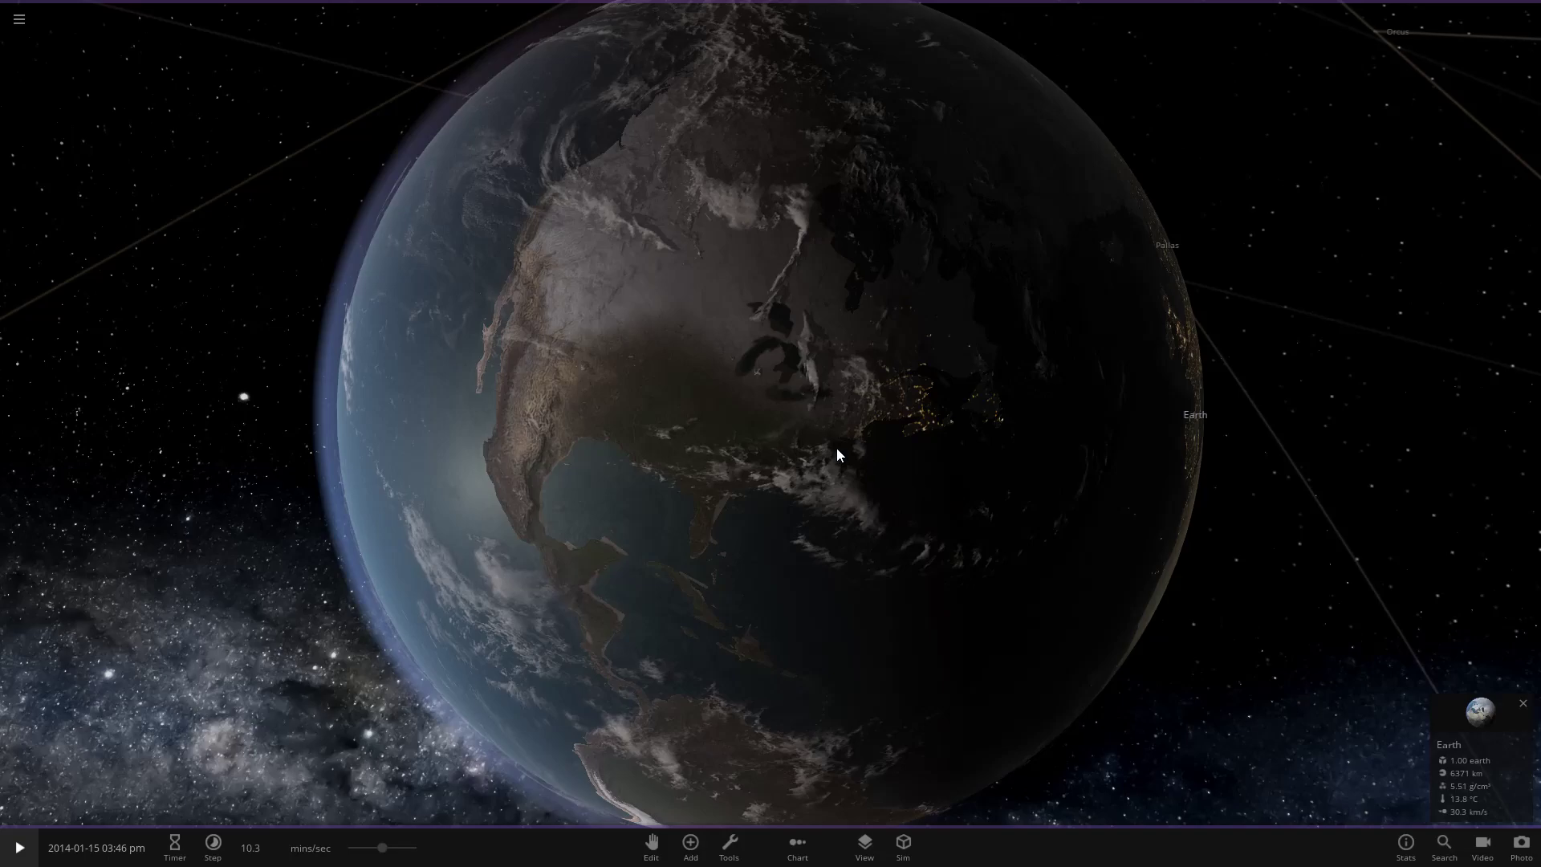
scroll(764, 354, "up", 3)
right_click_drag(561, 367, 595, 386)
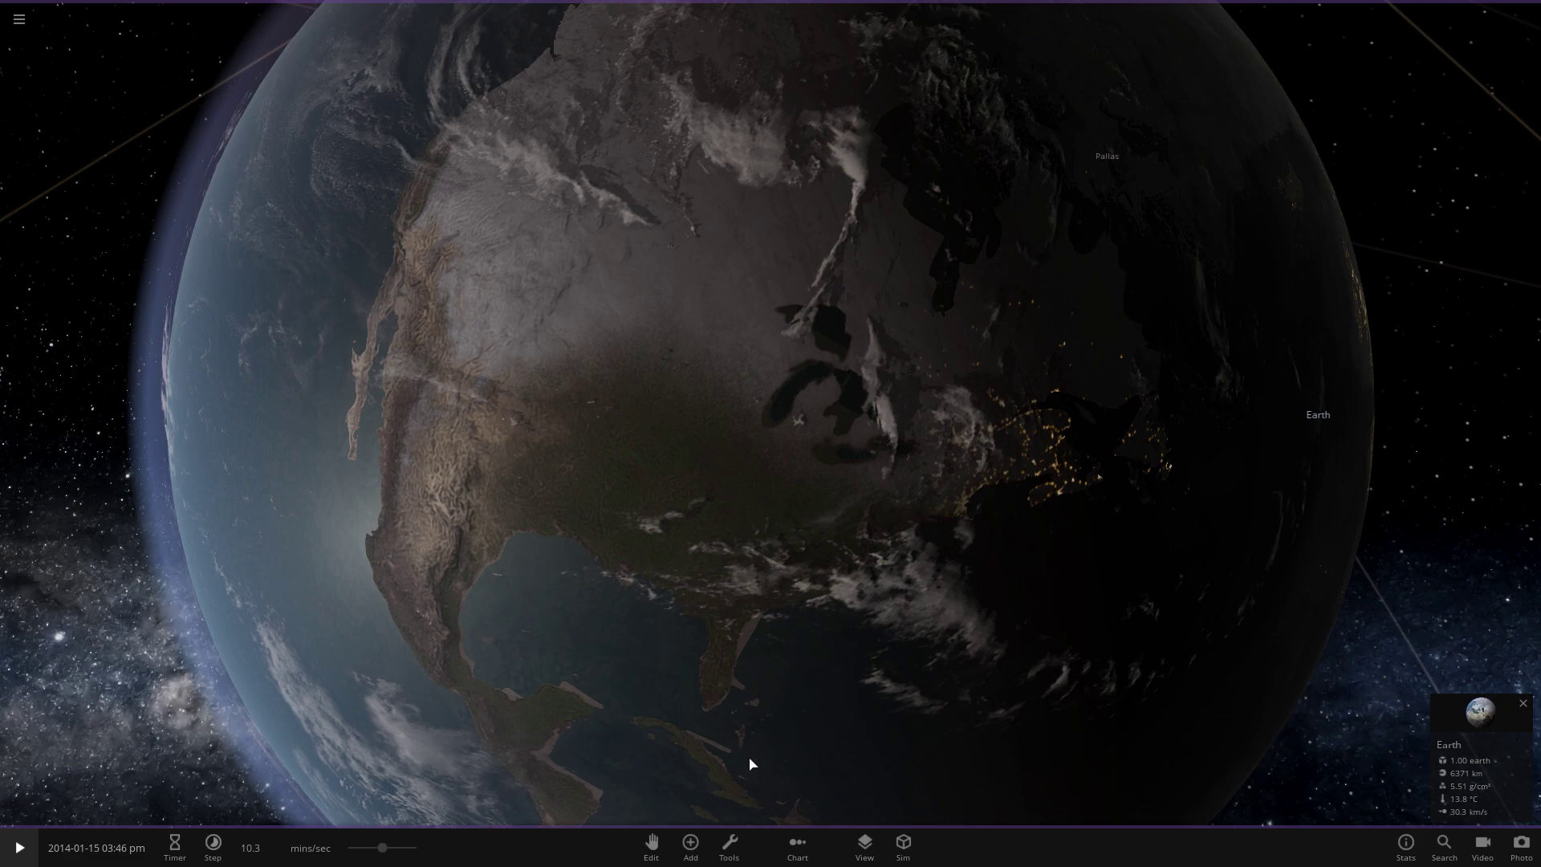
left_click(703, 842)
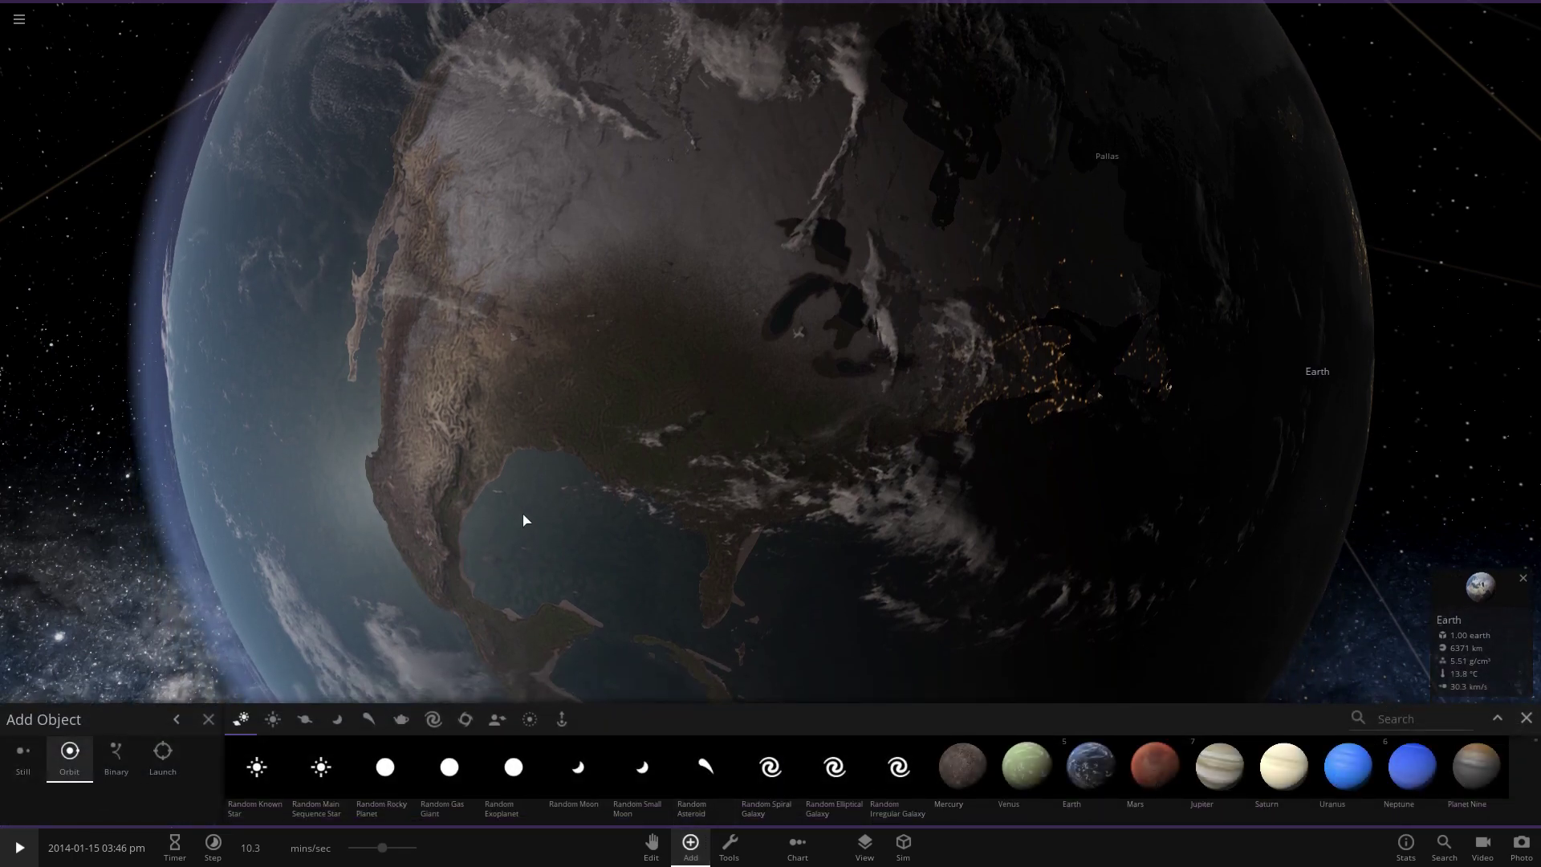
scroll(523, 520, "down", 5)
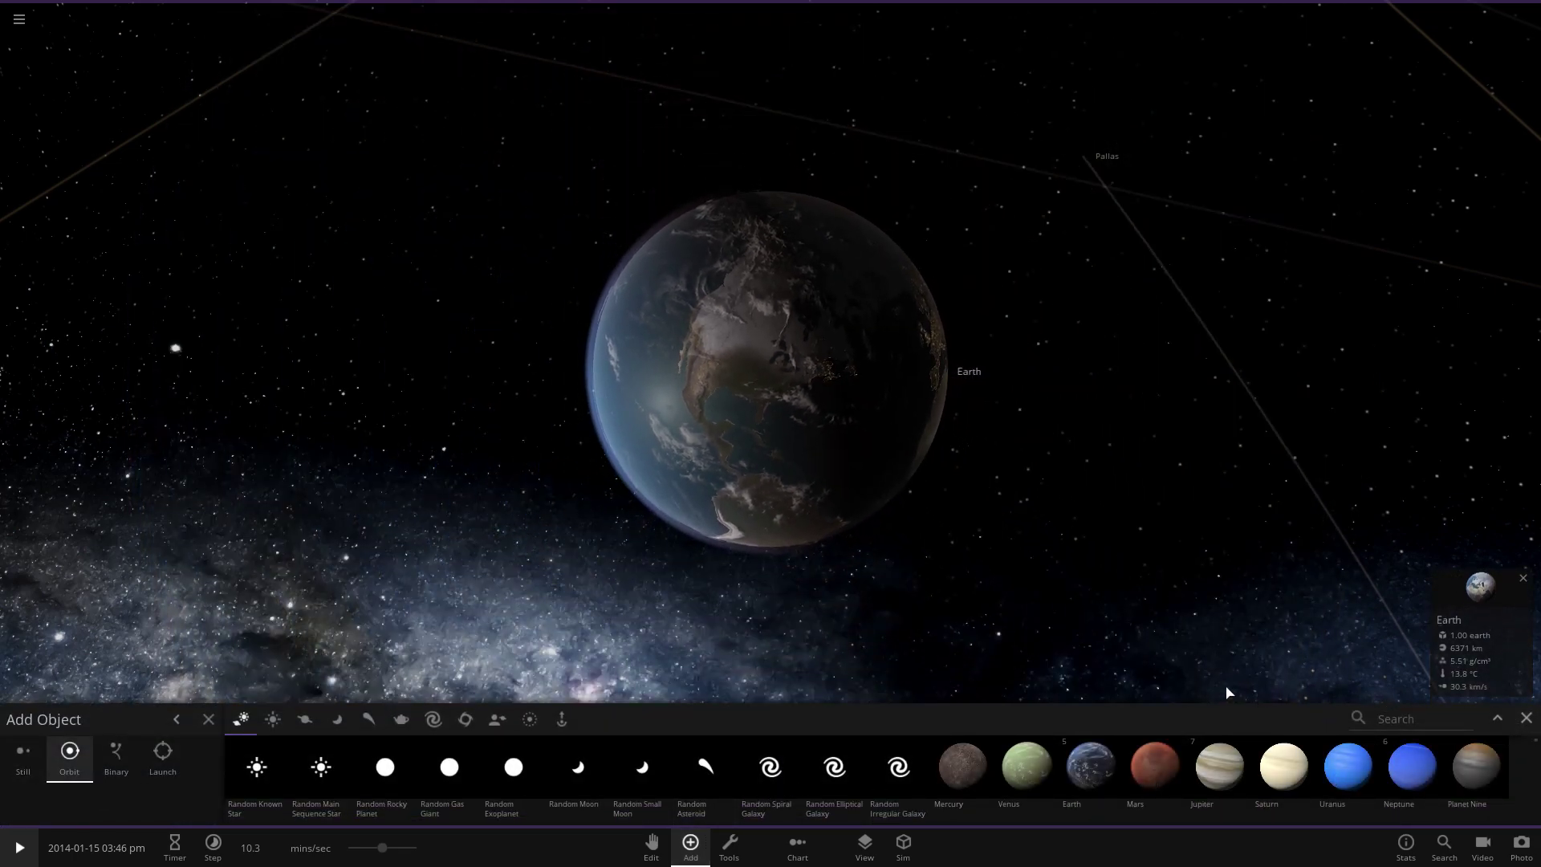
key("Escape")
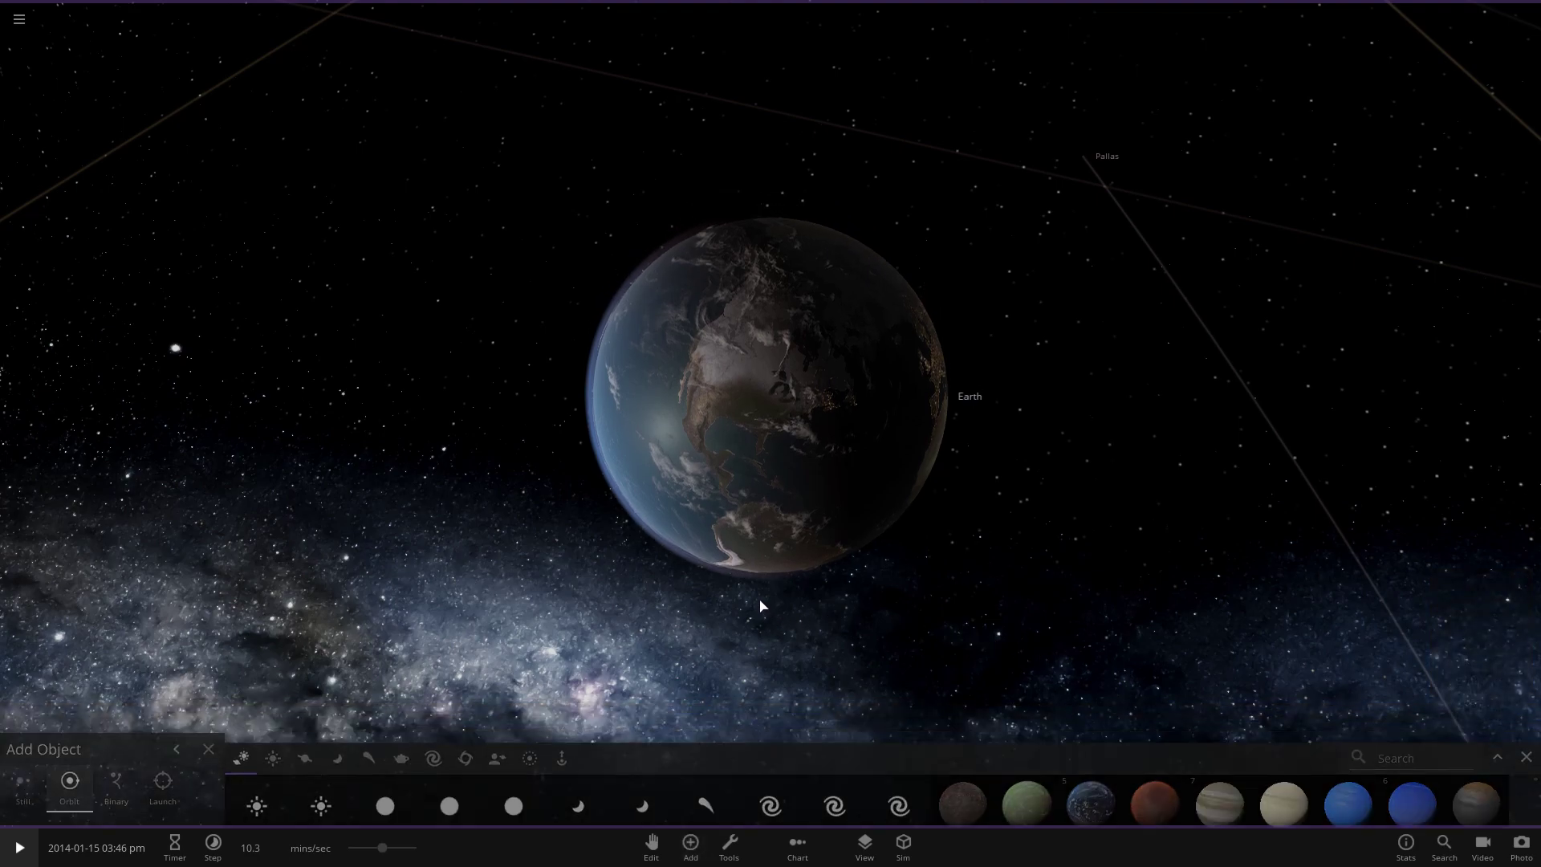
Step: Choose a random asteroid as the object to add in Launch mode and start the simulation running
left_click(690, 844)
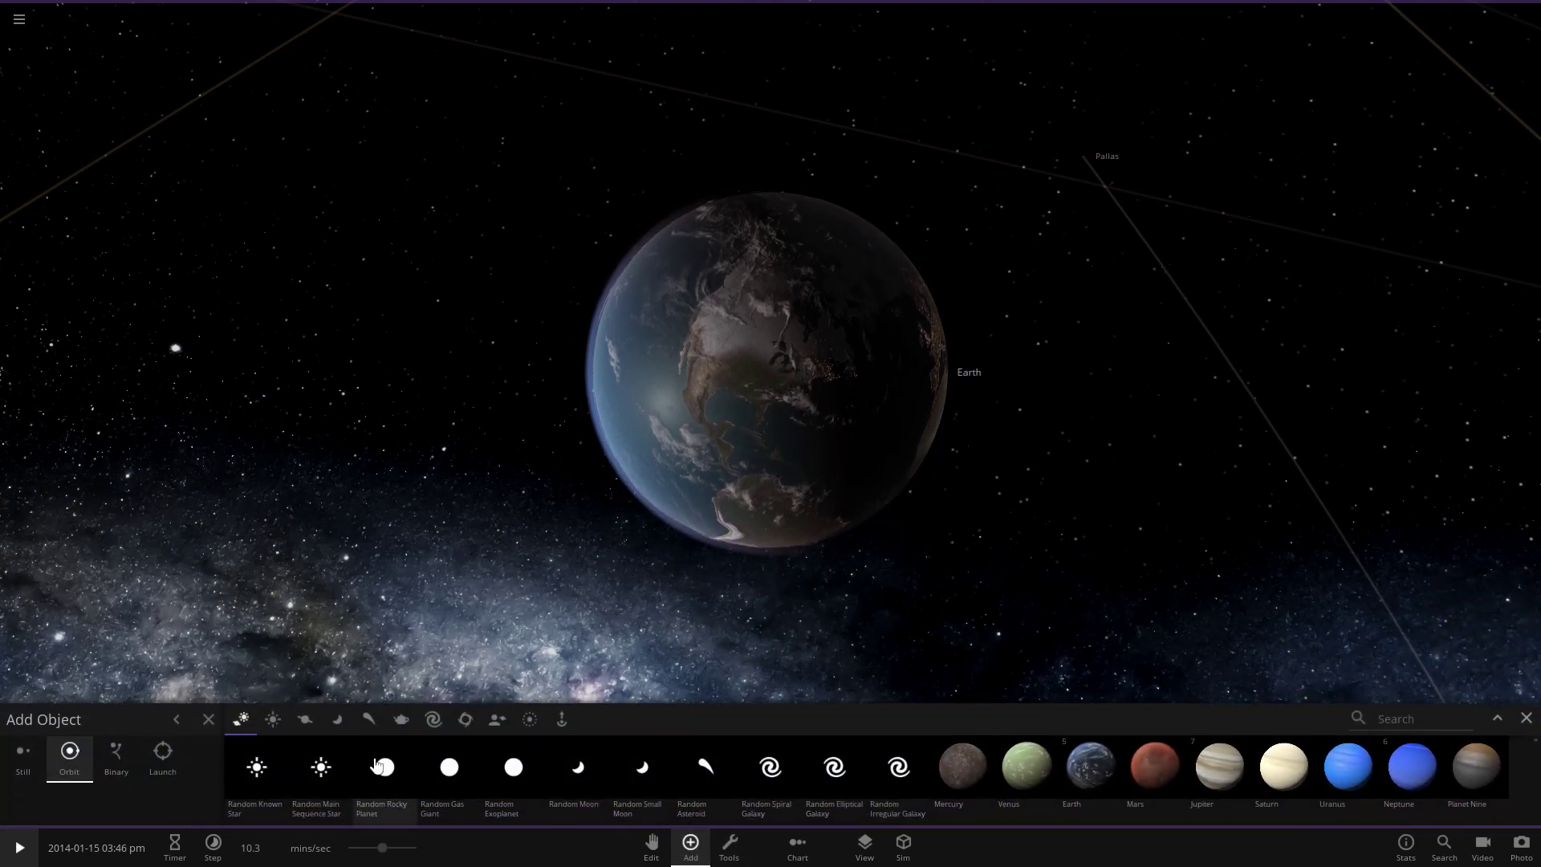
left_click(699, 790)
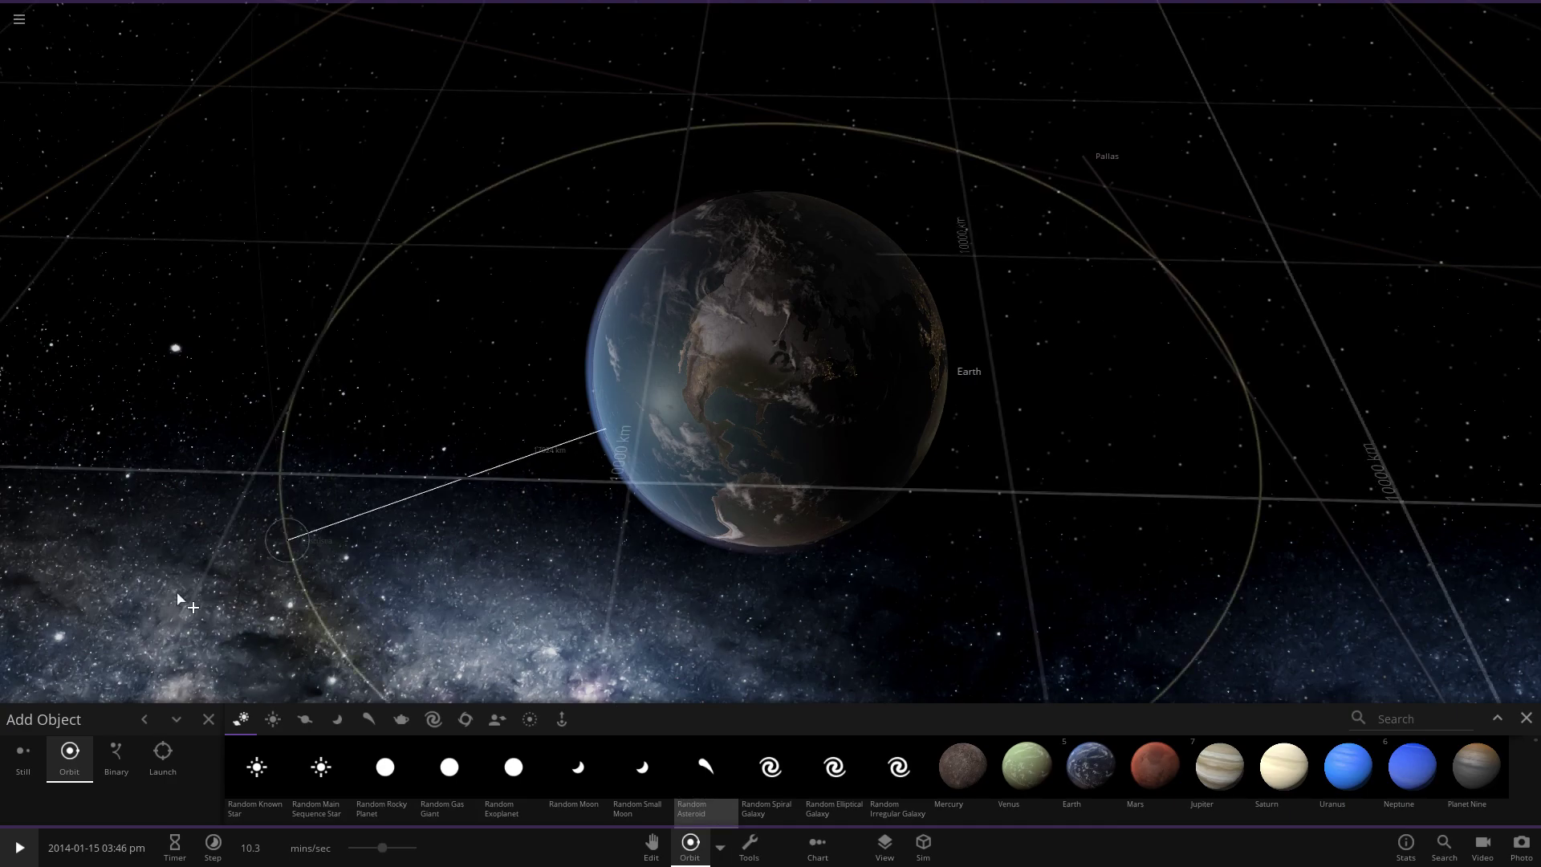
left_click(161, 757)
key("space")
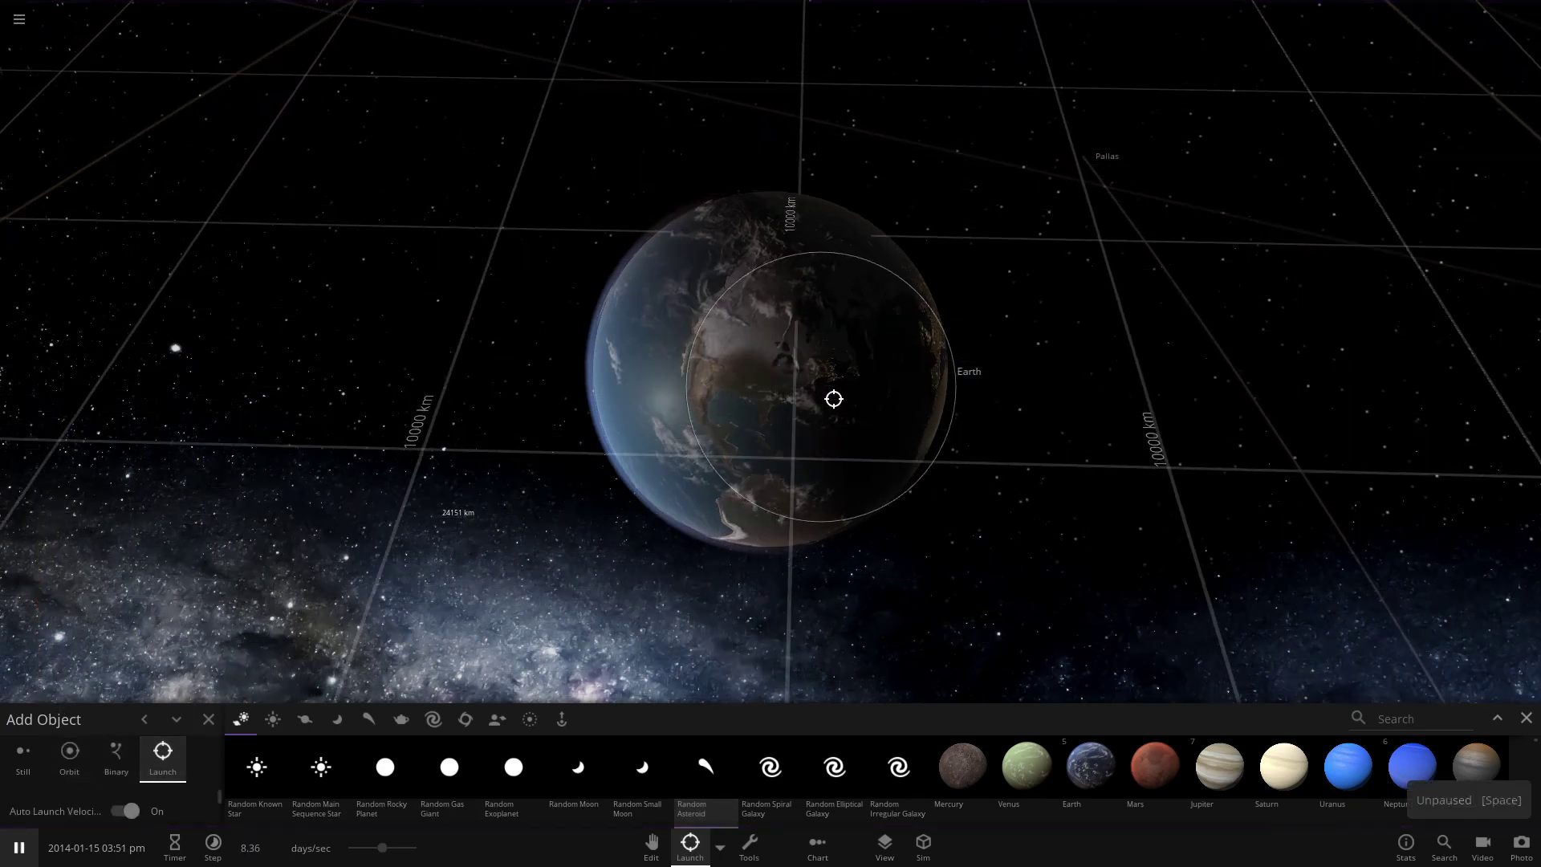
Step: Launch several random asteroids at central and eastern North America on Earth
scroll(827, 385, "up", 5)
left_click_drag(812, 382, 884, 501)
scroll(922, 484, "up", 5)
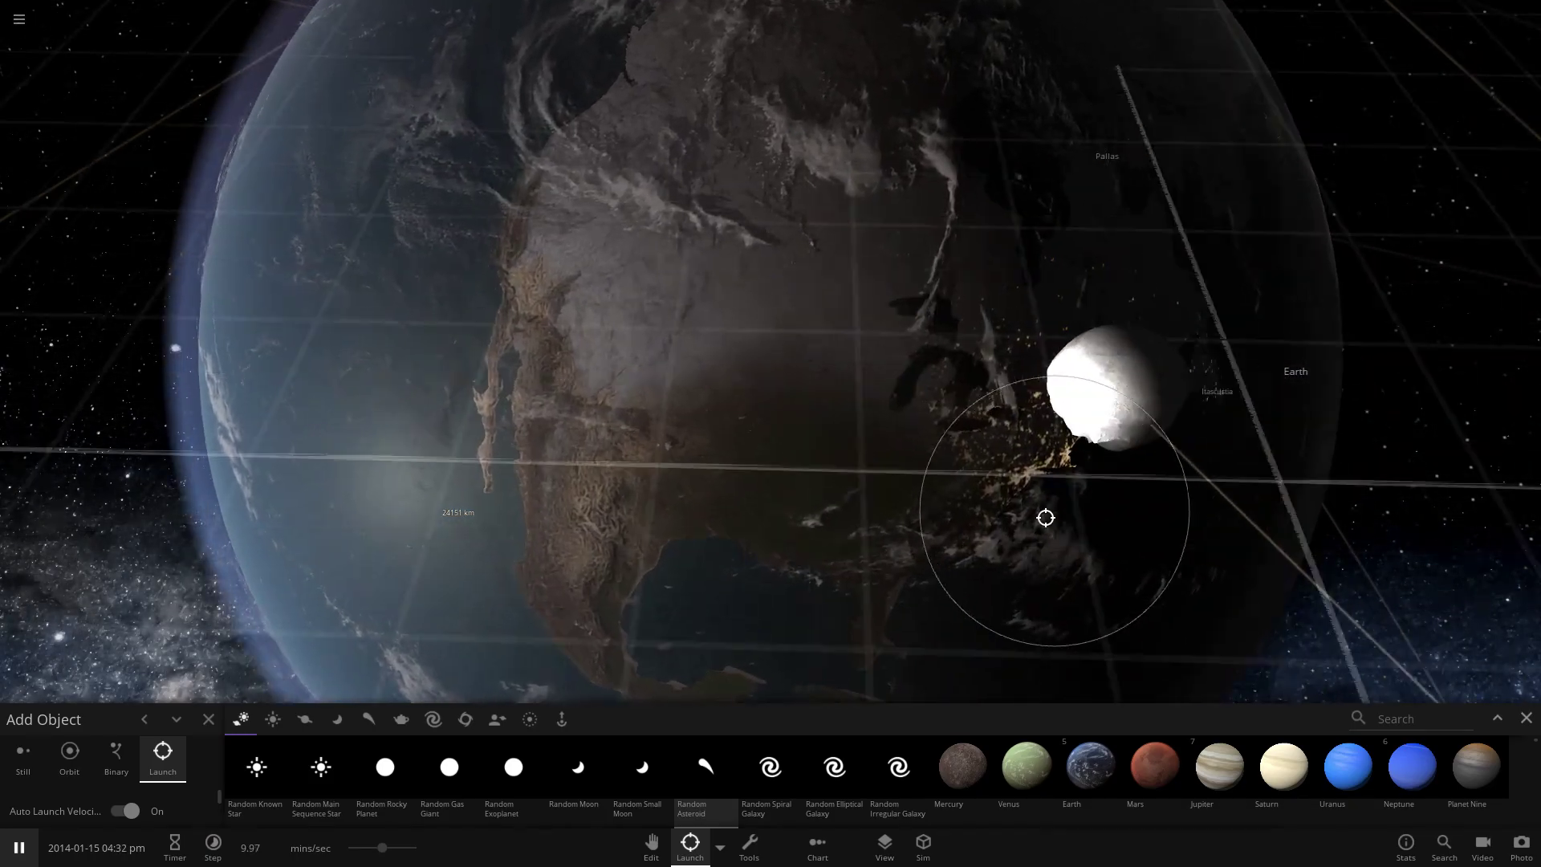
left_click(1107, 491)
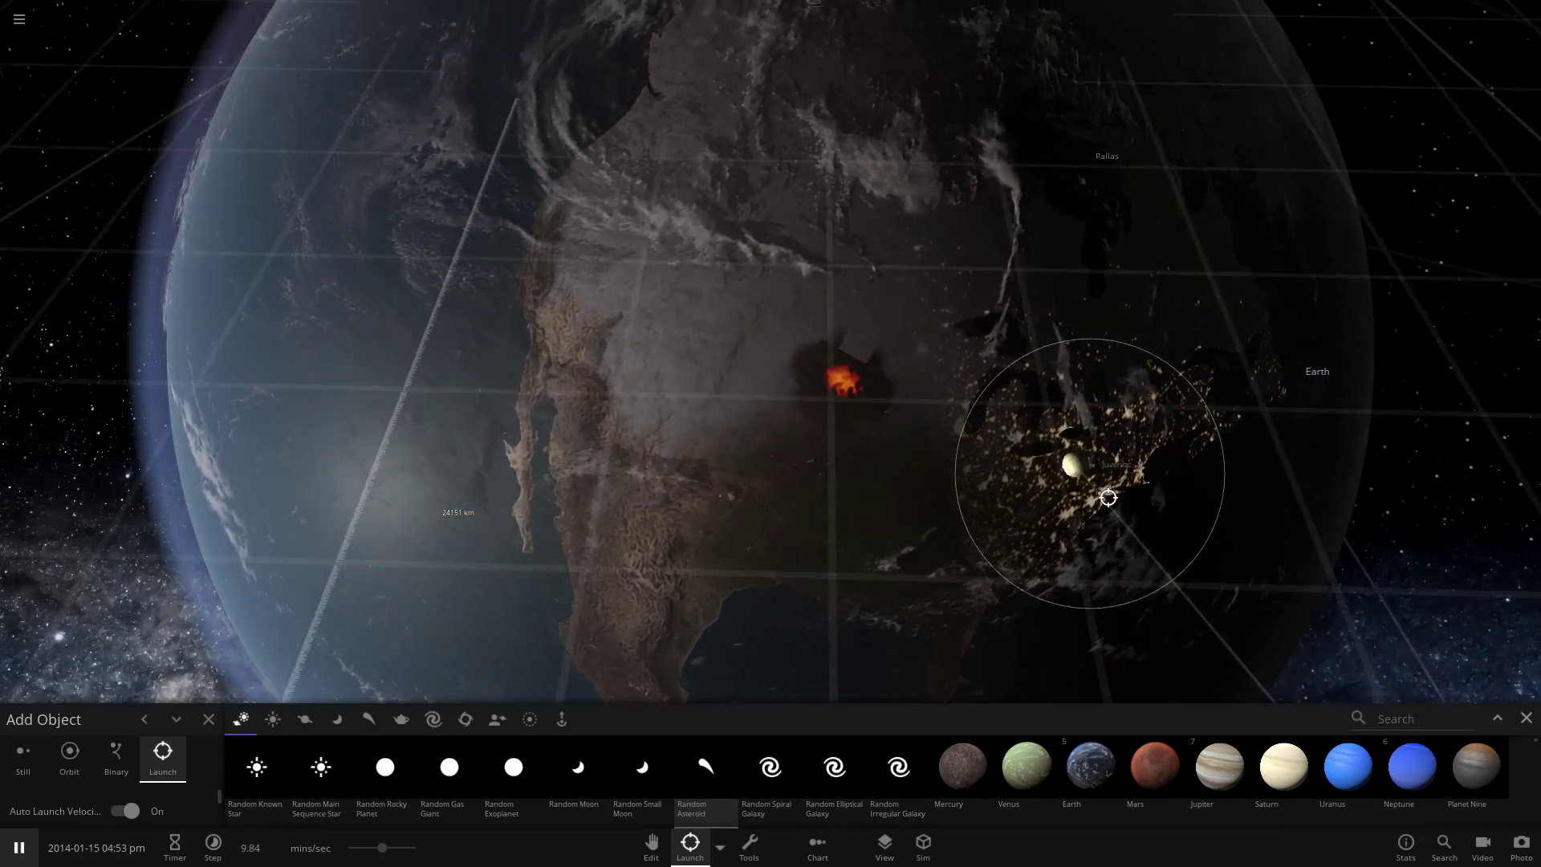
left_click_drag(1050, 571, 1036, 575)
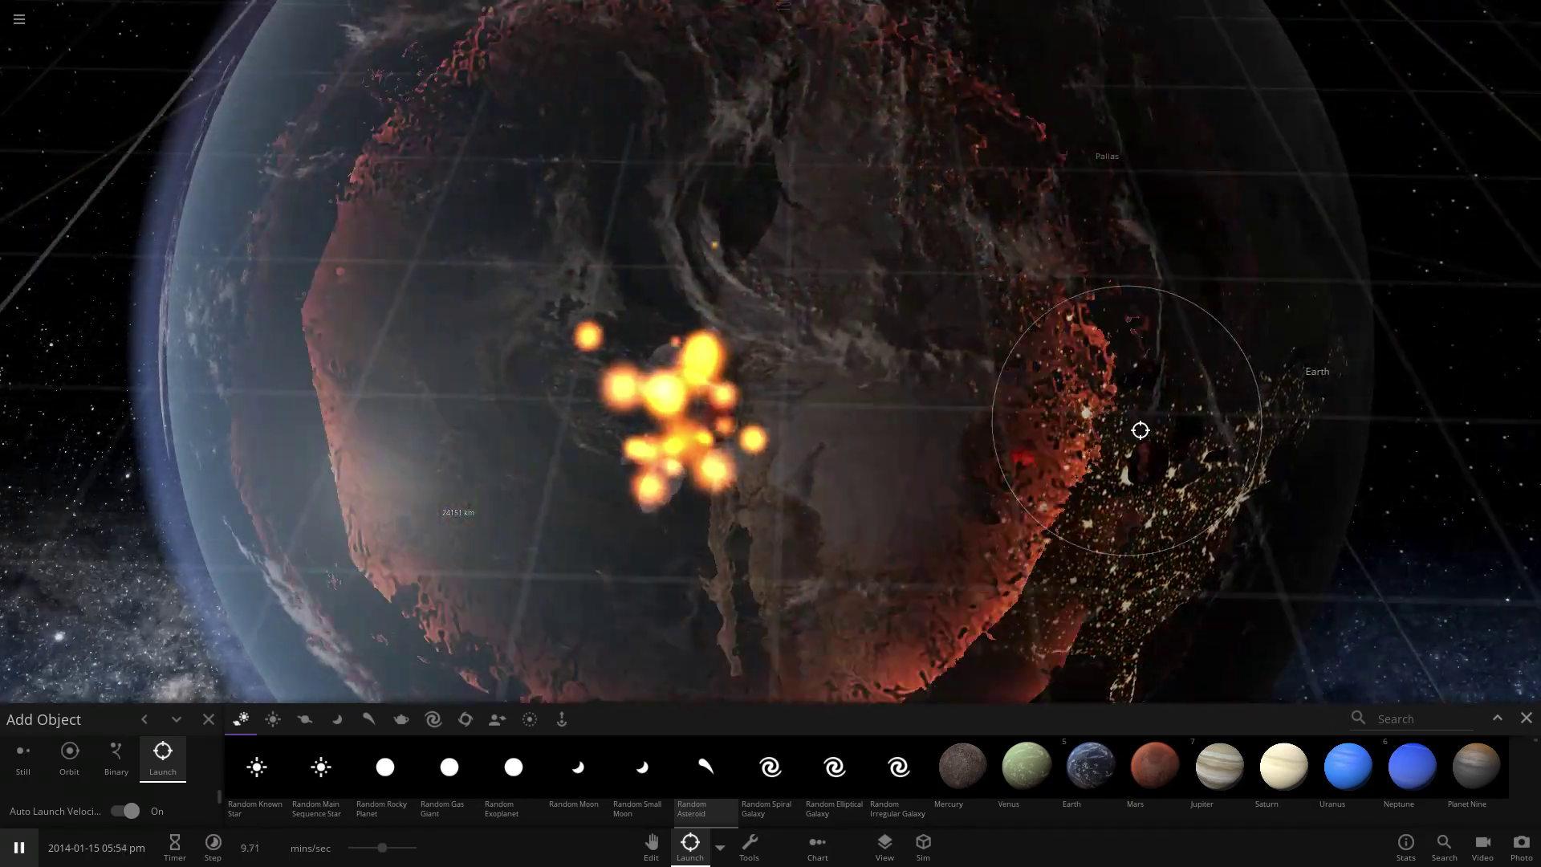
Step: Launch five asteroids at the night side of North America, from its northern interior to Florida, the East Coast and the Gulf coast
right_click_drag(1140, 430, 954, 370)
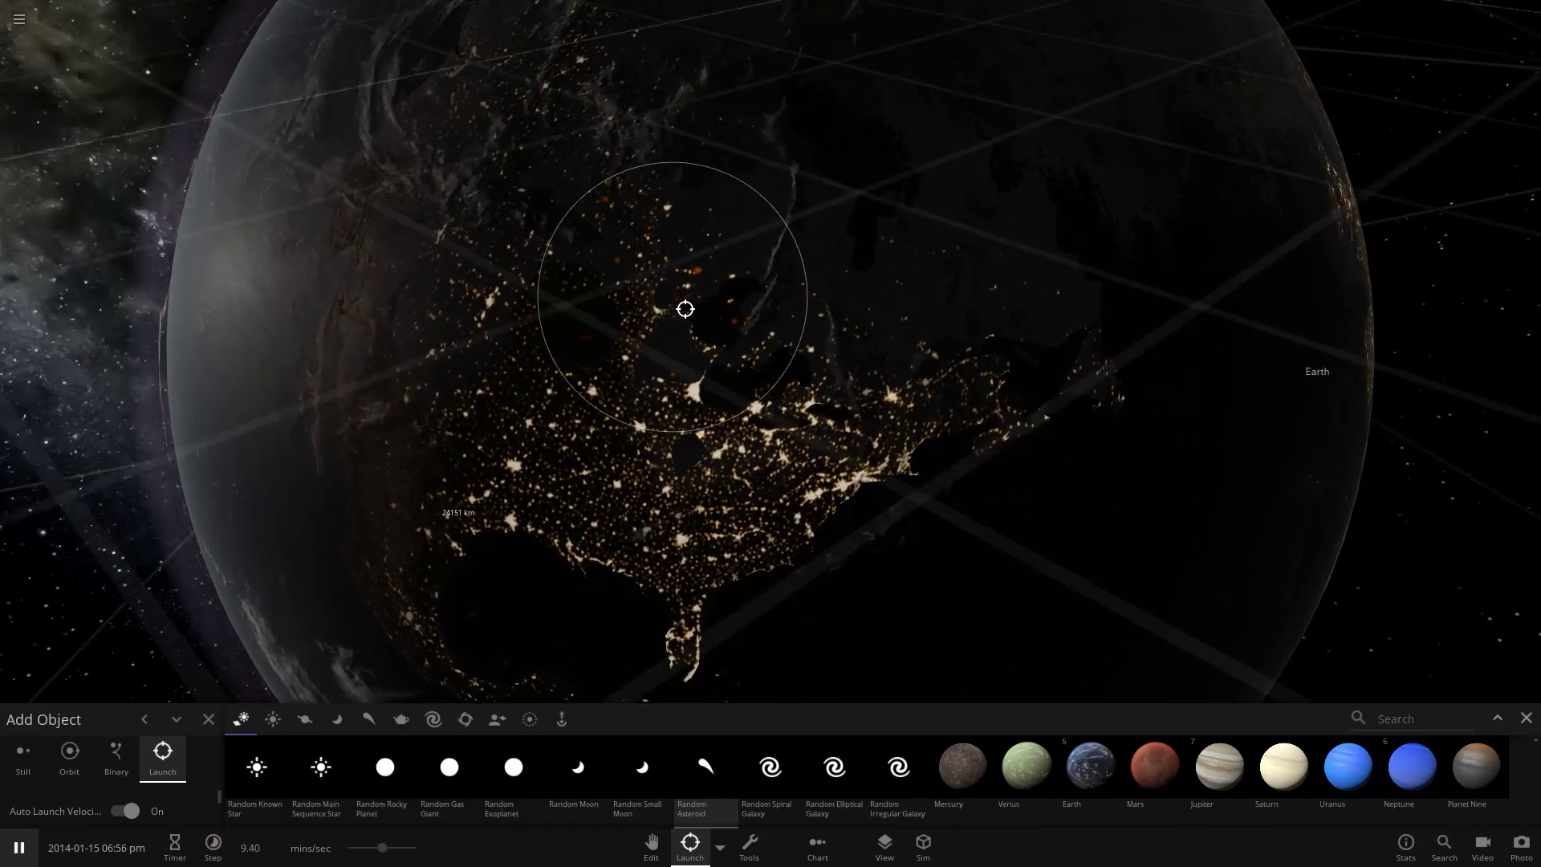
left_click(682, 307)
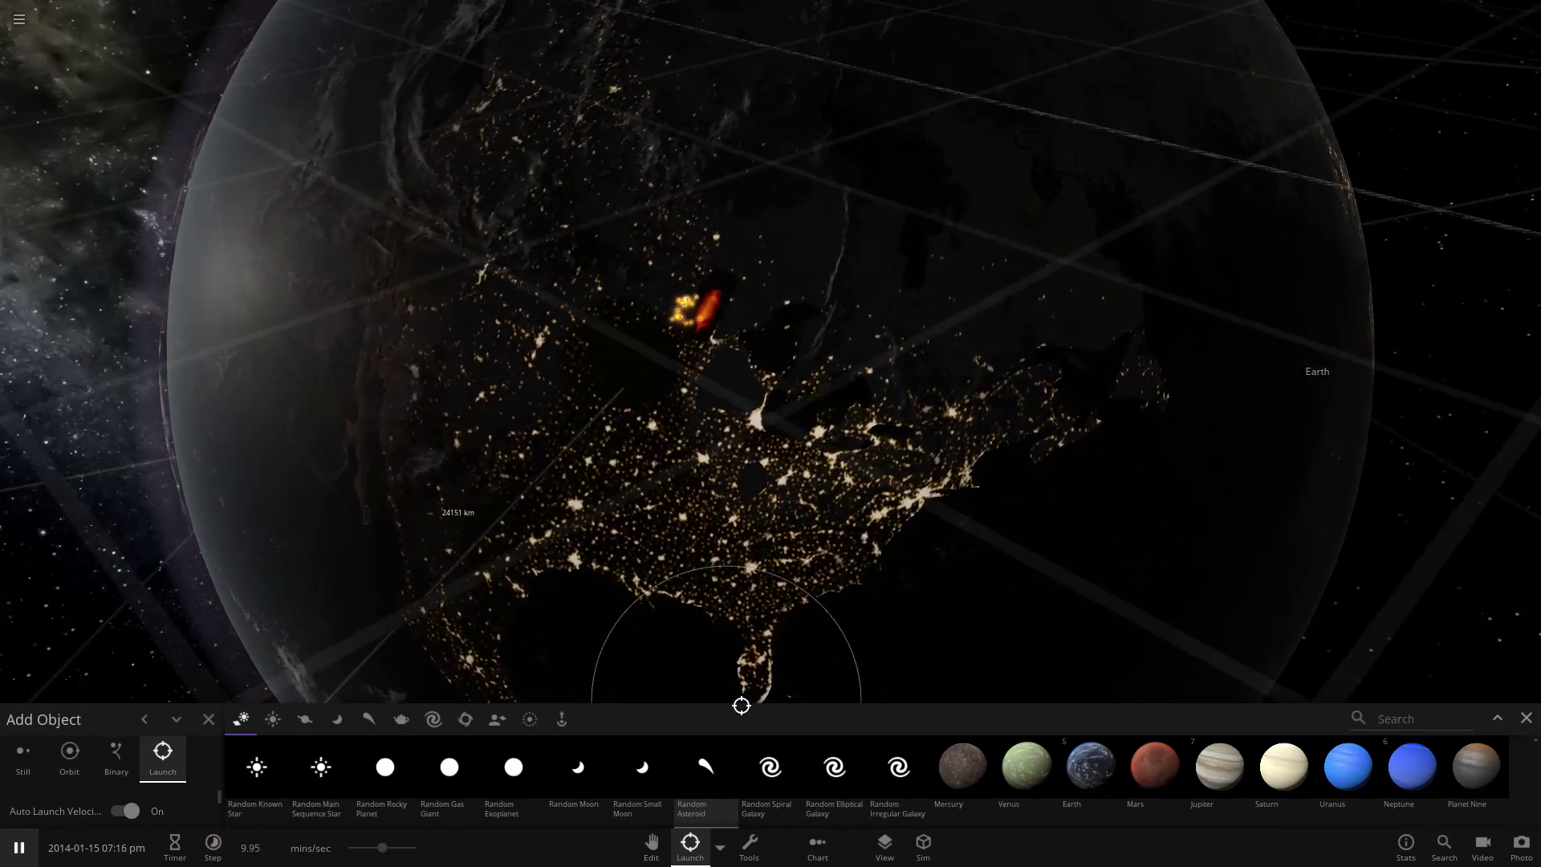
left_click(788, 695)
left_click(939, 525)
left_click(746, 560)
left_click(580, 536)
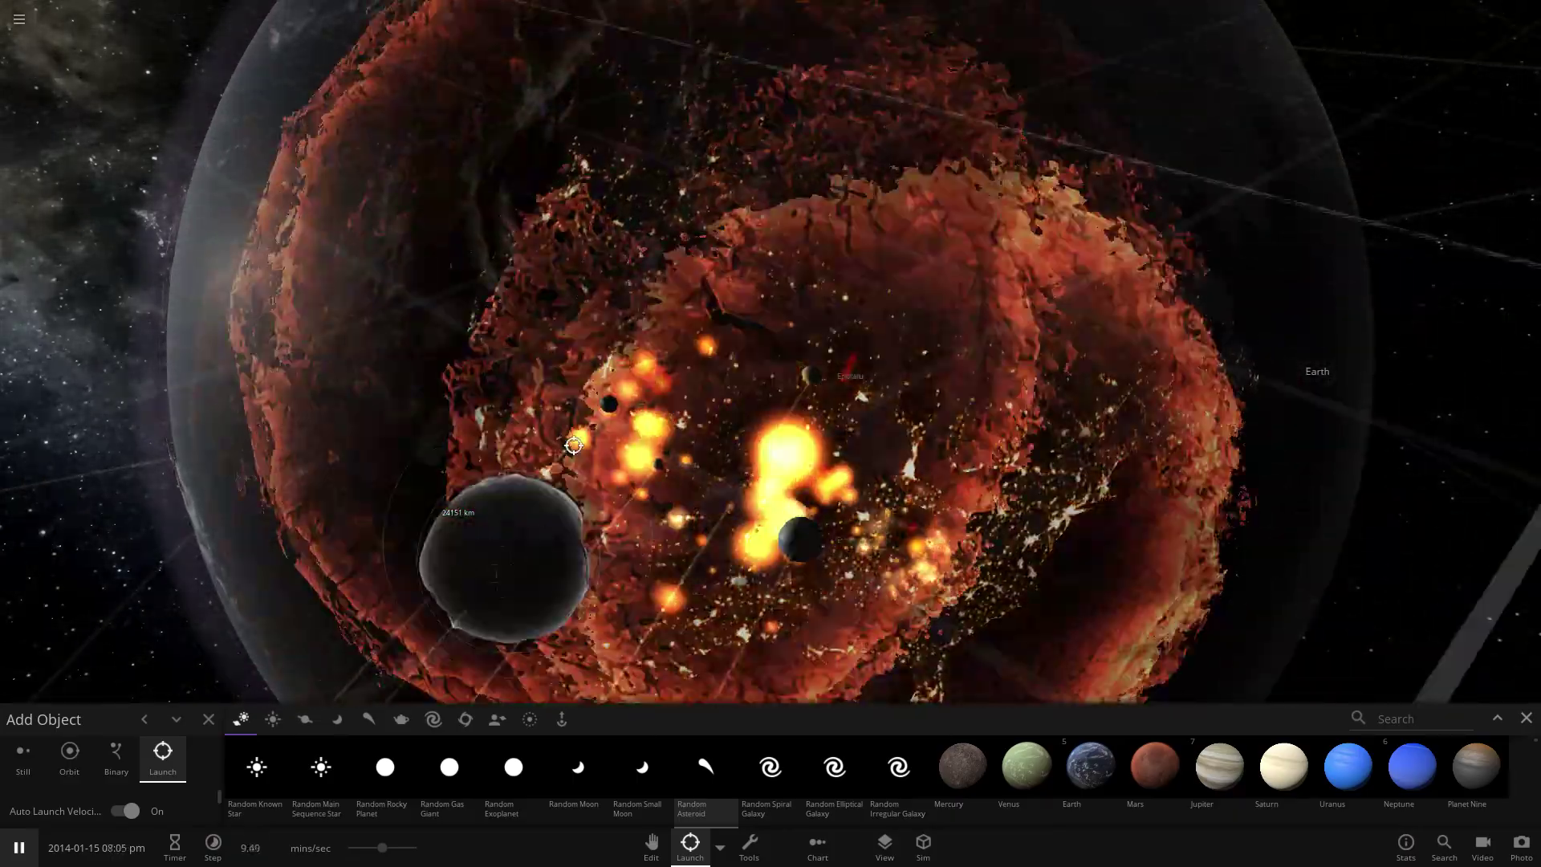
Step: Launch seven more asteroids spread across and around the existing impact area over North America
left_click(526, 314)
left_click(636, 258)
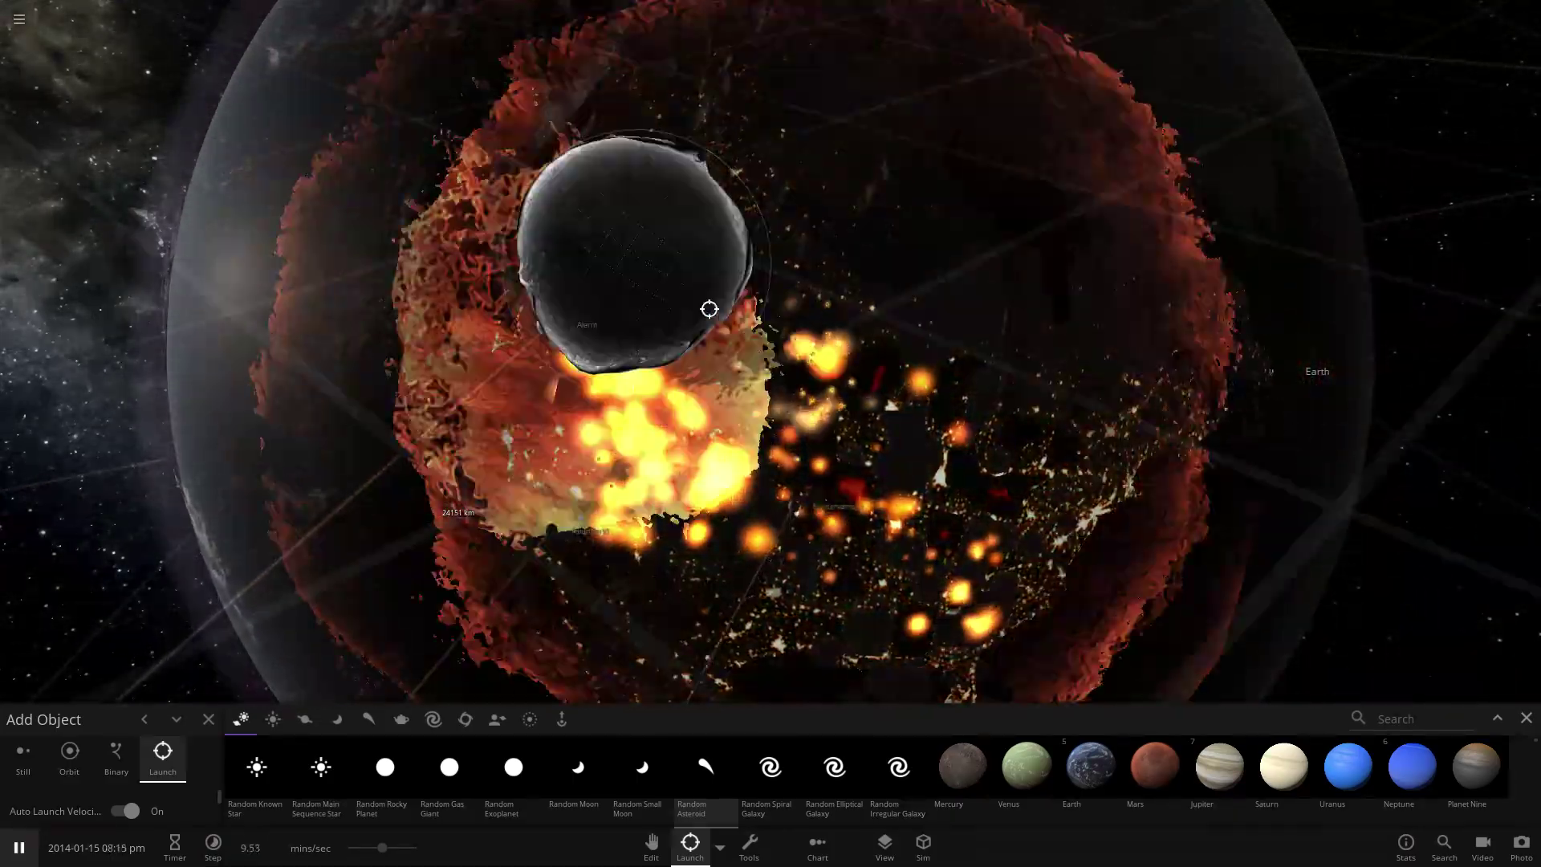
left_click(729, 320)
left_click(600, 331)
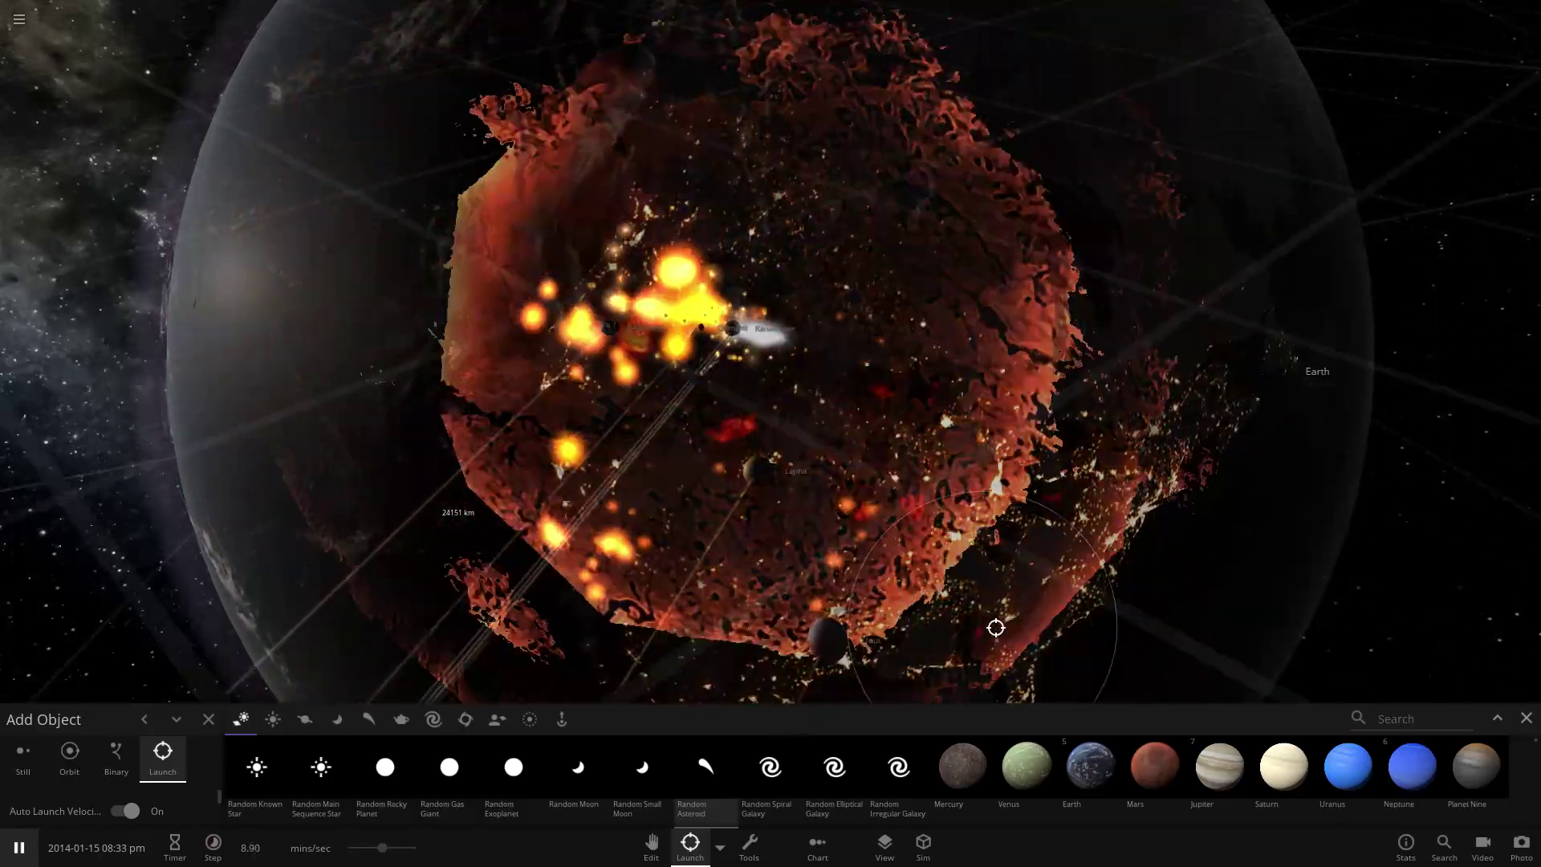
left_click(998, 626)
left_click(1071, 513)
left_click(969, 400)
Step: Launch five asteroids in a line down the East Coast of the United States to the tip of Florida
scroll(500, 594, "down", 5)
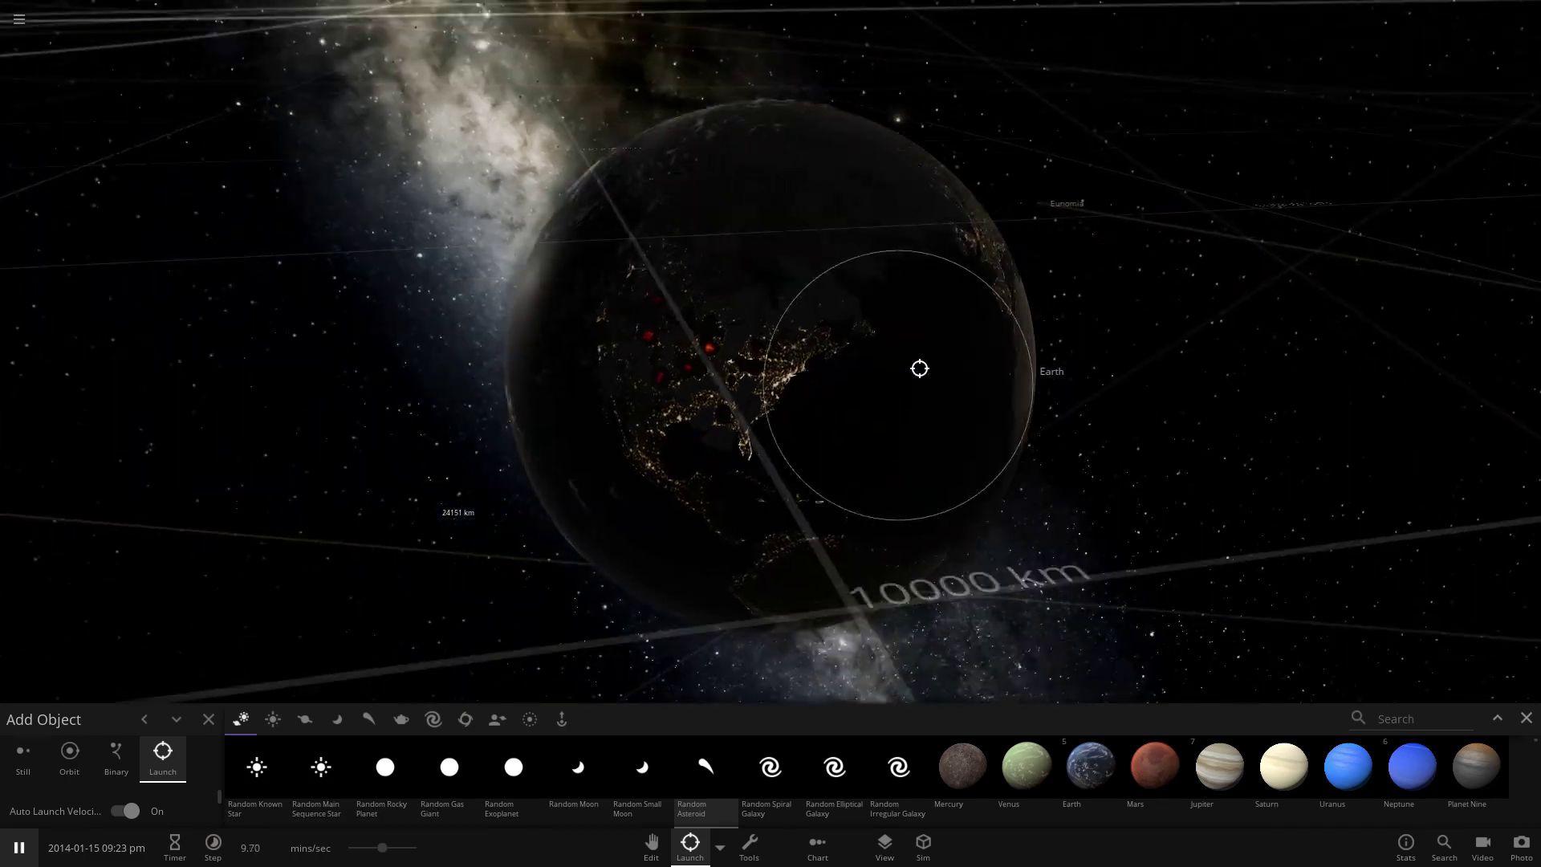
scroll(918, 365, "up", 5)
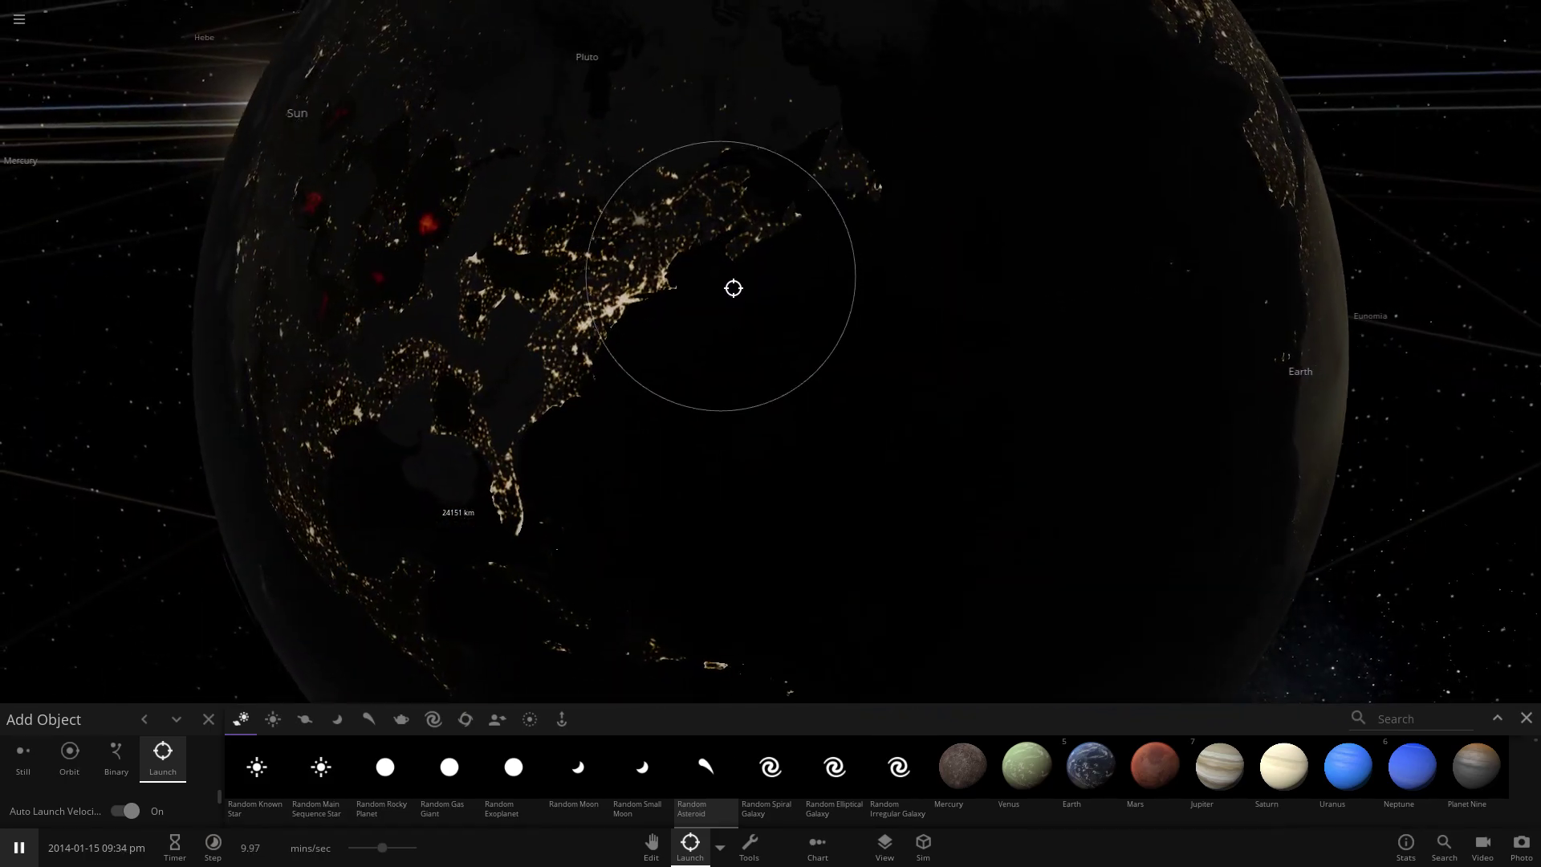
left_click(638, 324)
left_click(629, 345)
left_click(596, 403)
left_click(564, 465)
left_click(532, 518)
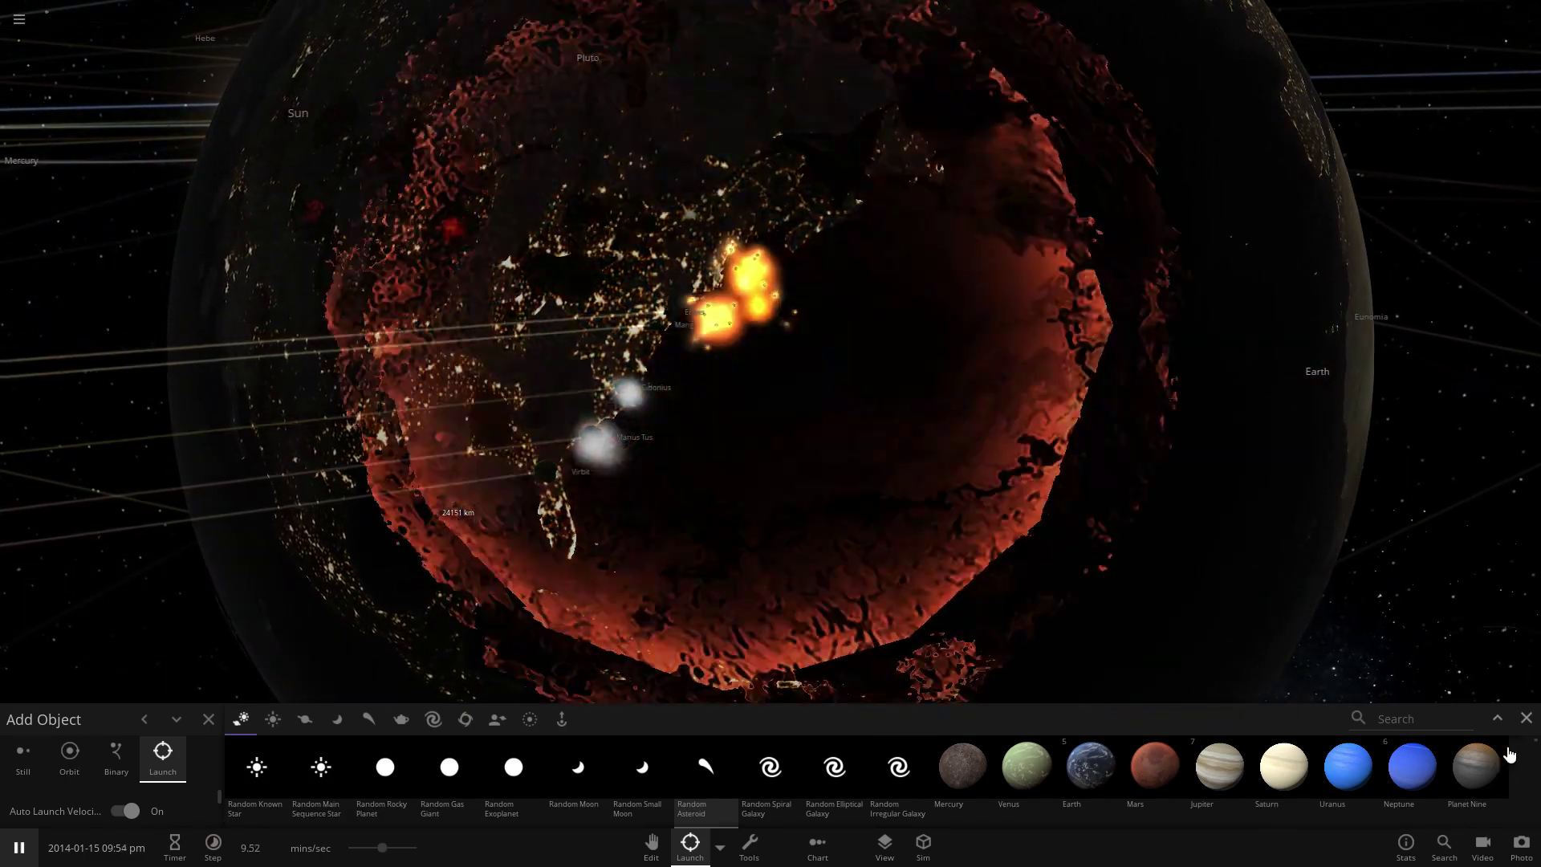
Step: Stop adding objects and open the saved simulation Our Big Project from My Sims
left_click(1531, 721)
left_click(21, 22)
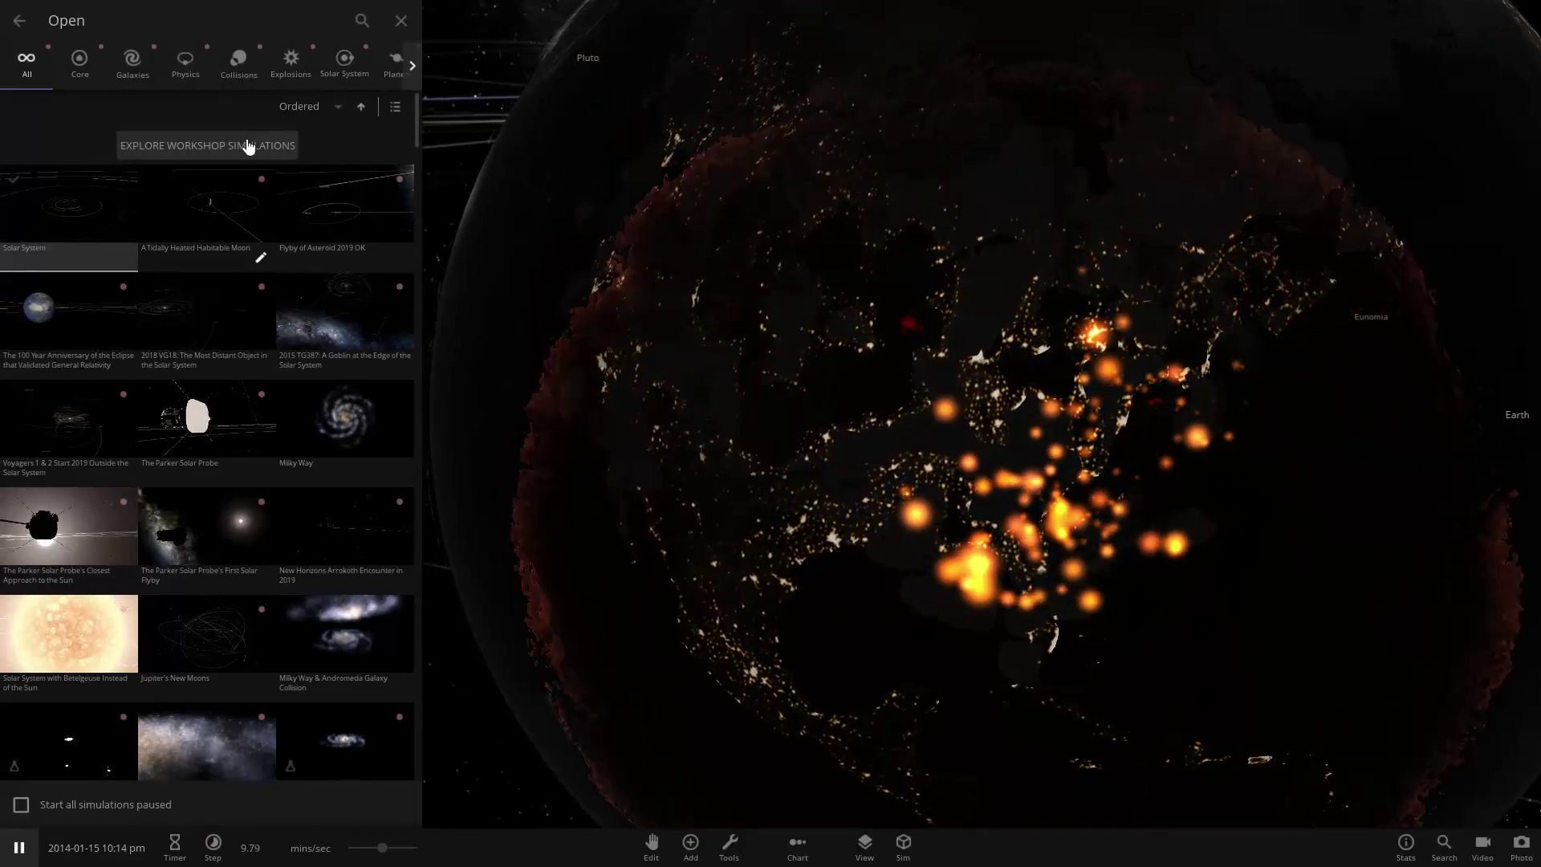
left_click(414, 66)
left_click(413, 66)
left_click(343, 60)
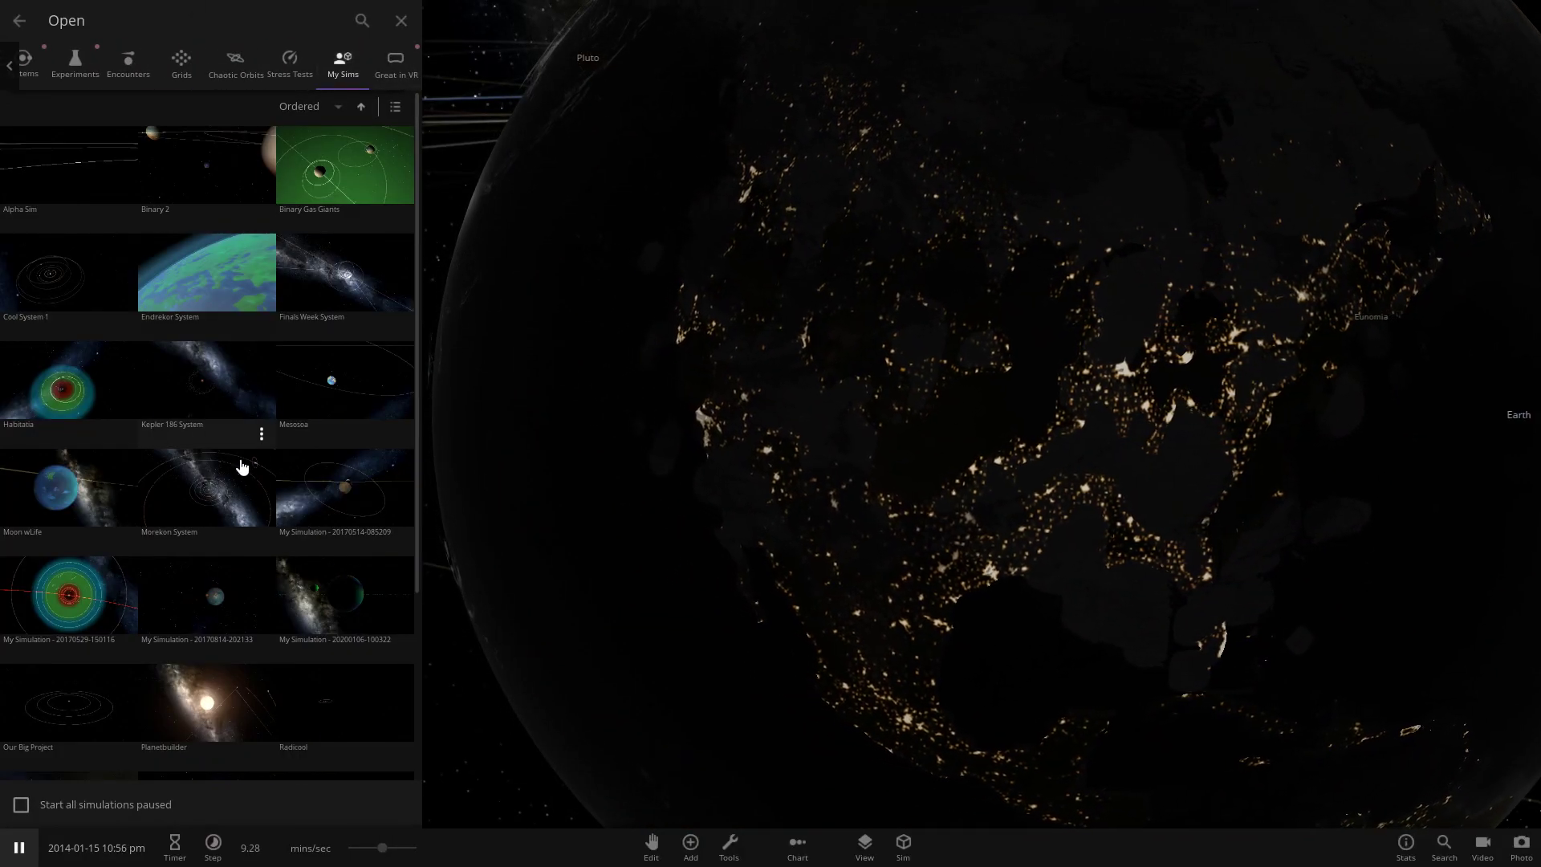
scroll(216, 401, "down", 3)
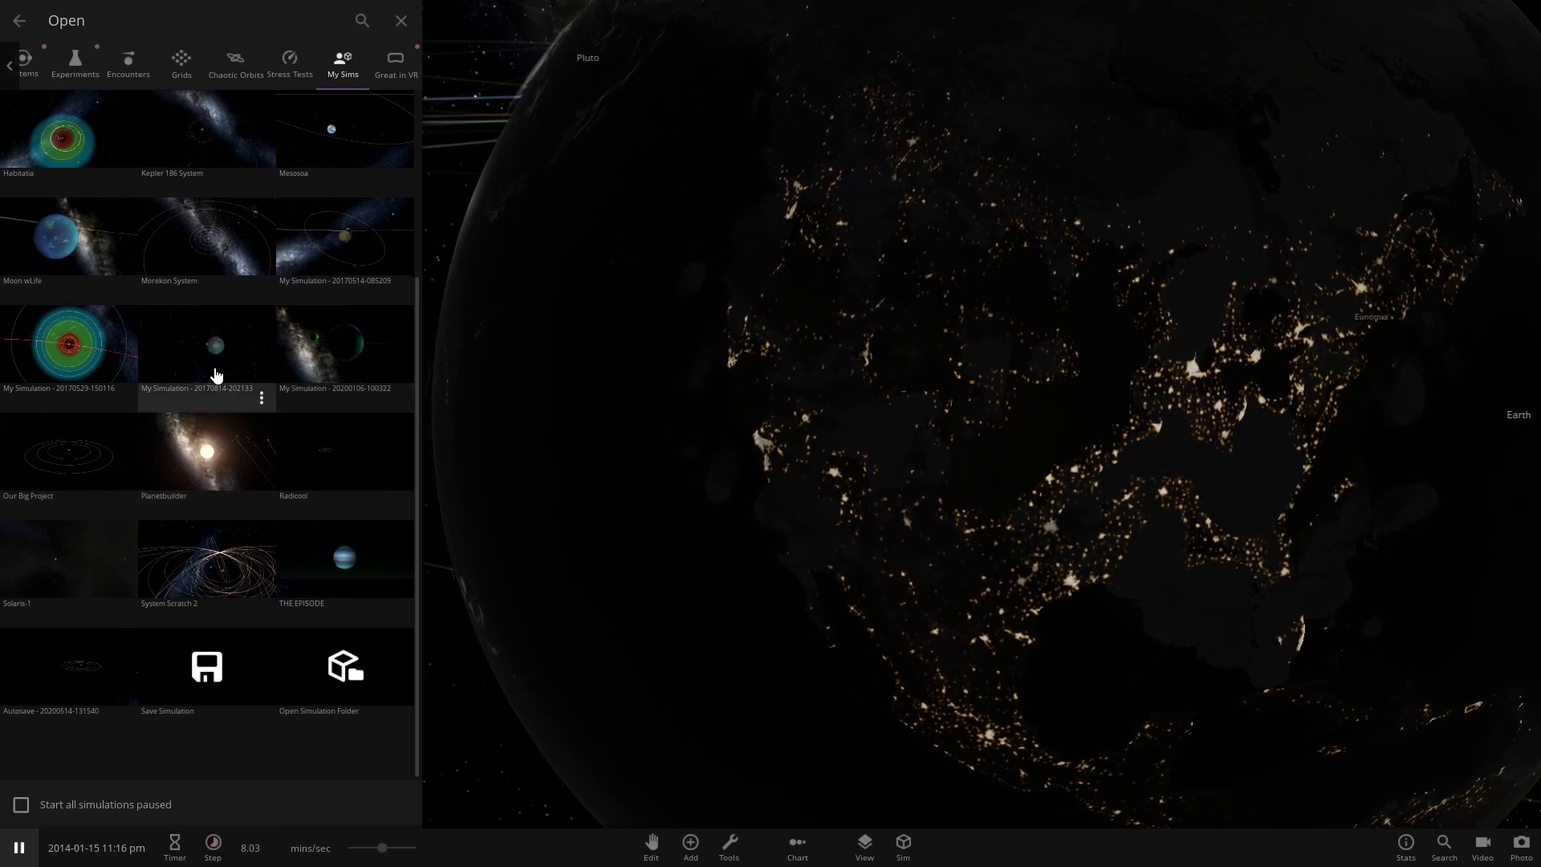
left_click(69, 450)
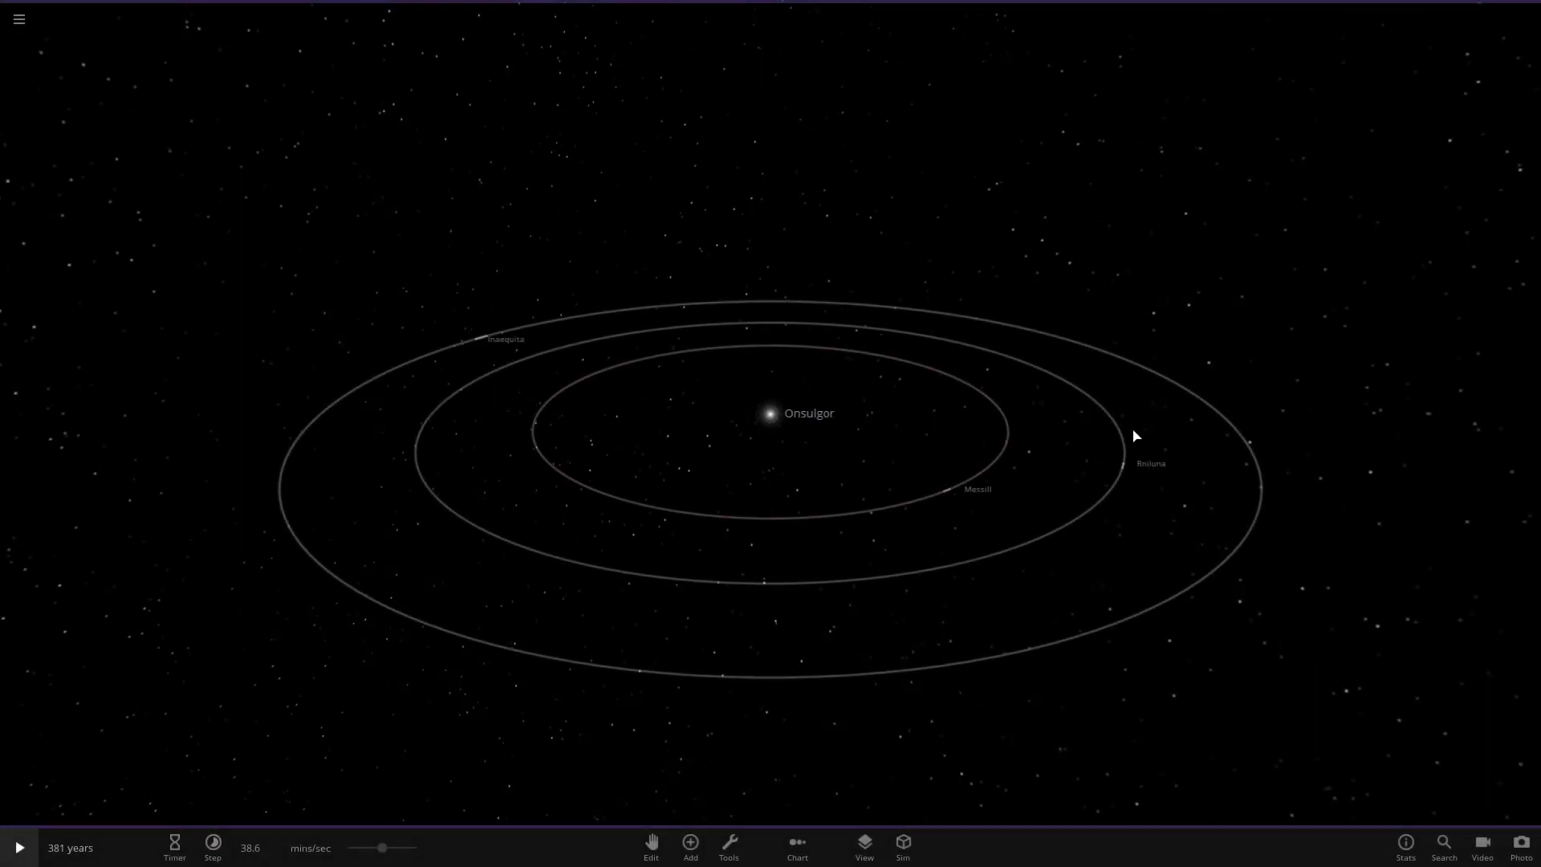
Step: Show the habitable zone and the grid over the Onsulgor planetary system
right_click_drag(1133, 436, 742, 454)
scroll(742, 454, "down", 6)
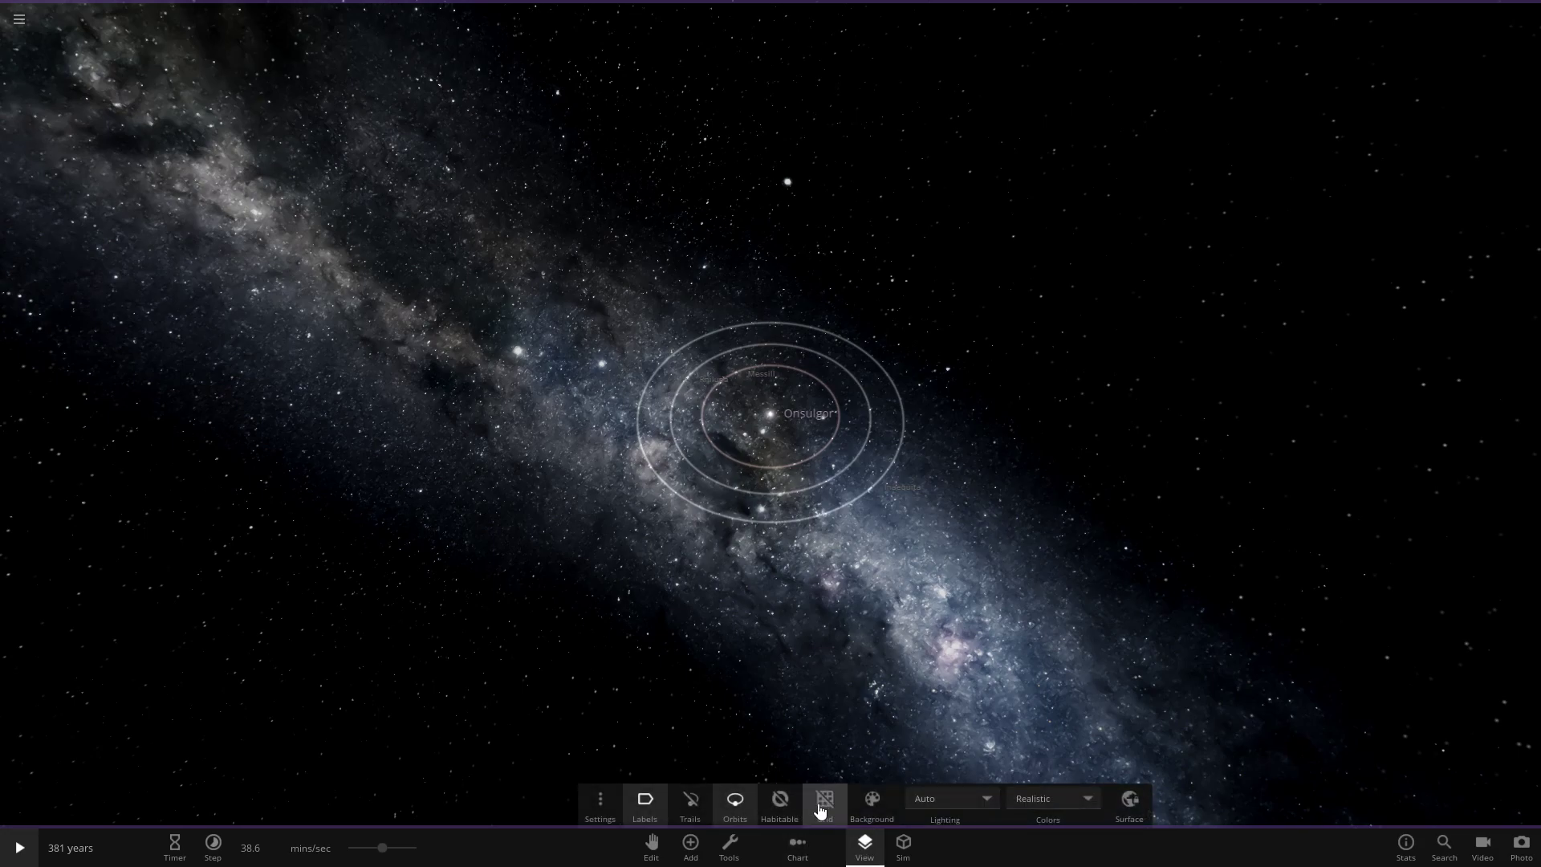
left_click(804, 805)
scroll(706, 353, "up", 5)
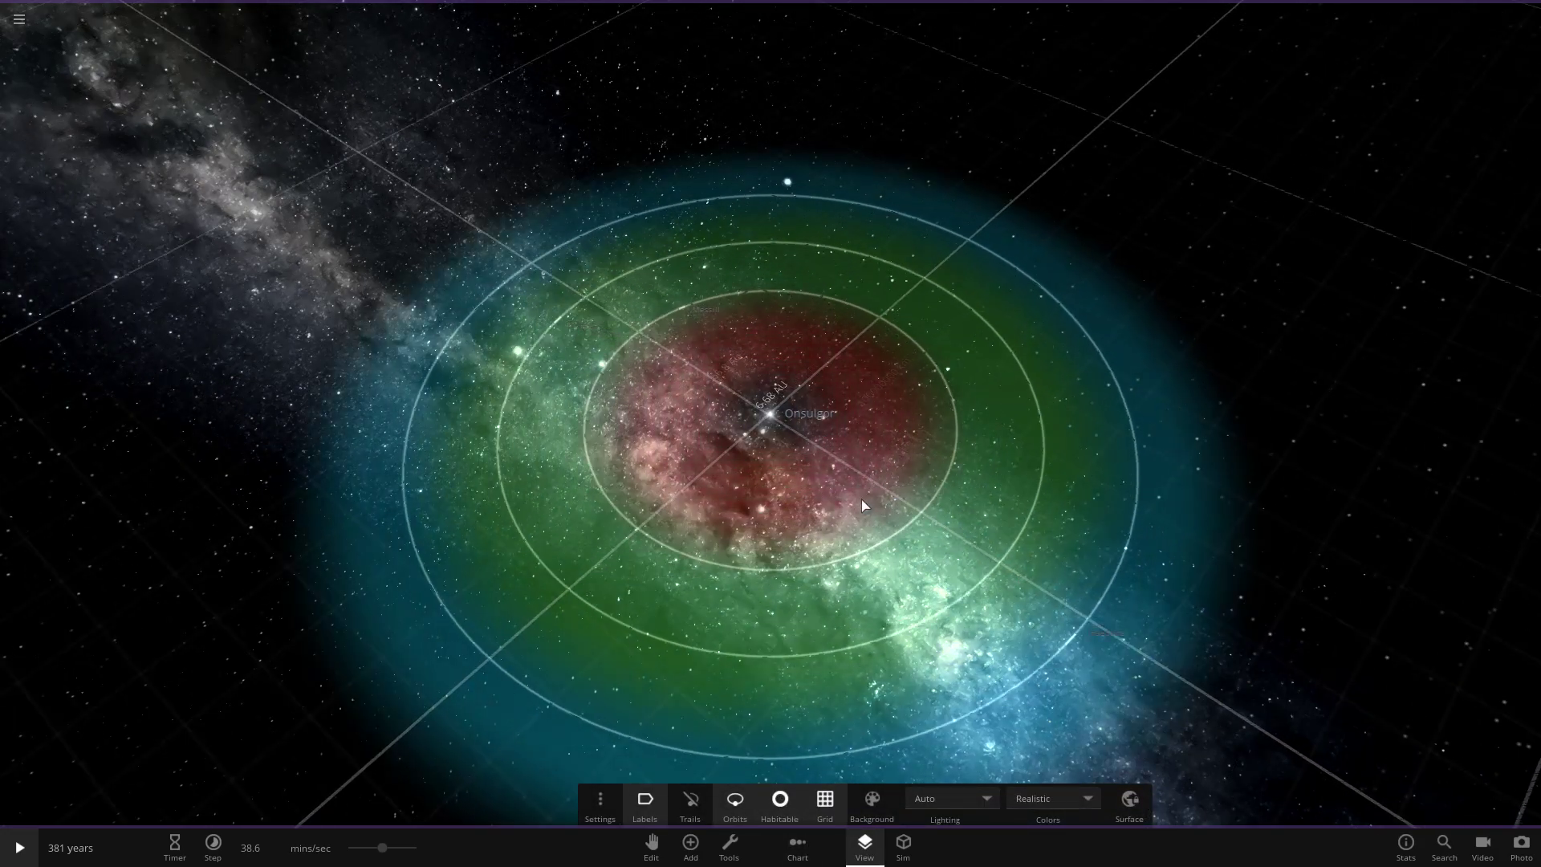
Step: Focus on the innermost planet Messill and start the simulation running
scroll(697, 331, "down", 2)
double_click(696, 330)
key("space")
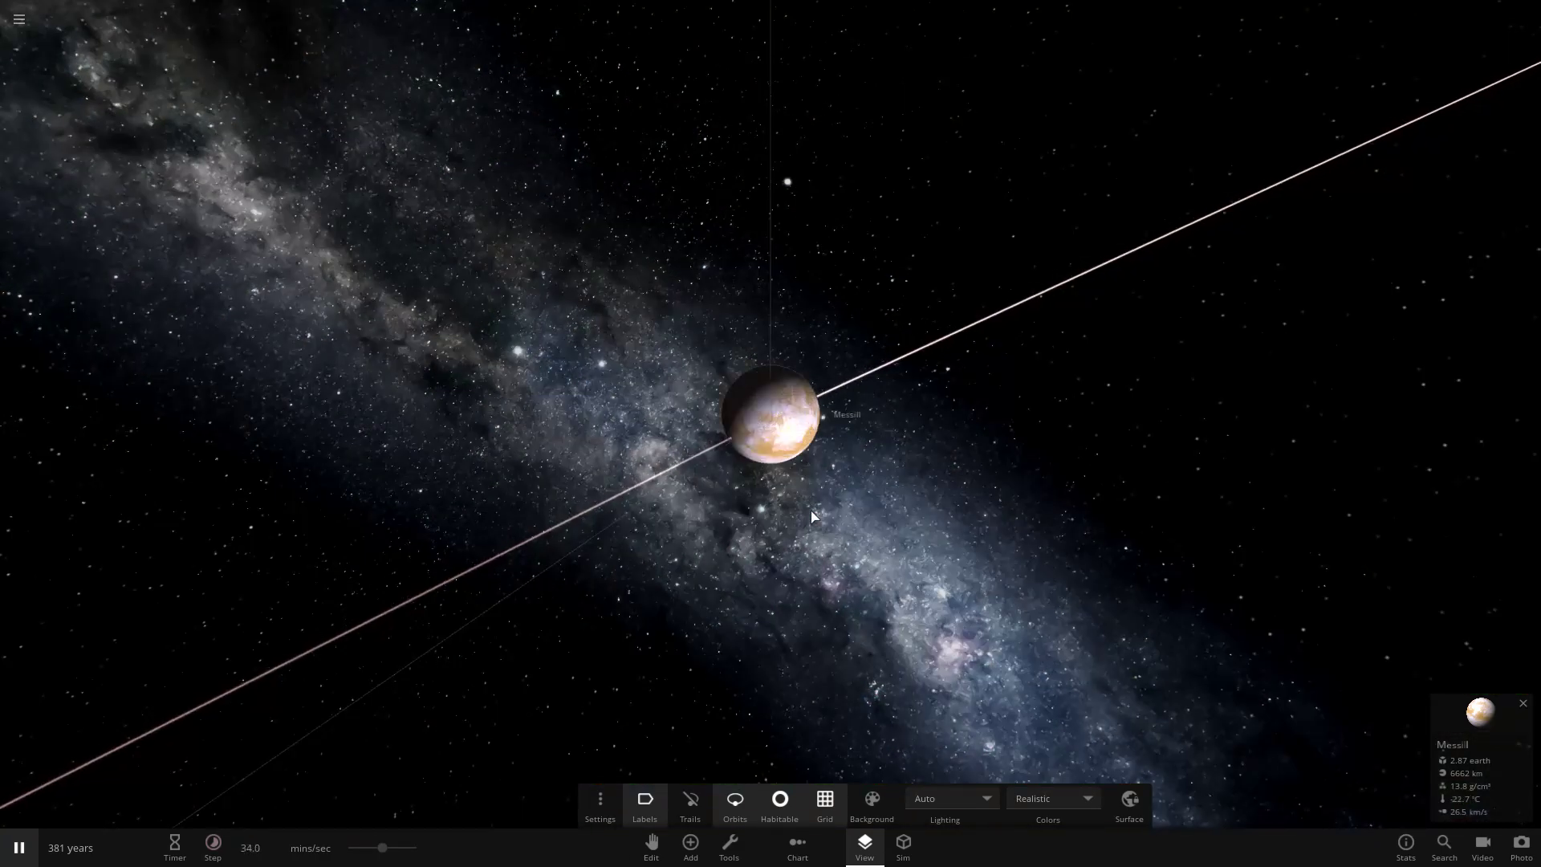
Step: Examine the surface of Messill from several angles and distances
scroll(628, 313, "down", 4)
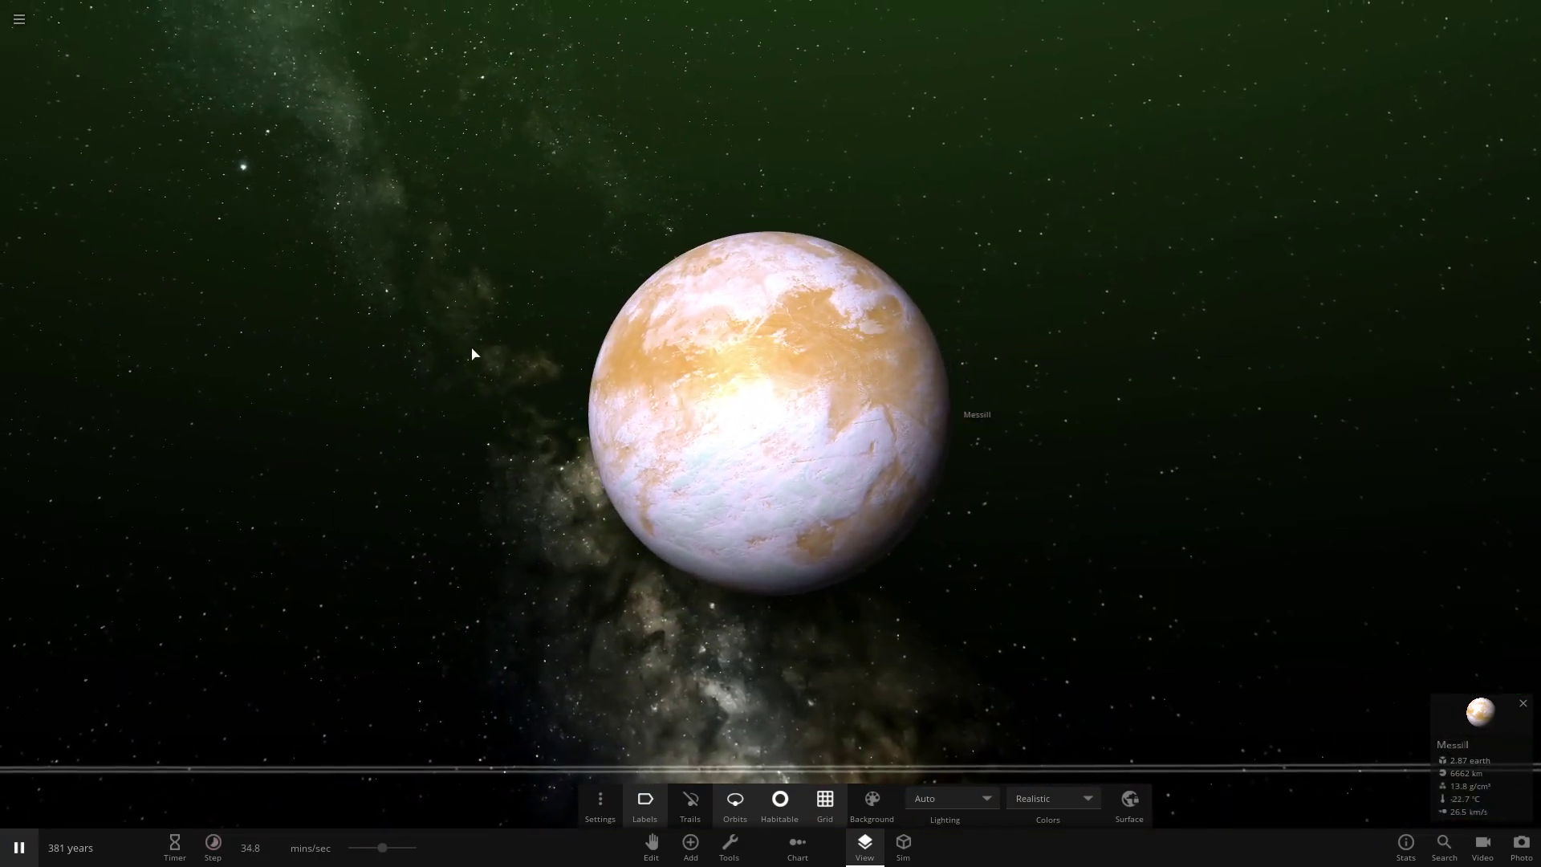
right_click_drag(471, 351, 468, 447)
left_click_drag(470, 451, 531, 459)
scroll(369, 397, "down", 5)
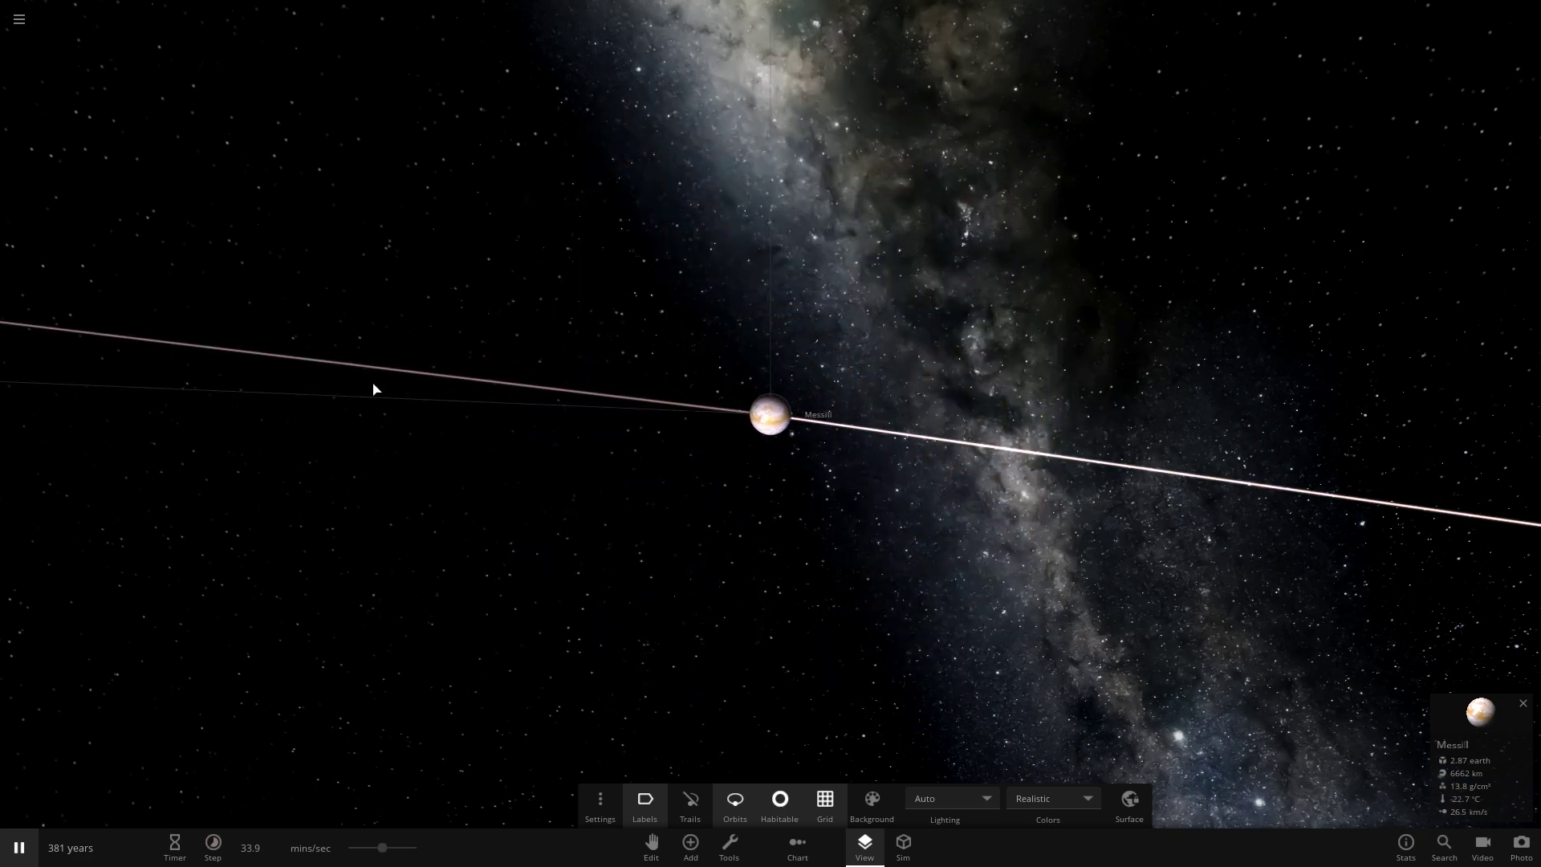
scroll(373, 389, "up", 8)
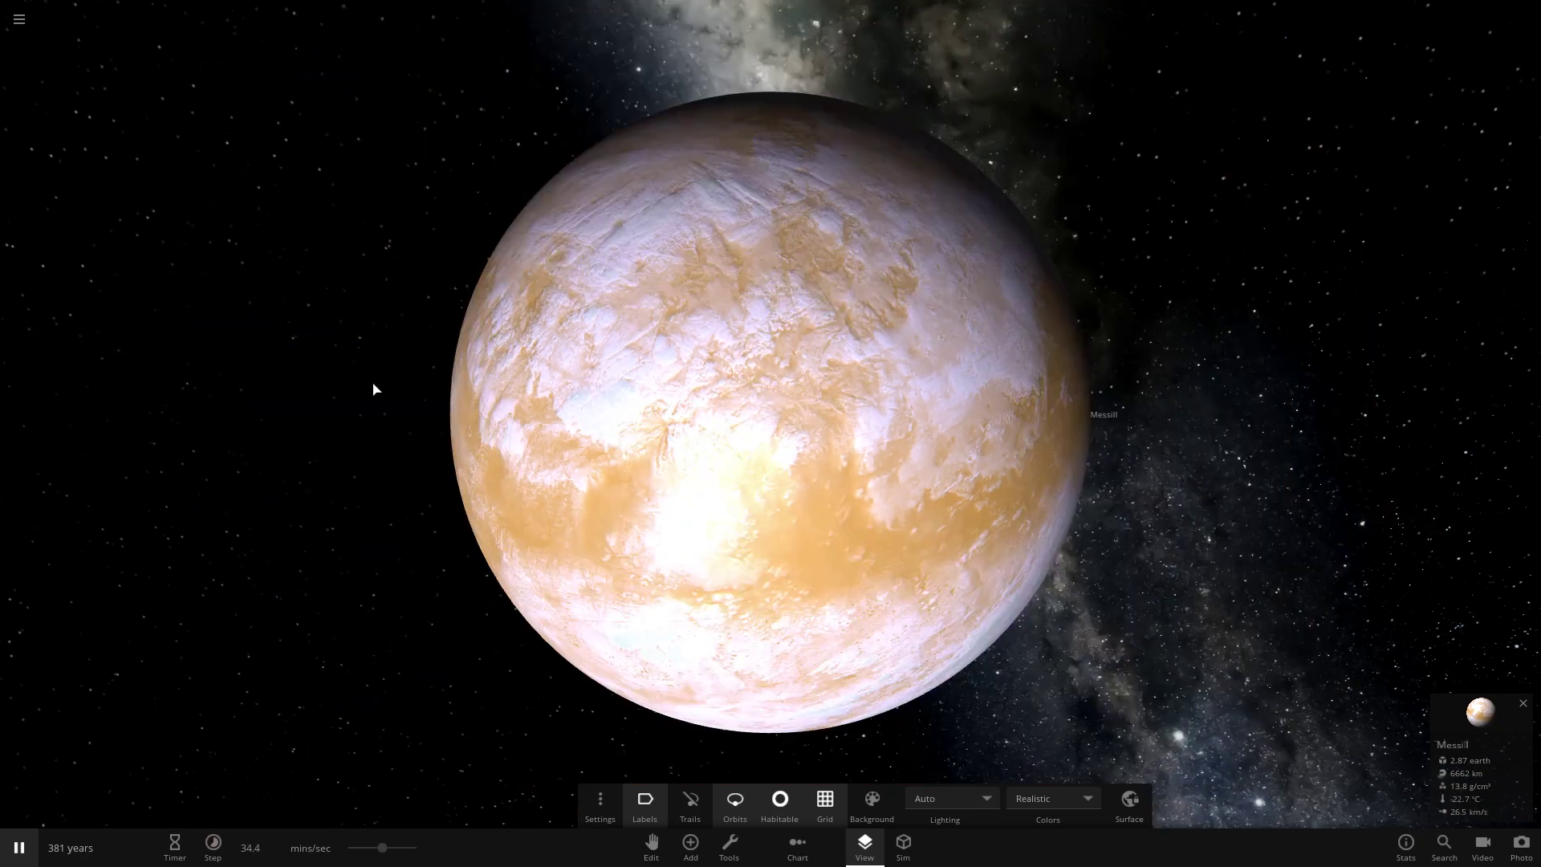
scroll(373, 389, "down", 5)
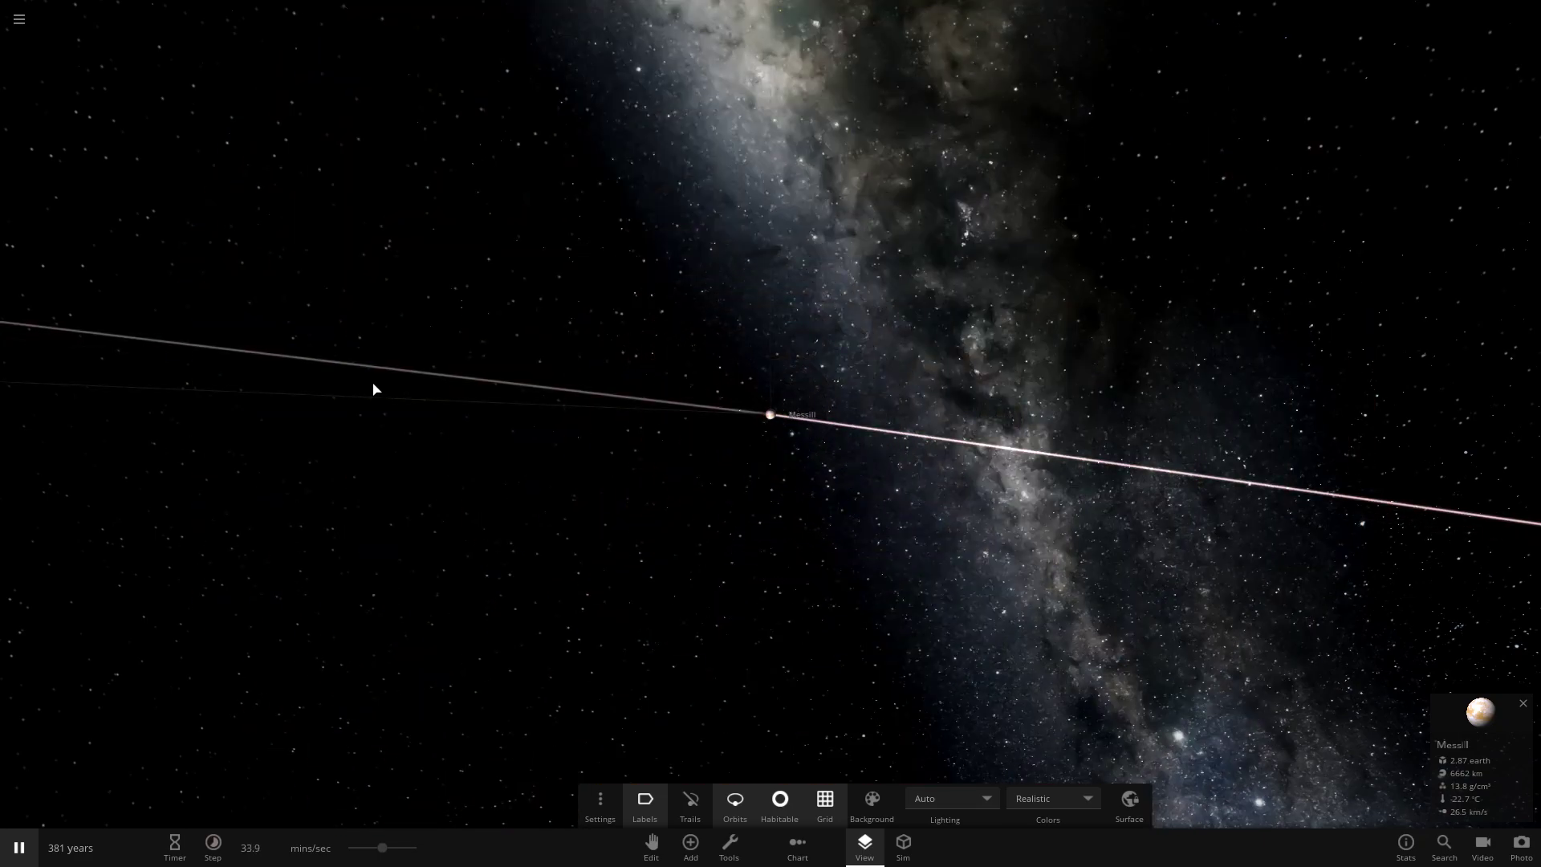
Step: Focus on the planet Rniluna in the middle orbit, inspect its surface up close and open its properties
scroll(374, 385, "down", 10)
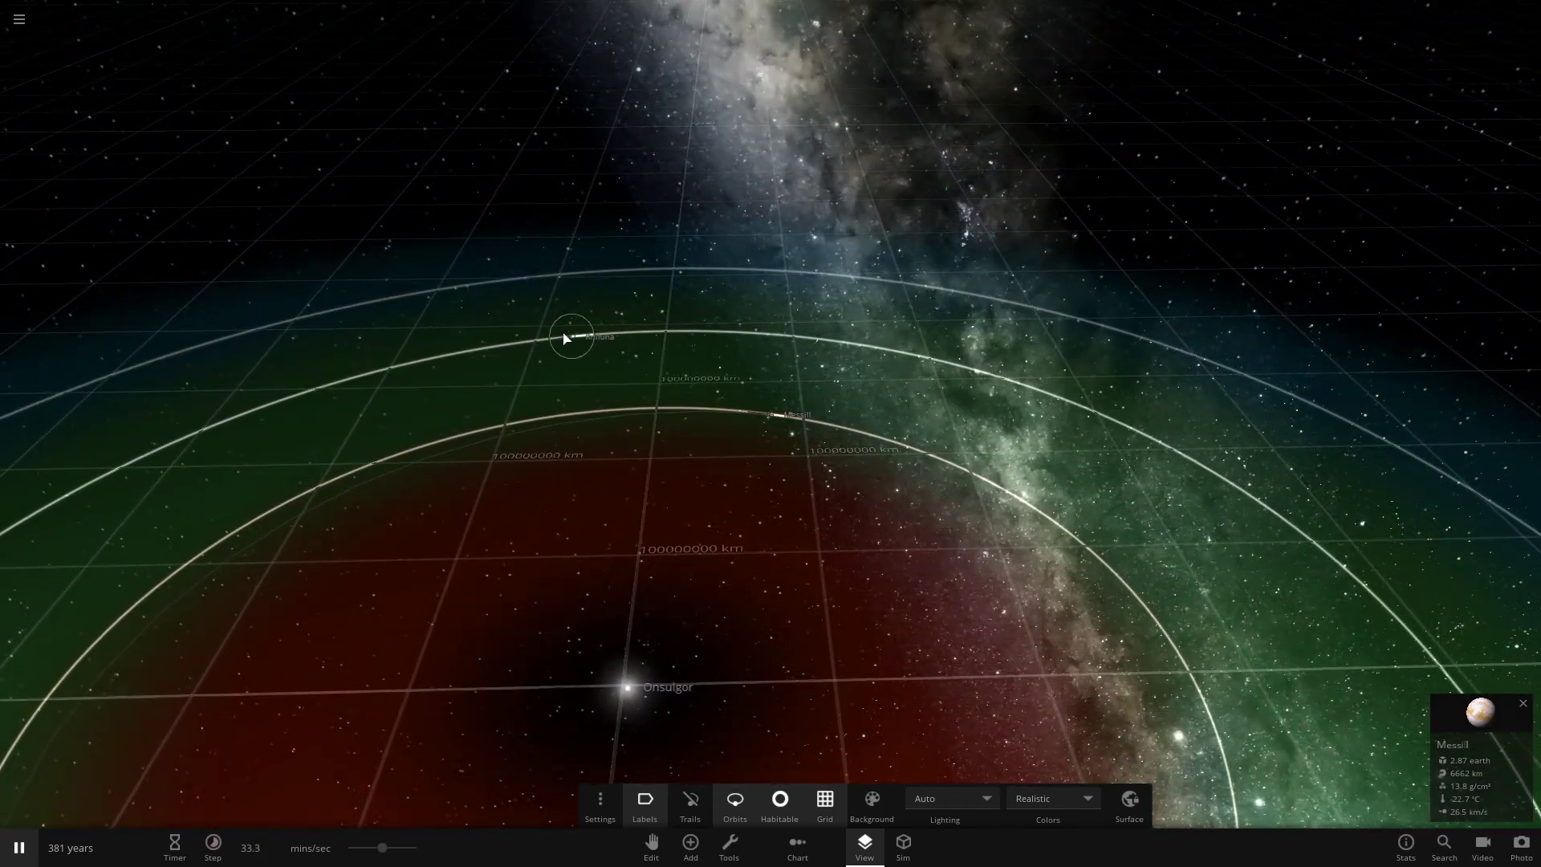
left_click(566, 337)
scroll(671, 401, "up", 4)
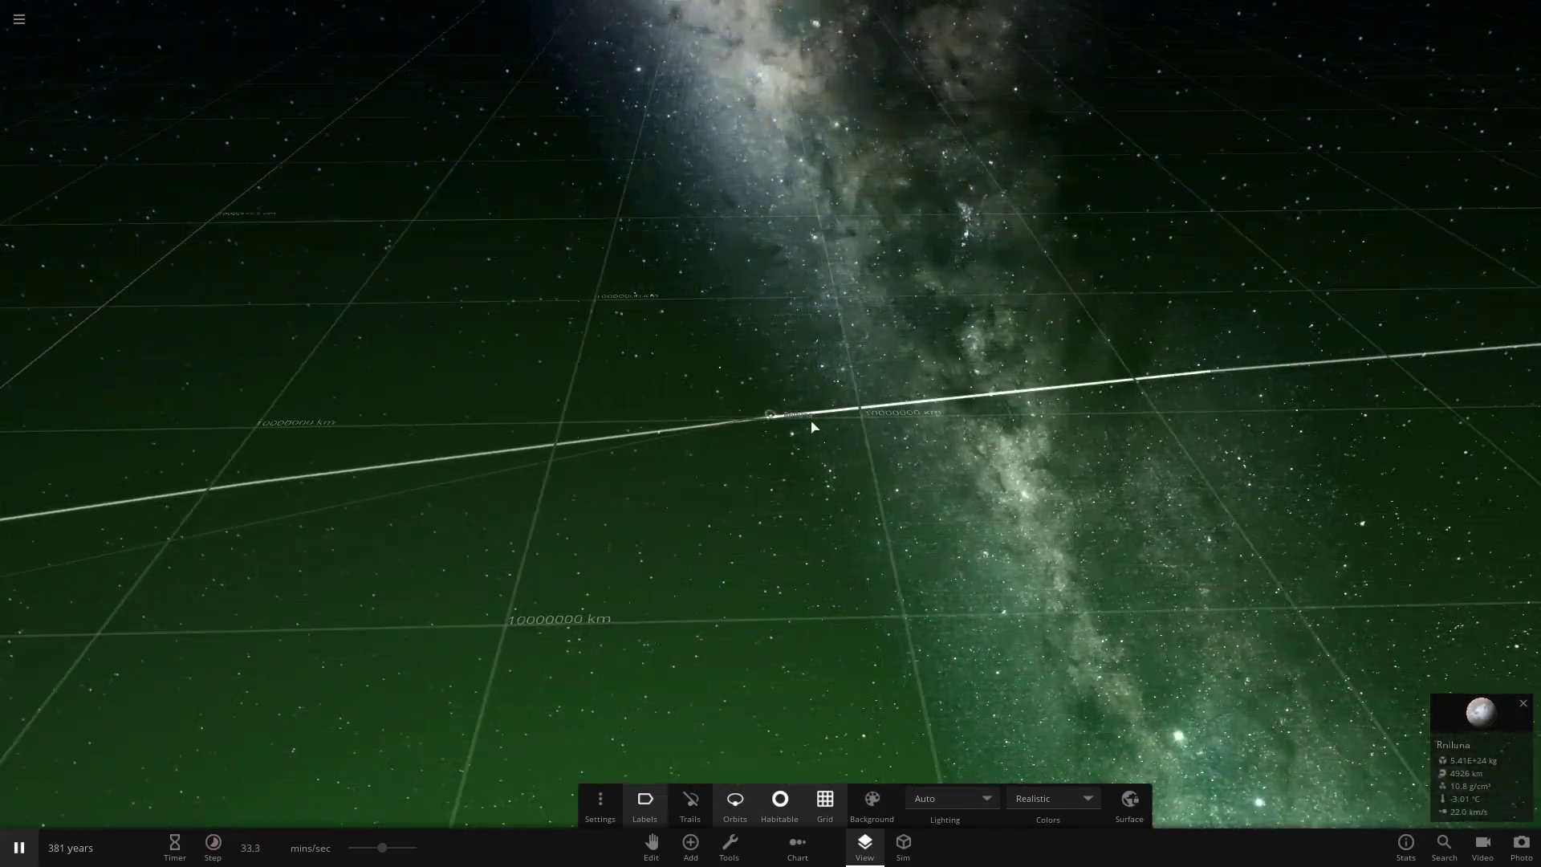
scroll(666, 474, "down", 6)
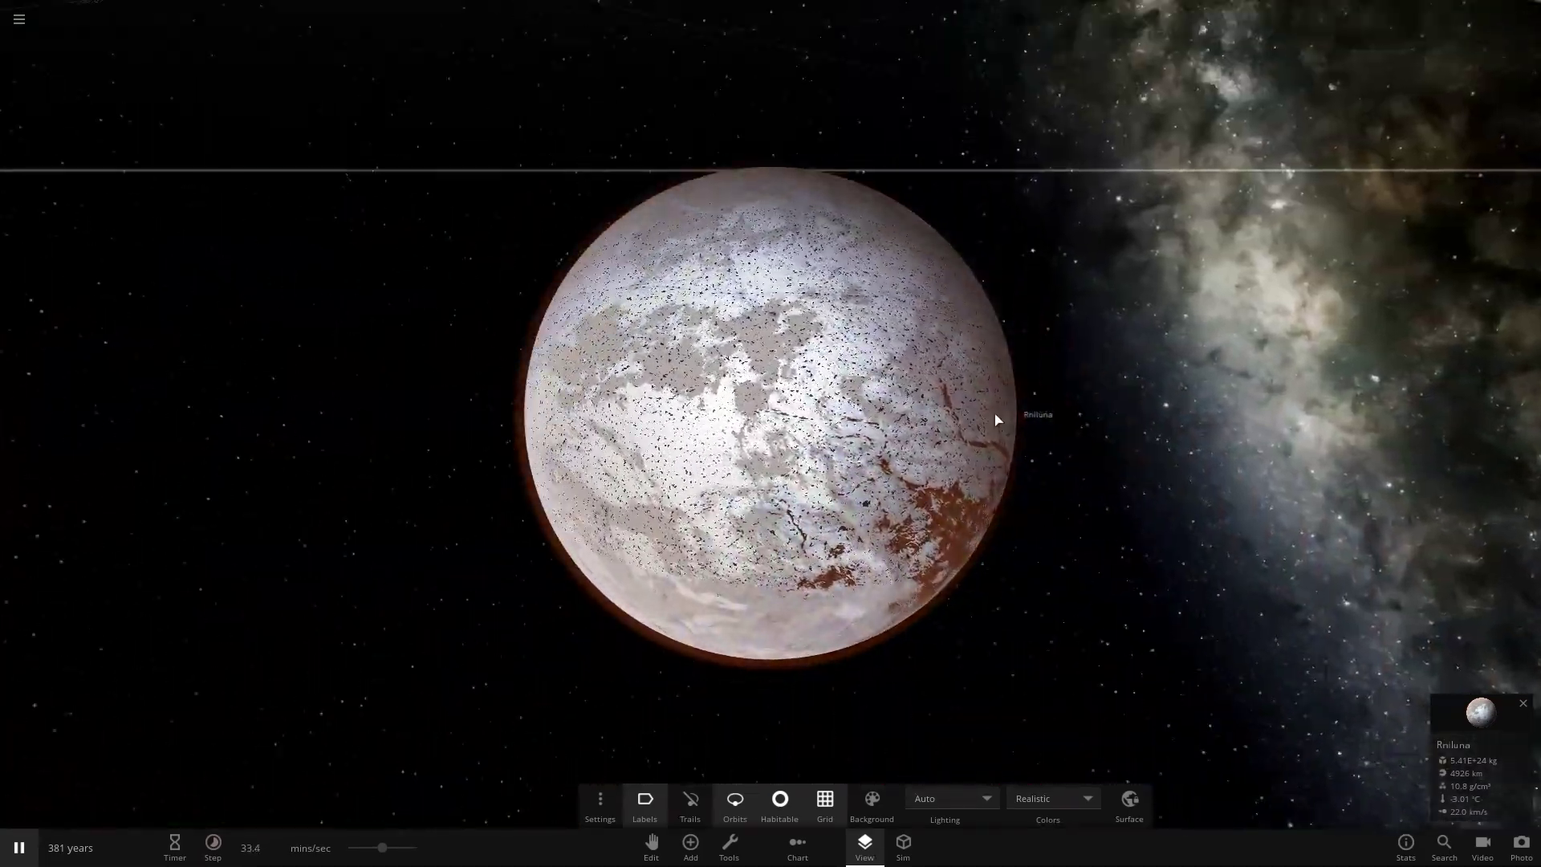
right_click_drag(995, 414, 778, 408)
scroll(806, 514, "up", 5)
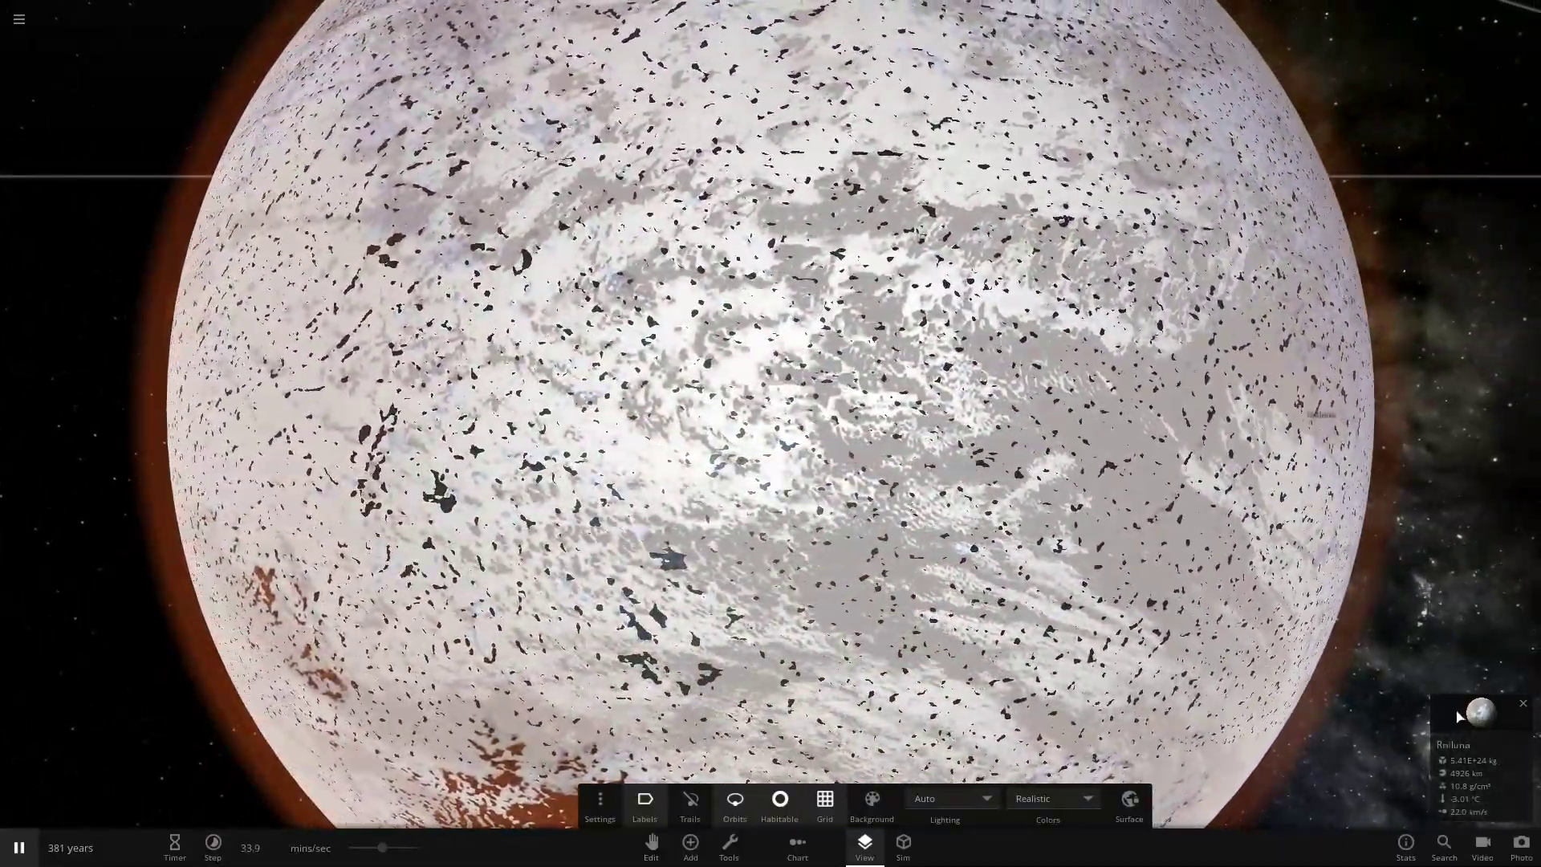
left_click(1487, 732)
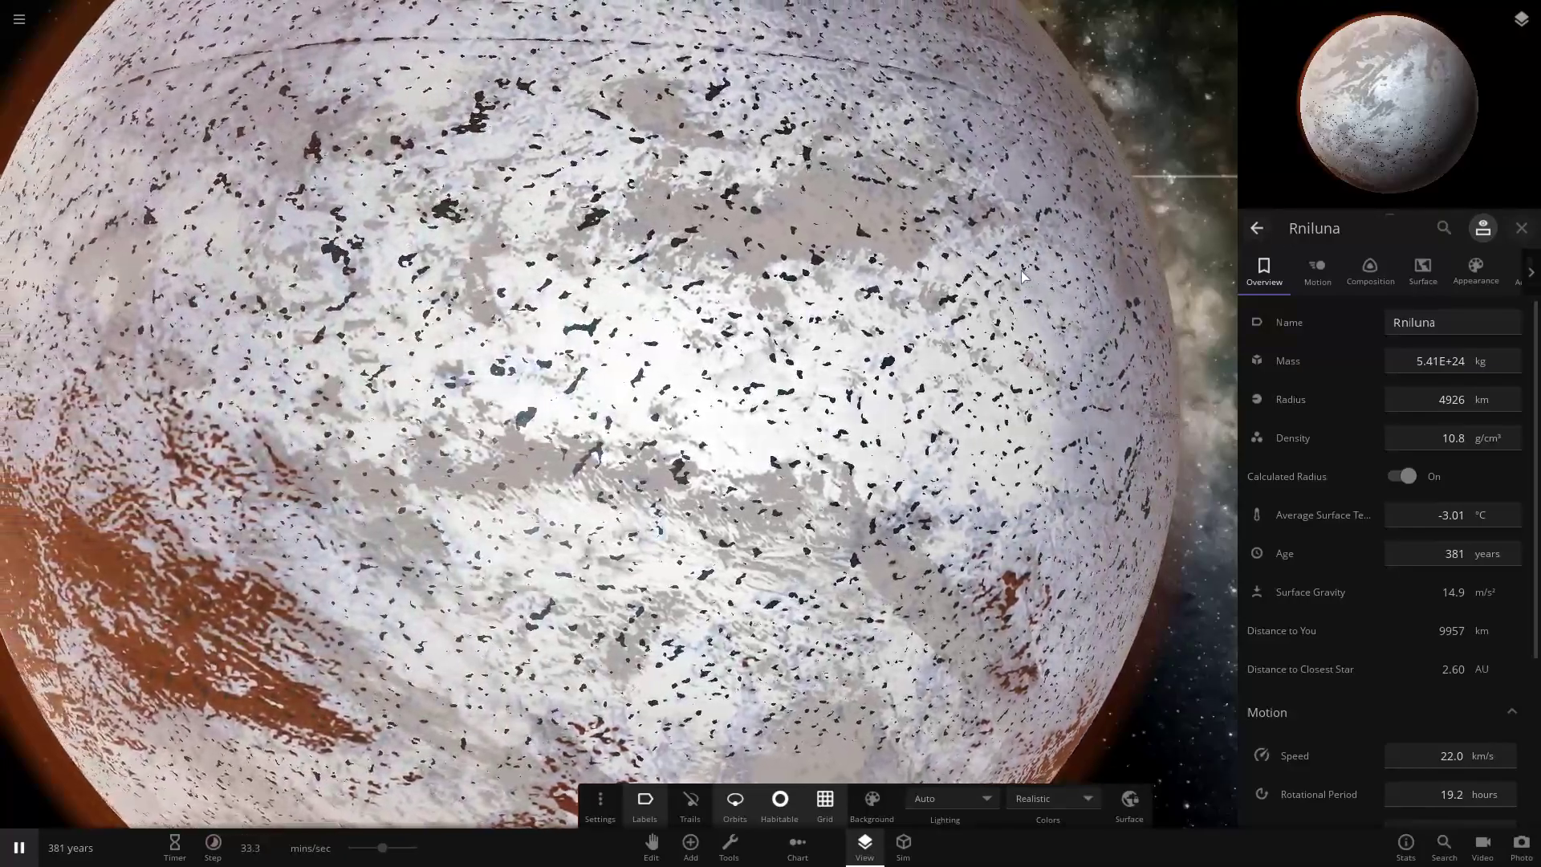
scroll(638, 425, "down", 10)
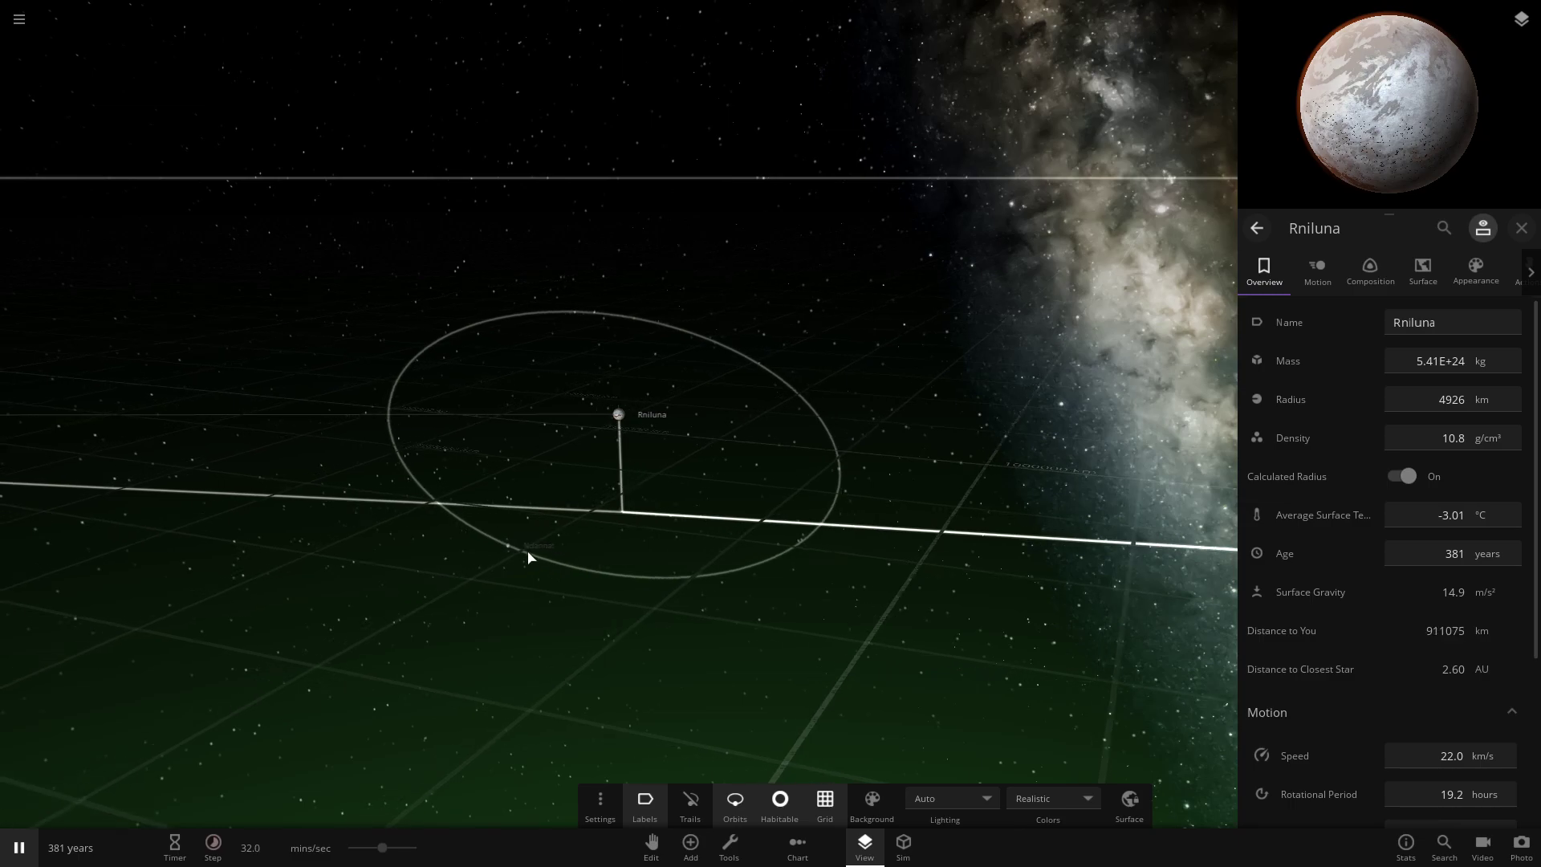
Step: Focus on Rniluna's moon Ndannat and inspect its surface up close
double_click(503, 551)
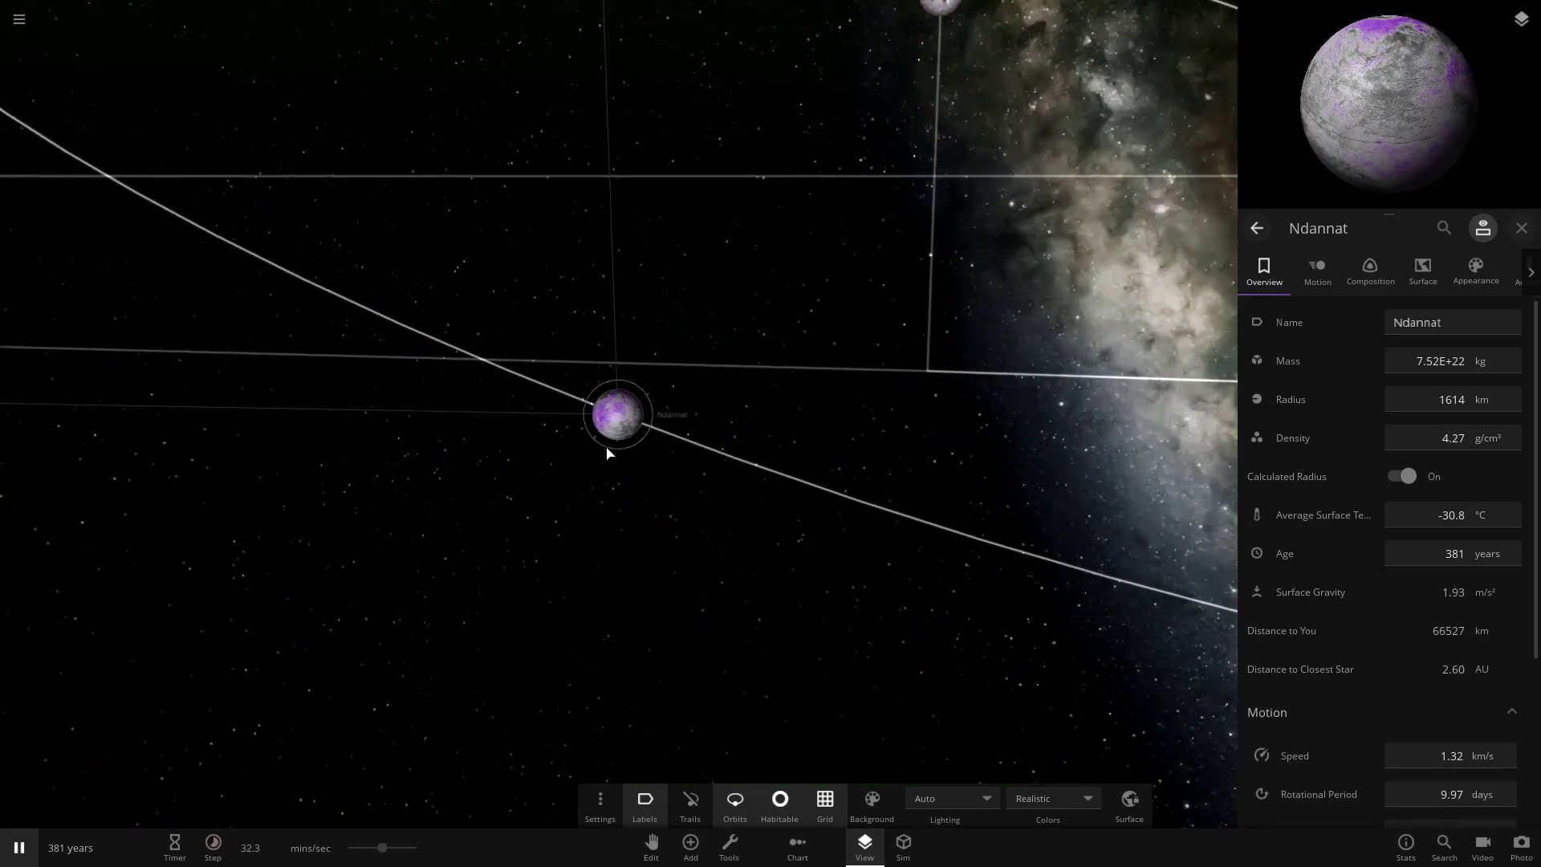
scroll(796, 458, "up", 5)
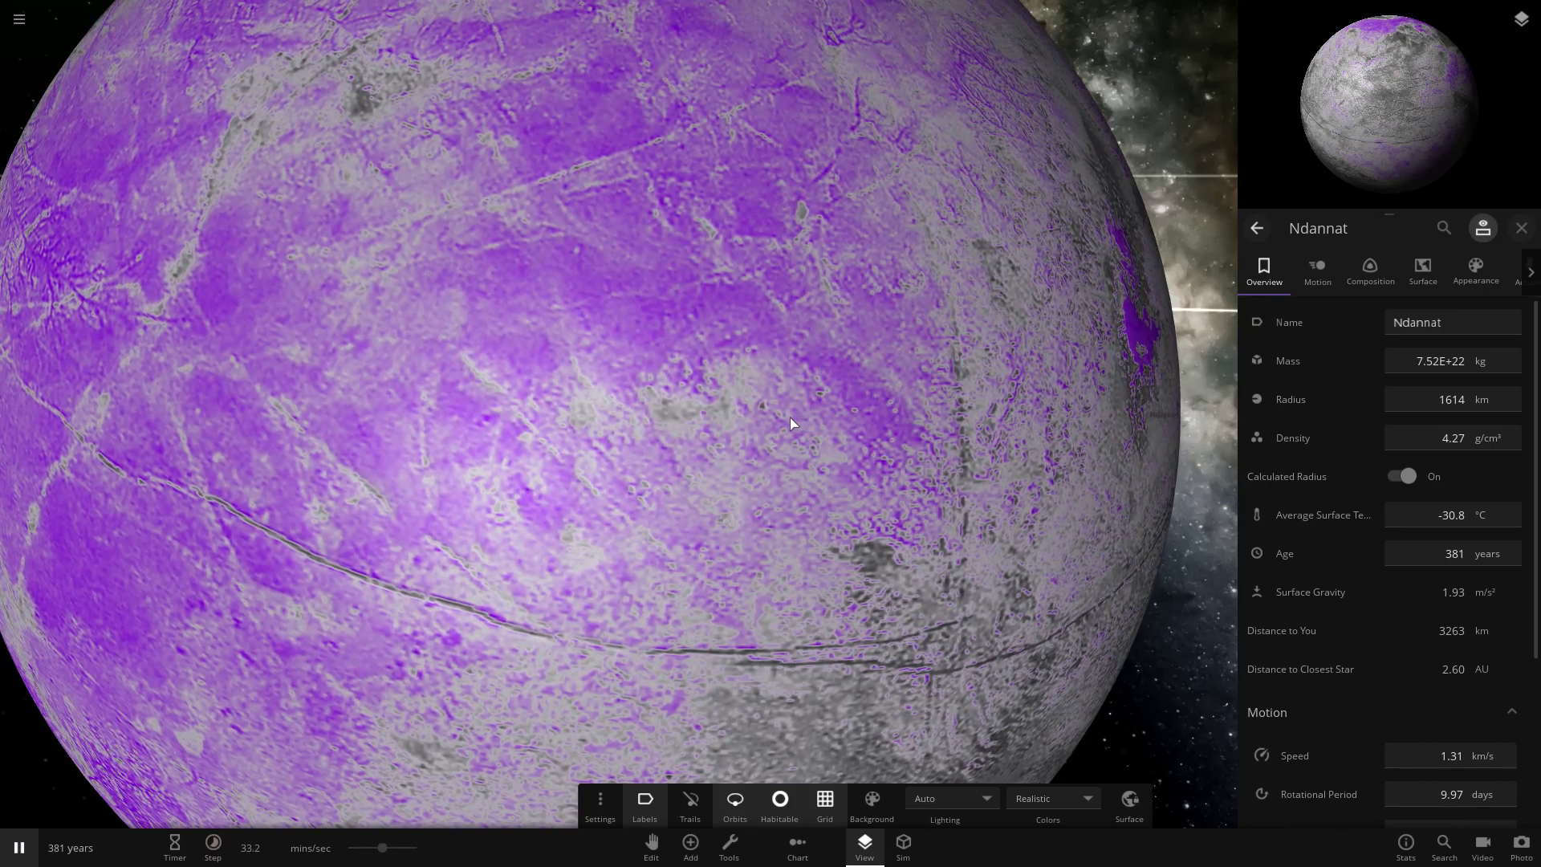
scroll(790, 423, "down", 10)
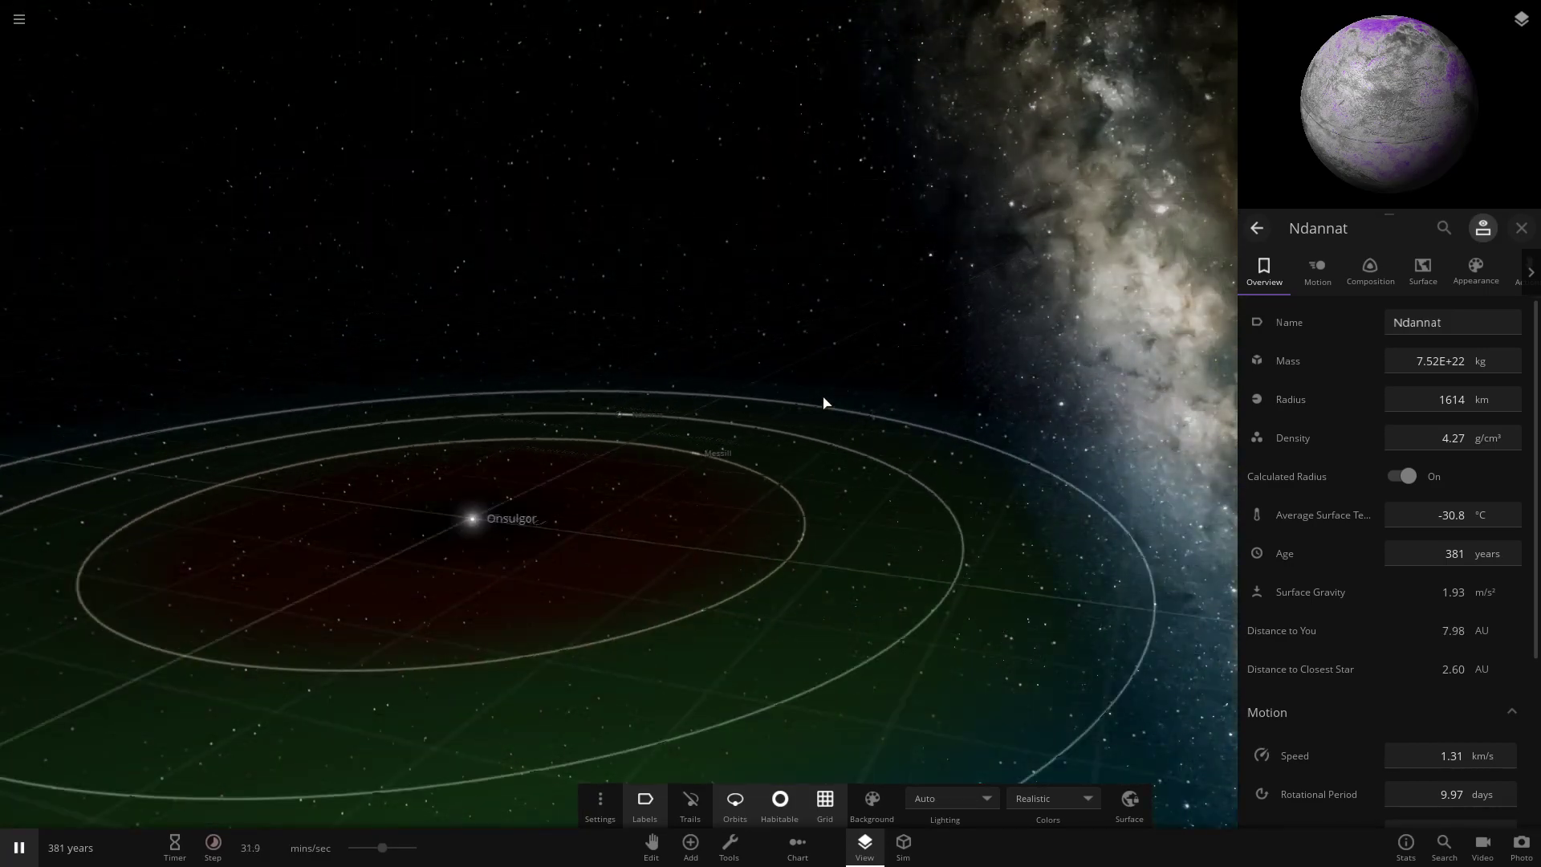
Step: Focus on the outermost planet Inaequita and examine its surface from several angles and distances
scroll(824, 402, "down", 5)
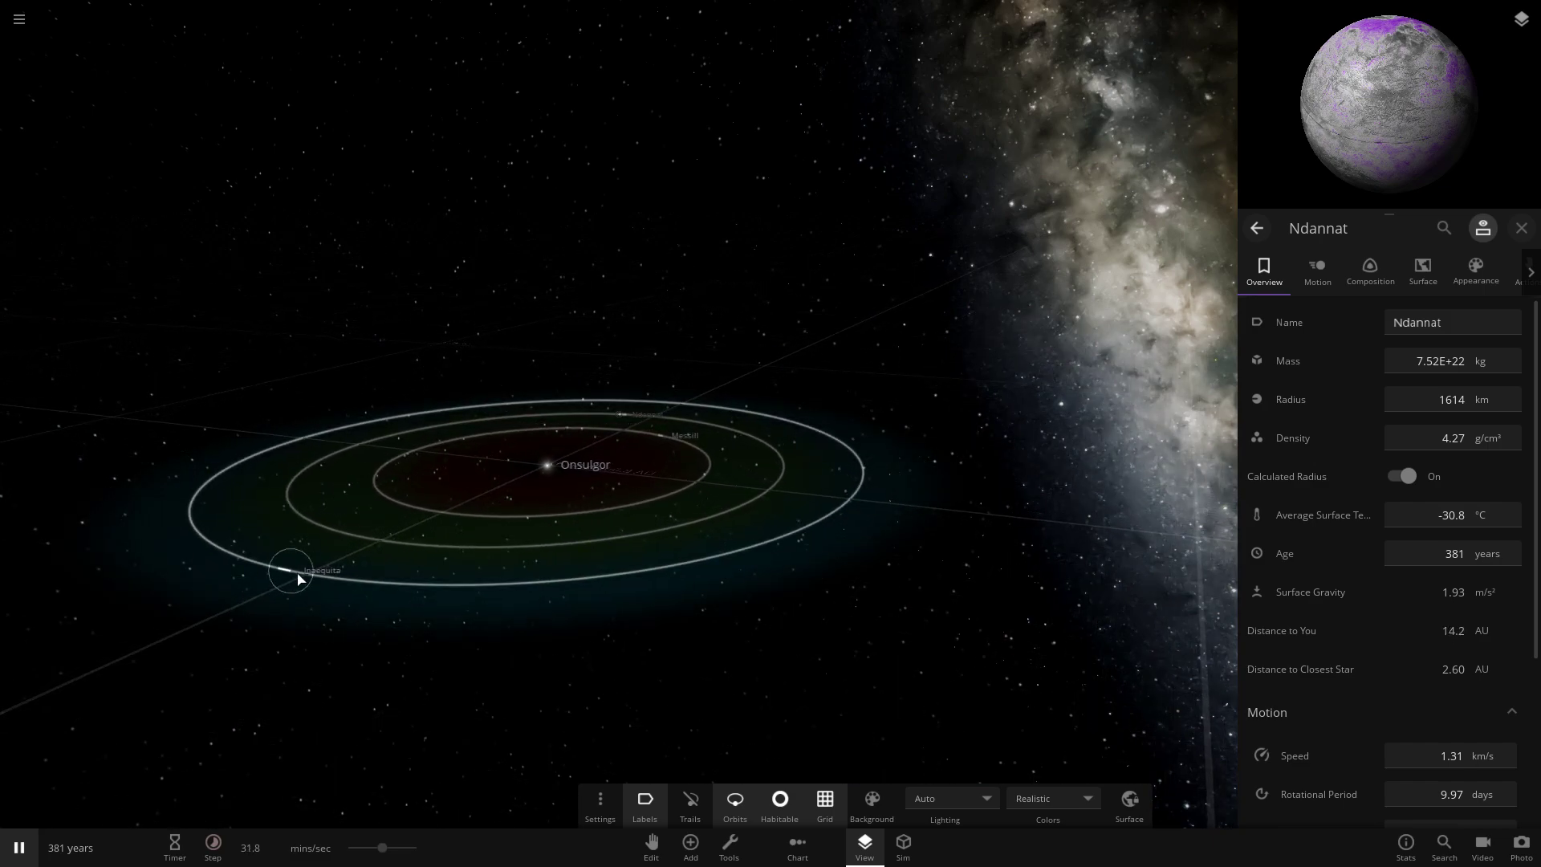
double_click(298, 578)
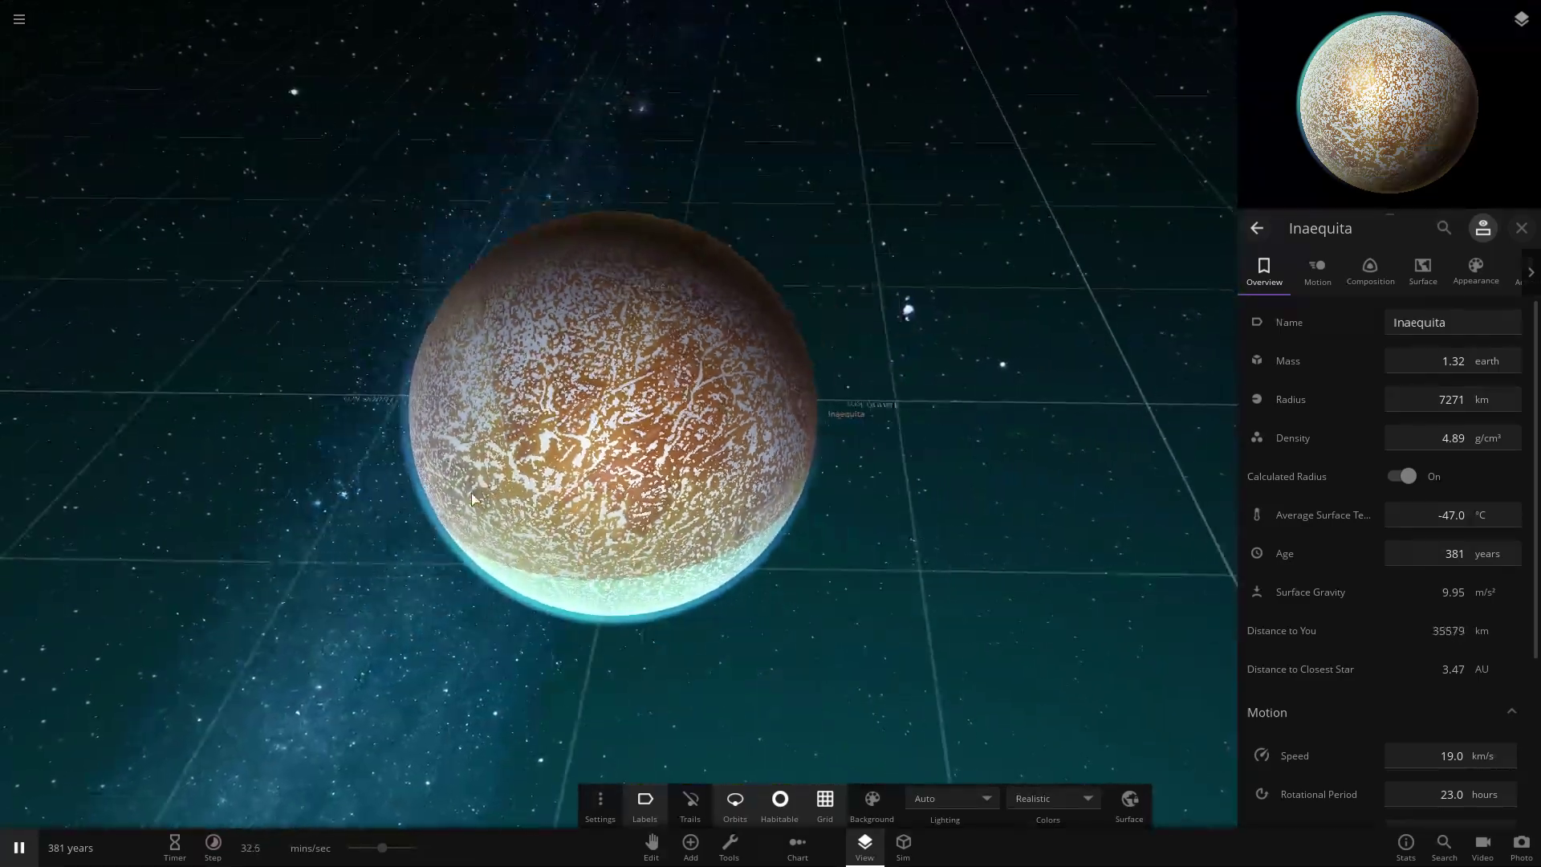
scroll(471, 499, "down", 3)
right_click_drag(471, 500, 594, 400)
scroll(594, 400, "up", 8)
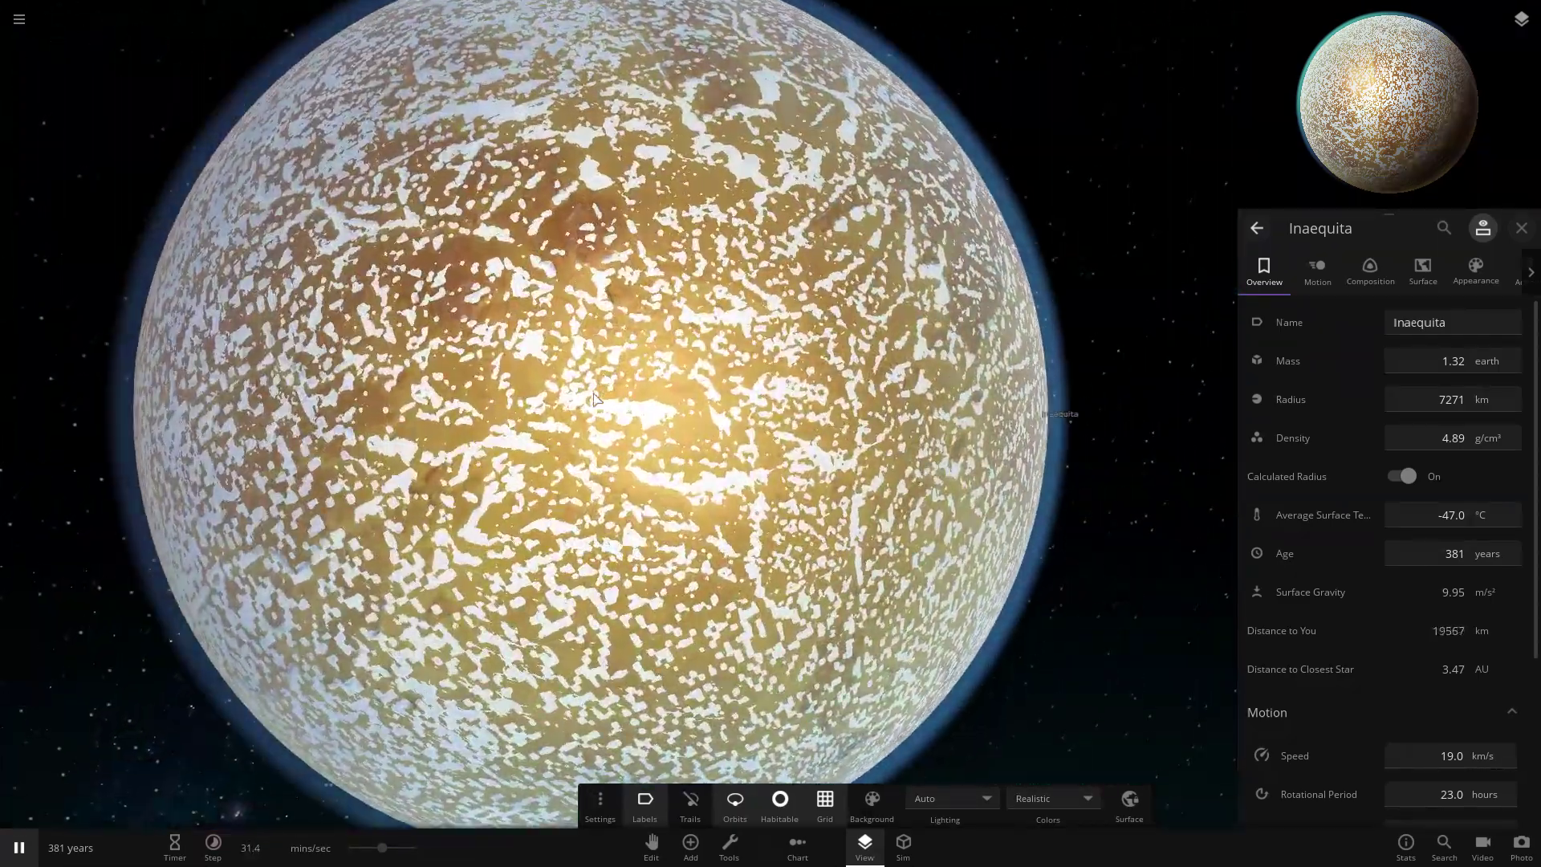
scroll(594, 399, "down", 6)
scroll(594, 400, "up", 7)
scroll(593, 400, "down", 4)
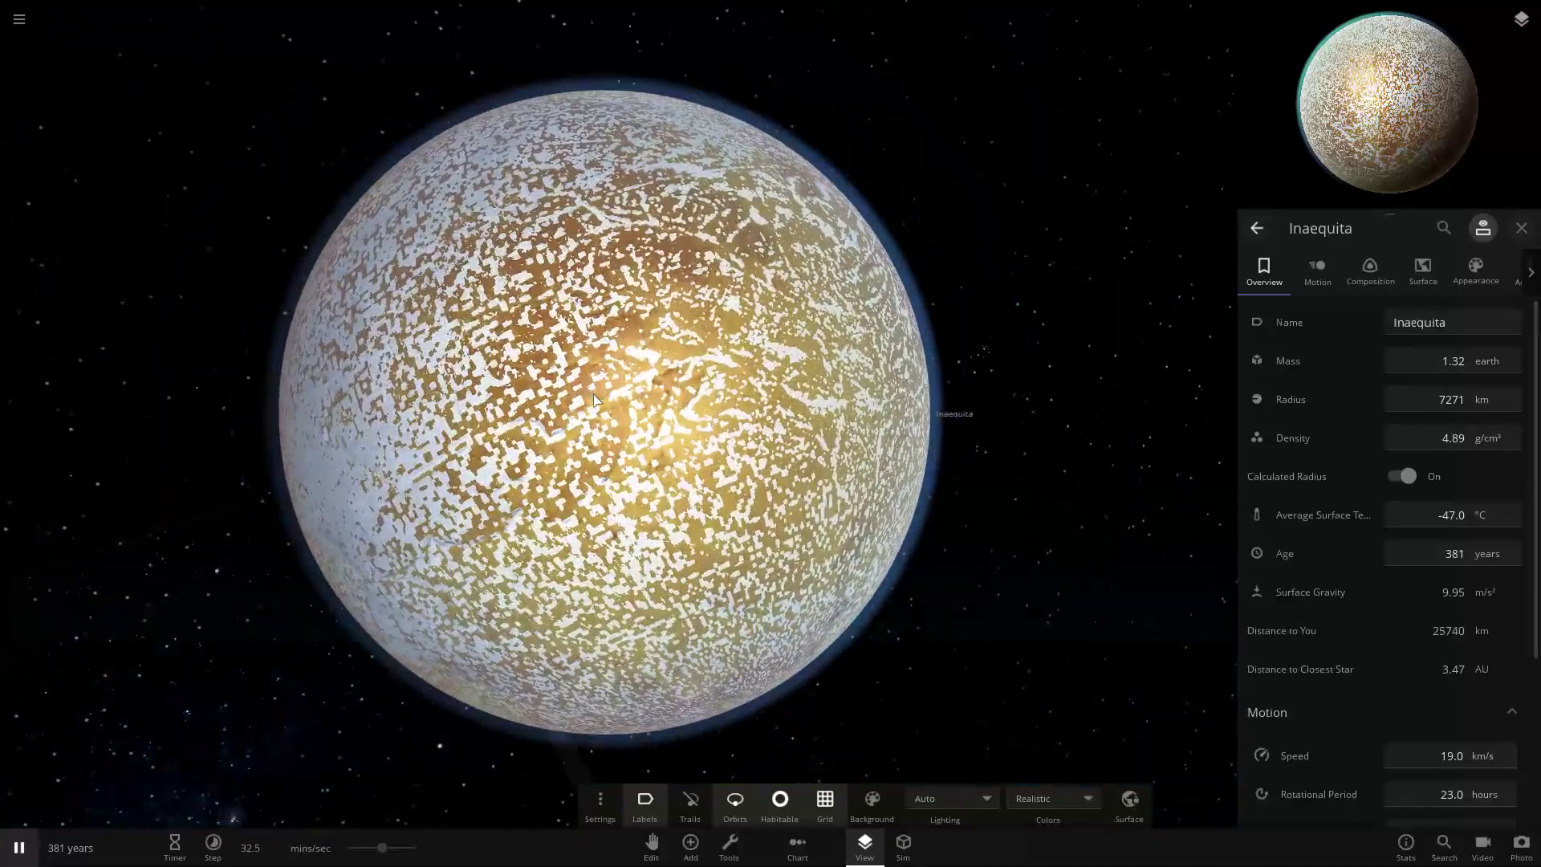
scroll(594, 399, "up", 5)
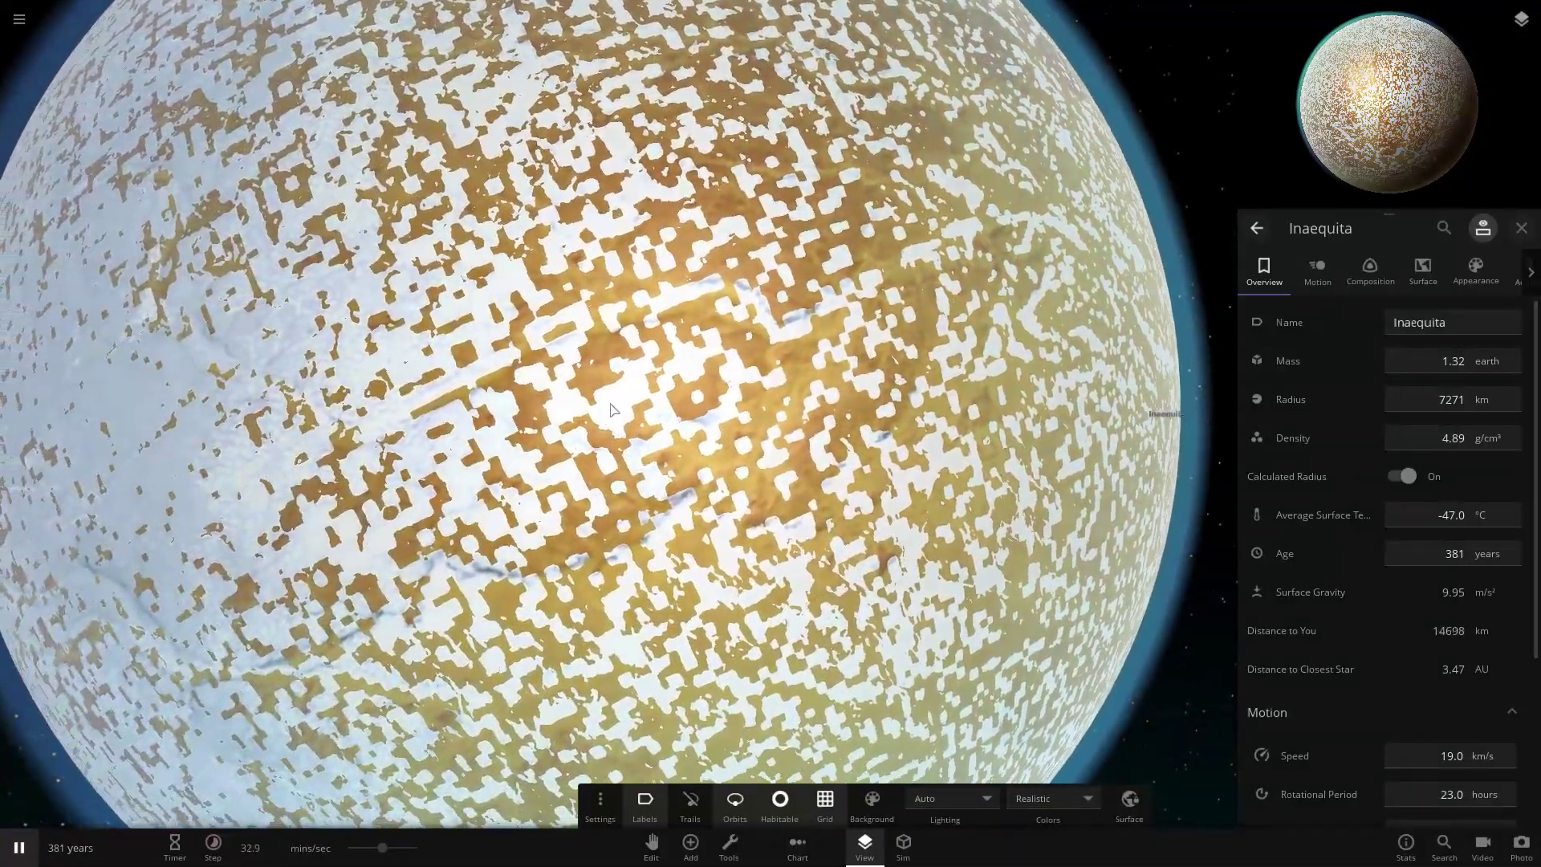
scroll(611, 410, "down", 5)
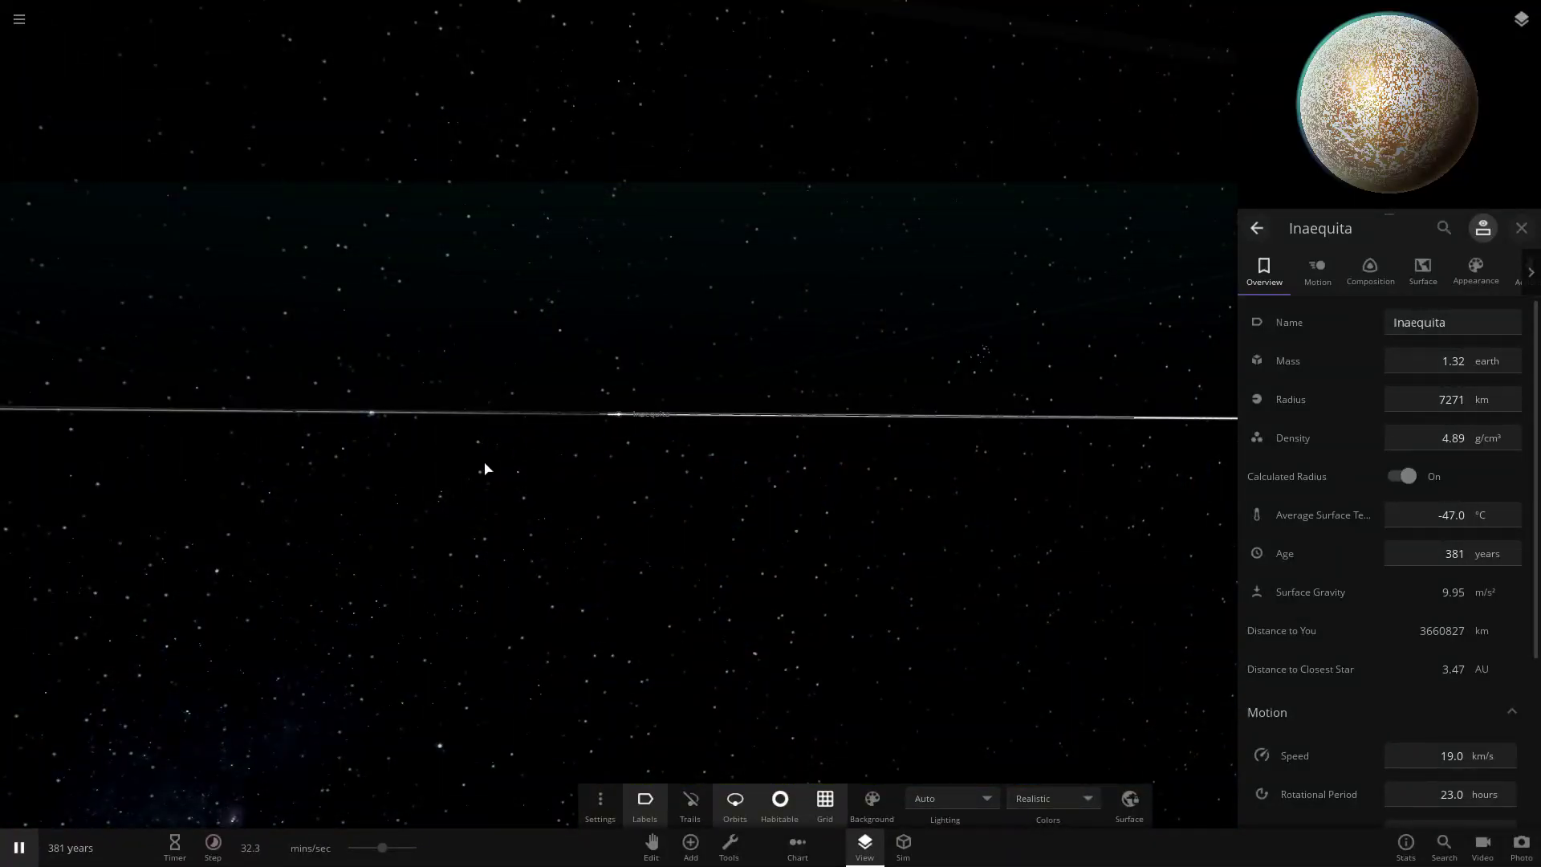
Step: Focus on the central star Onsulgor and view the whole system with its habitable zone from a low angle
scroll(485, 468, "down", 7)
left_click_drag(680, 364, 571, 609)
scroll(573, 557, "down", 10)
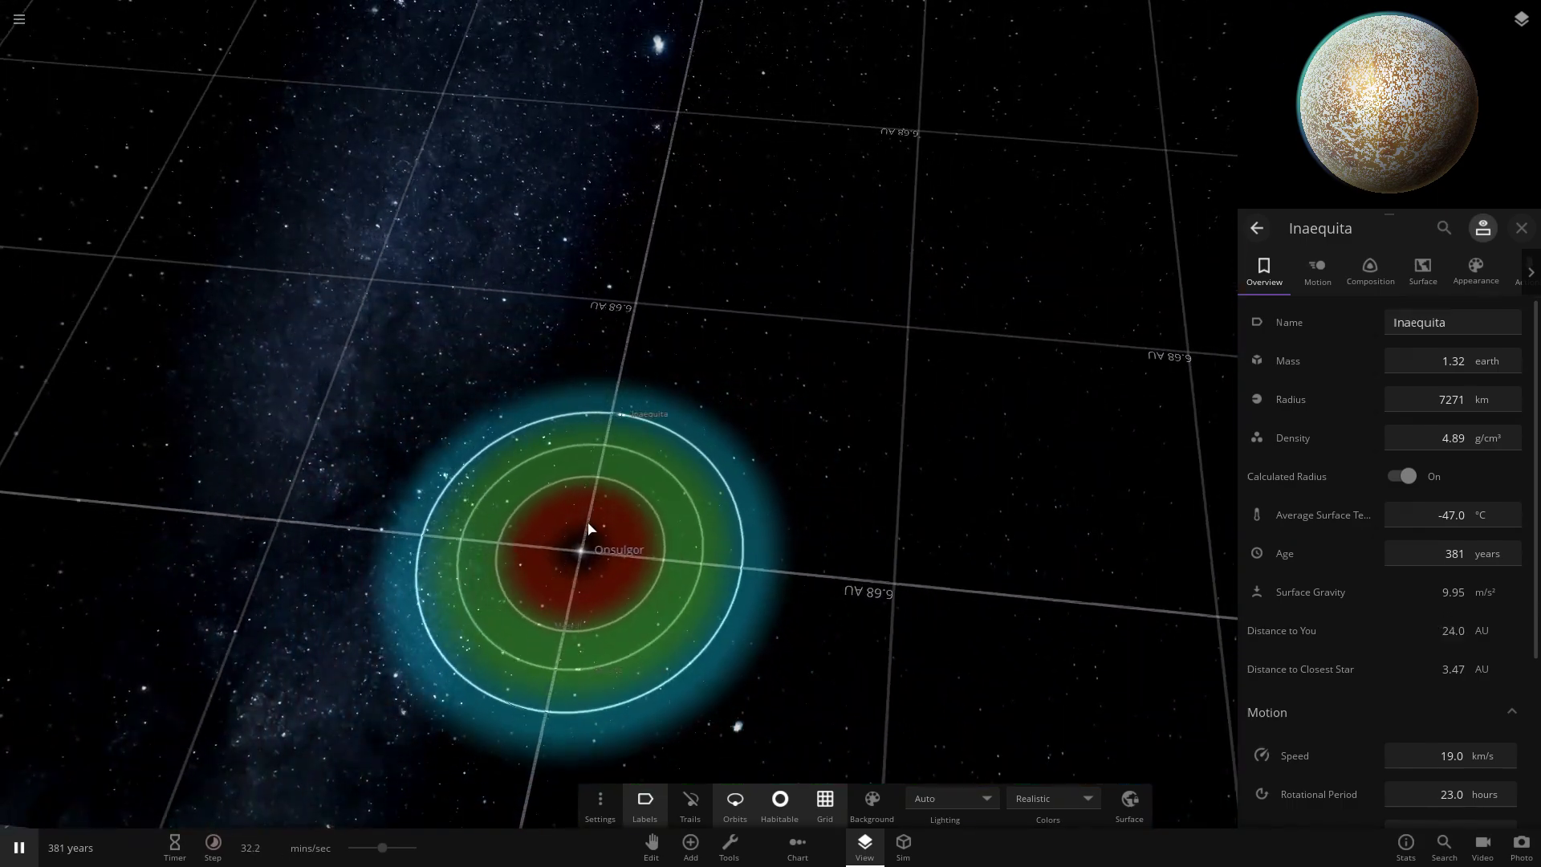
double_click(582, 544)
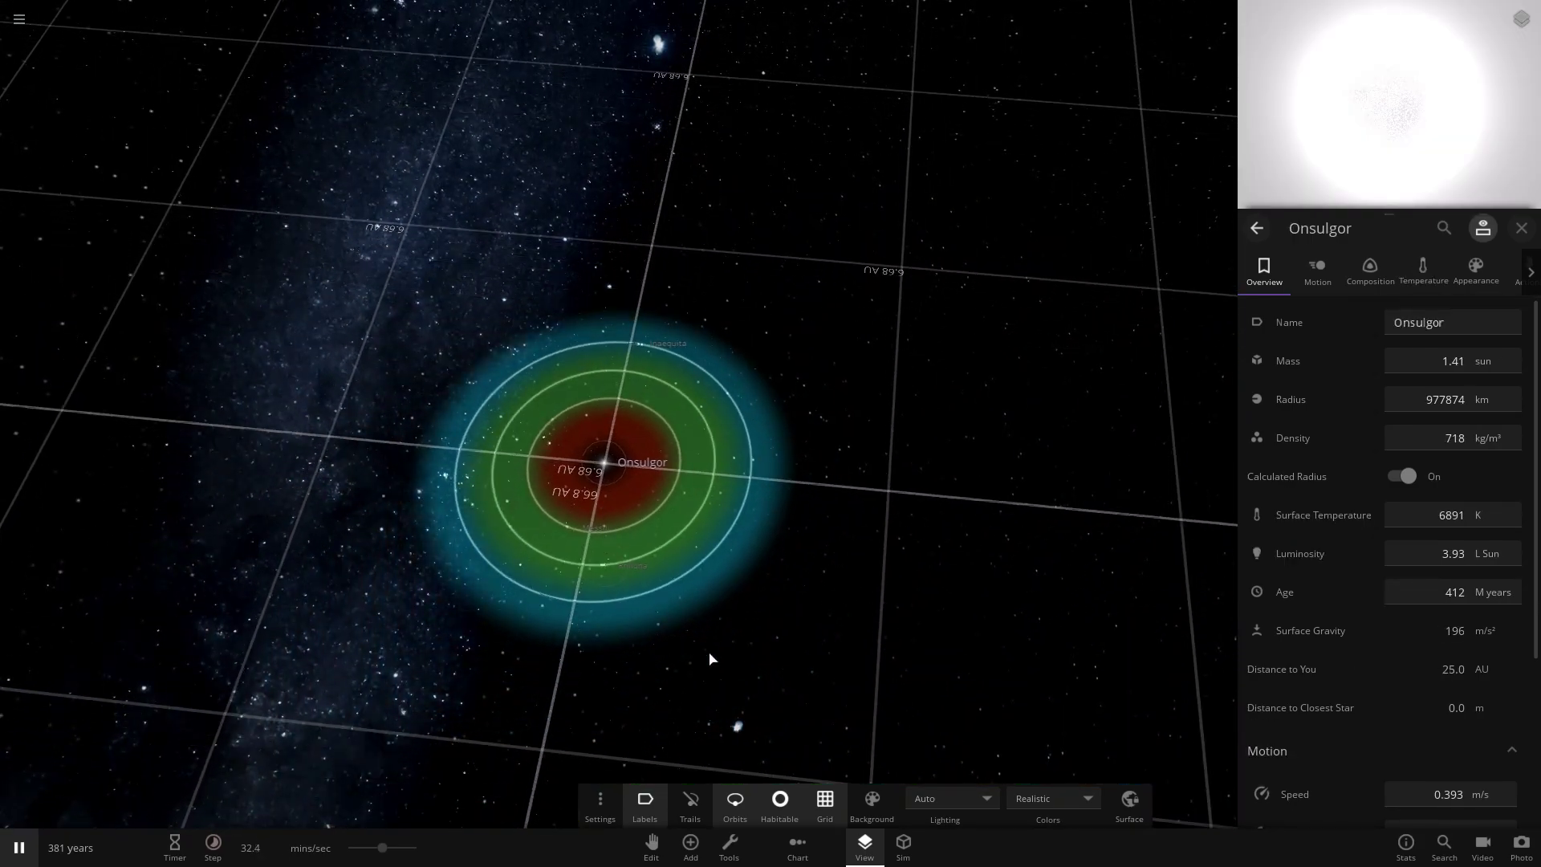
left_click_drag(648, 469, 514, 508)
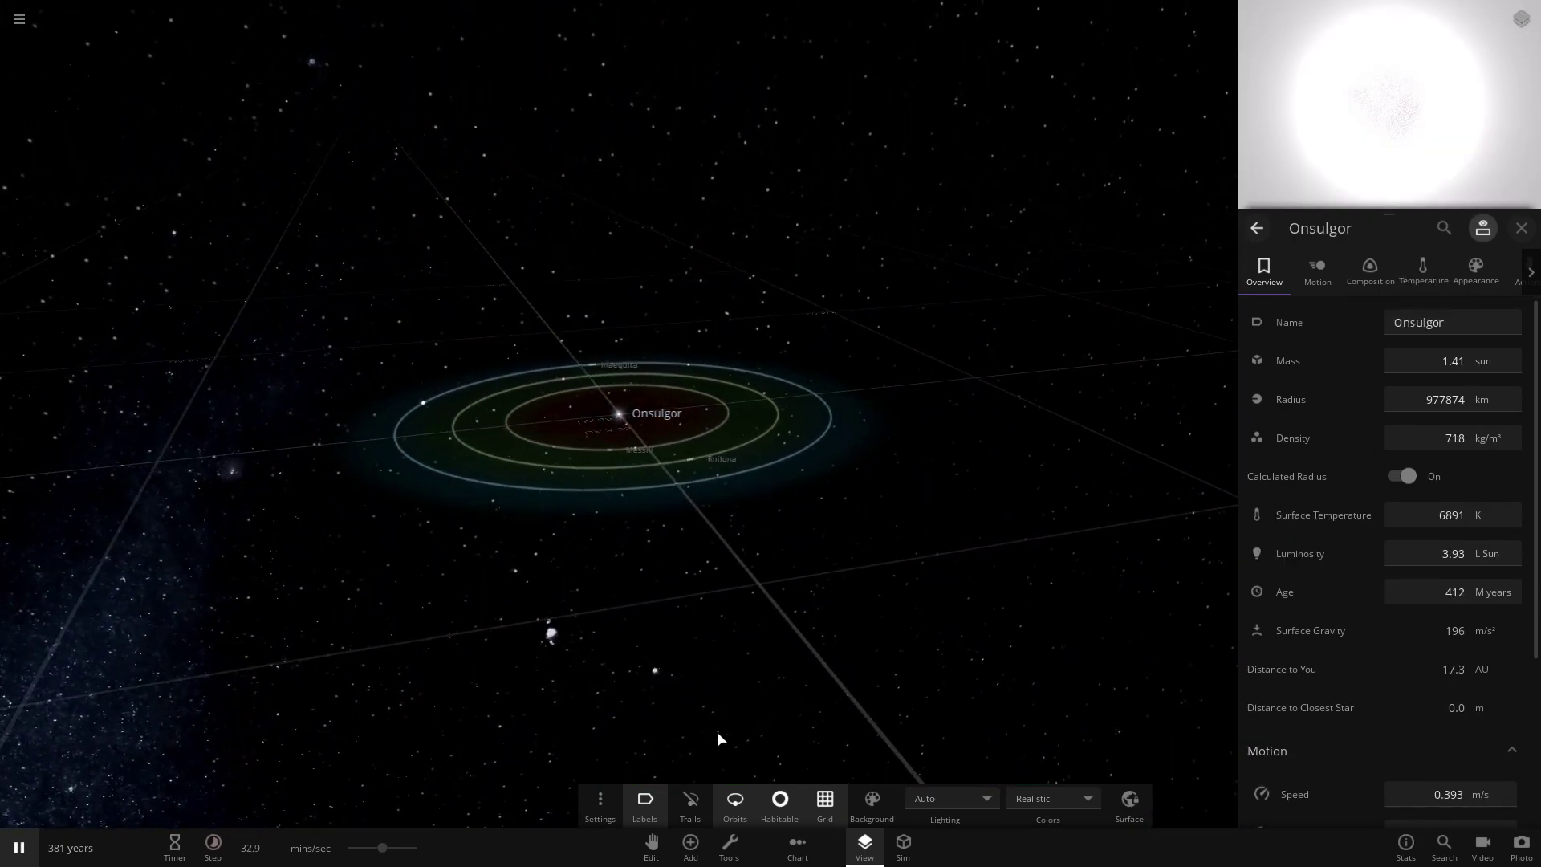
Step: Add three random gas giants in widening orbits around Onsulgor, outside the habitable zone, using the Orbit placement mode
left_click(697, 844)
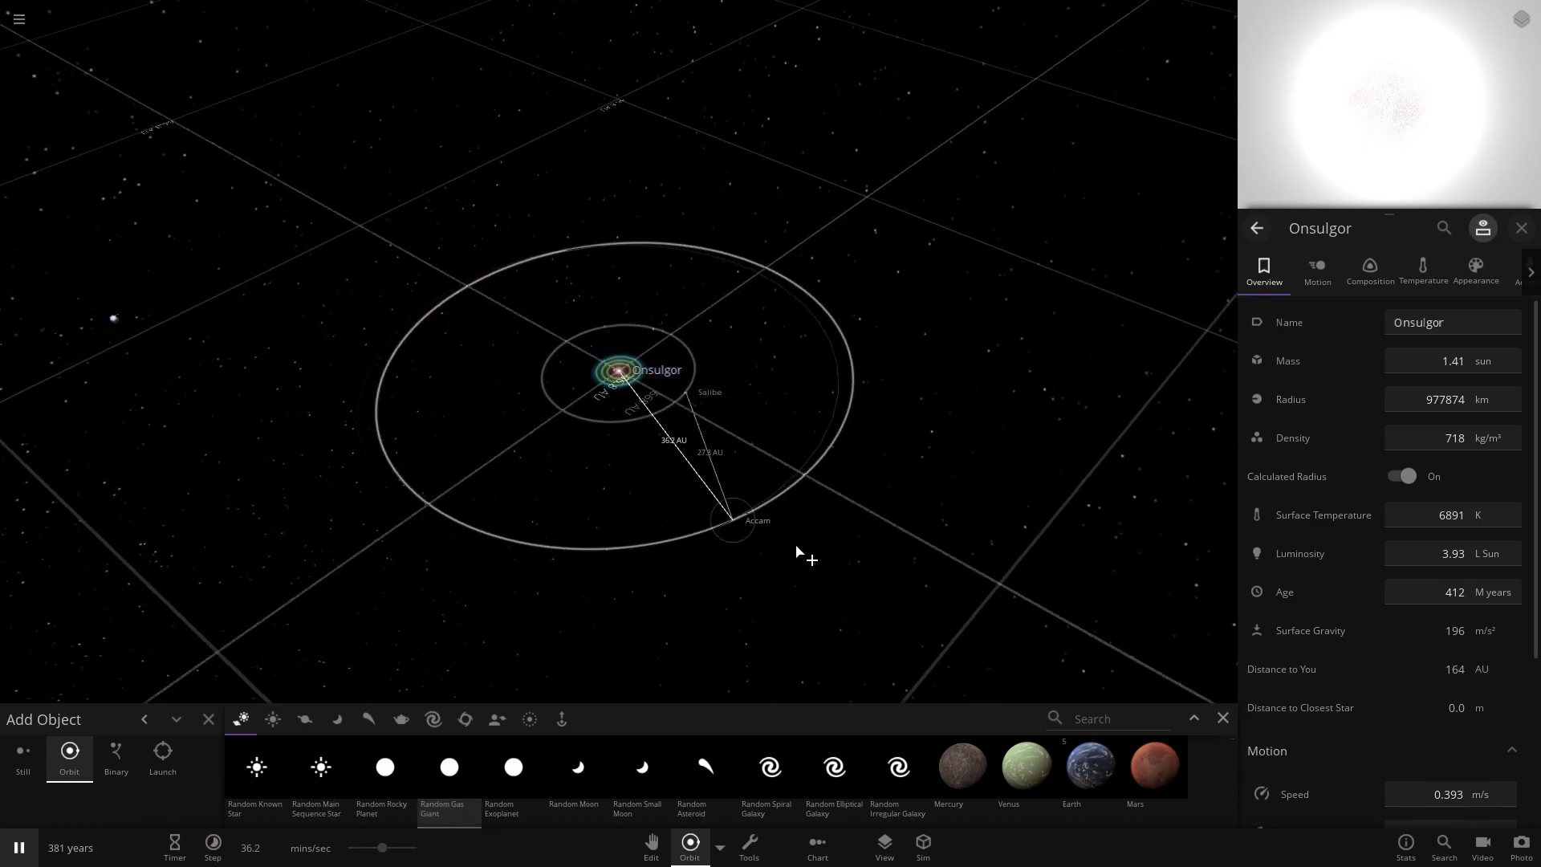
right_click_drag(848, 567, 990, 577)
scroll(662, 441, "up", 5)
scroll(662, 441, "up", 5)
scroll(804, 534, "down", 6)
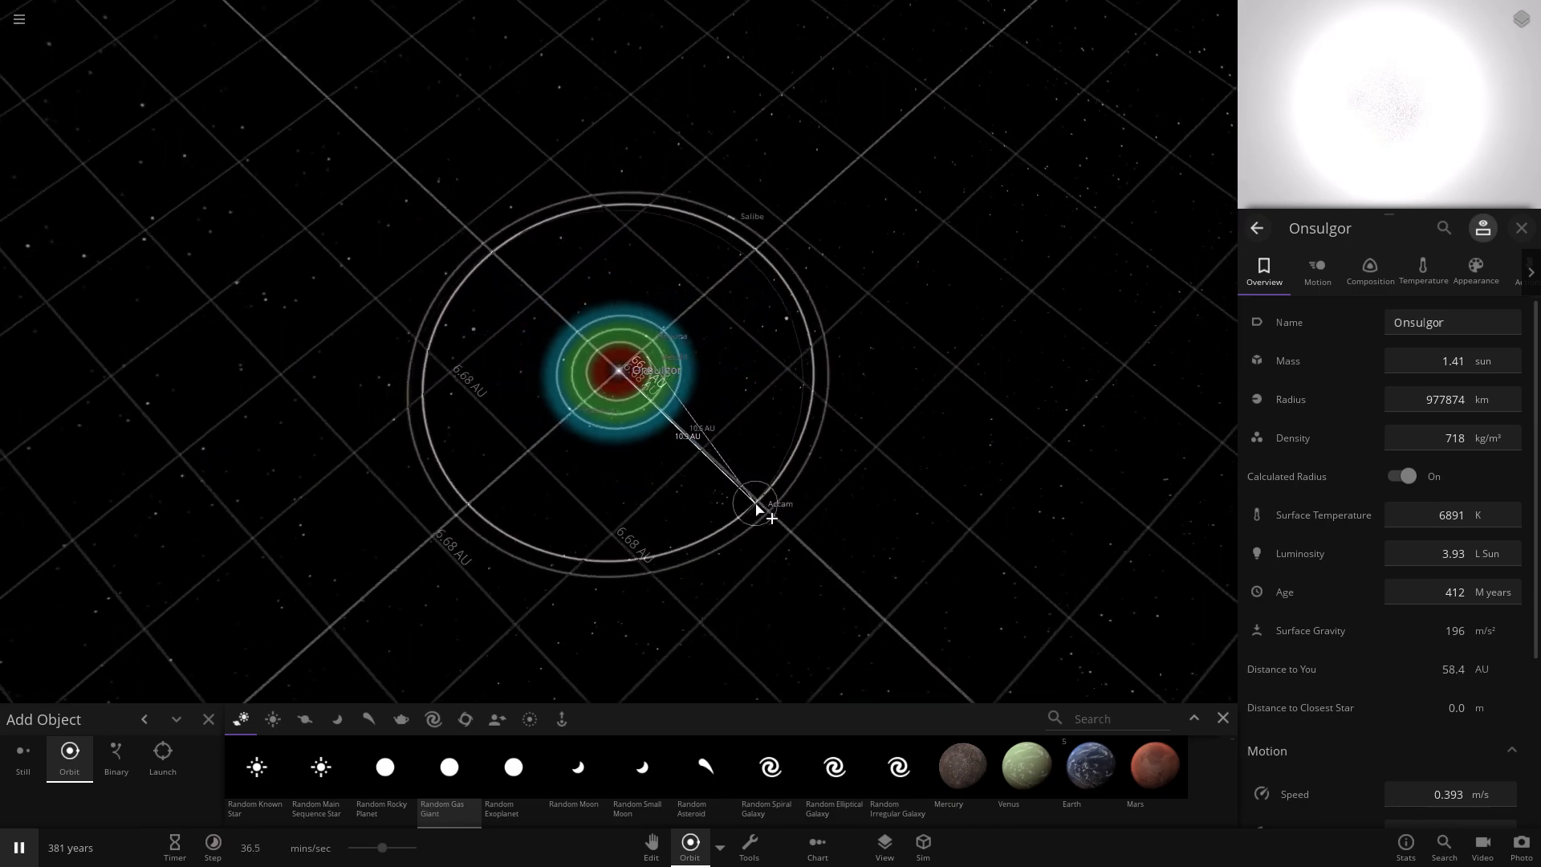
scroll(759, 521, "up", 3)
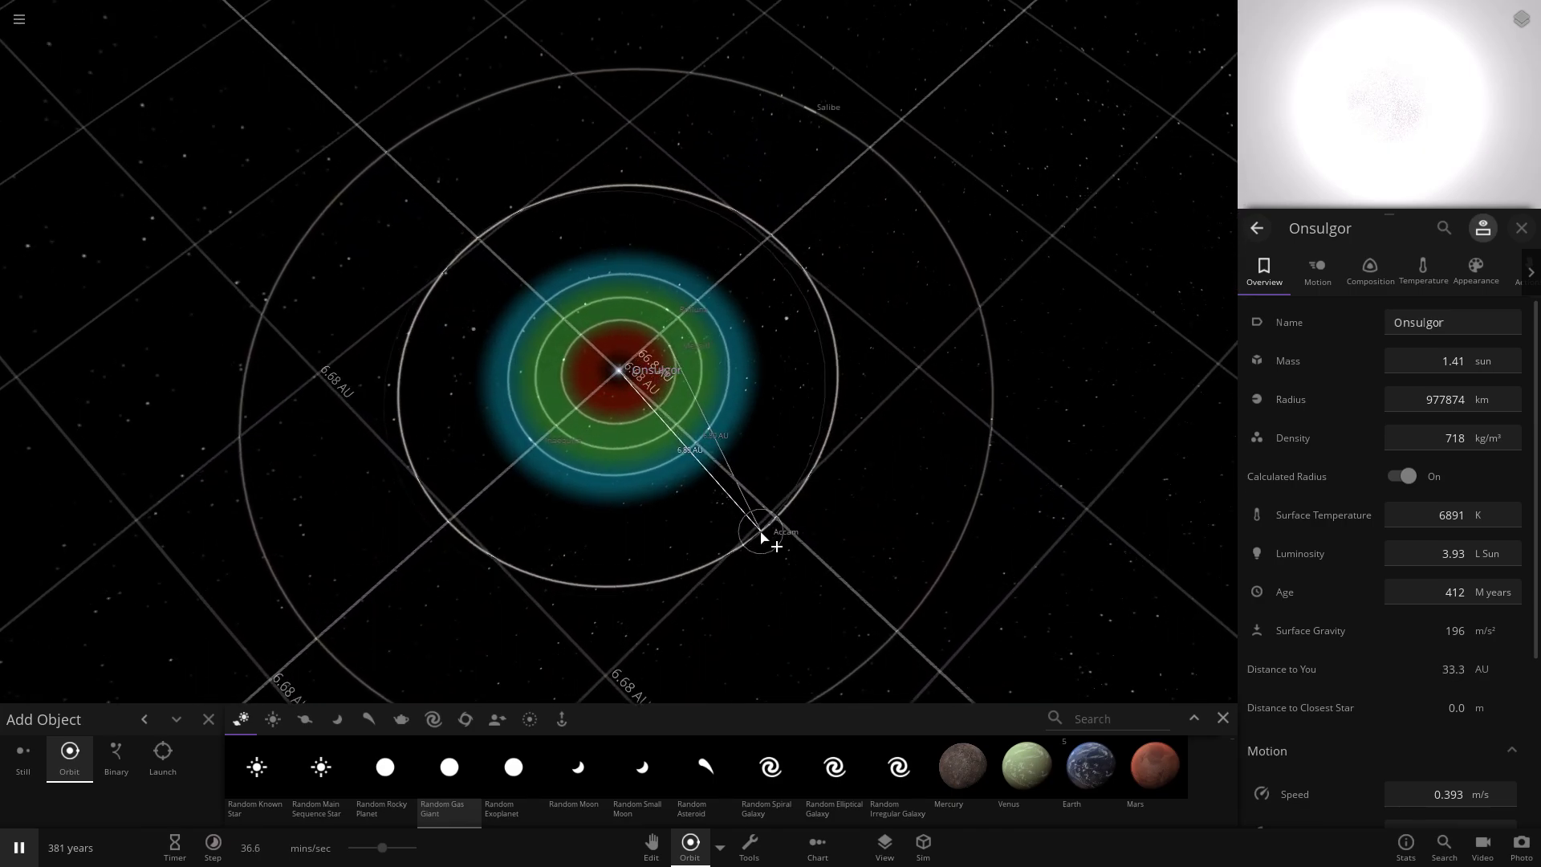
scroll(761, 536, "down", 8)
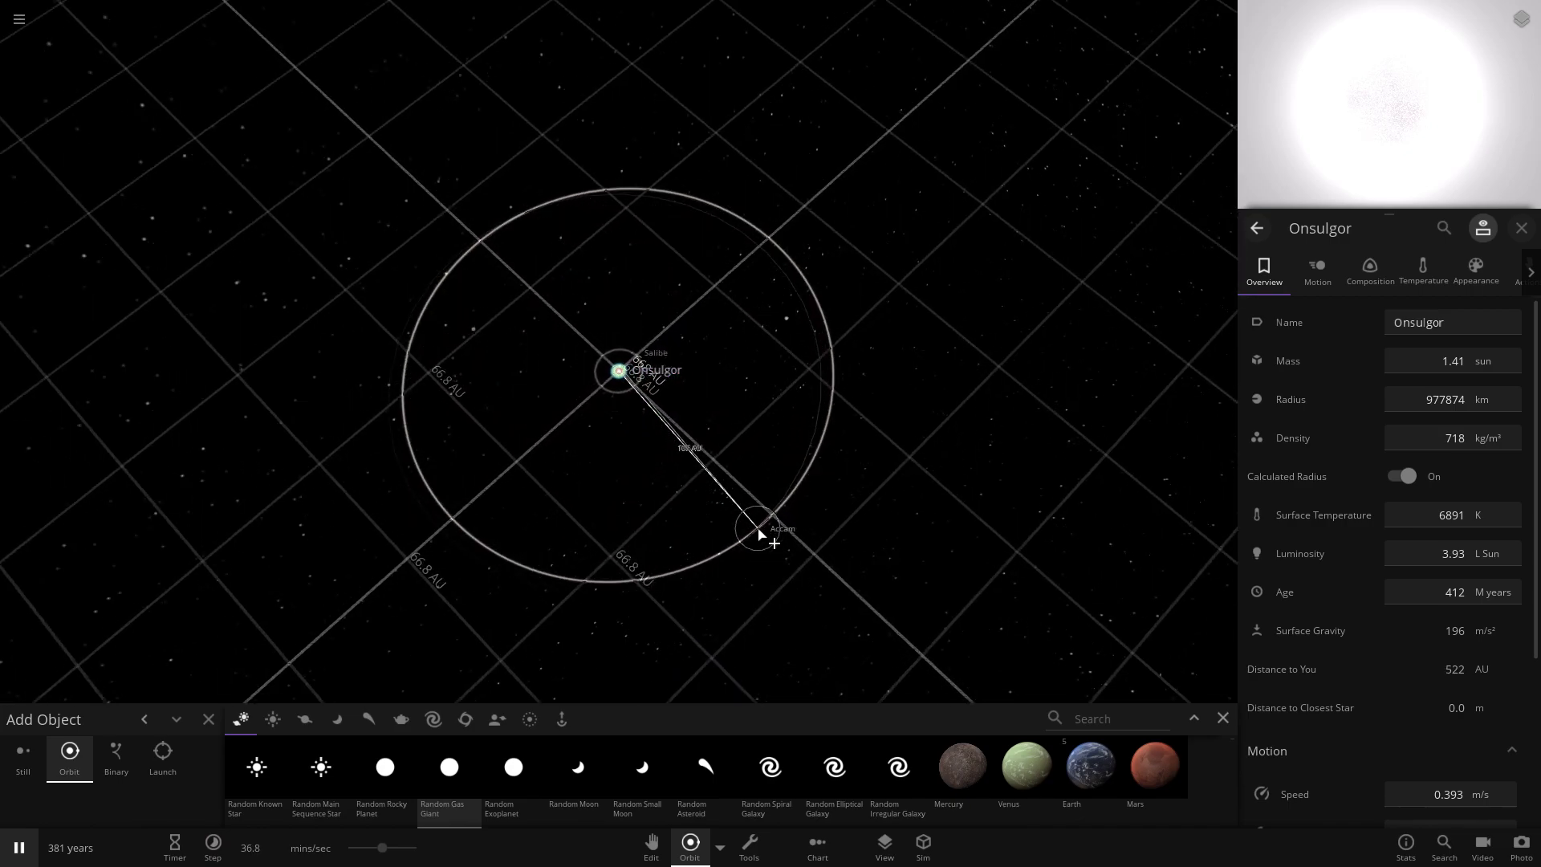
scroll(760, 536, "up", 2)
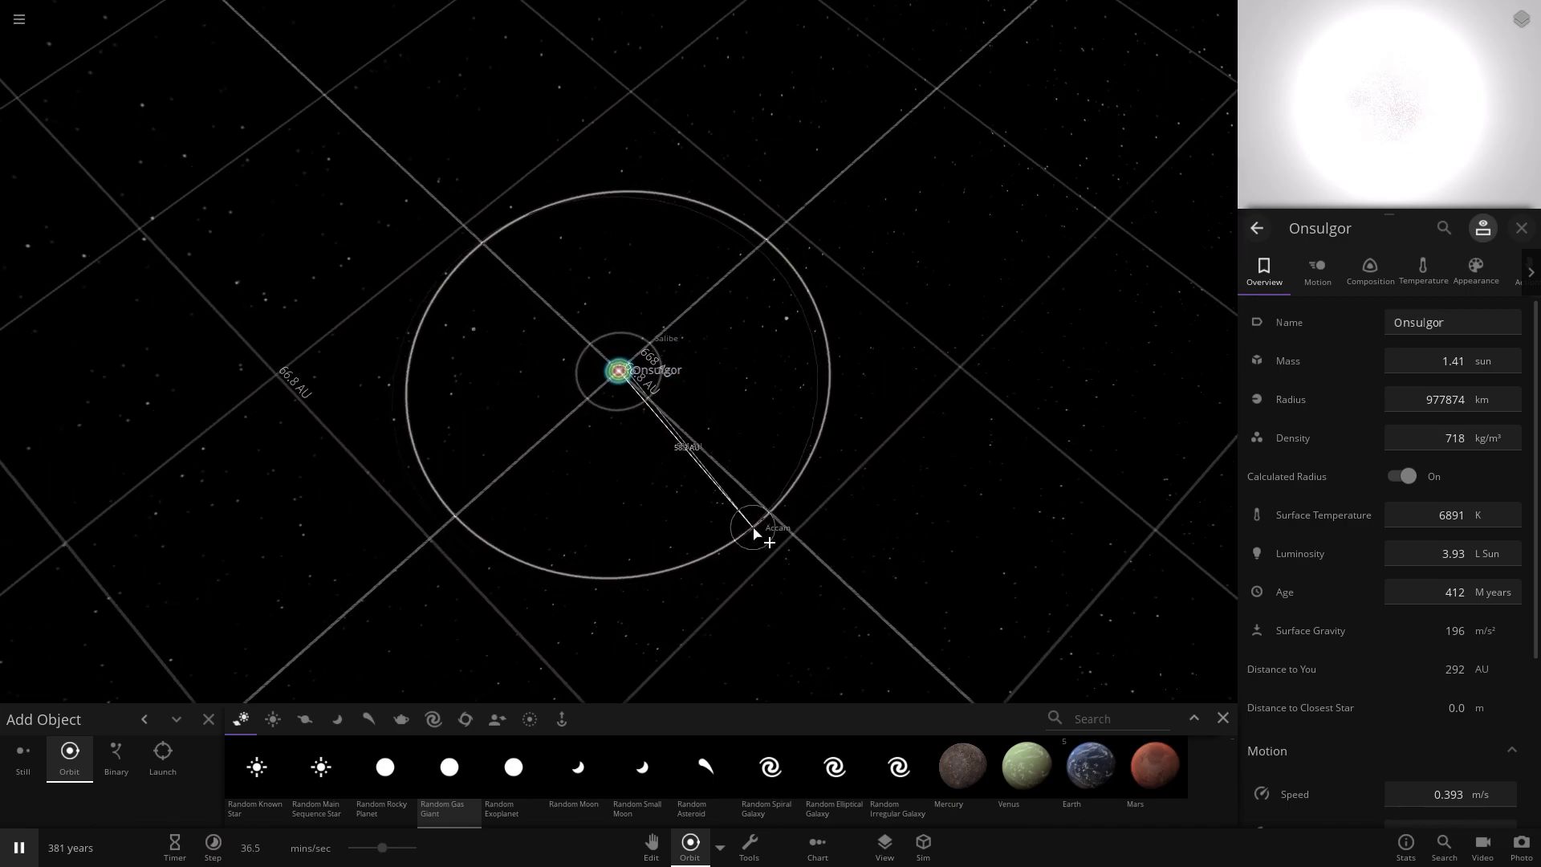
scroll(755, 531, "up", 2)
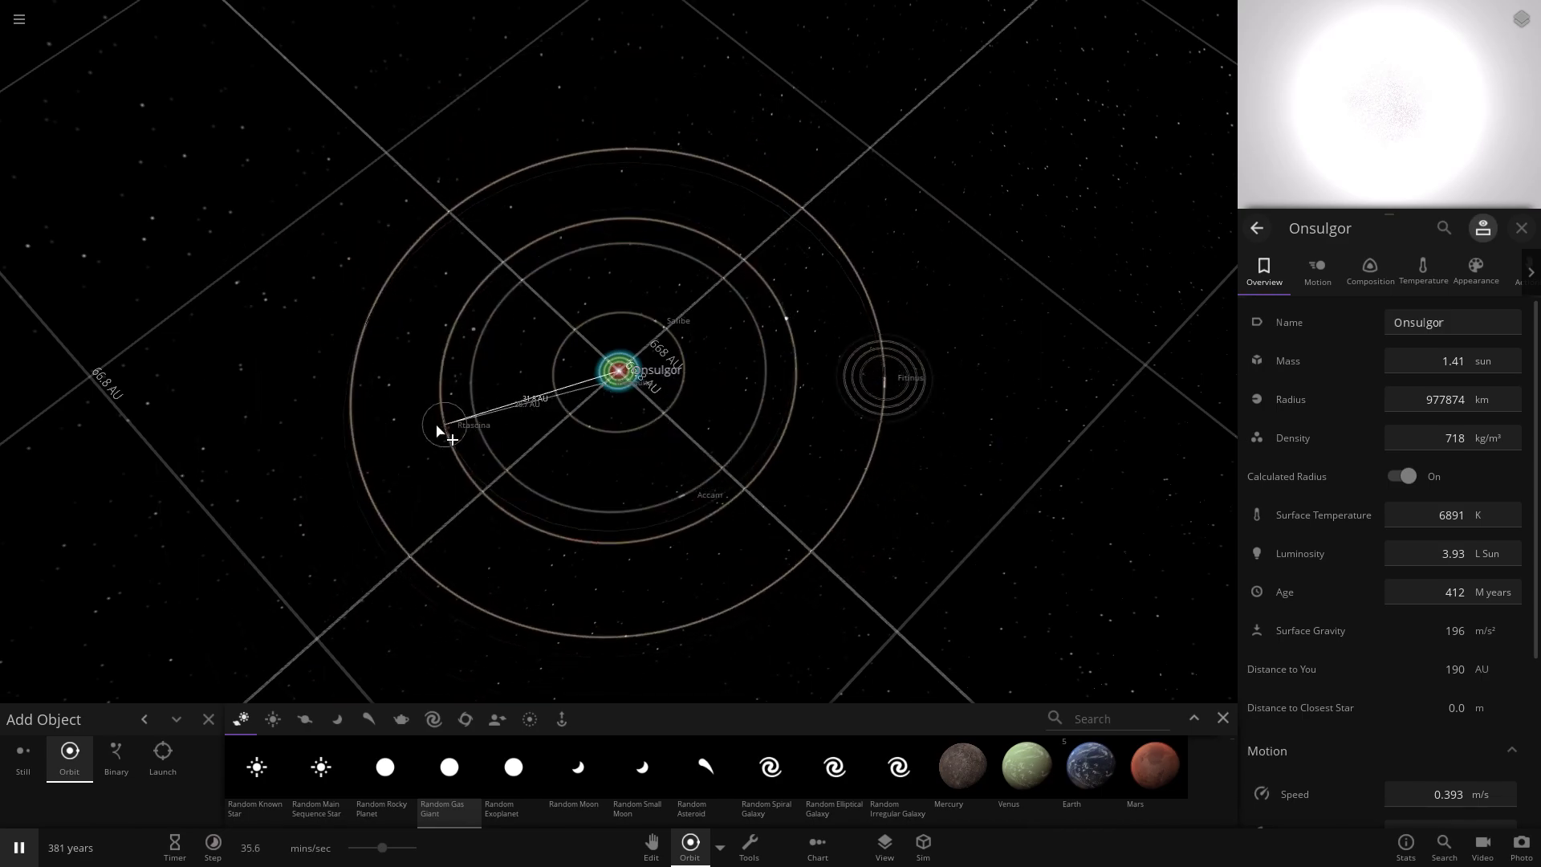
left_click(1223, 720)
Step: View the enlarged system from another angle and focus on the outermost gas giant Fitinus
left_click_drag(858, 430, 623, 379)
scroll(623, 380, "down", 4)
scroll(623, 385, "down", 3)
scroll(571, 485, "up", 6)
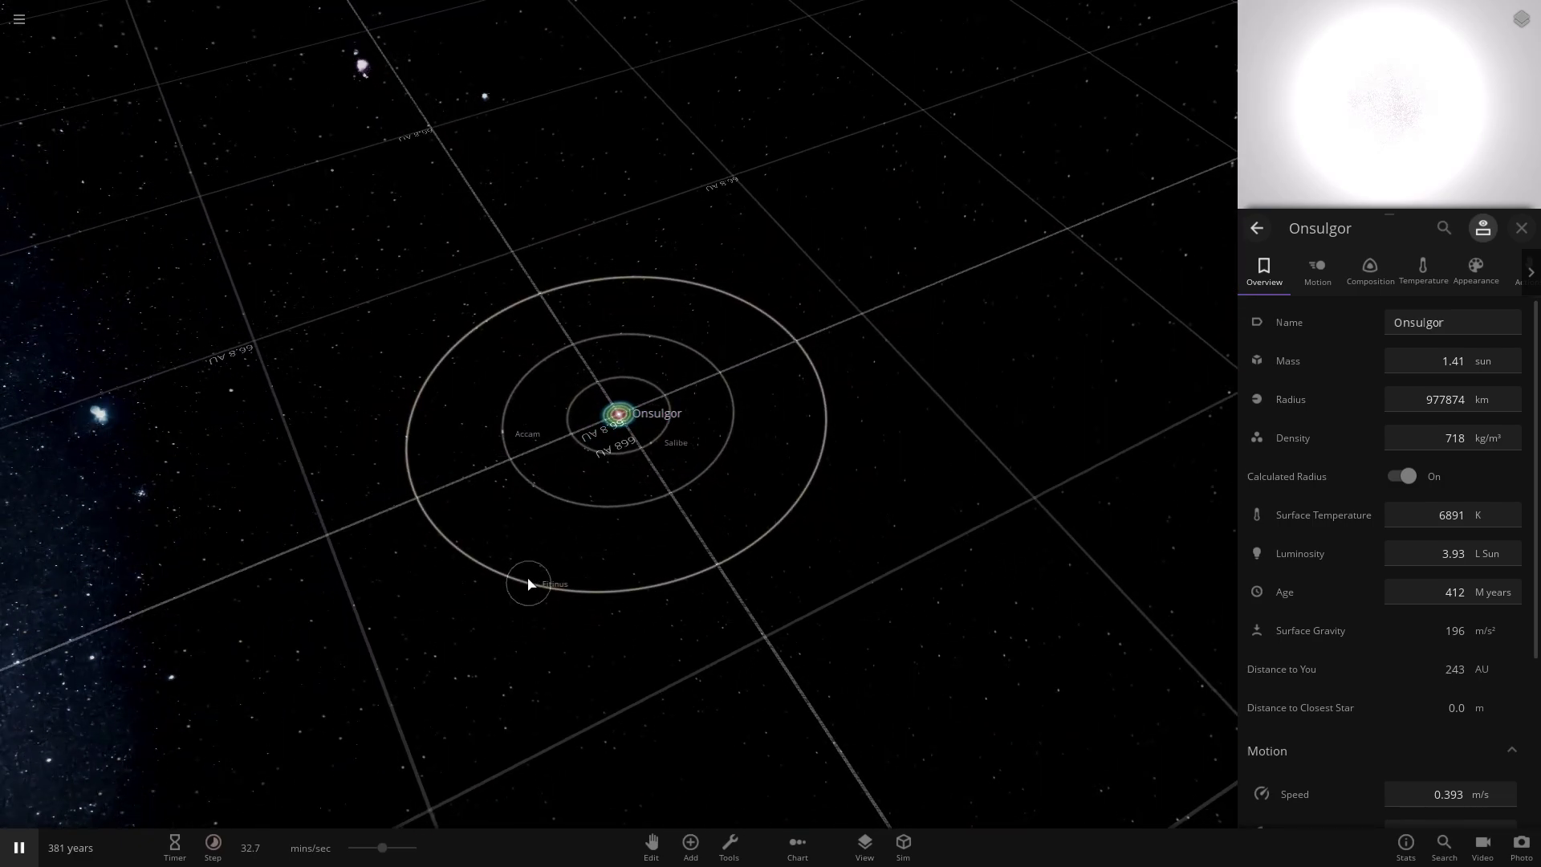
double_click(528, 583)
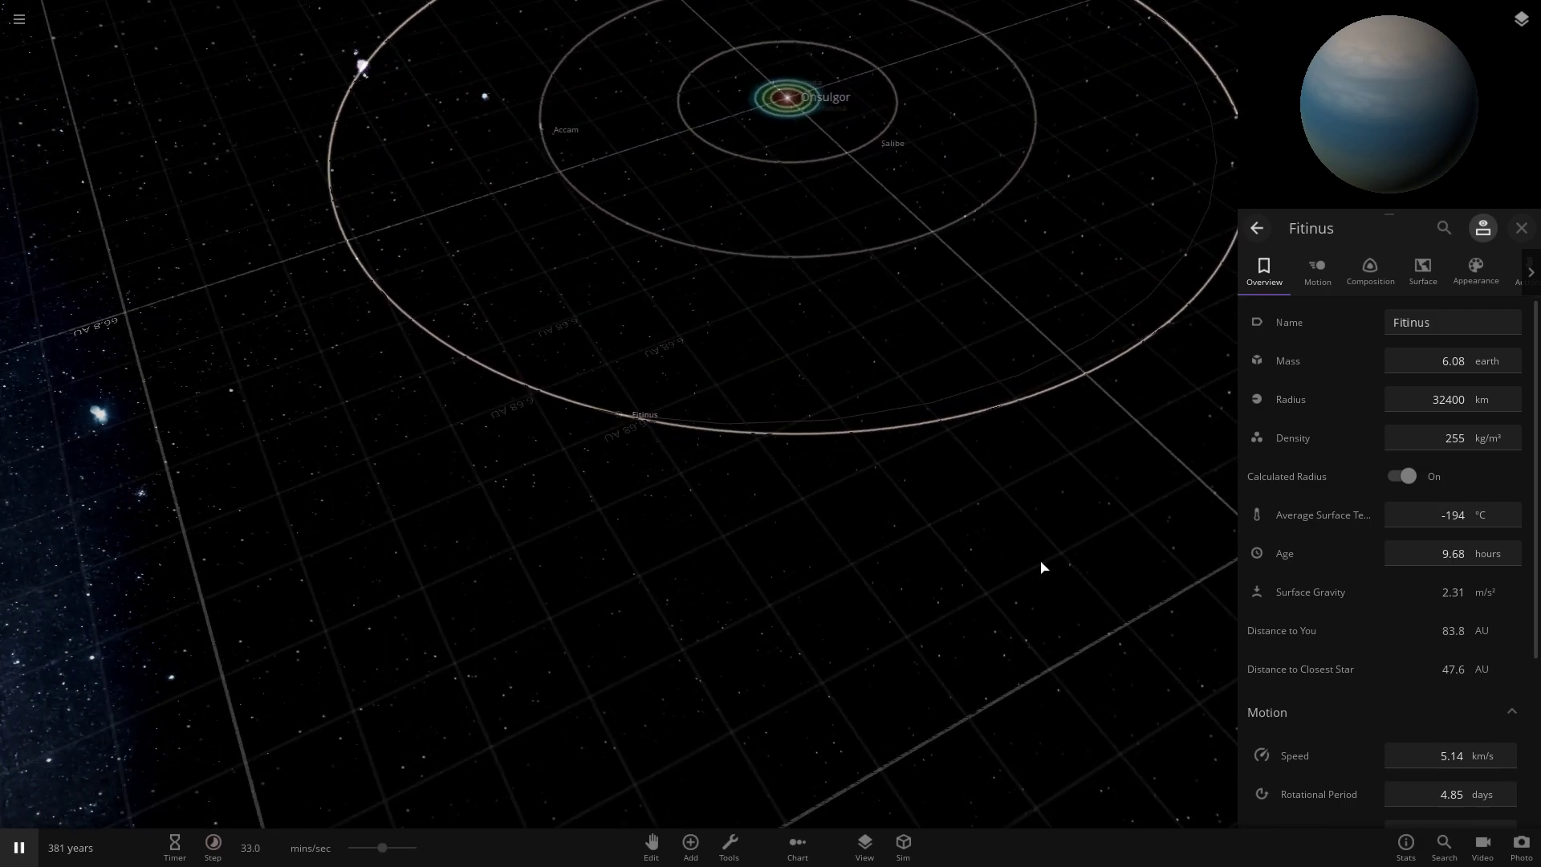
Step: Focus on the innermost gas giant Salibe and inspect its cloud bands up close from different angles
scroll(647, 467, "down", 10)
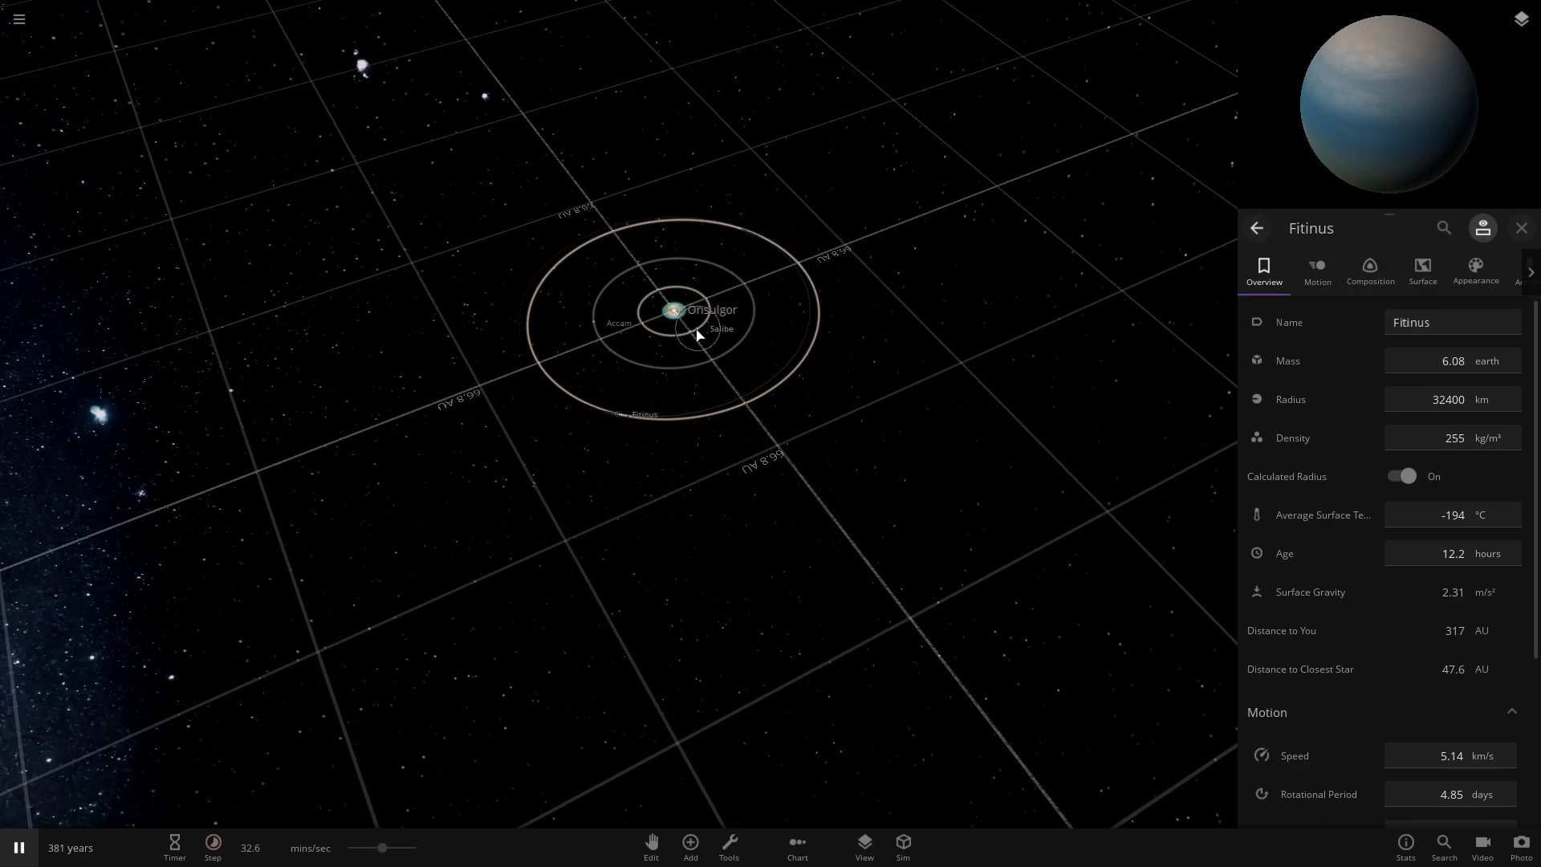
double_click(696, 334)
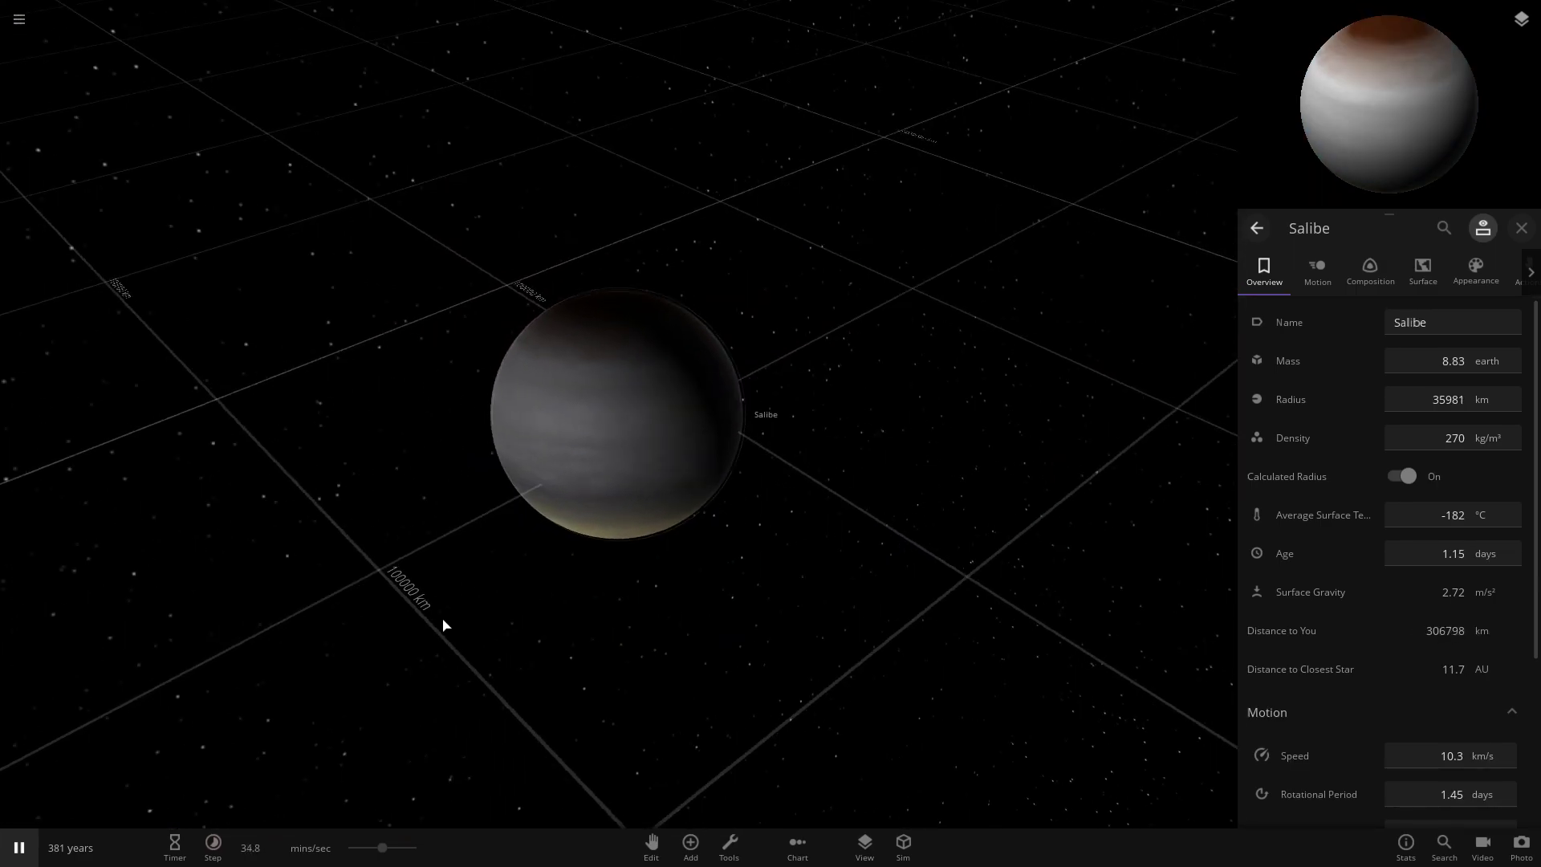
right_click_drag(425, 659, 643, 375)
scroll(642, 374, "up", 3)
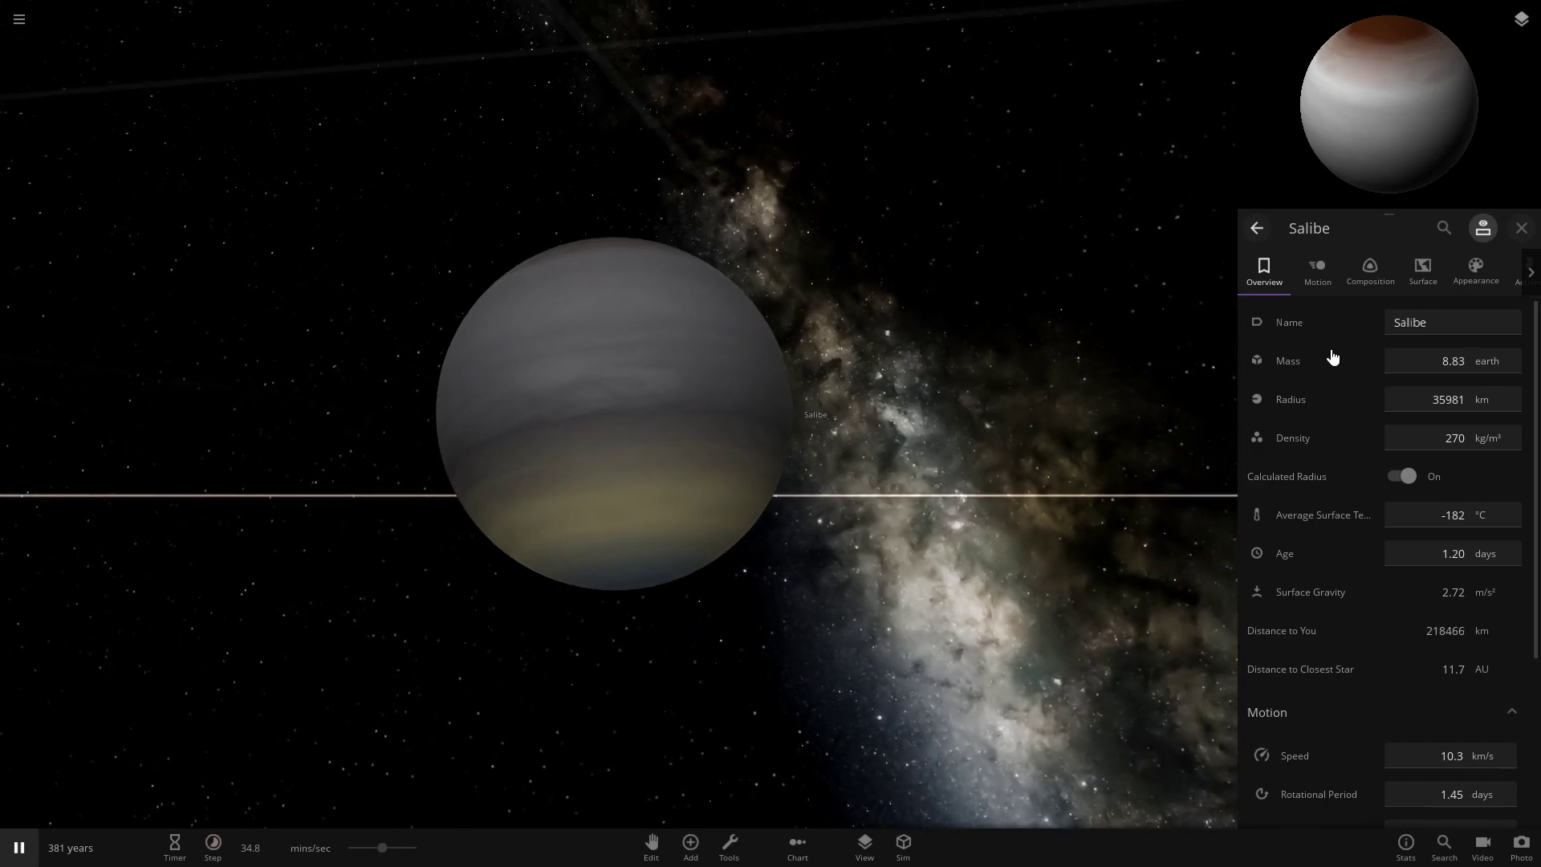
scroll(736, 333, "up", 3)
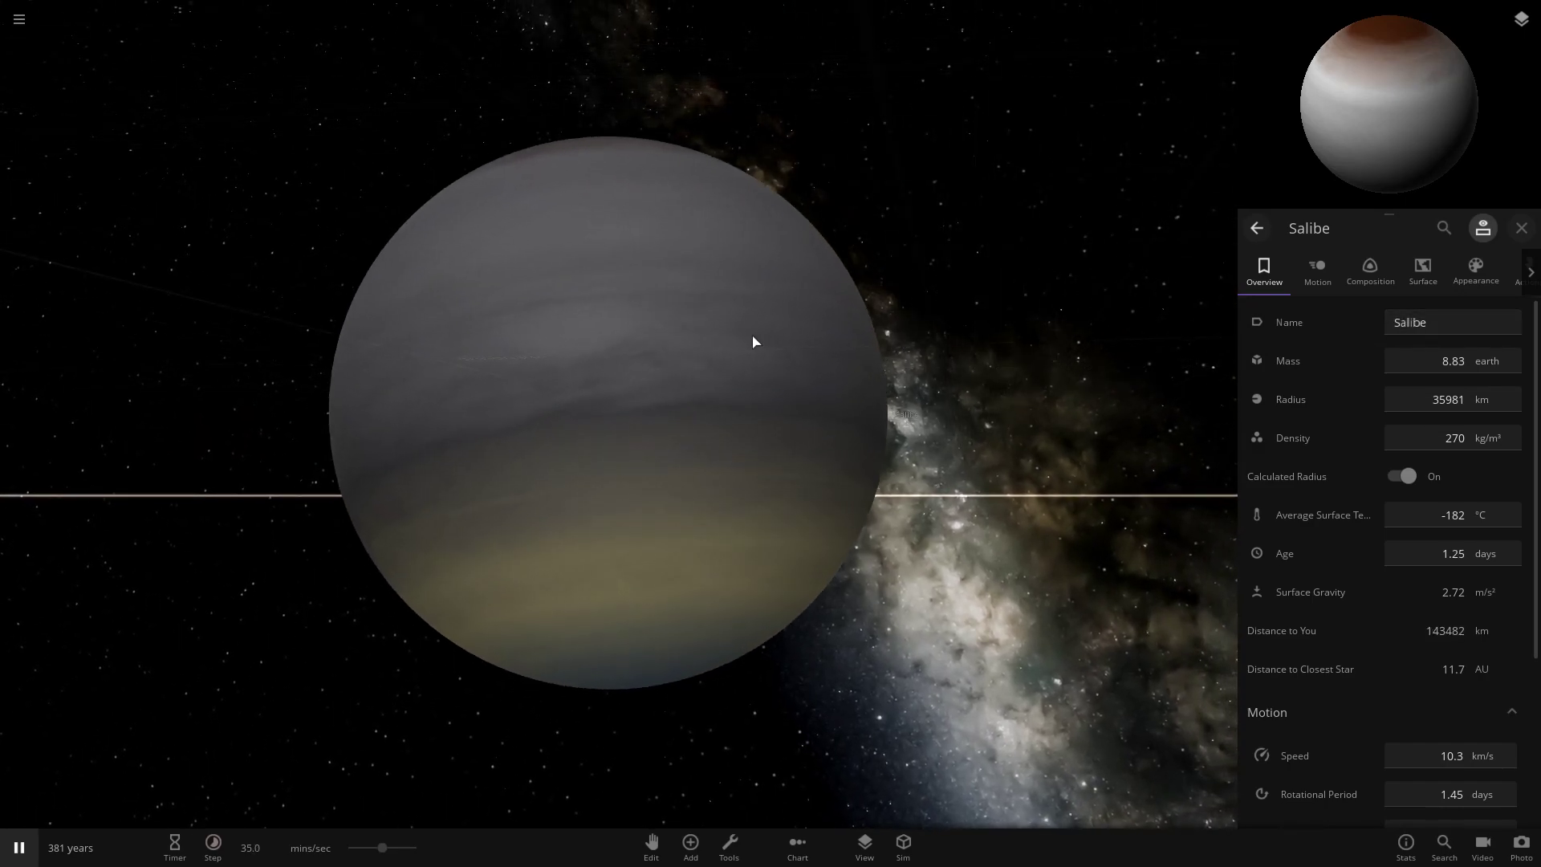
left_click_drag(737, 334, 623, 396)
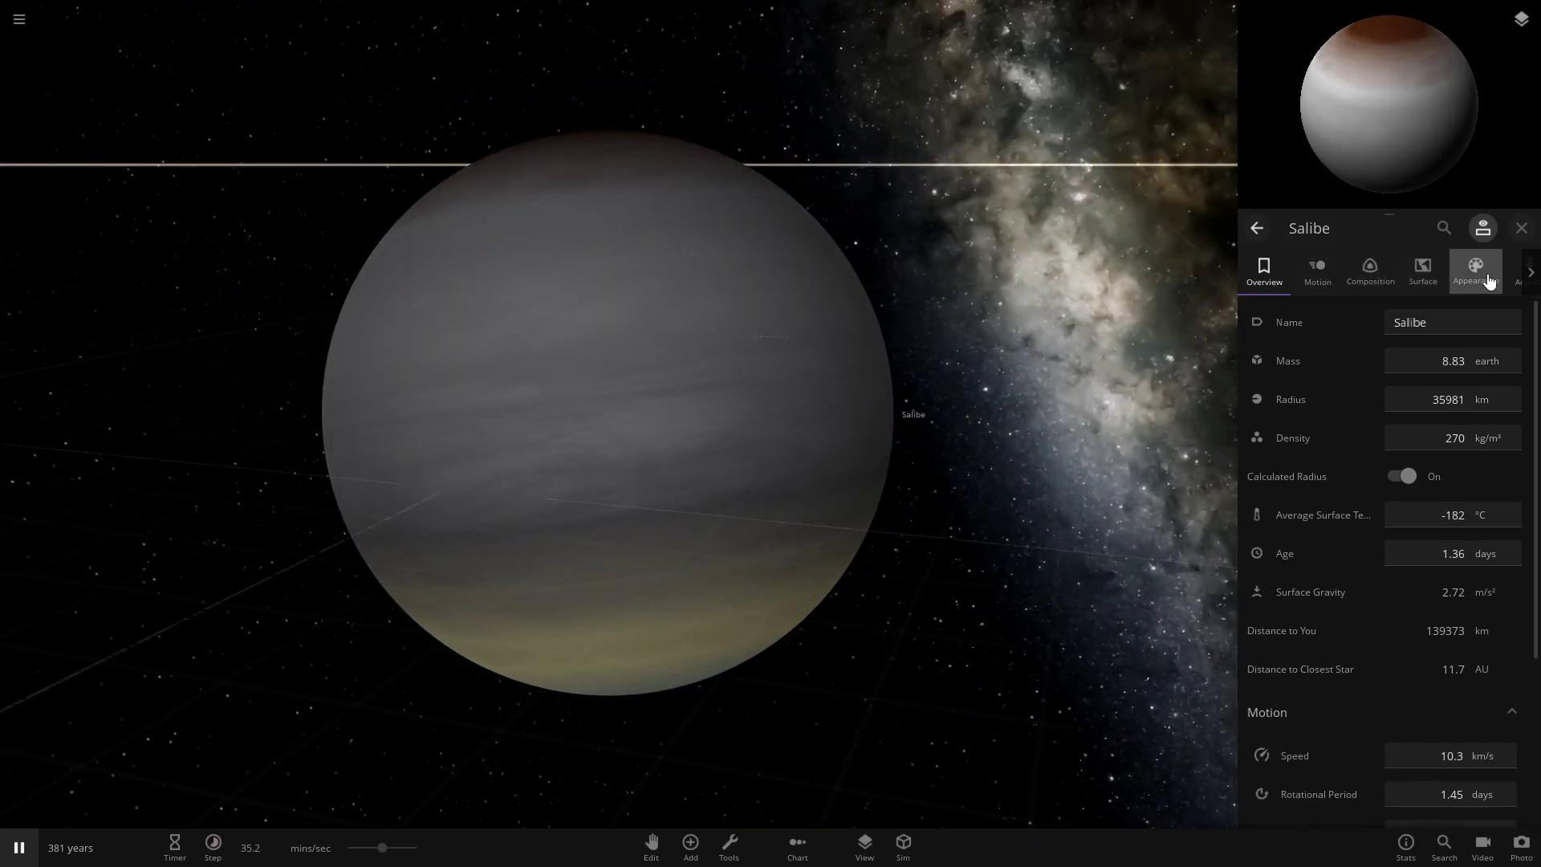
Step: Open Salibe's appearance settings and set its first band colour to bright orange #FE5D01
left_click(1487, 279)
left_click(1409, 437)
left_click_drag(1287, 492, 1322, 393)
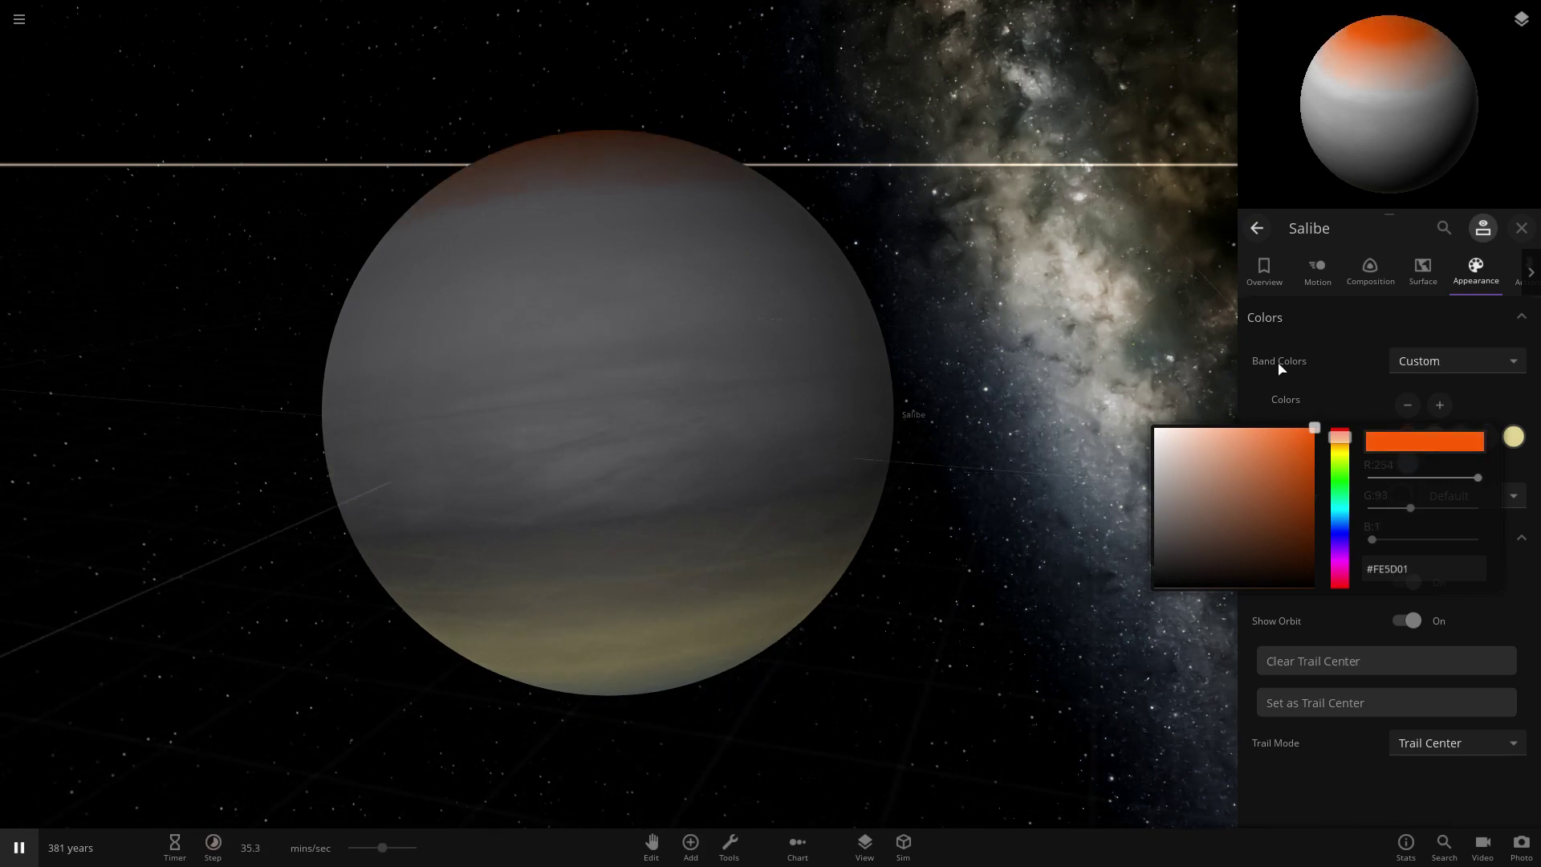
left_click(1264, 383)
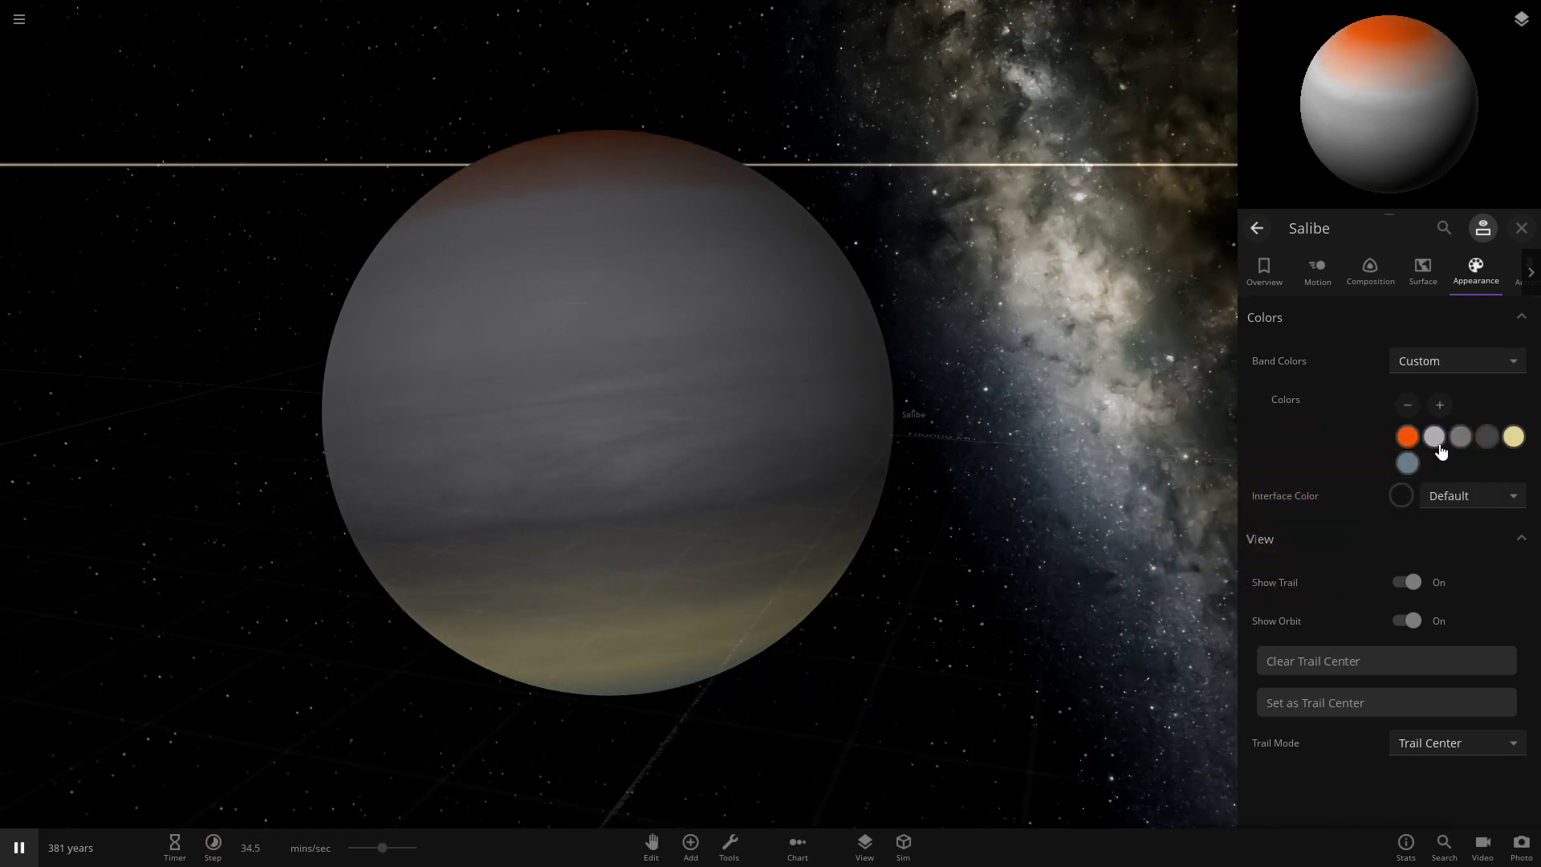
Step: Set Salibe's second band colour to red #F00101
left_click(1436, 440)
left_click_drag(1287, 477, 1319, 436)
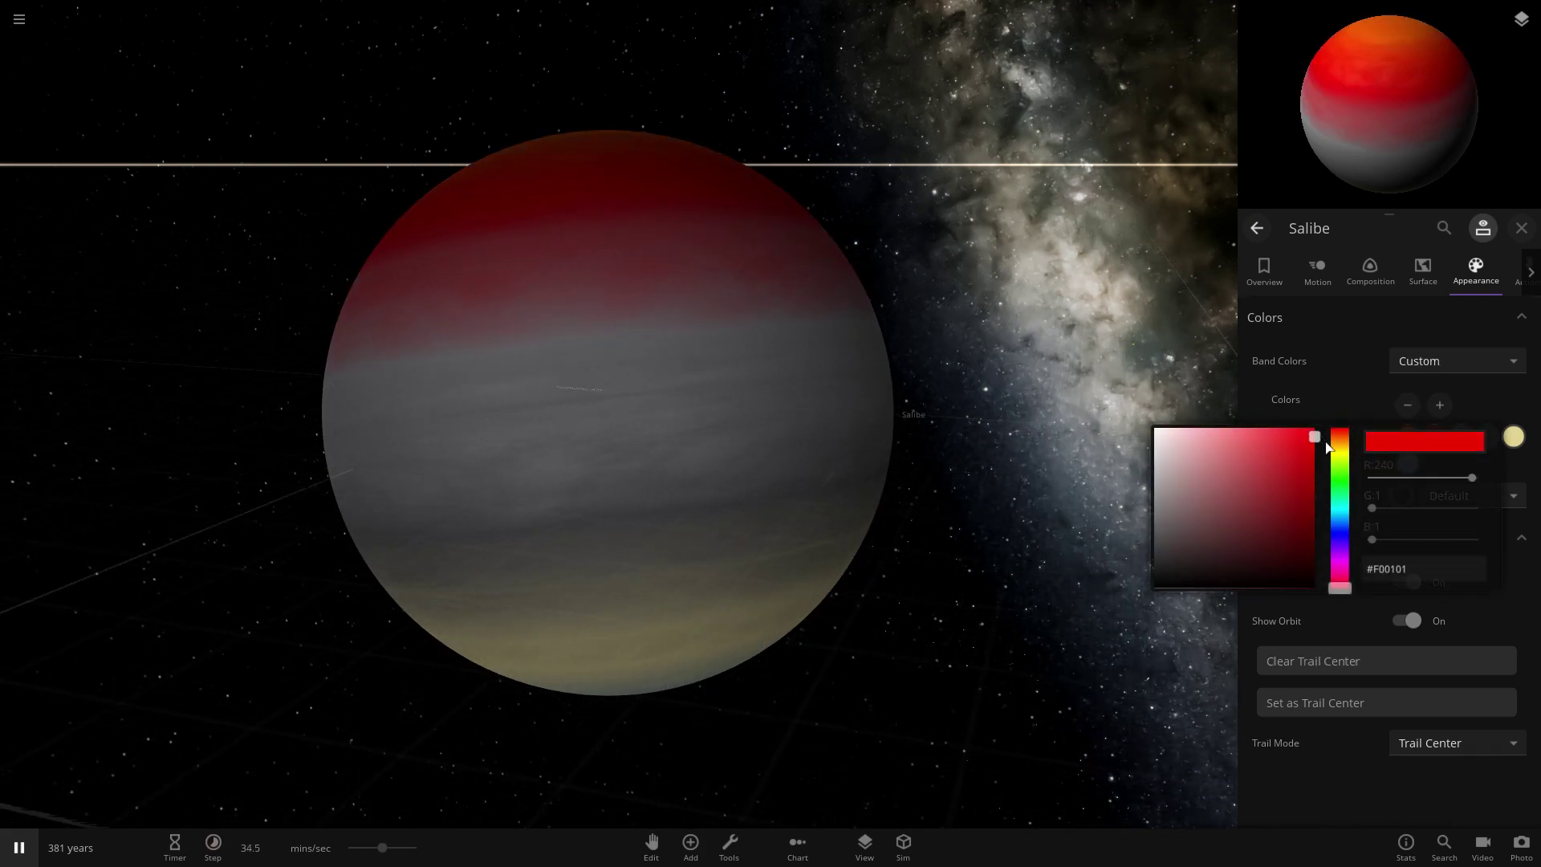
left_click(1255, 403)
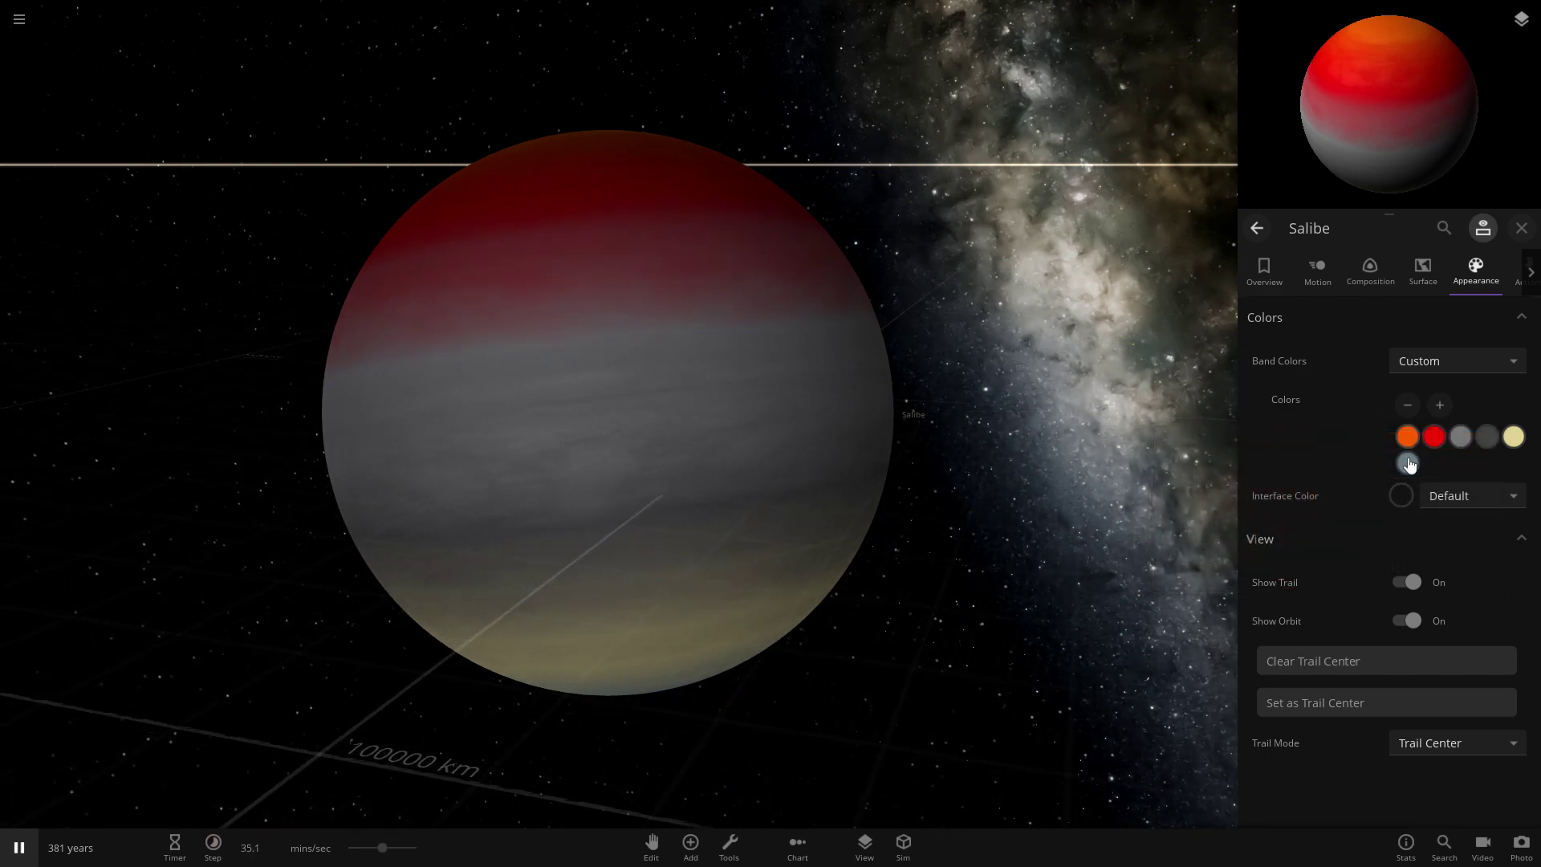
Step: Set Salibe's third band colour to yellow-orange #FE9C01
left_click(1467, 439)
left_click(1339, 450)
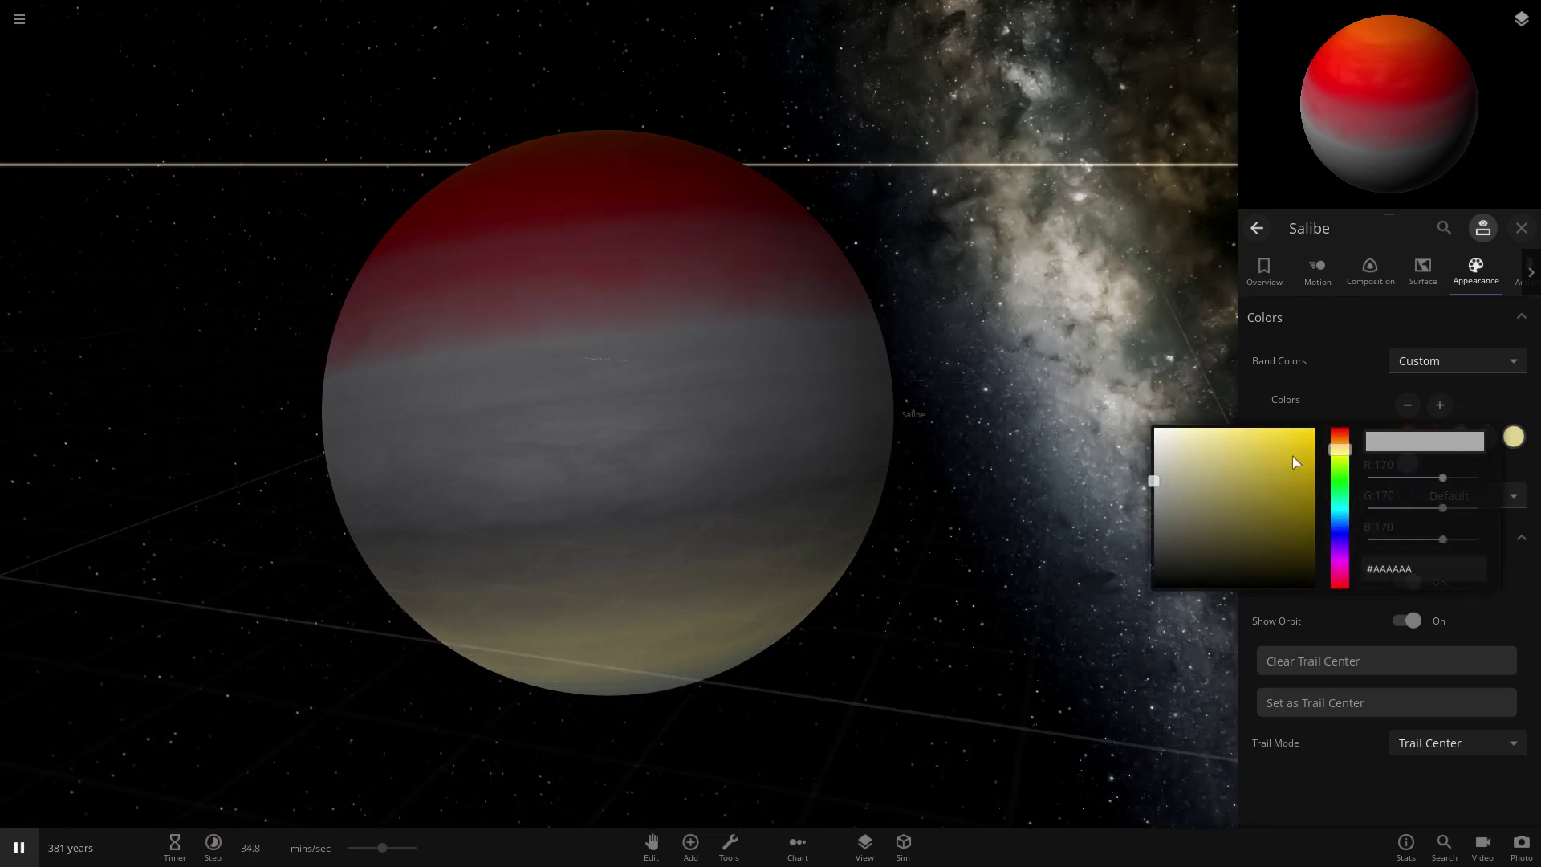
left_click(1314, 431)
left_click(1344, 444)
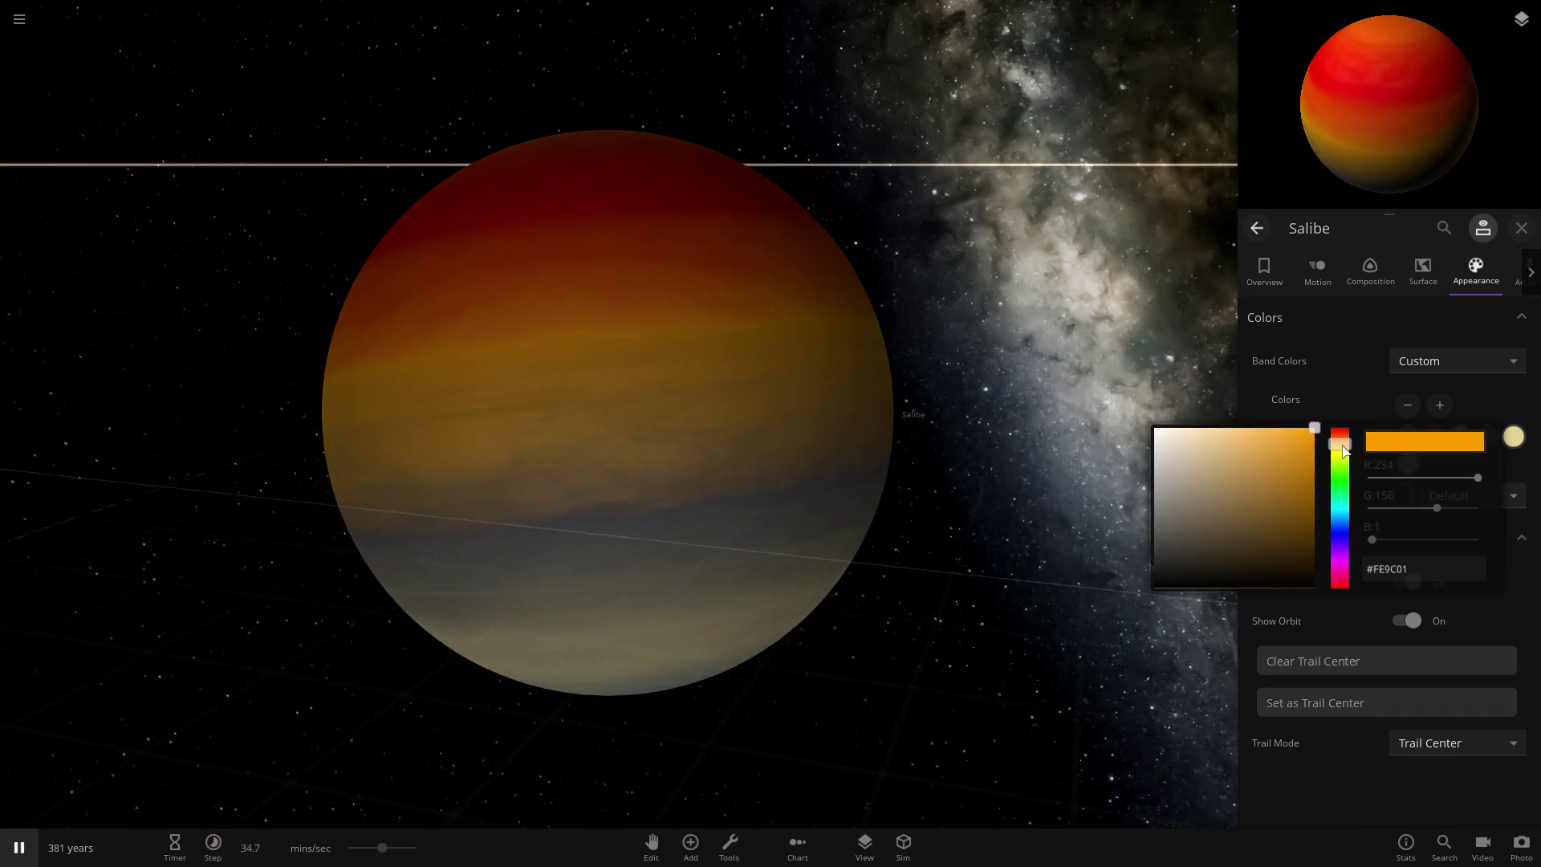
left_click(1314, 408)
Step: Set Salibe's fourth band colour to green and its fifth band colour to light cyan #96DEE7
left_click(1493, 443)
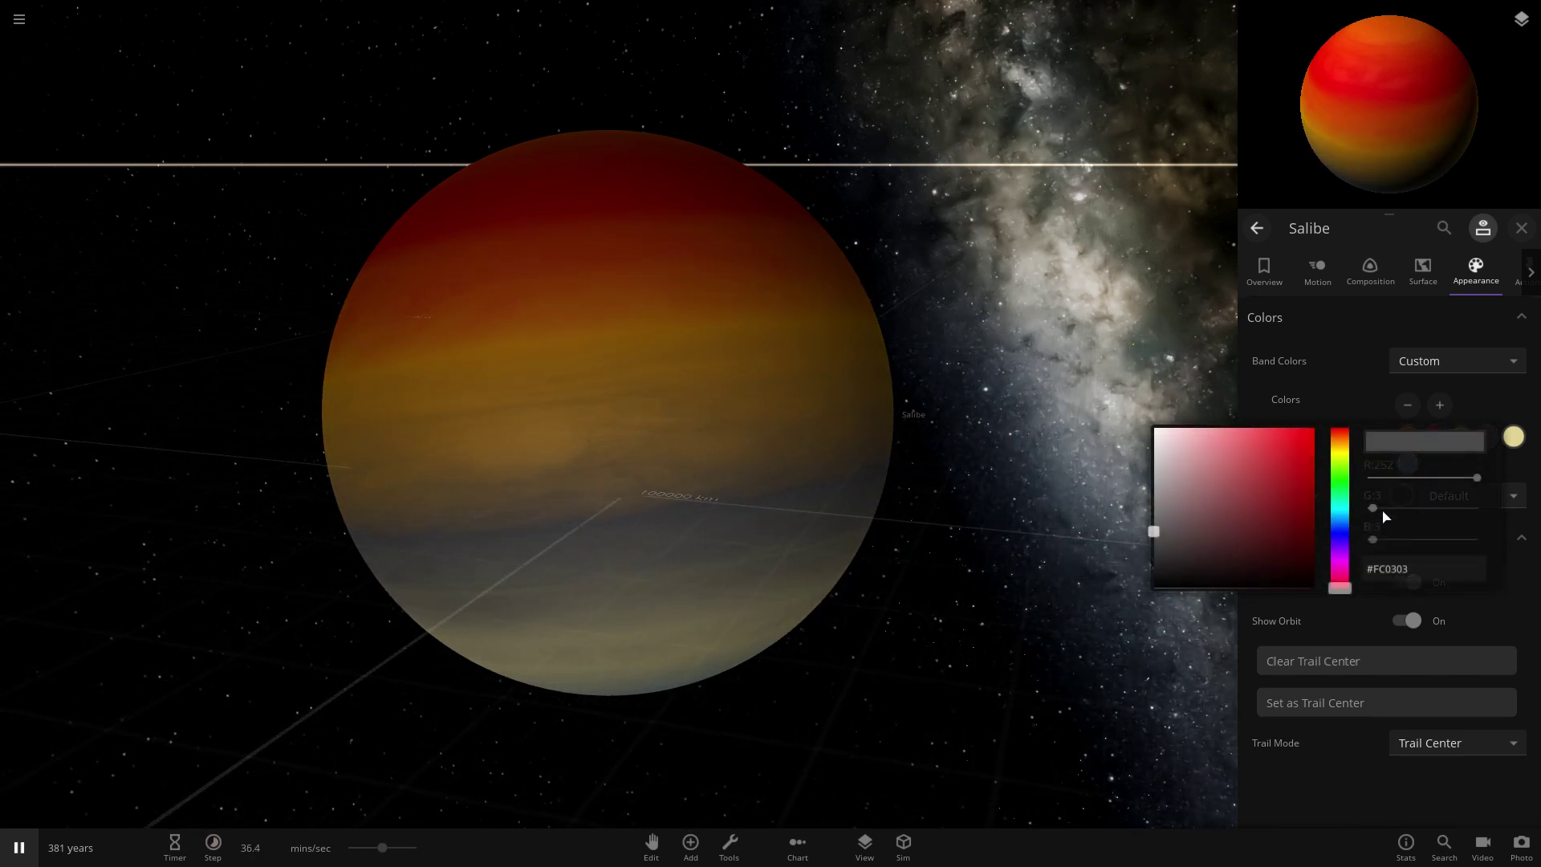
left_click(1341, 448)
mouse_move(1308, 462)
left_mouse_down()
mouse_move(1309, 437)
mouse_move(1273, 502)
left_mouse_up()
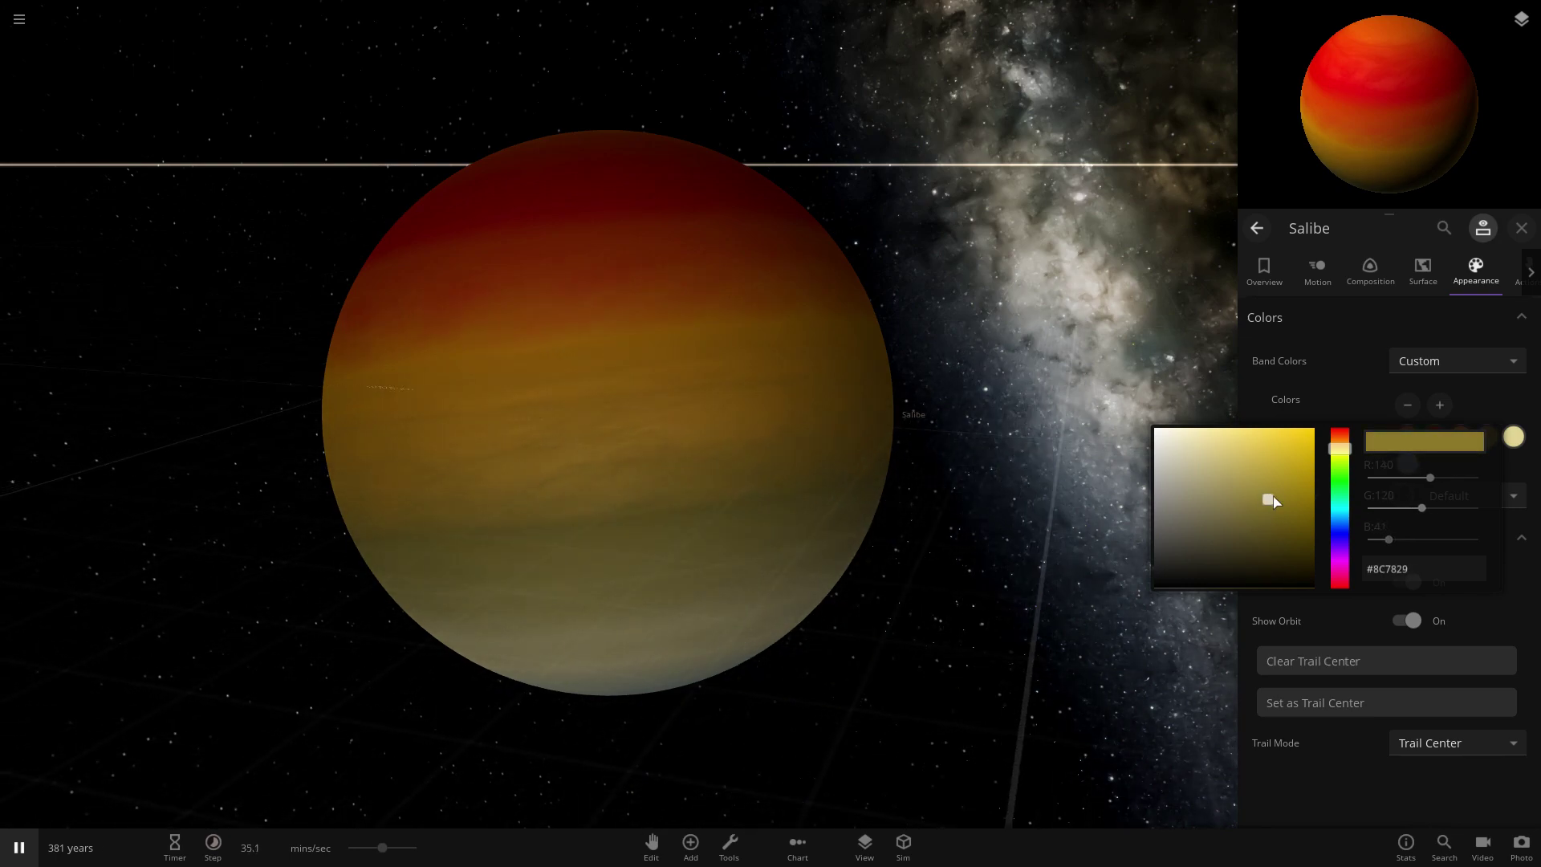
left_click(1292, 402)
left_click(1512, 437)
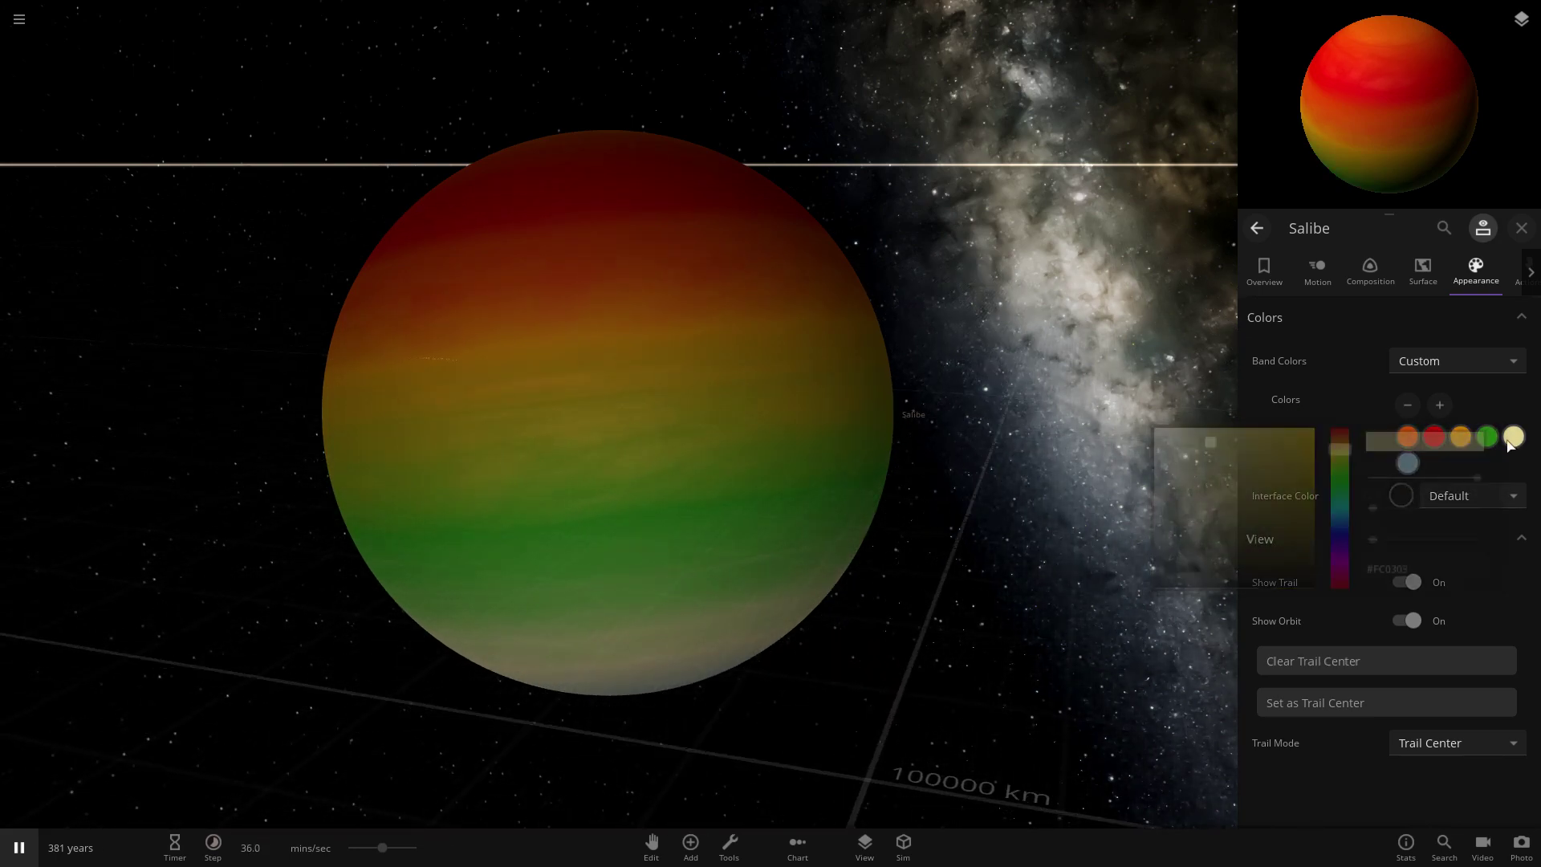
left_click(1339, 511)
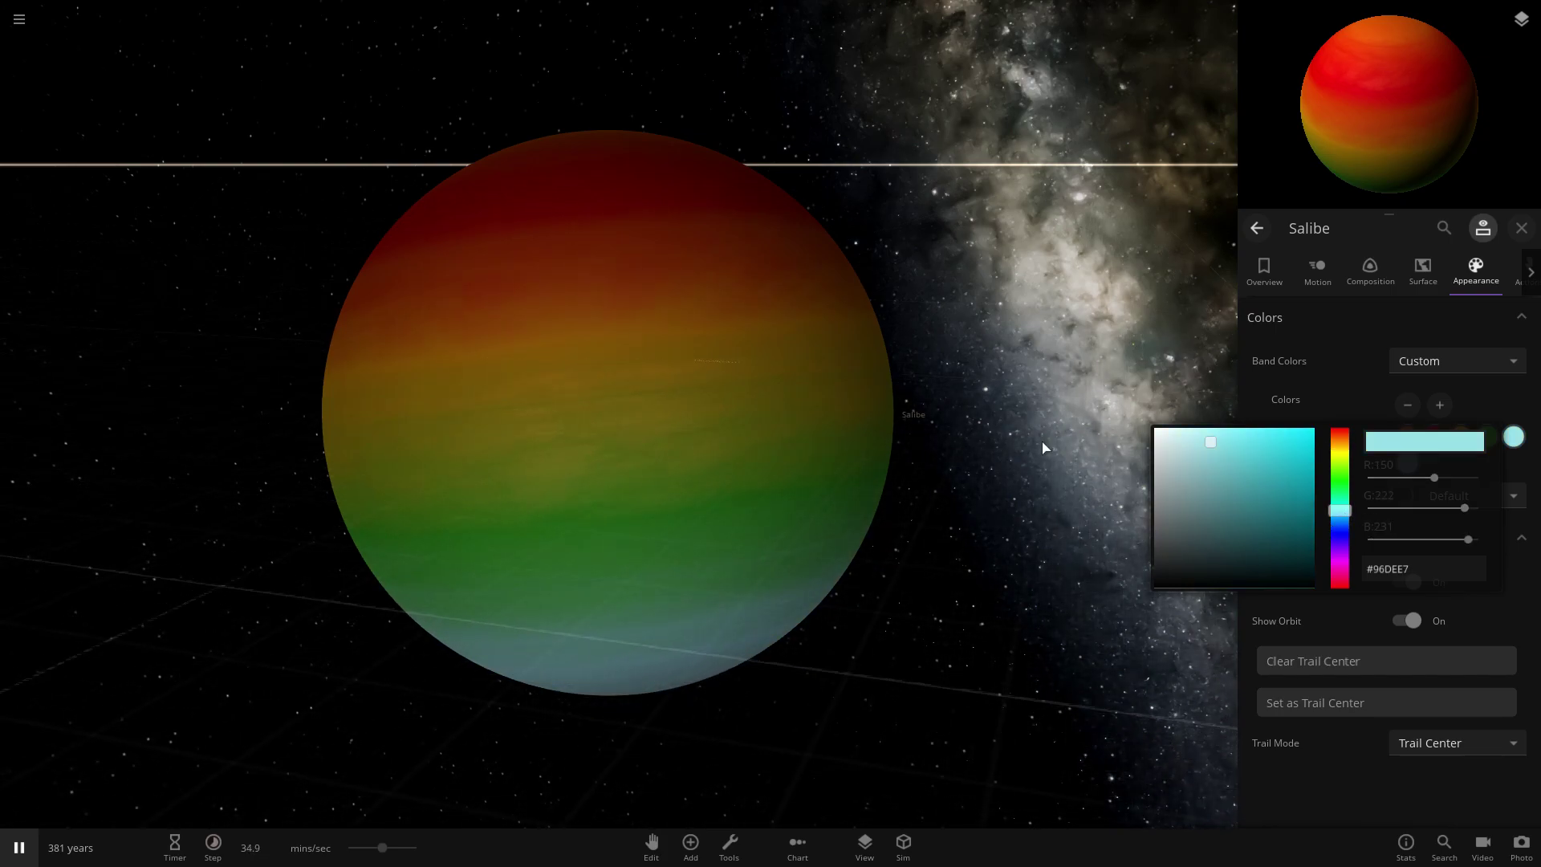
Step: Set Salibe's sixth band colour to a saturated deep blue
left_click(691, 546)
right_click_drag(691, 546, 744, 546)
left_click_drag(746, 546, 1155, 427)
left_click(1407, 463)
left_click_drag(1339, 550, 1339, 556)
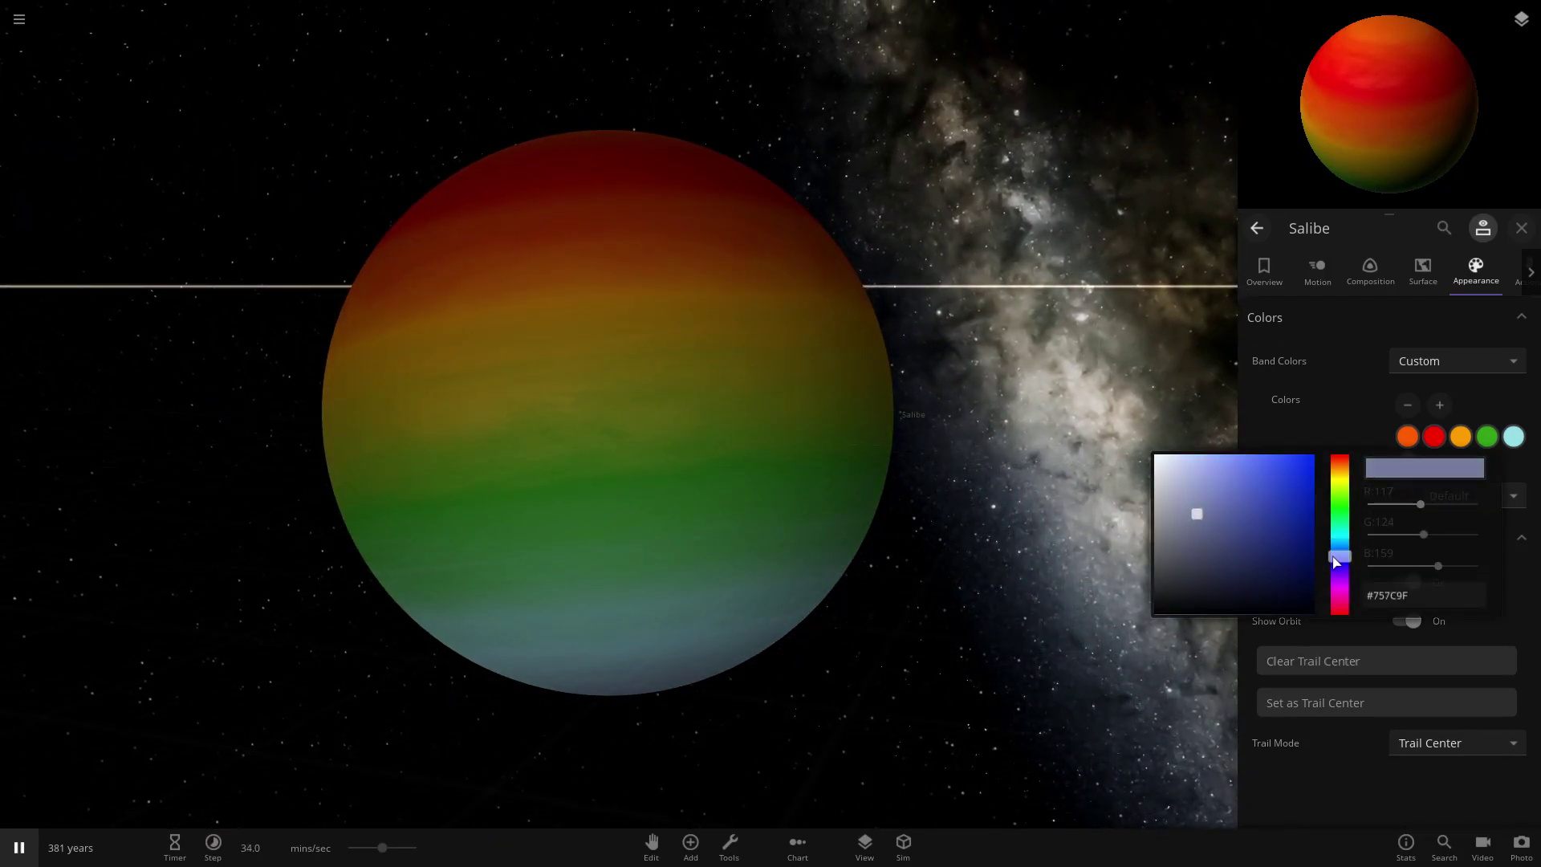
left_click(1284, 514)
left_click(686, 543)
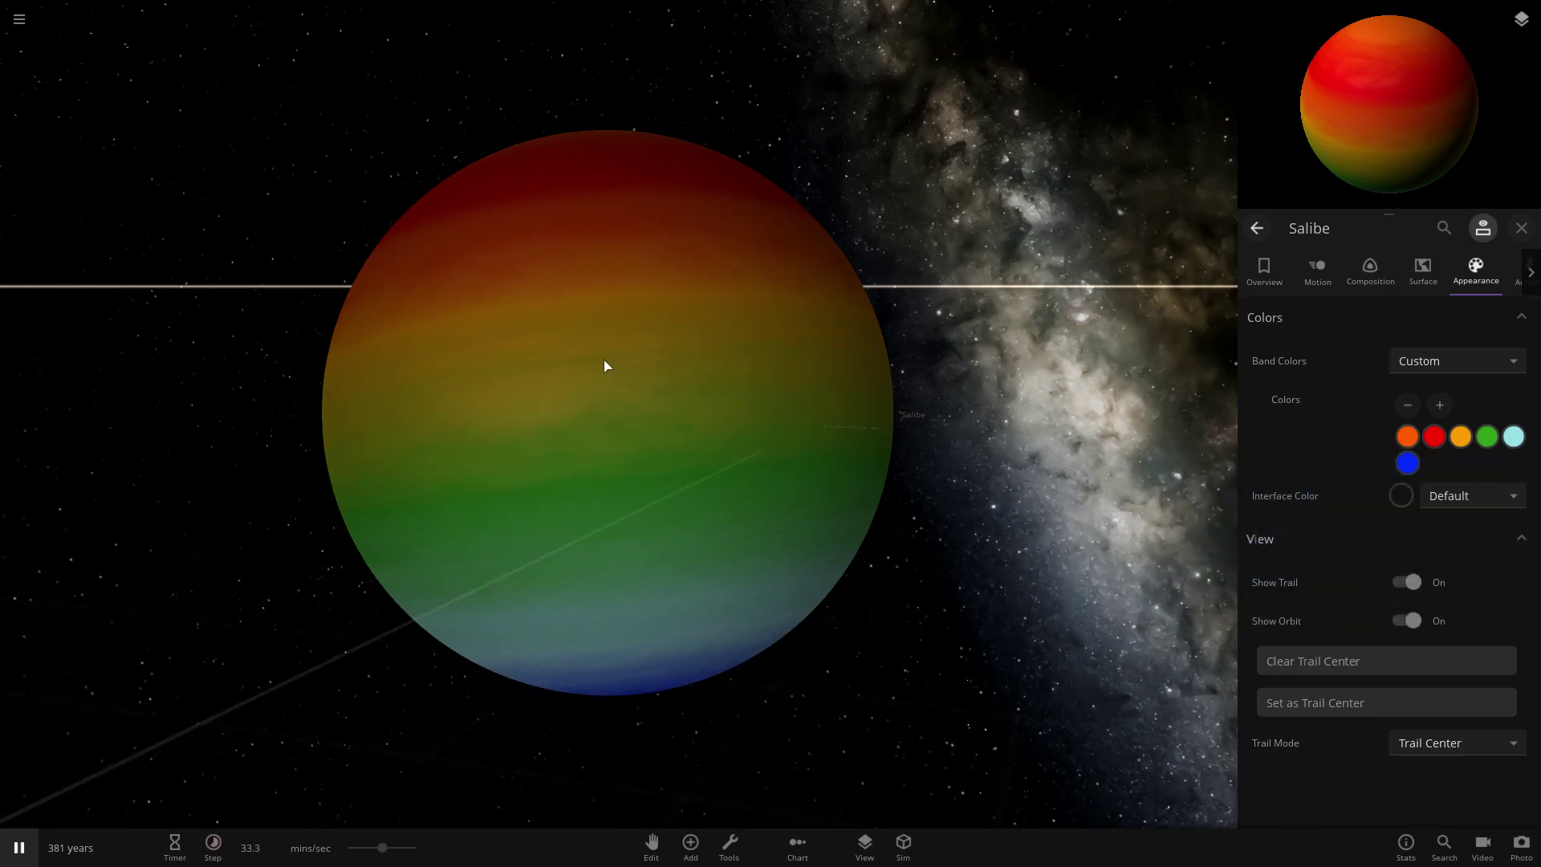
left_click_drag(605, 382, 629, 639)
scroll(629, 640, "down", 5)
left_click_drag(507, 558, 540, 554)
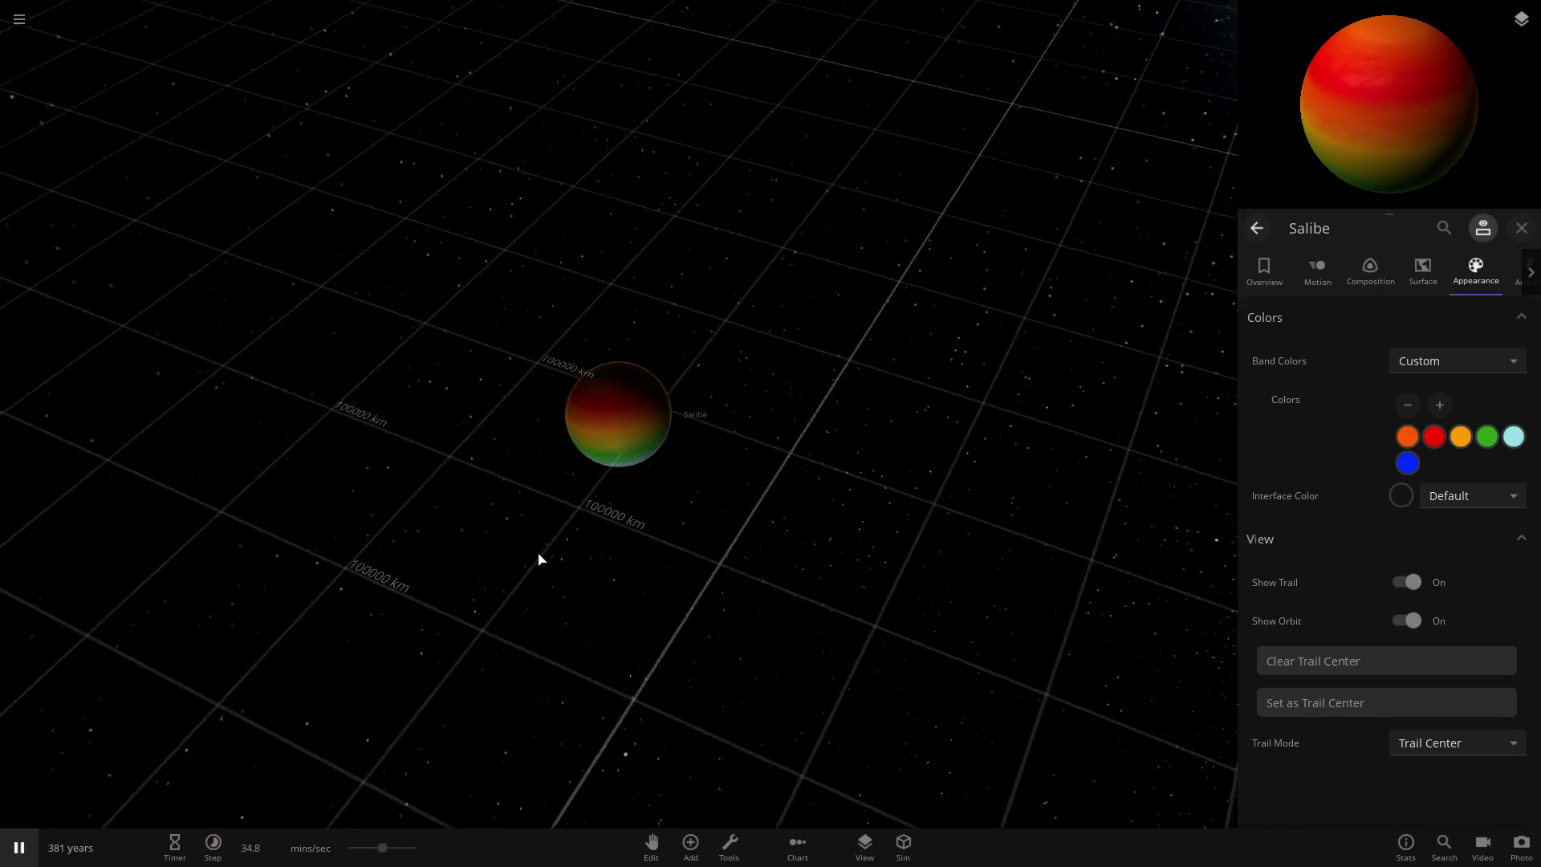
scroll(544, 553, "up", 5)
scroll(585, 546, "down", 5)
left_click(692, 841)
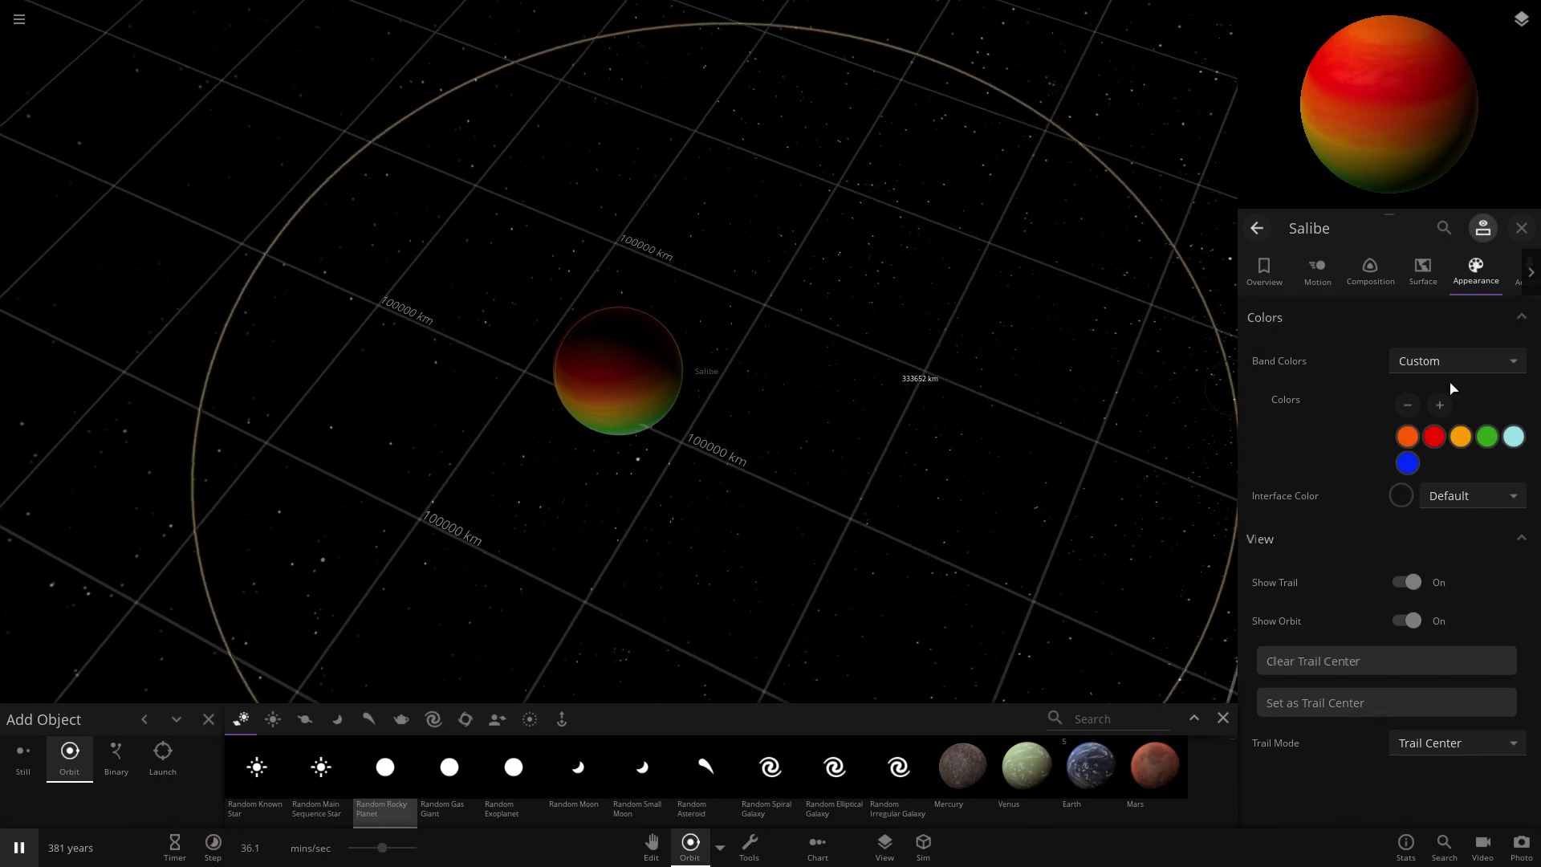
left_click(1224, 722)
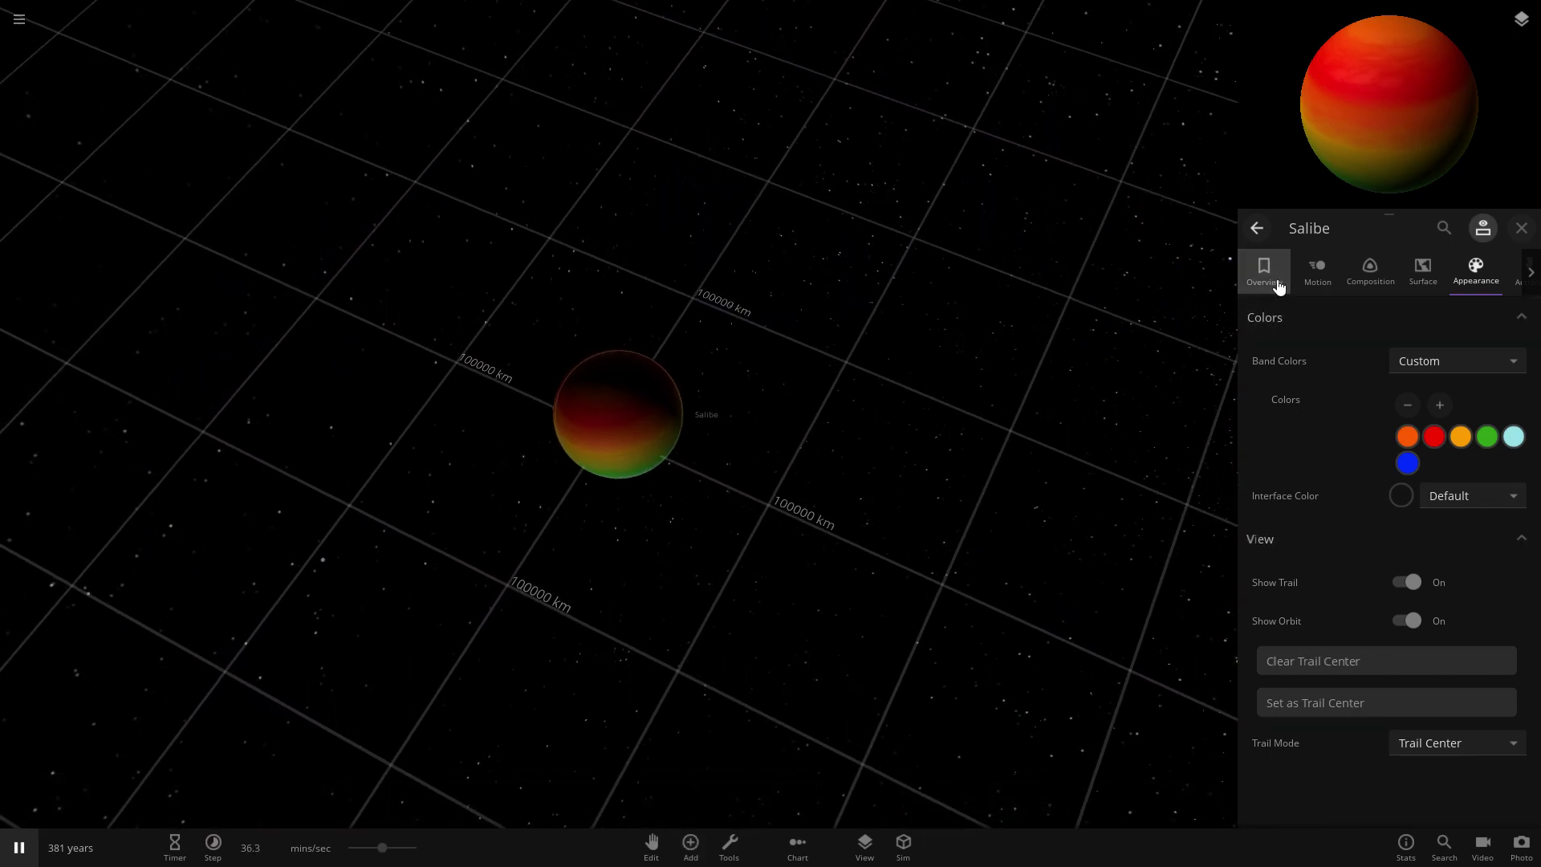
Step: Switch Salibe's mass unit to jupiter and raise its mass to 1.11 jupiter
left_click(1266, 273)
left_click(1501, 362)
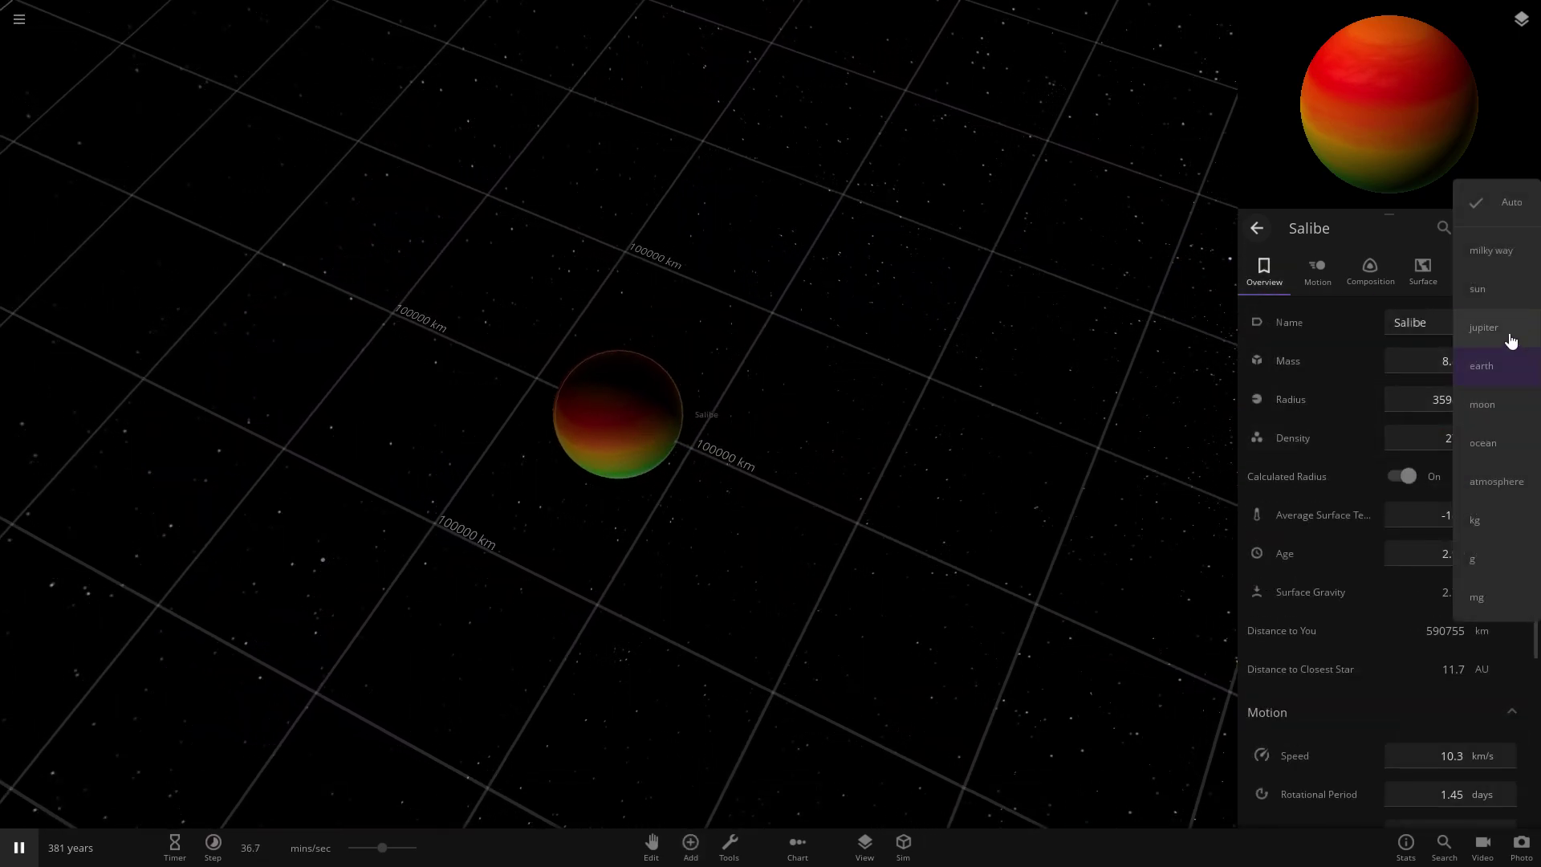
left_click(1503, 337)
left_click(1454, 371)
left_click(1453, 401)
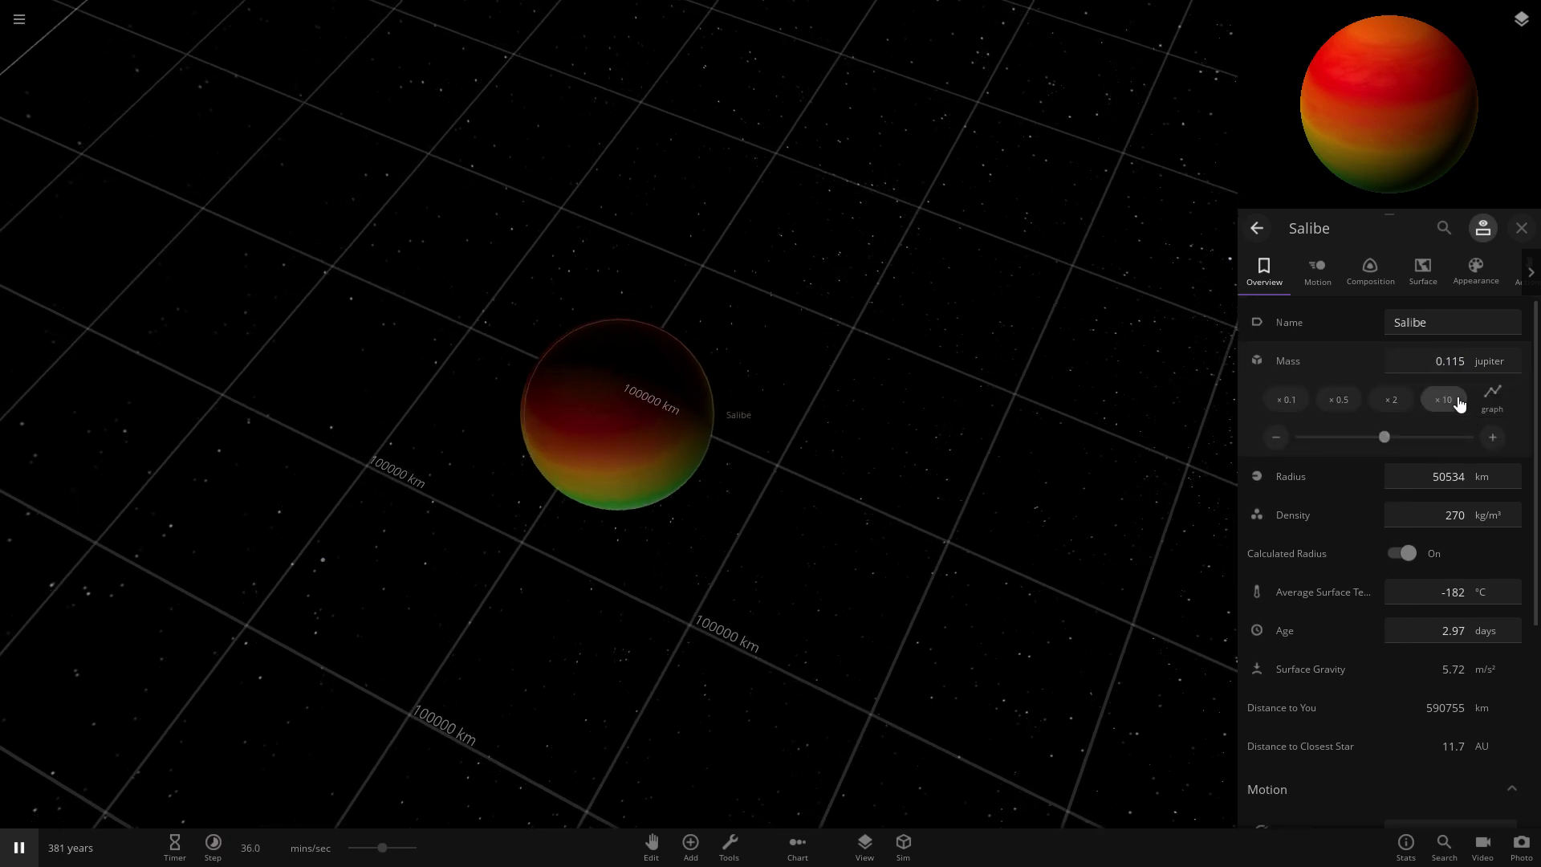
left_click(1393, 403)
left_click(1393, 401)
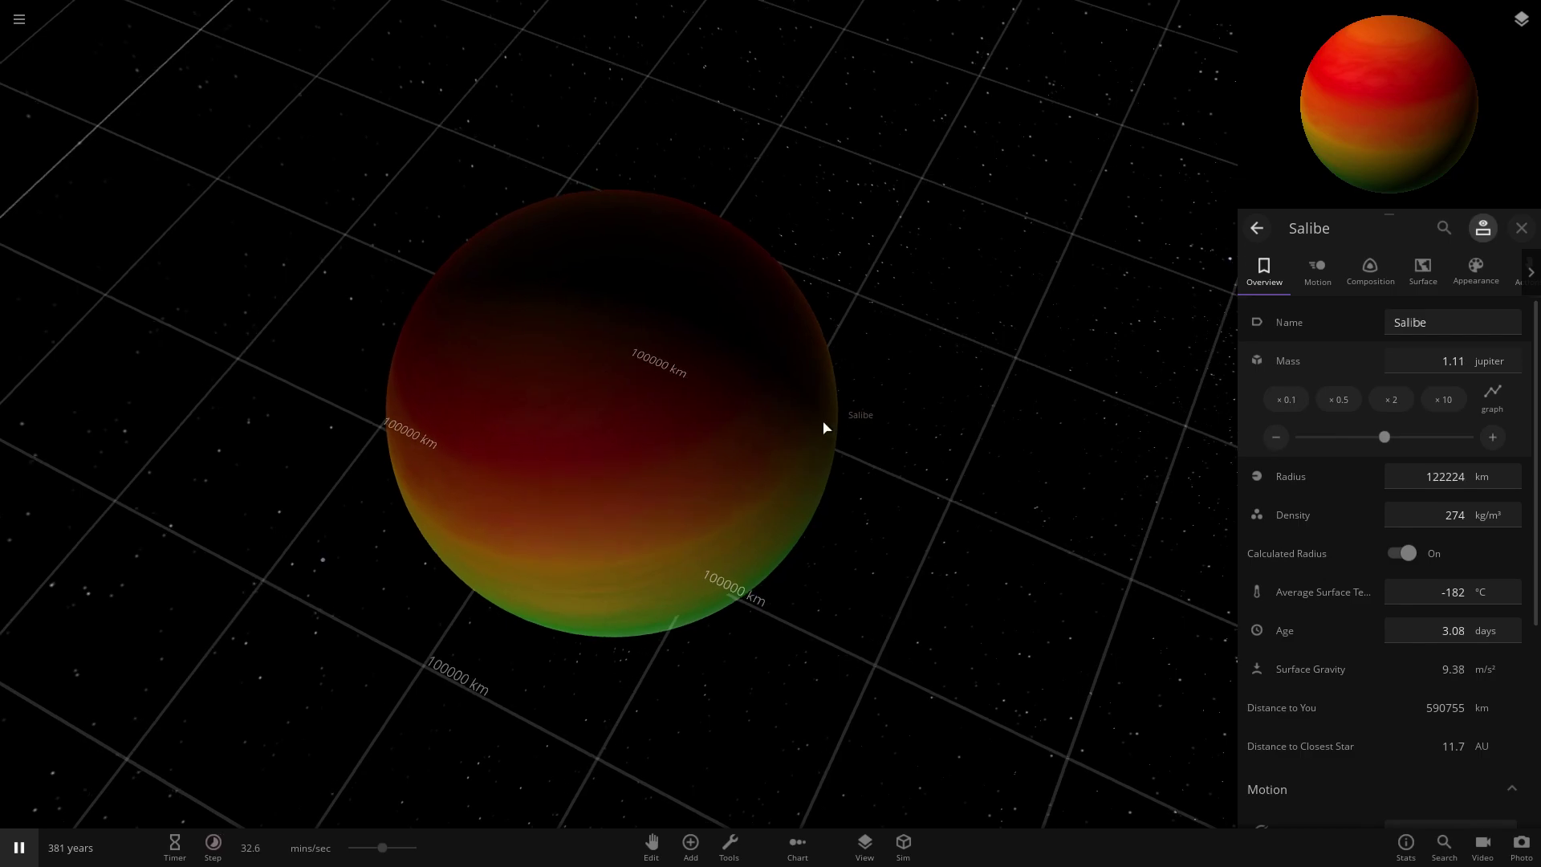
Step: Pause the simulation and place two random moons in close orbits around Salibe, the inner one at about 160,000 km
scroll(935, 416, "down", 3)
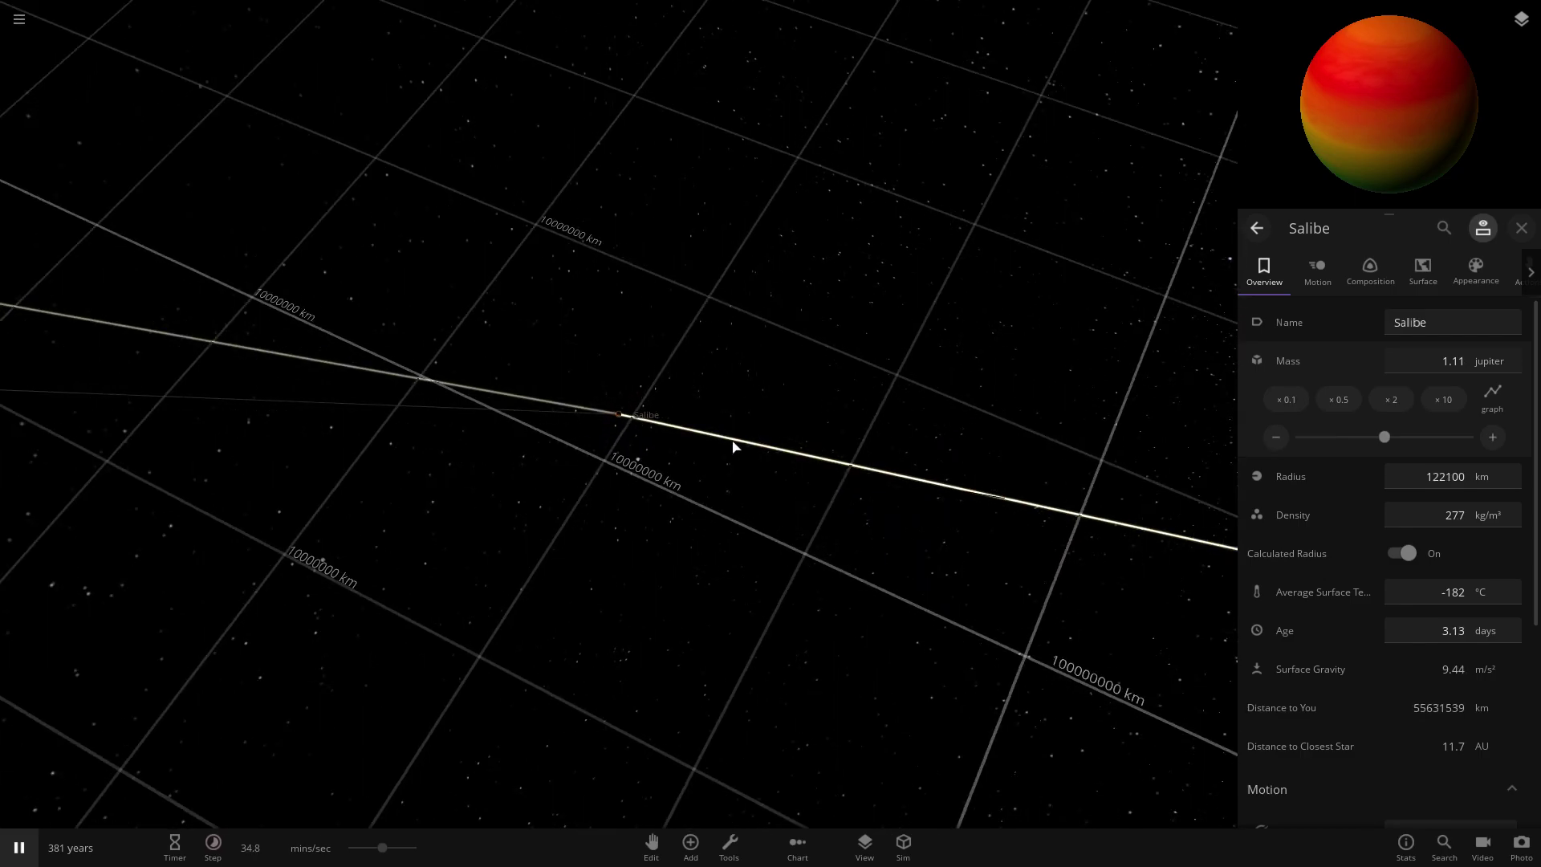
scroll(661, 457, "up", 5)
right_click_drag(661, 457, 684, 354)
scroll(675, 354, "down", 3)
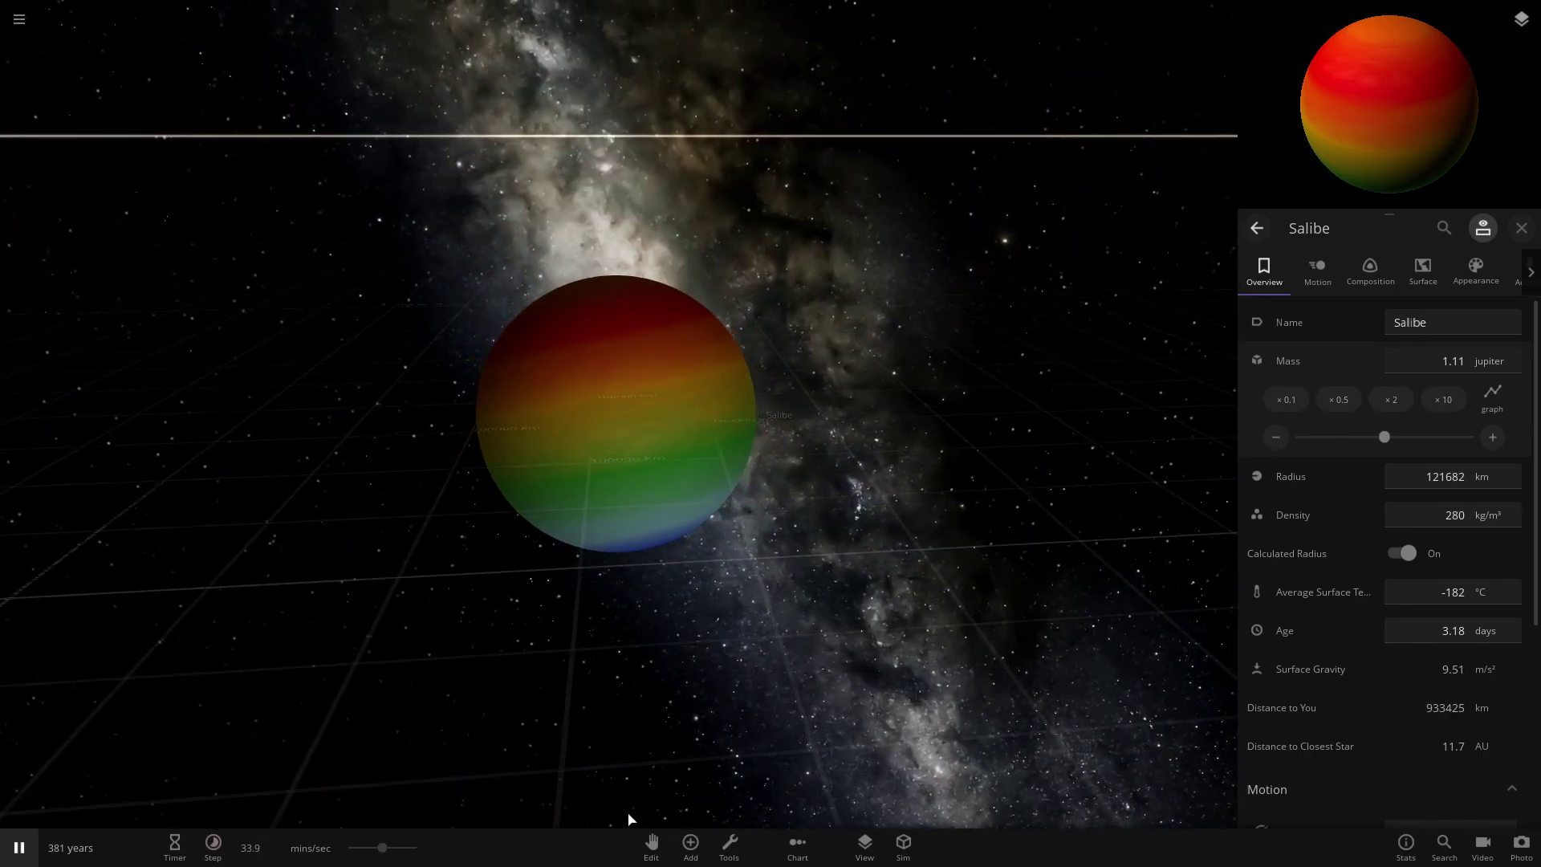
left_click(691, 844)
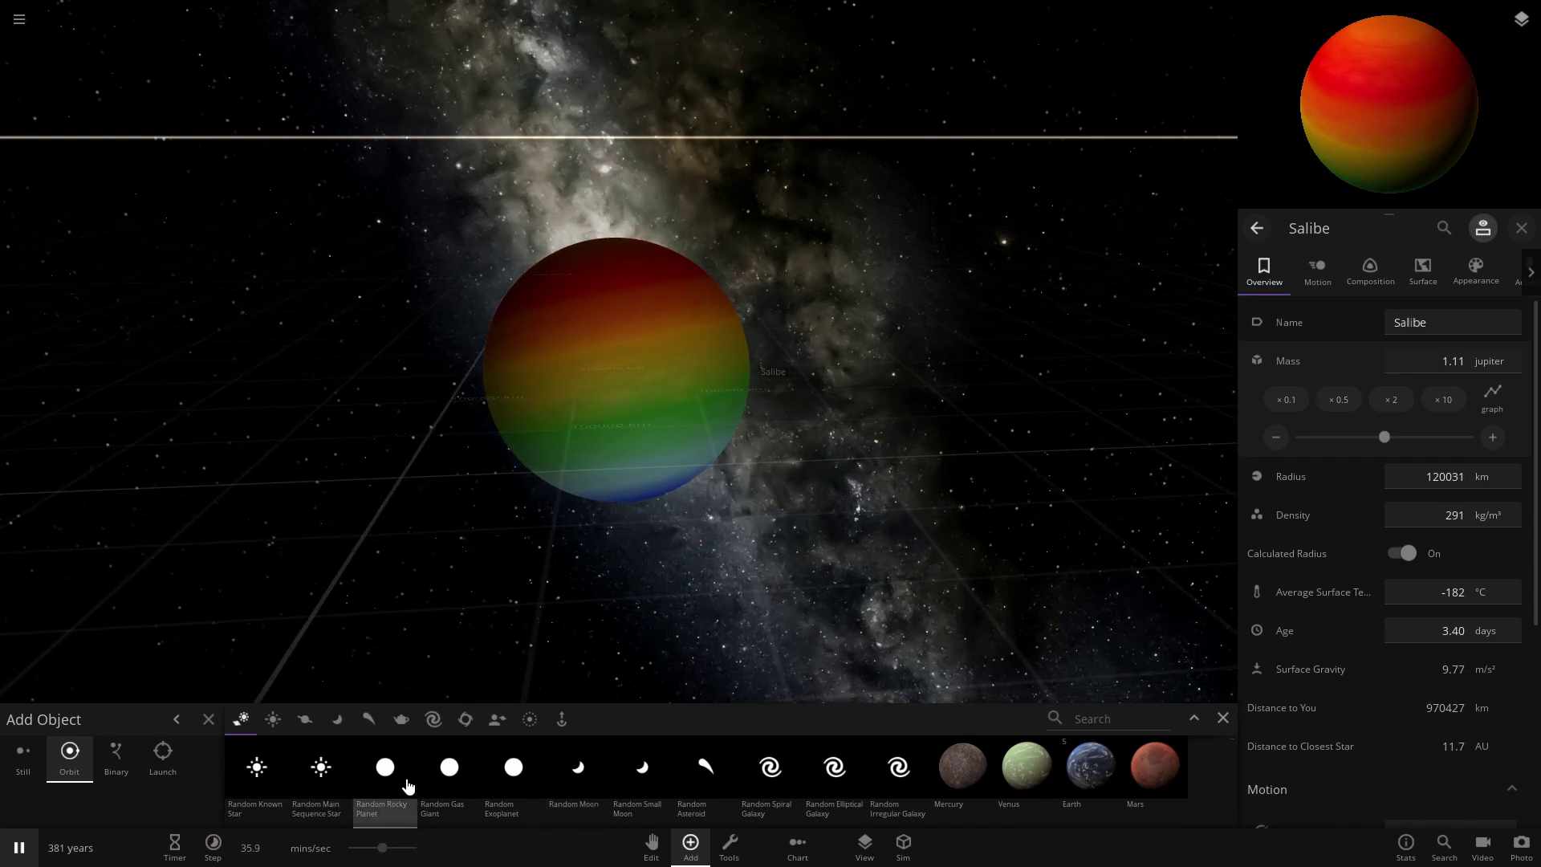
left_click(559, 788)
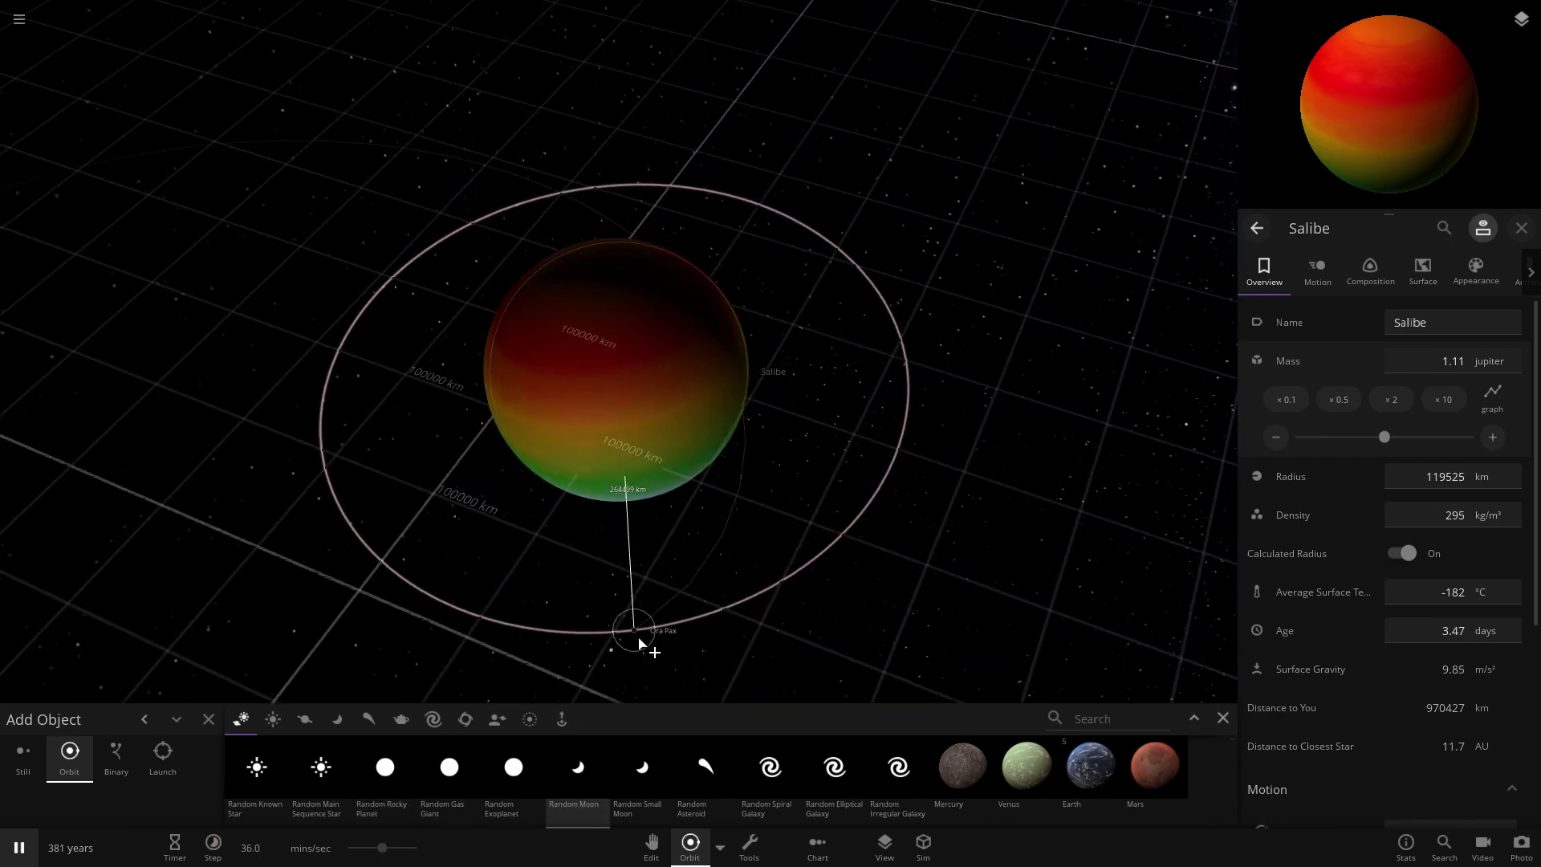
right_click_drag(638, 637, 810, 607)
scroll(713, 565, "up", 3)
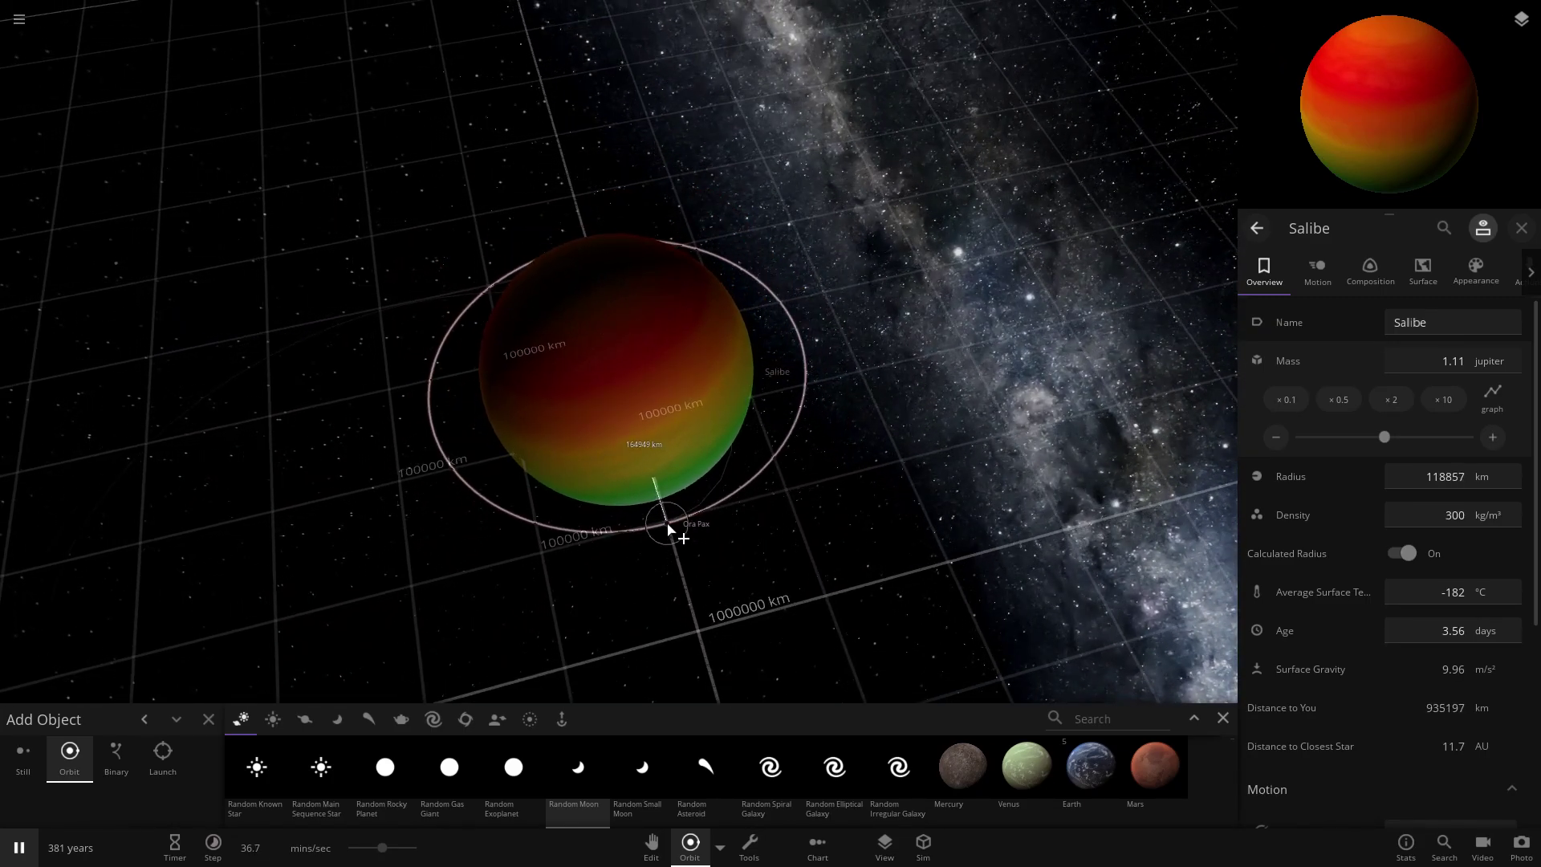
key("space")
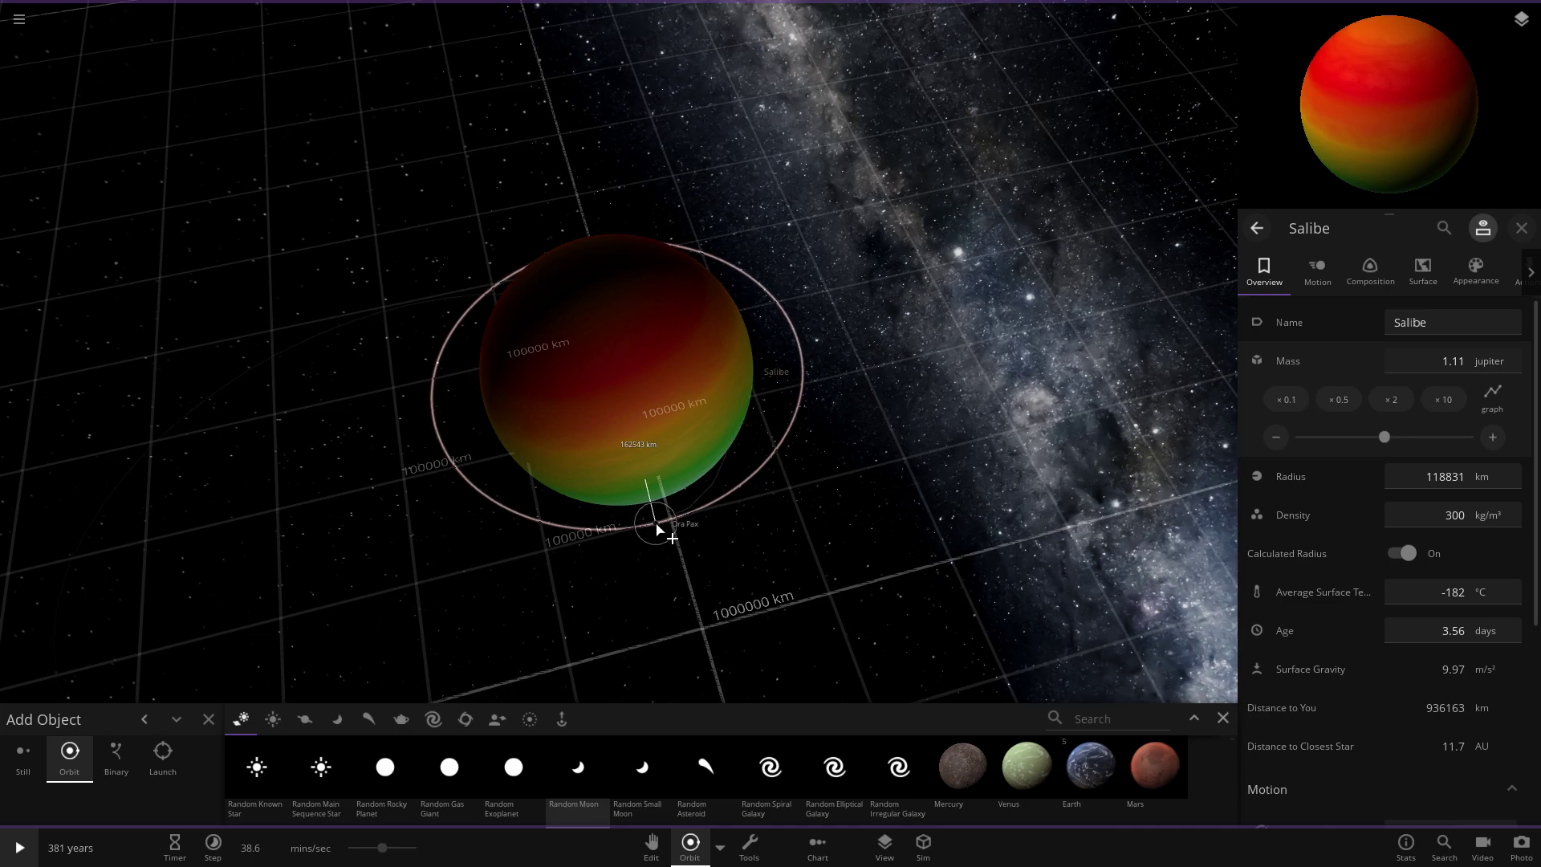
left_click_drag(656, 530, 693, 635)
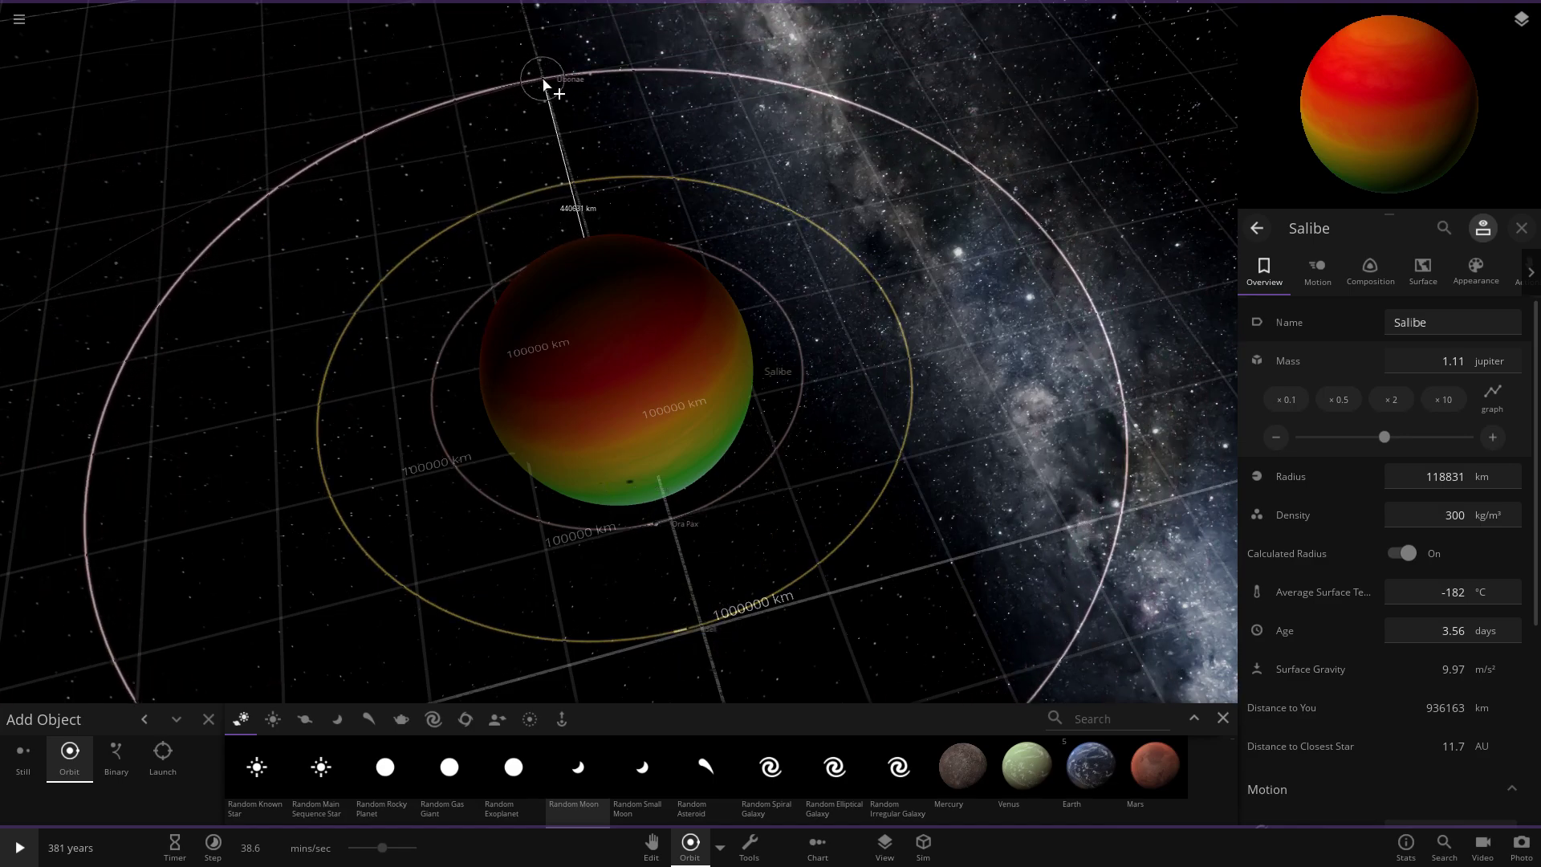
Step: Place three more random moons in orbit around Salibe at about 440,000, 730,000 and 360,000 km, and finish adding objects
left_click(543, 83)
scroll(546, 88, "down", 5)
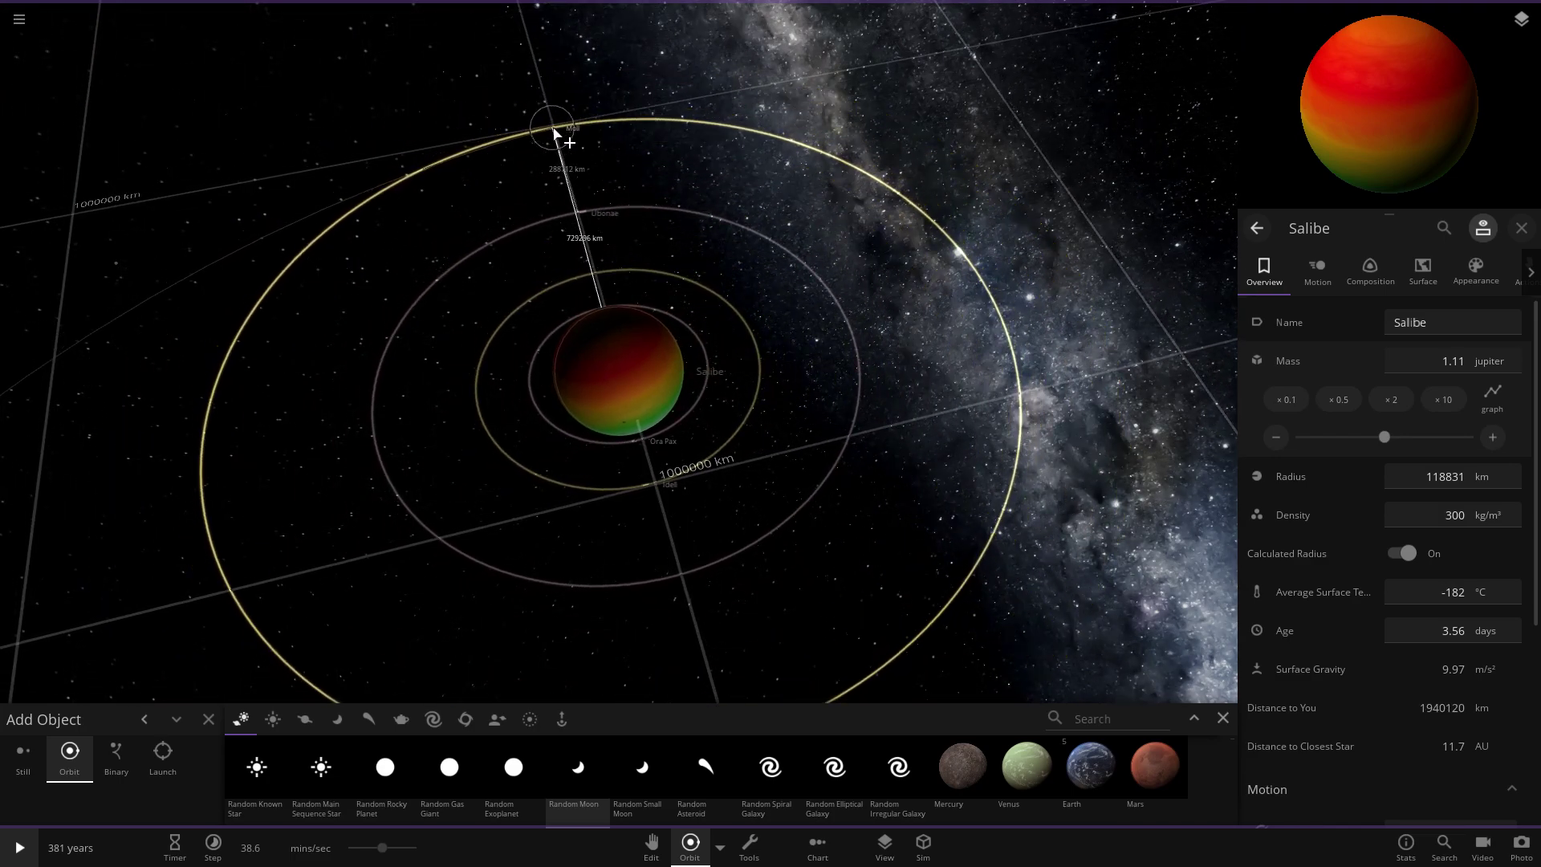
right_click_drag(842, 408, 912, 406)
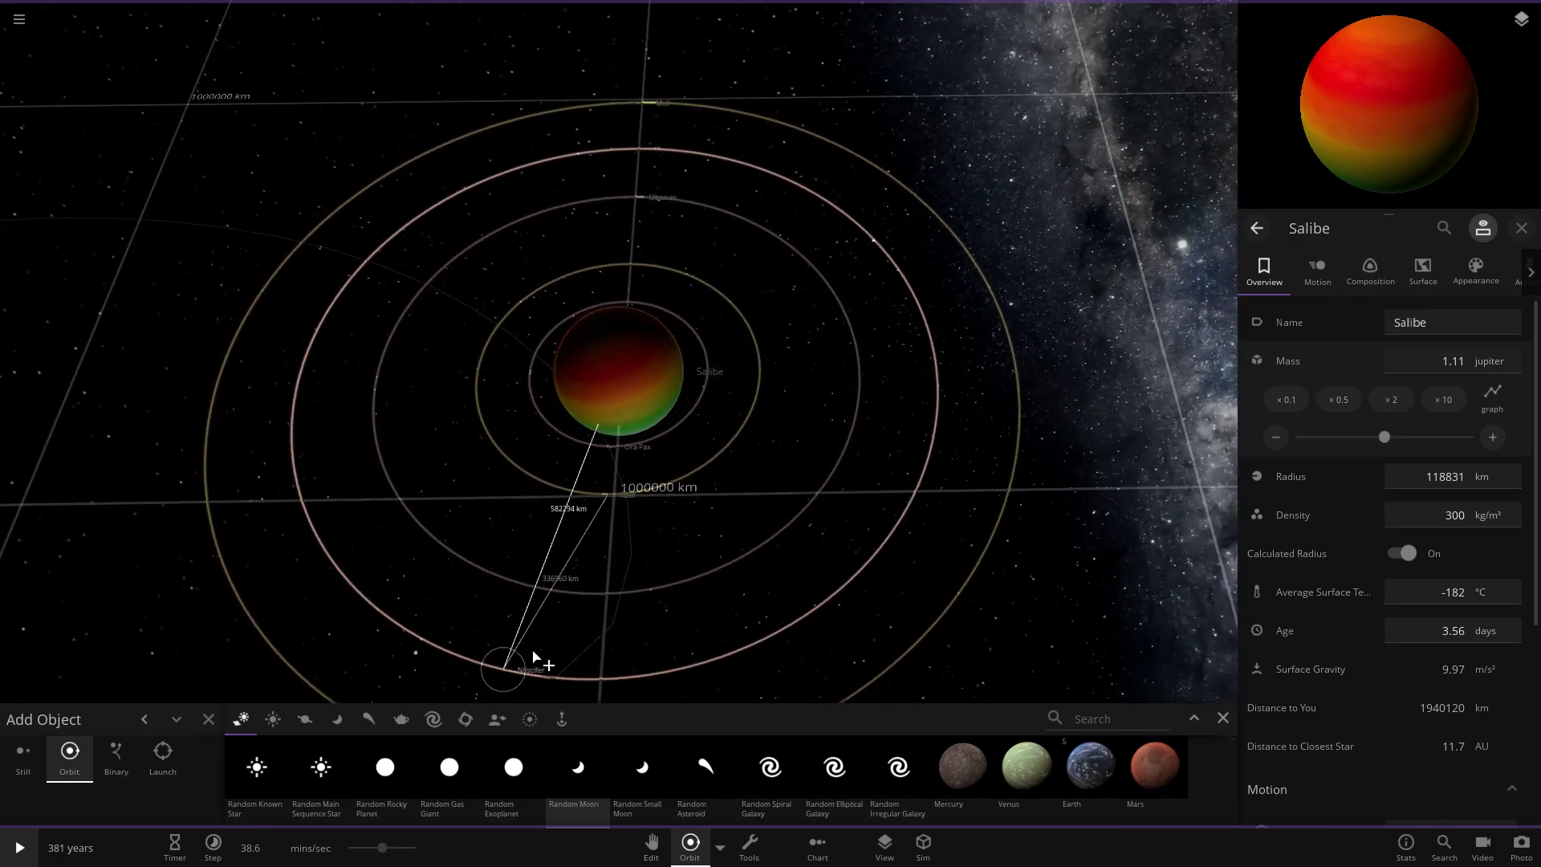
scroll(612, 595, "up", 4)
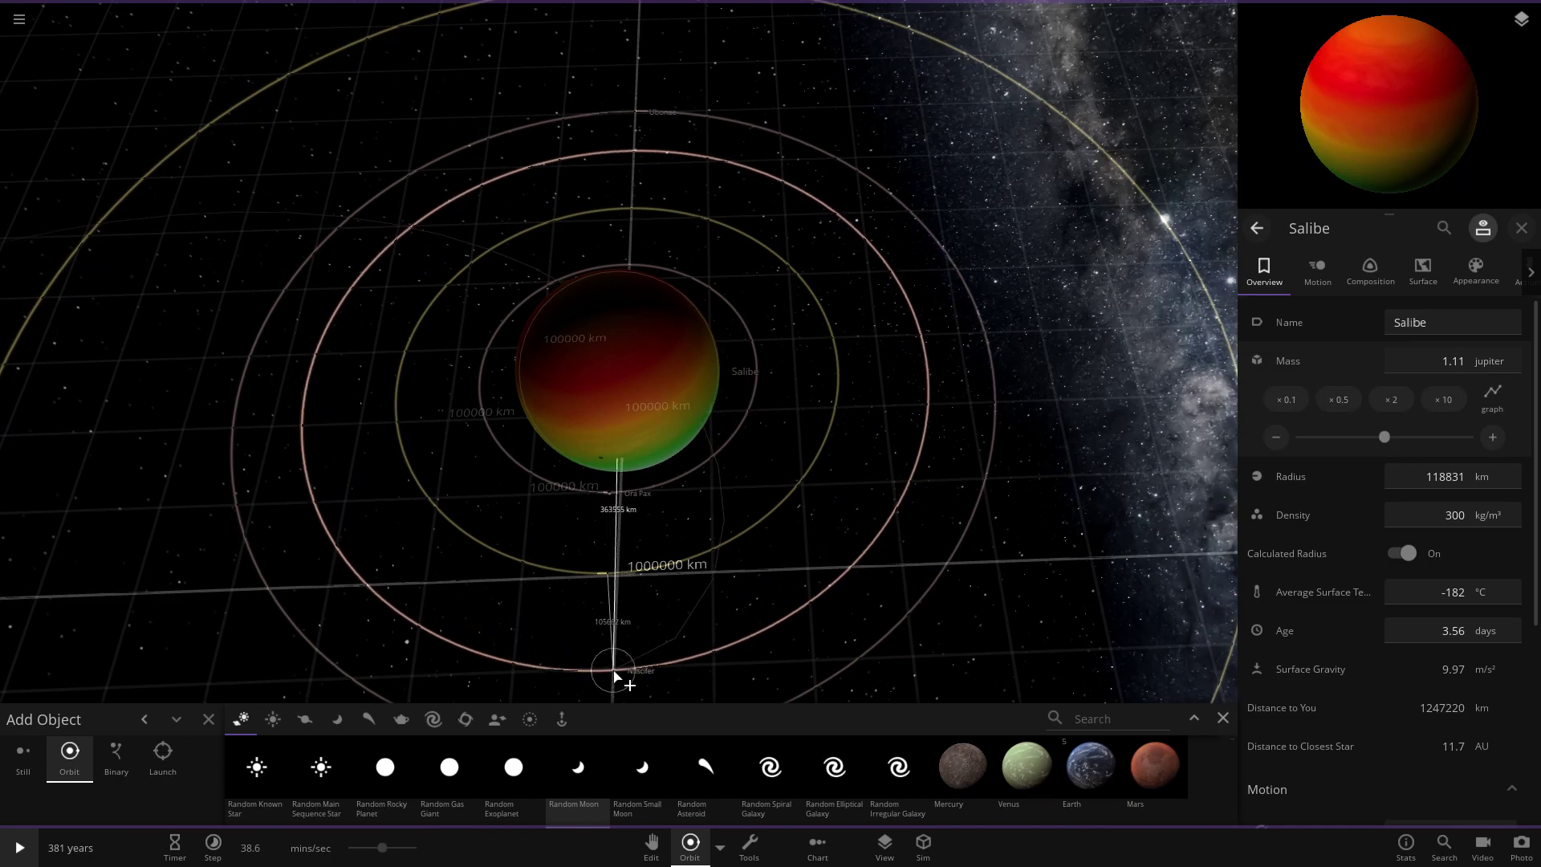
left_click(612, 668)
left_click(1222, 719)
scroll(783, 446, "down", 5)
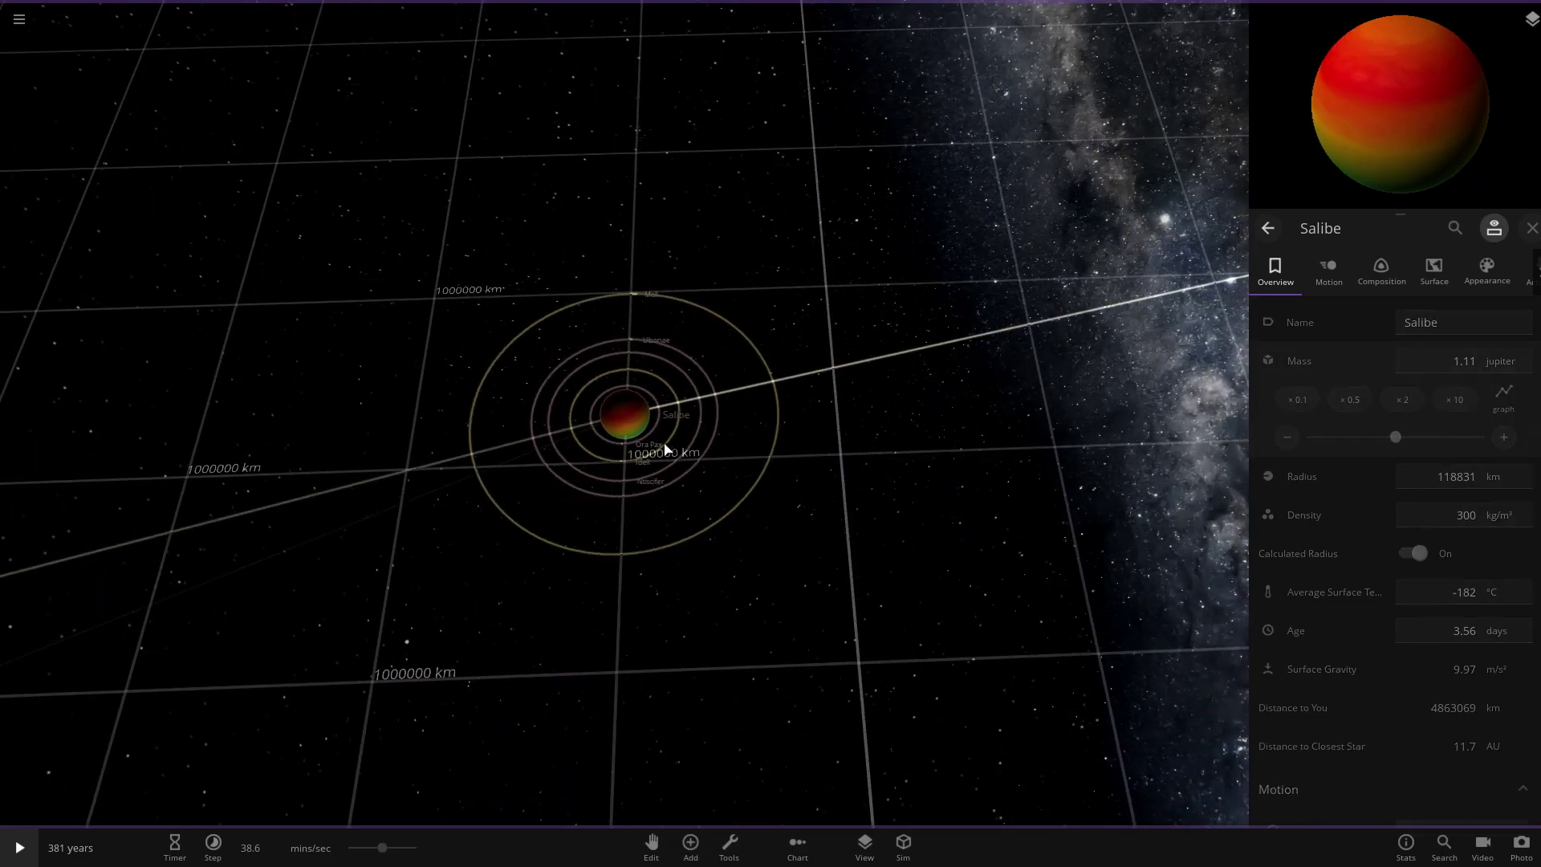
Step: Deselect Salibe, resume the simulation and speed it up to about 2.3 days per second to watch the moons orbit
key("Escape")
scroll(687, 447, "up", 4)
key("space")
scroll(707, 455, "down", 3)
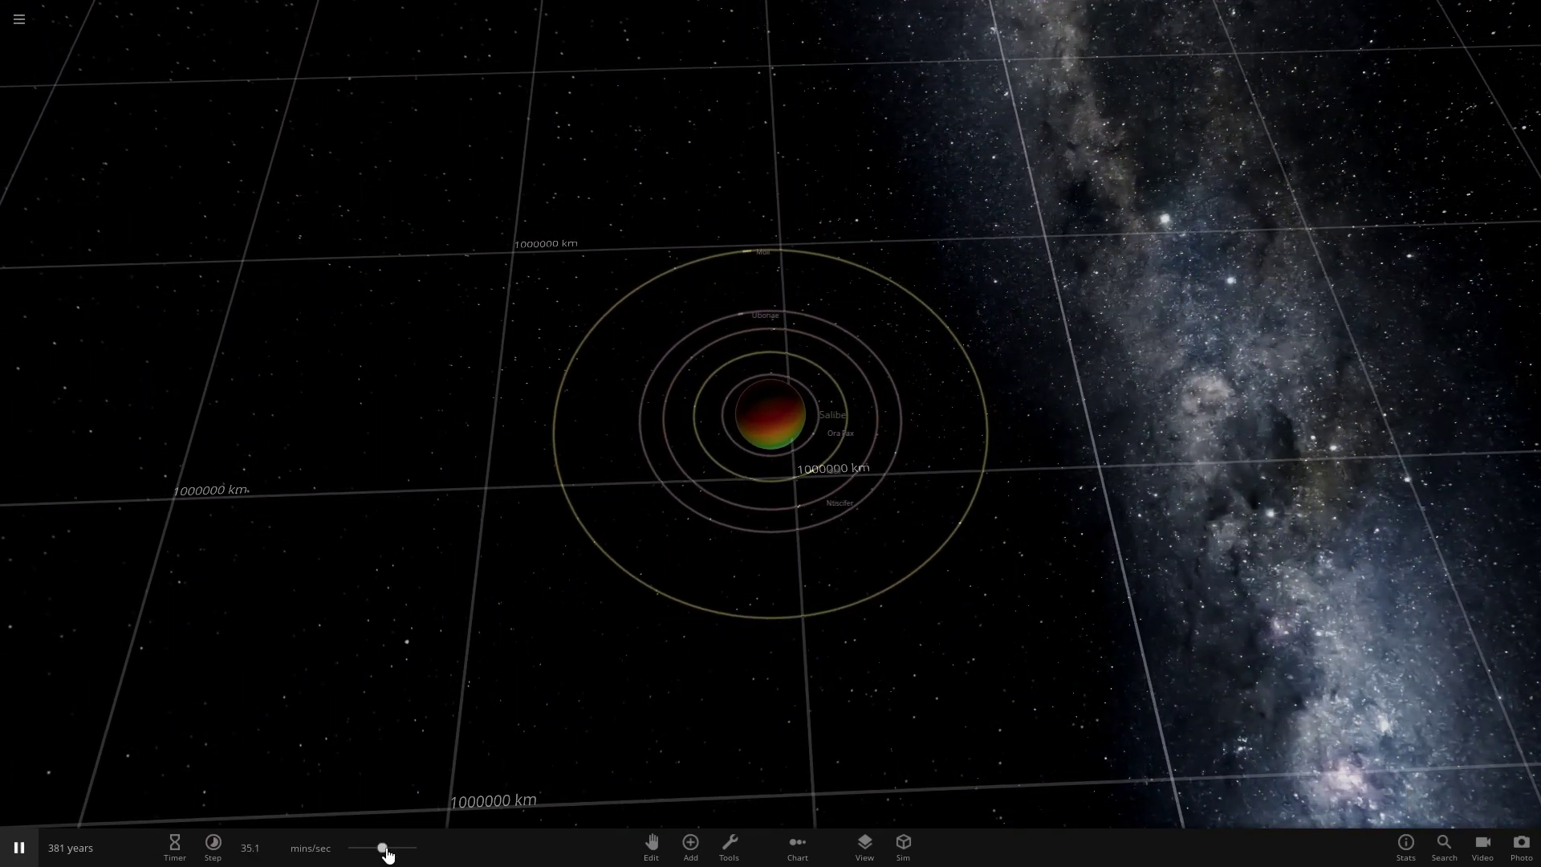
left_click_drag(383, 849, 453, 850)
left_click_drag(769, 461, 1091, 604)
scroll(1091, 604, "up", 2)
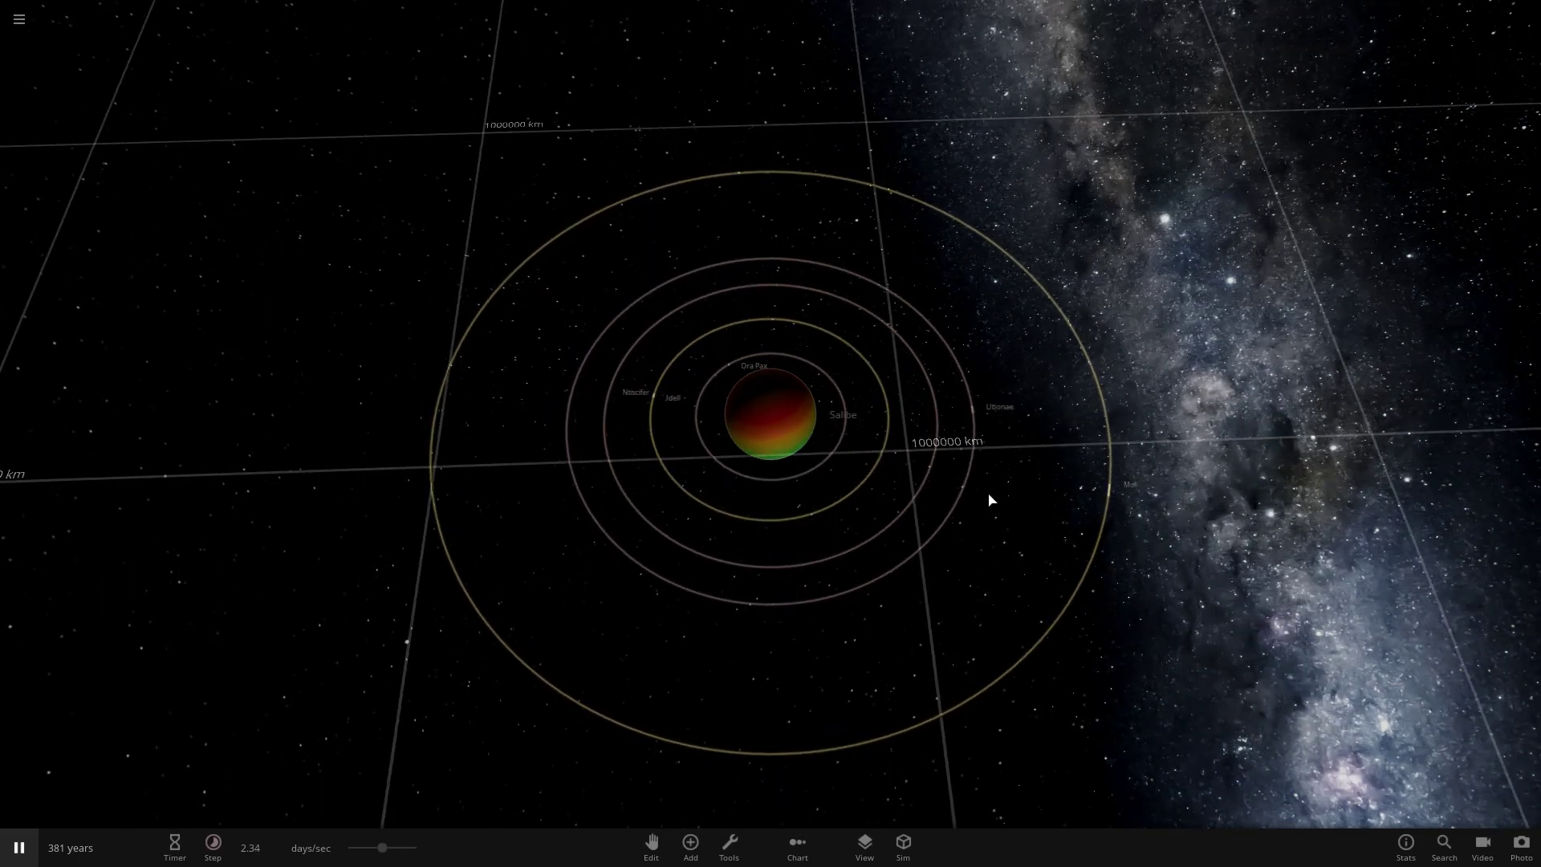
scroll(810, 483, "up", 5)
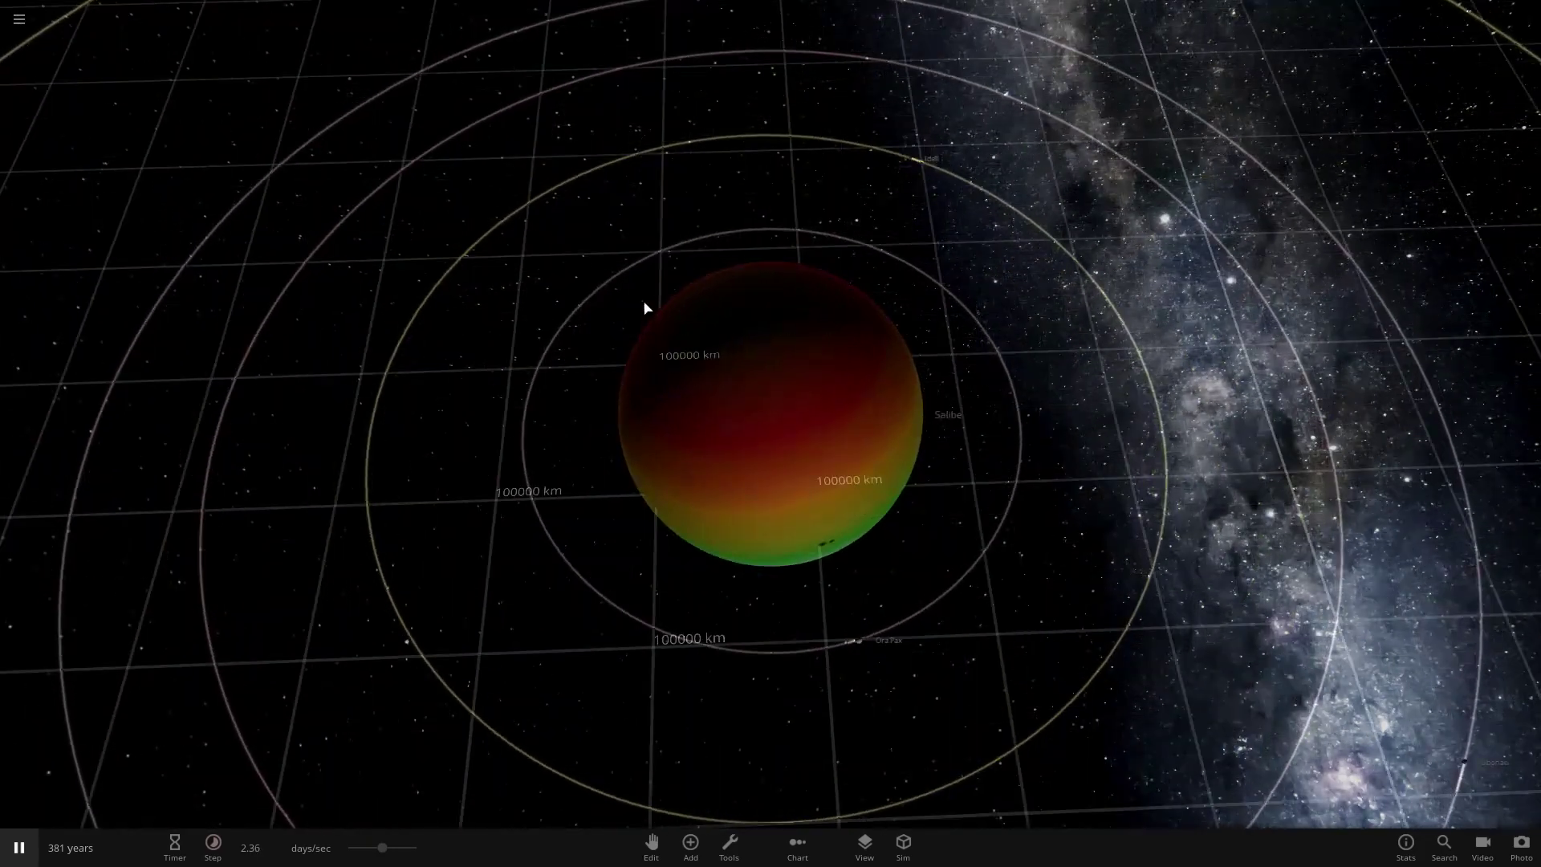
scroll(622, 319, "down", 5)
Step: Pause the simulation and bring Ora Pax, Salibe's innermost moon, into close view
key("space")
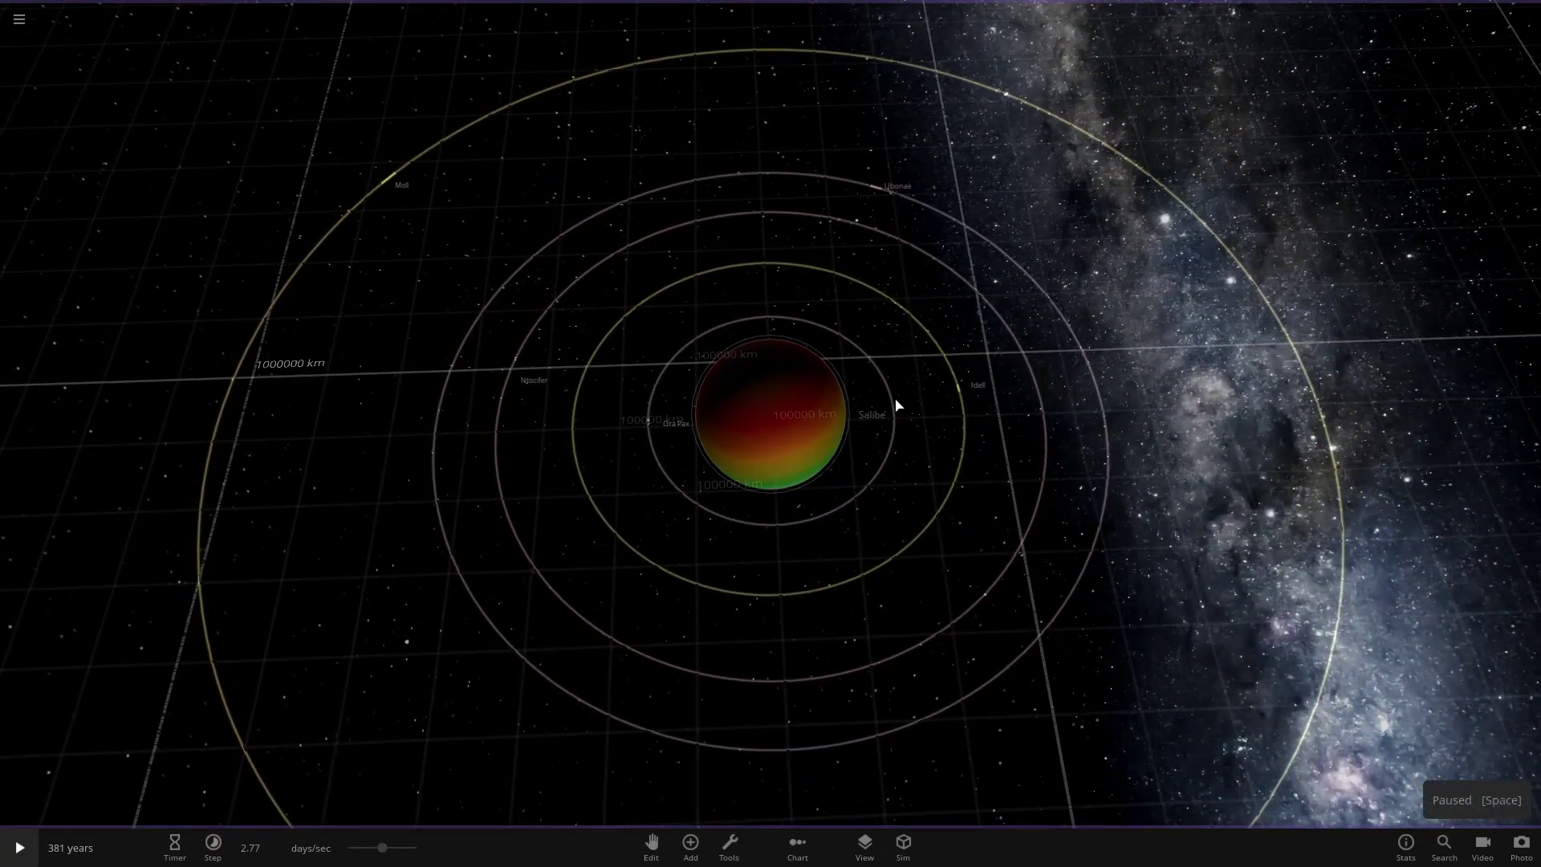
double_click(650, 428)
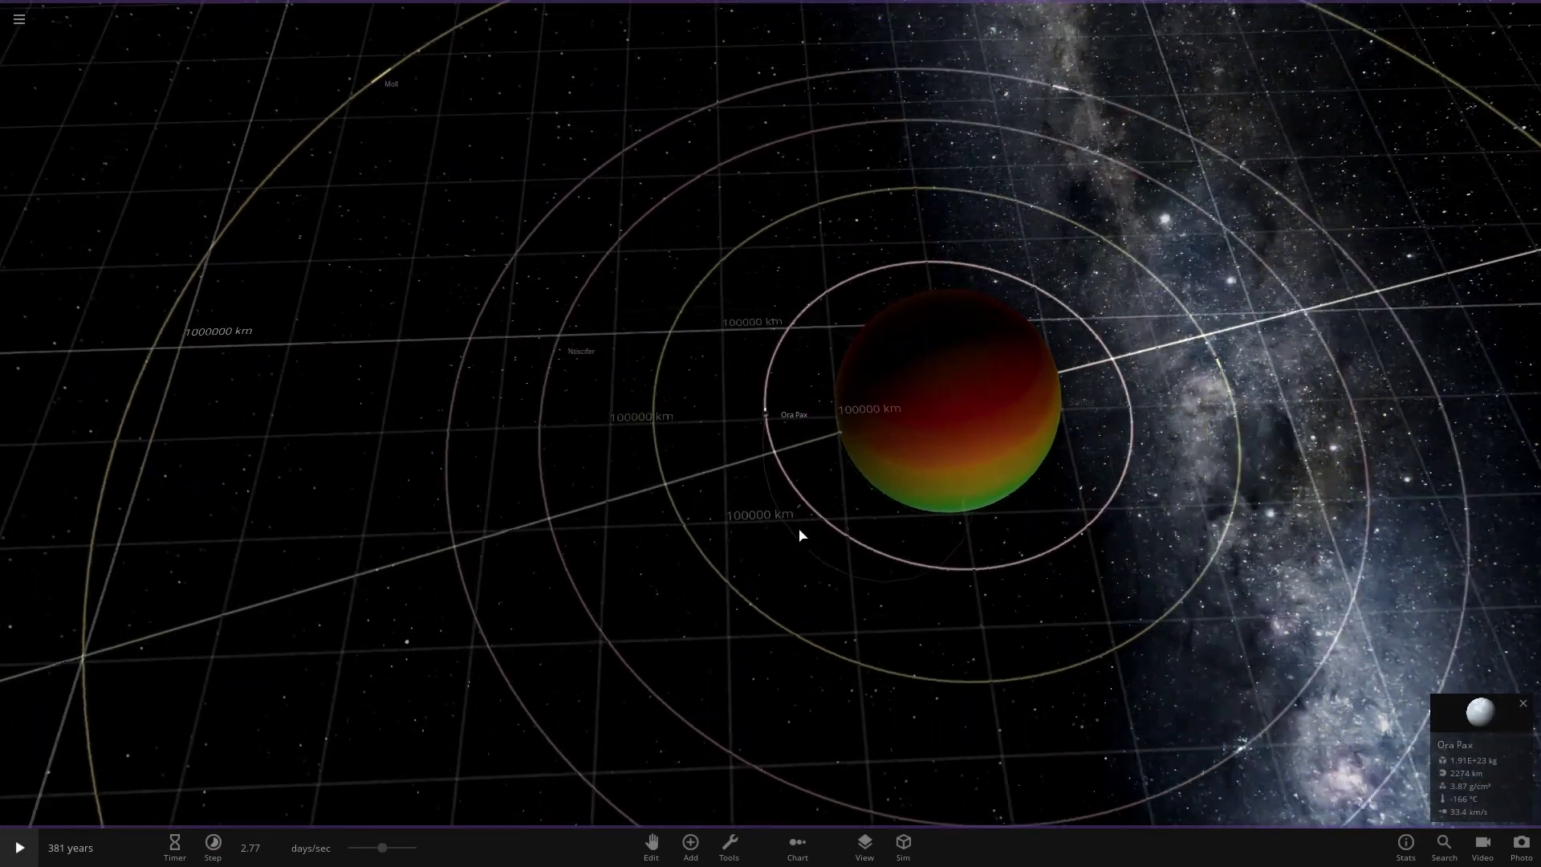
scroll(827, 502, "up", 5)
left_click_drag(839, 517, 1497, 606)
scroll(756, 321, "down", 4)
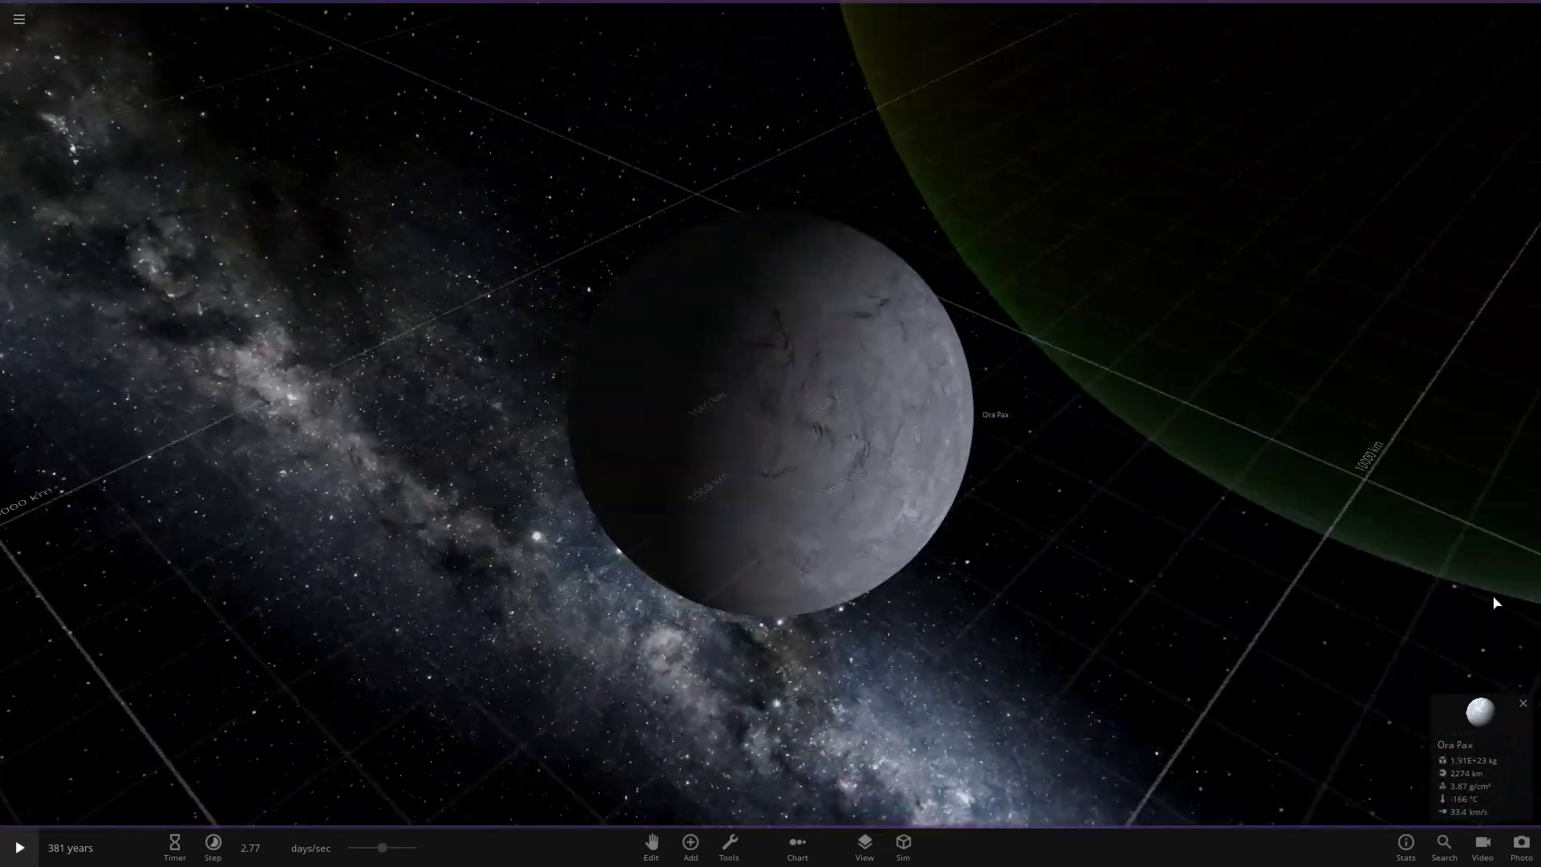
Step: Resume the simulation and graph Ora Pax's average surface temperature over time from its properties
key("space")
left_click(1478, 714)
left_click(1316, 516)
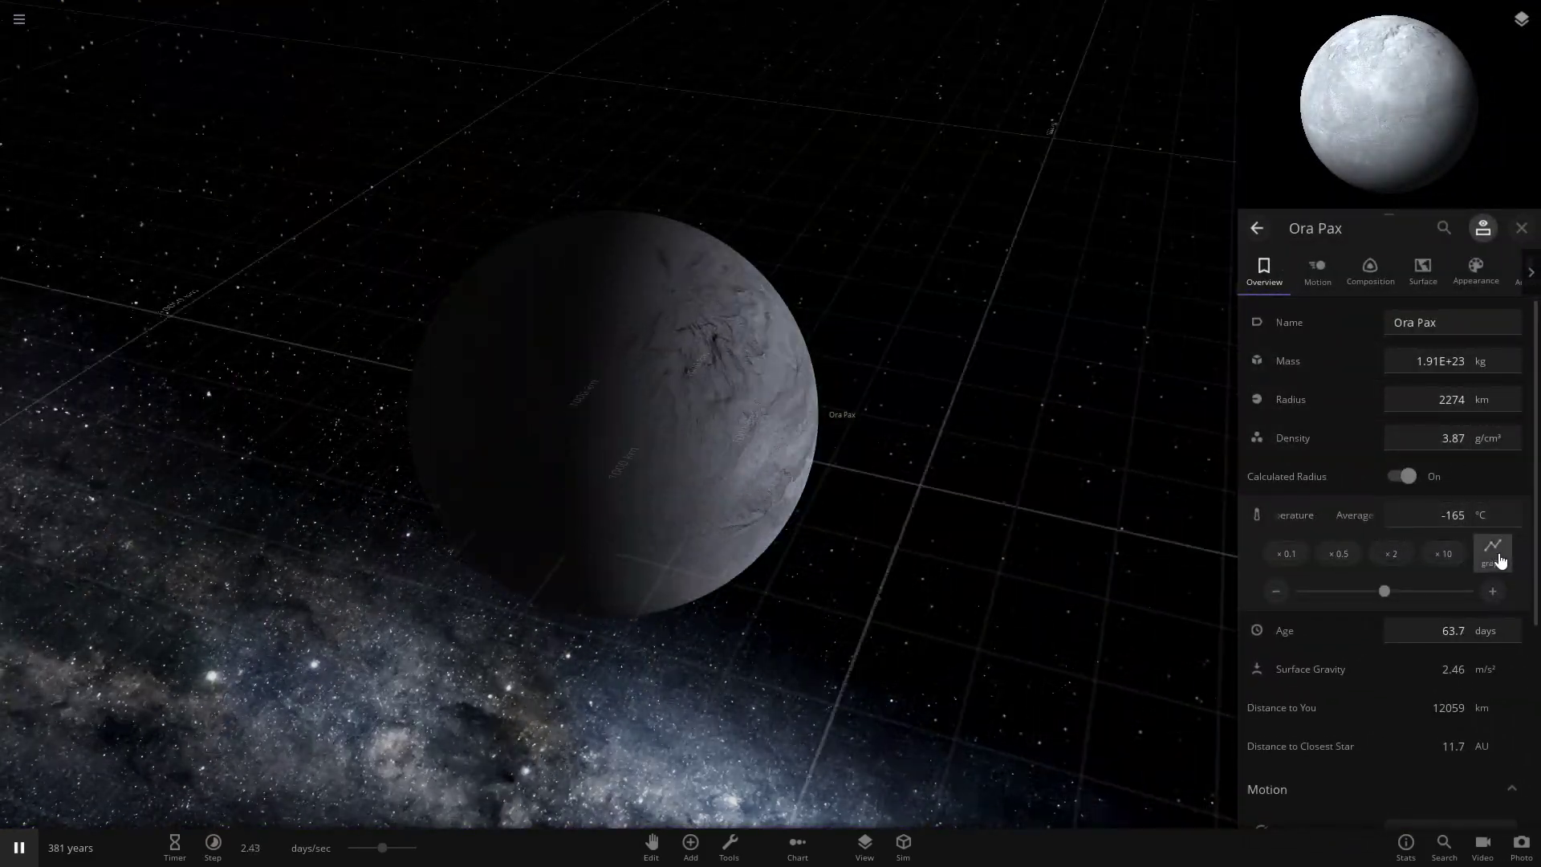
left_click(1492, 549)
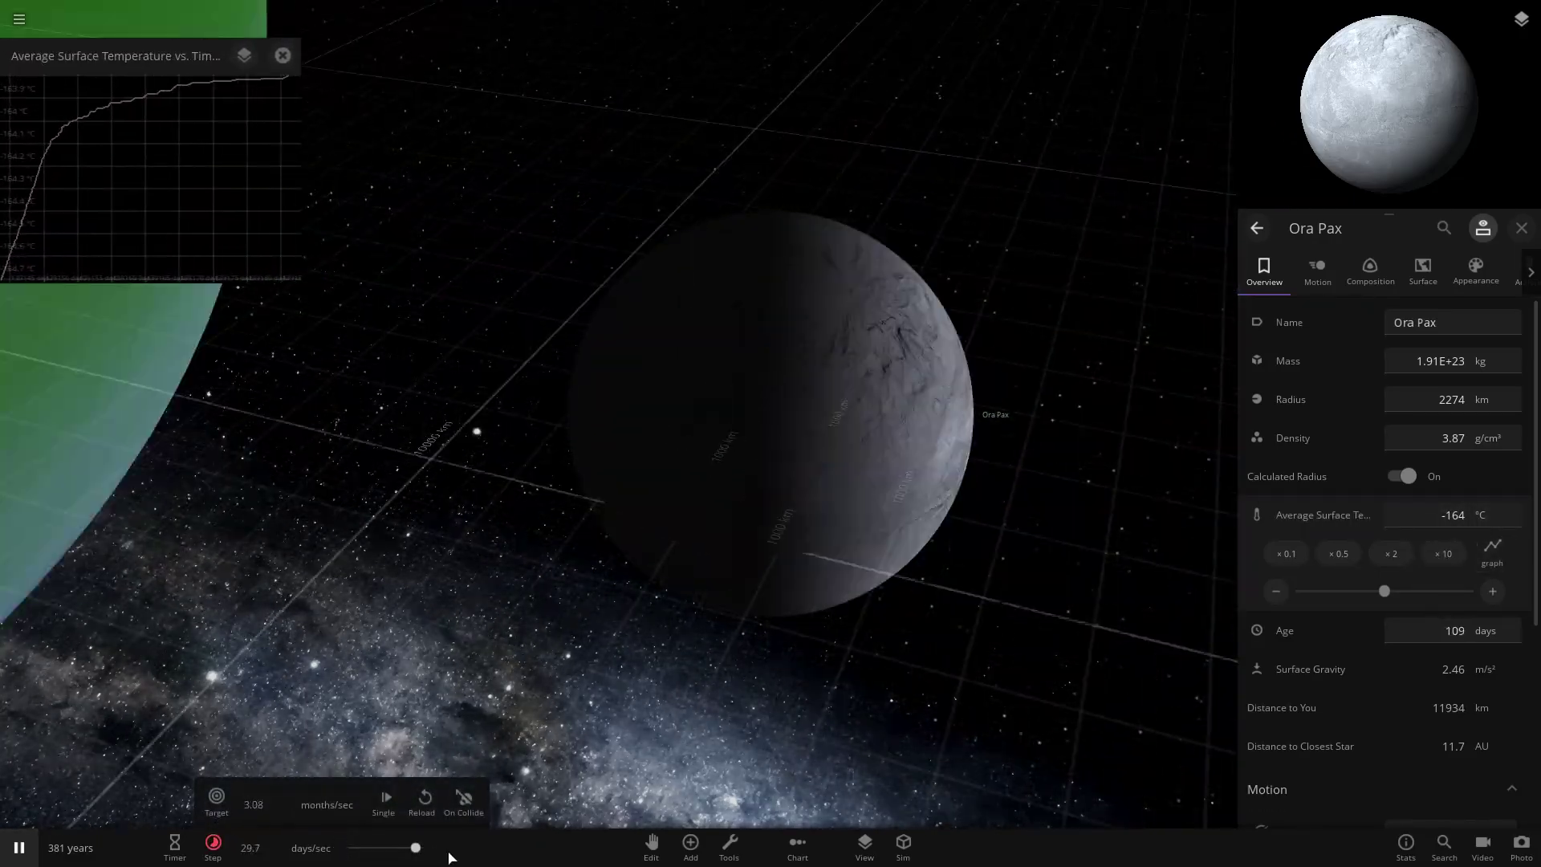
Step: Speed the simulation up to about 6 months per second, view Salibe, and refocus on Ora Pax
left_click_drag(448, 852, 448, 852)
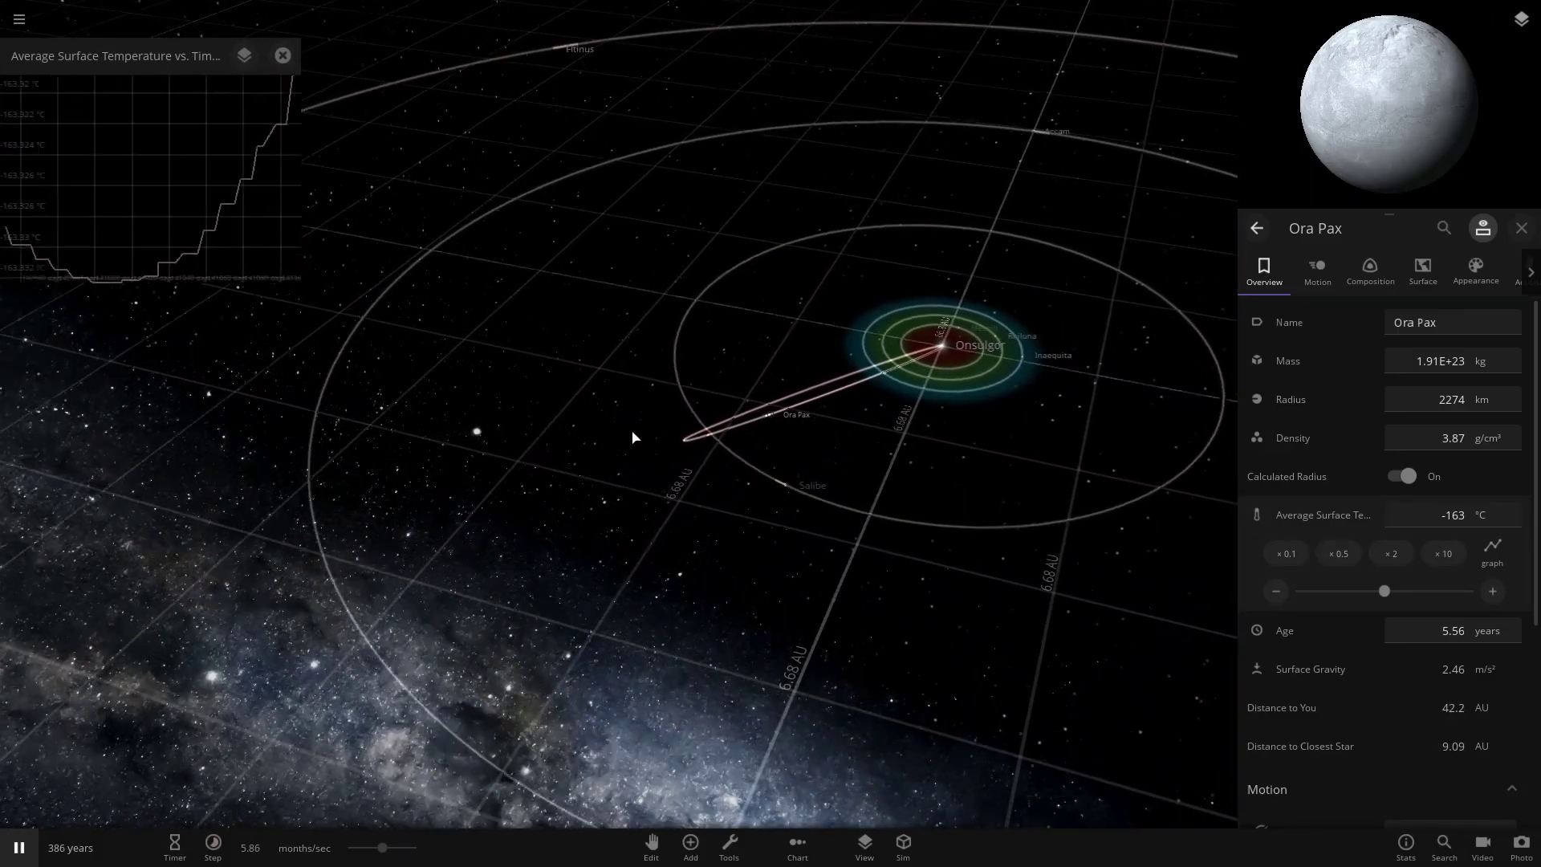
double_click(789, 519)
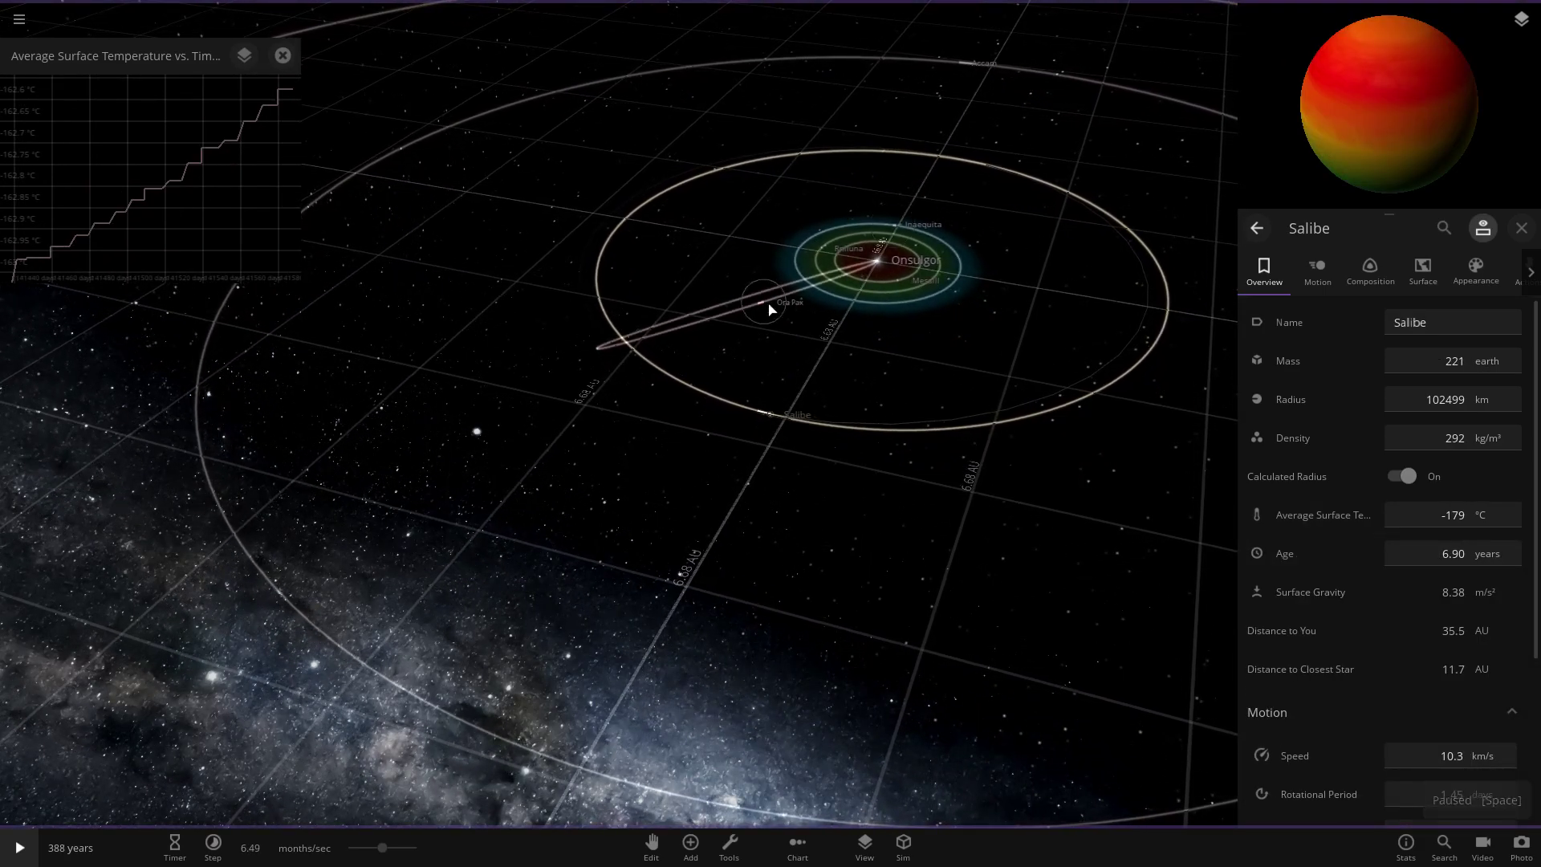
double_click(762, 303)
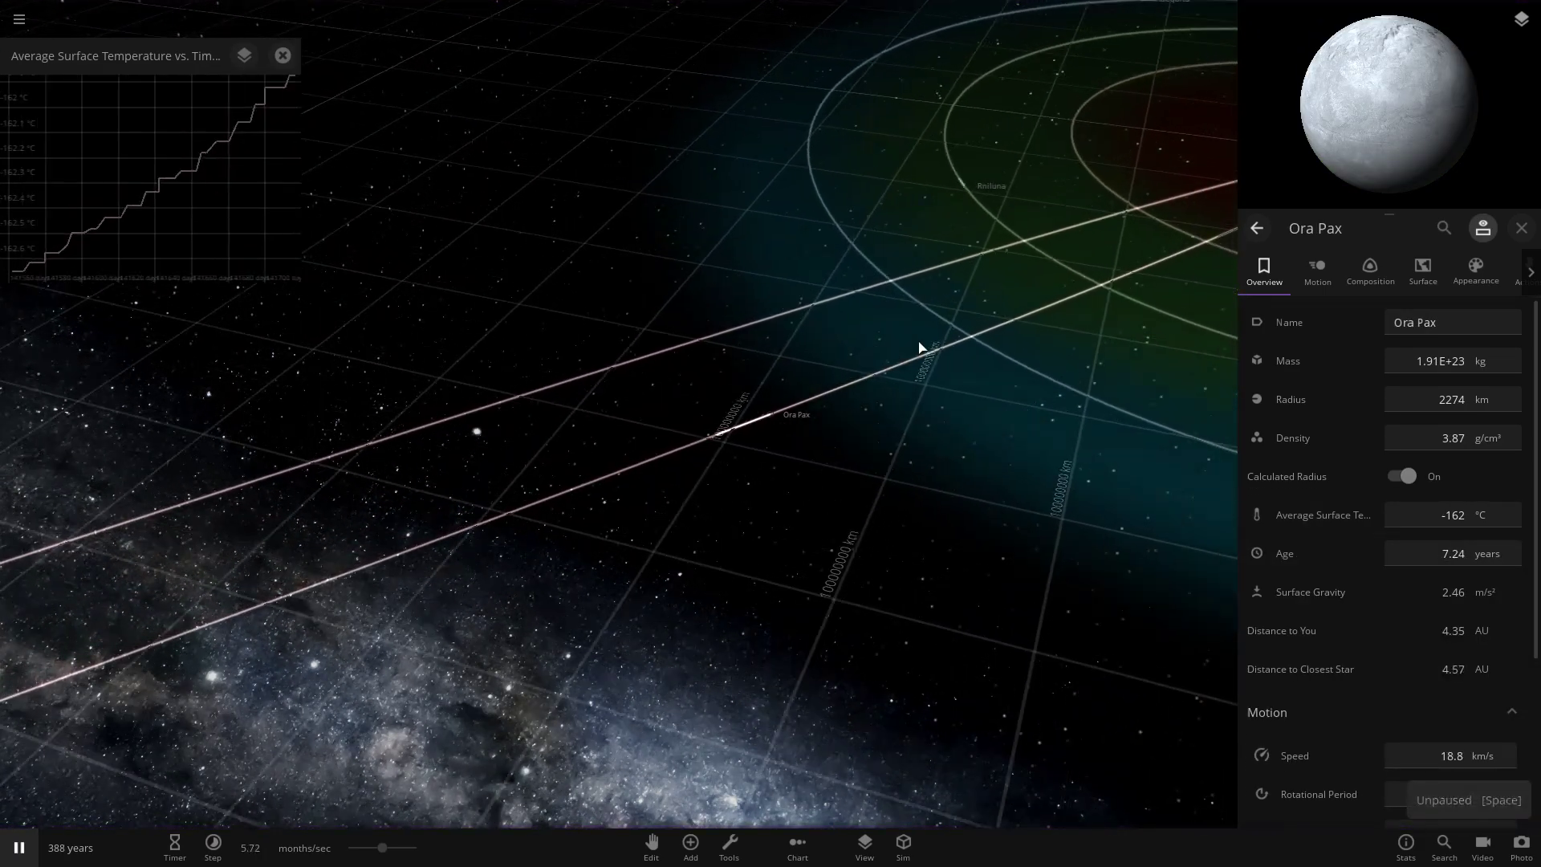
Step: Slow the simulation to about 3.7 days per second and follow Ora Pax up close on its path near the star Onsulgor
key("space")
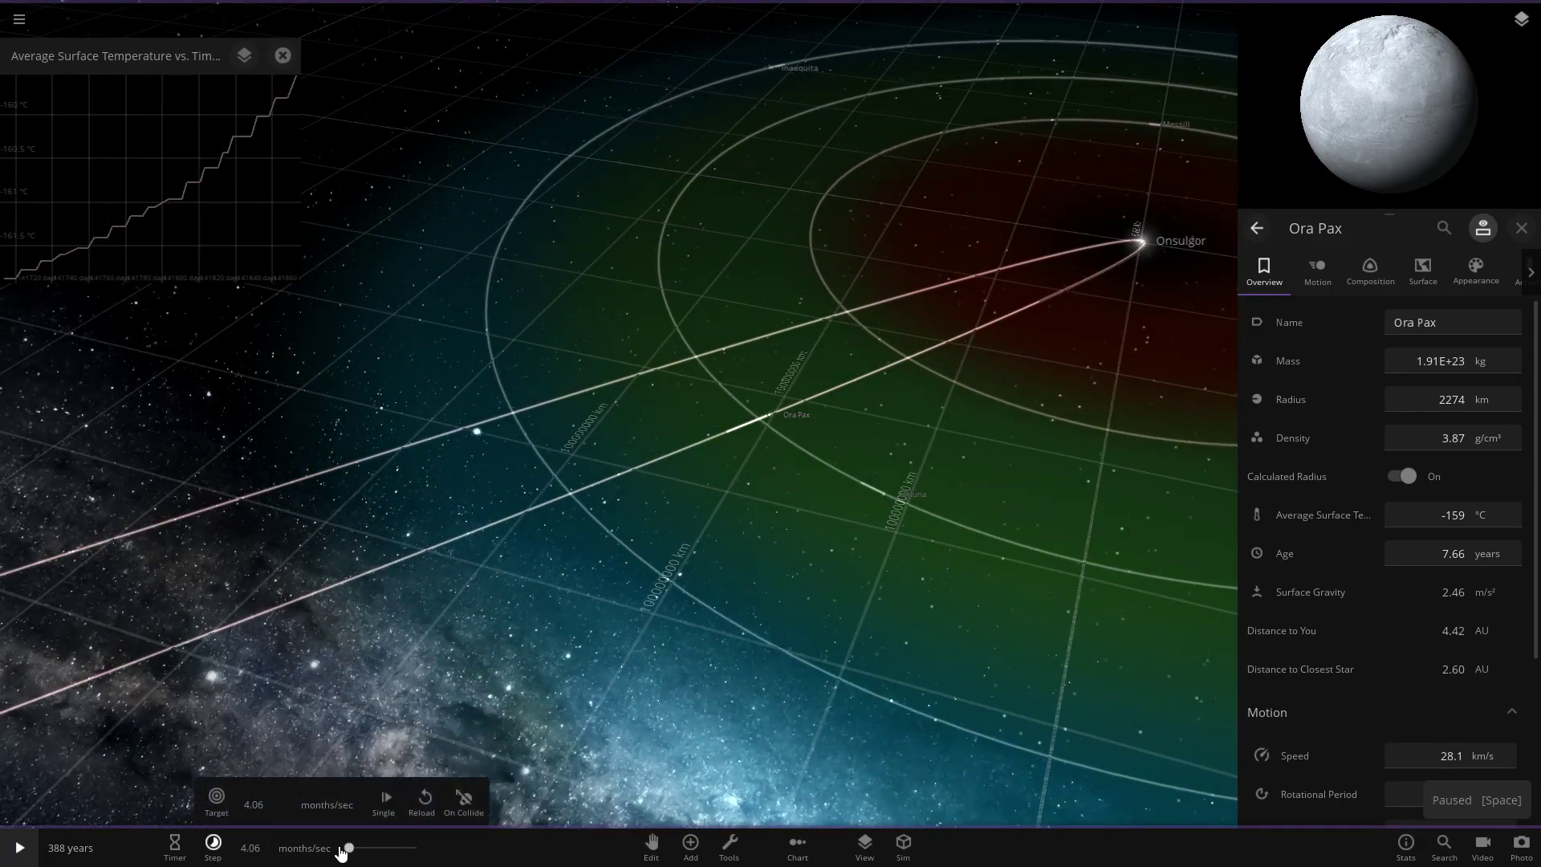
key("space")
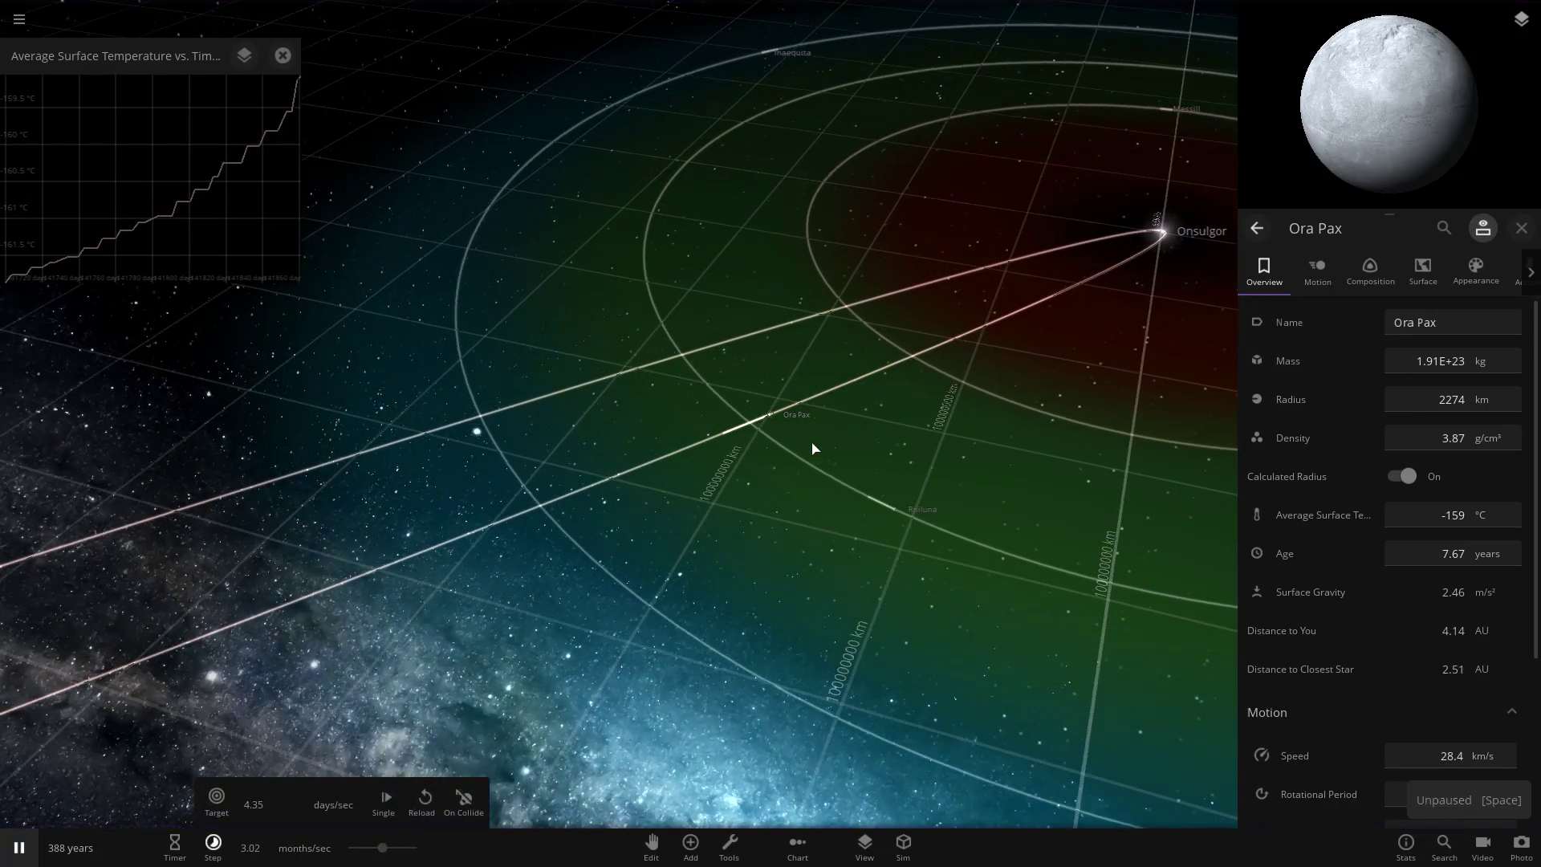
scroll(666, 441, "up", 5)
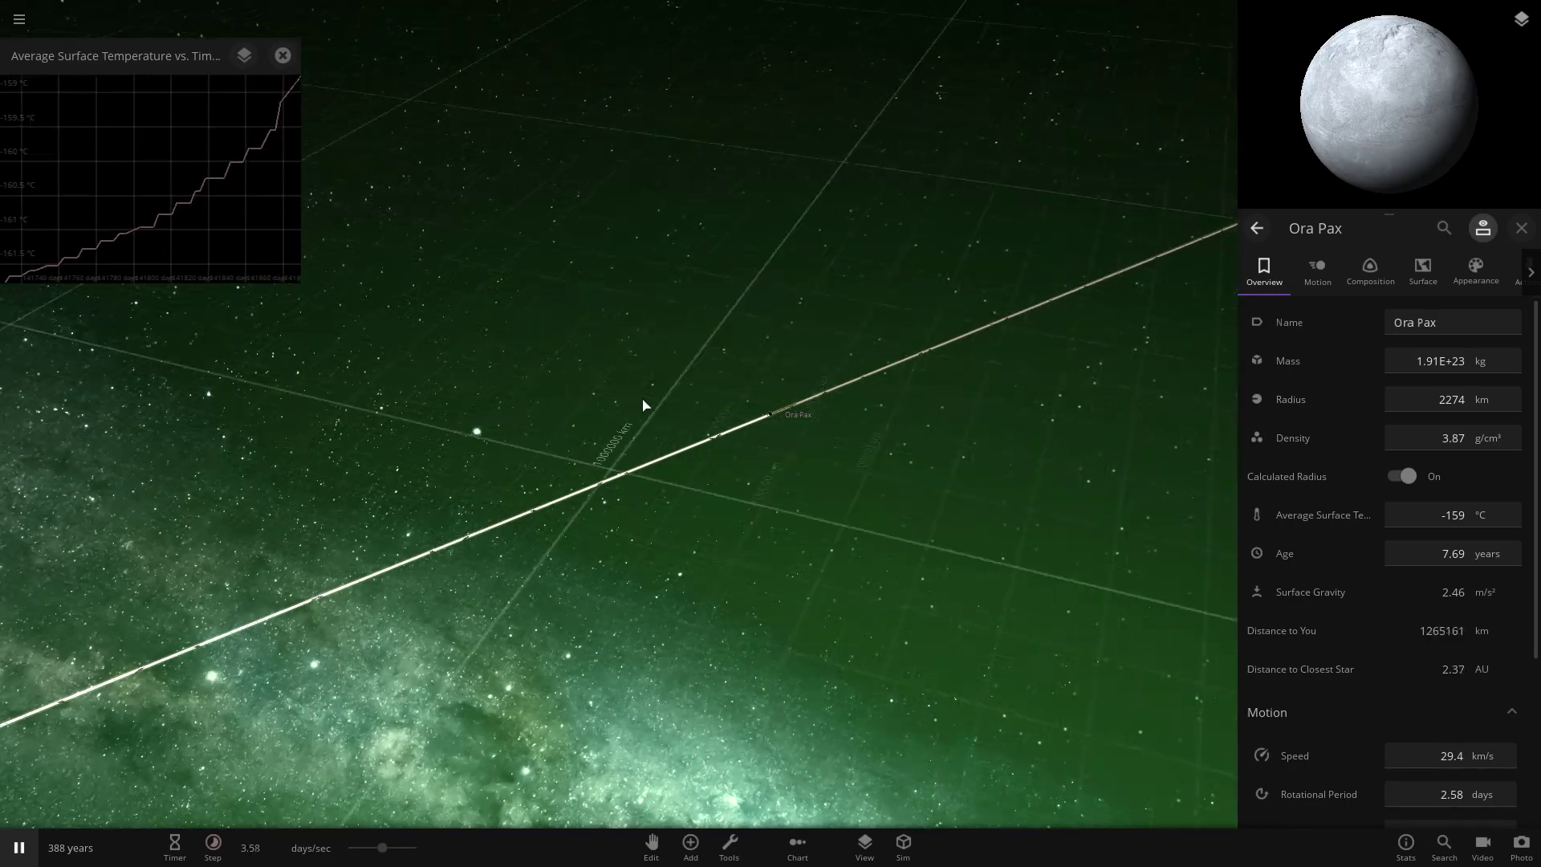
scroll(702, 390, "up", 15)
mouse_move(702, 390)
right_mouse_down()
mouse_move(787, 337)
mouse_move(853, 268)
mouse_move(728, 394)
right_mouse_up()
scroll(730, 394, "down", 5)
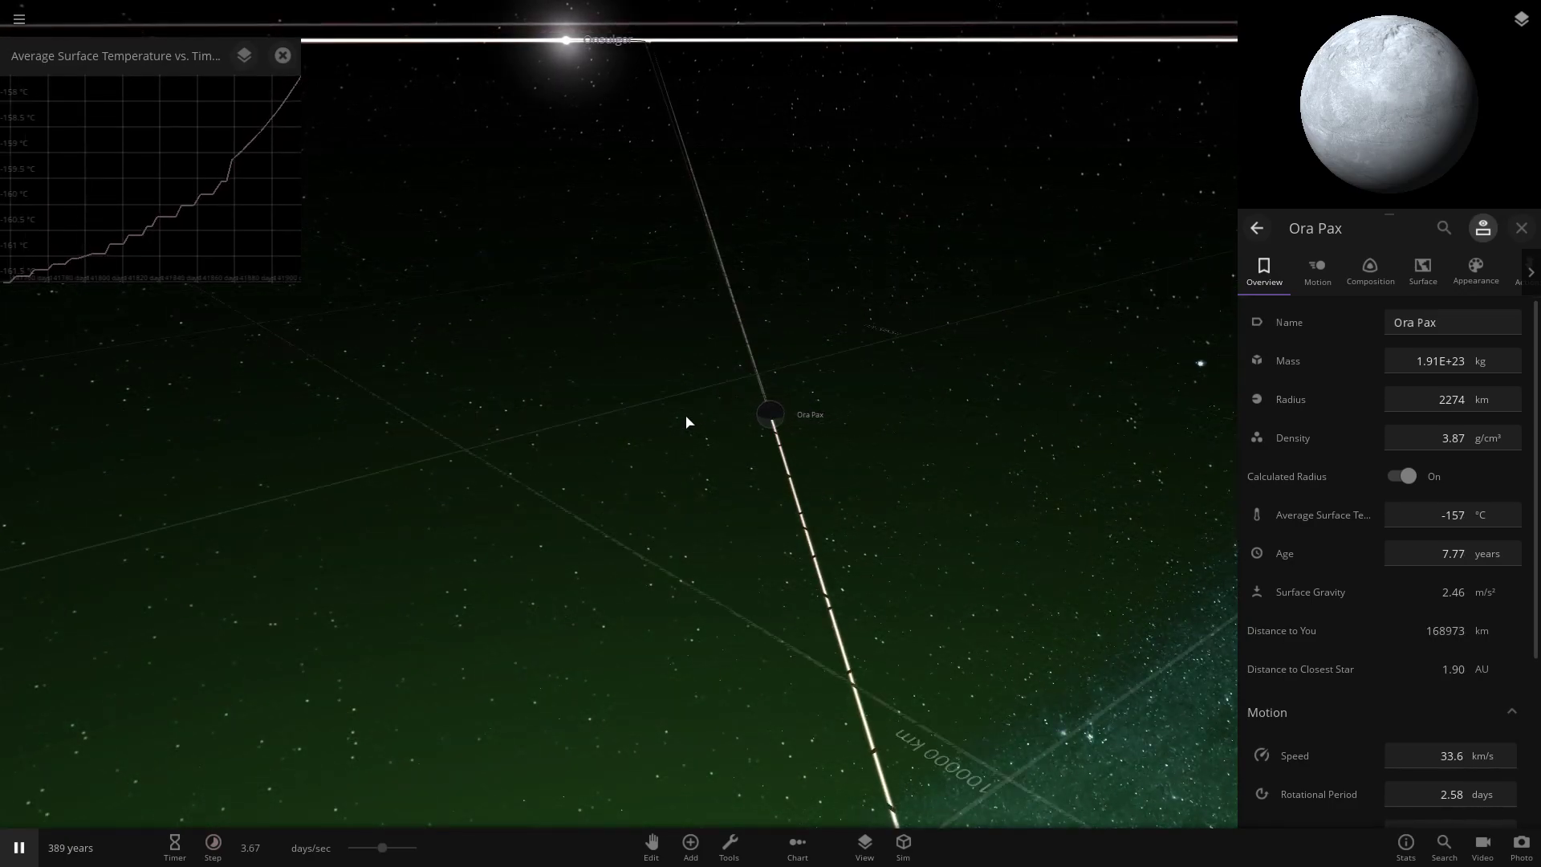
scroll(805, 417, "up", 6)
scroll(776, 351, "down", 4)
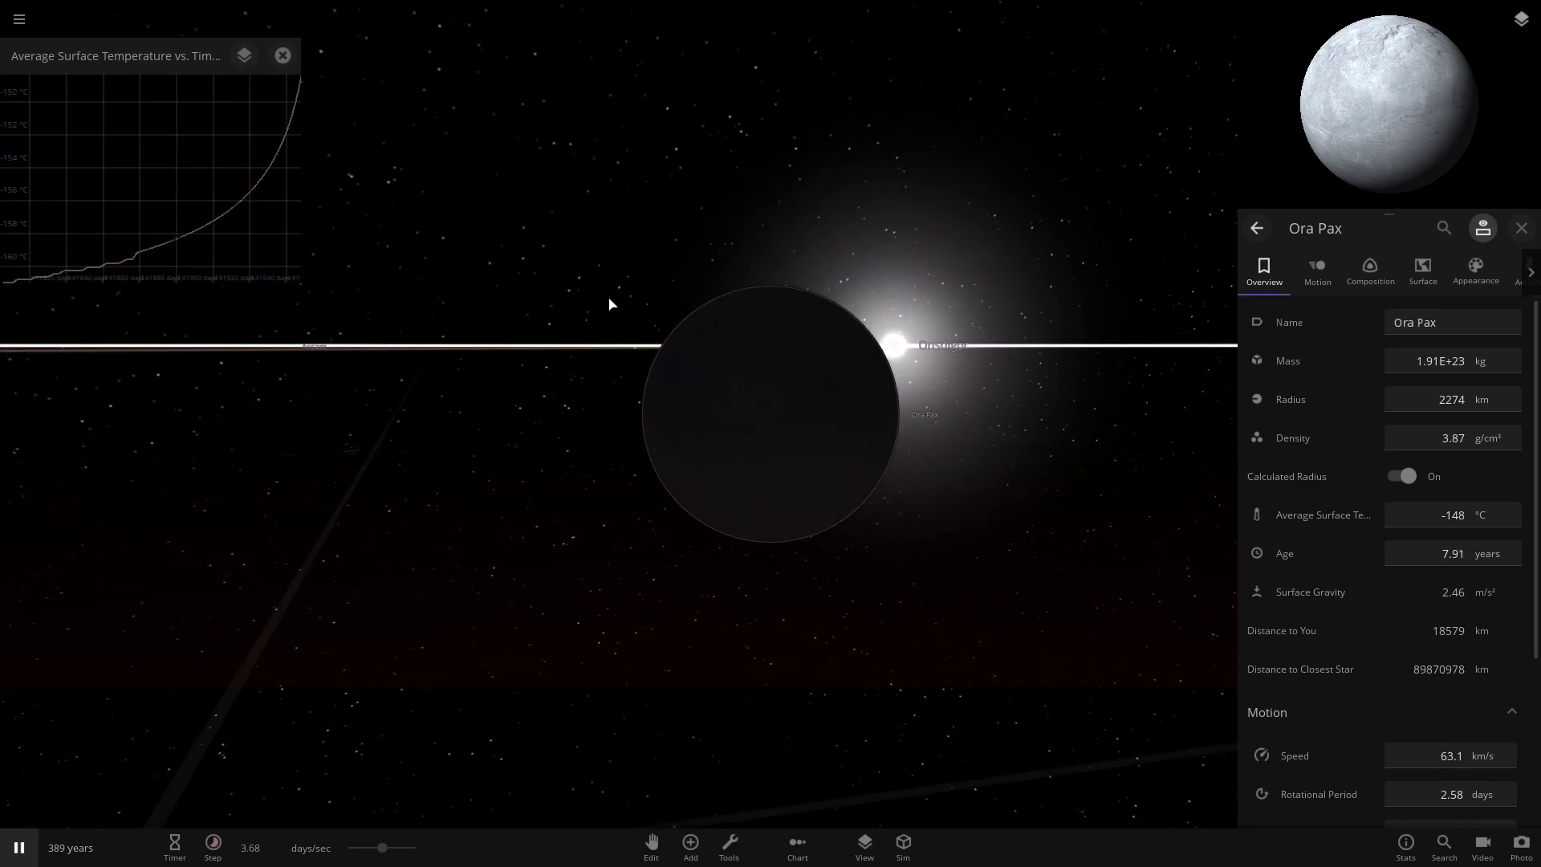
Step: Slow the simulation to about 15 hours per second, then to about 1 hour per second, following Ora Pax toward Onsulgor
key("space")
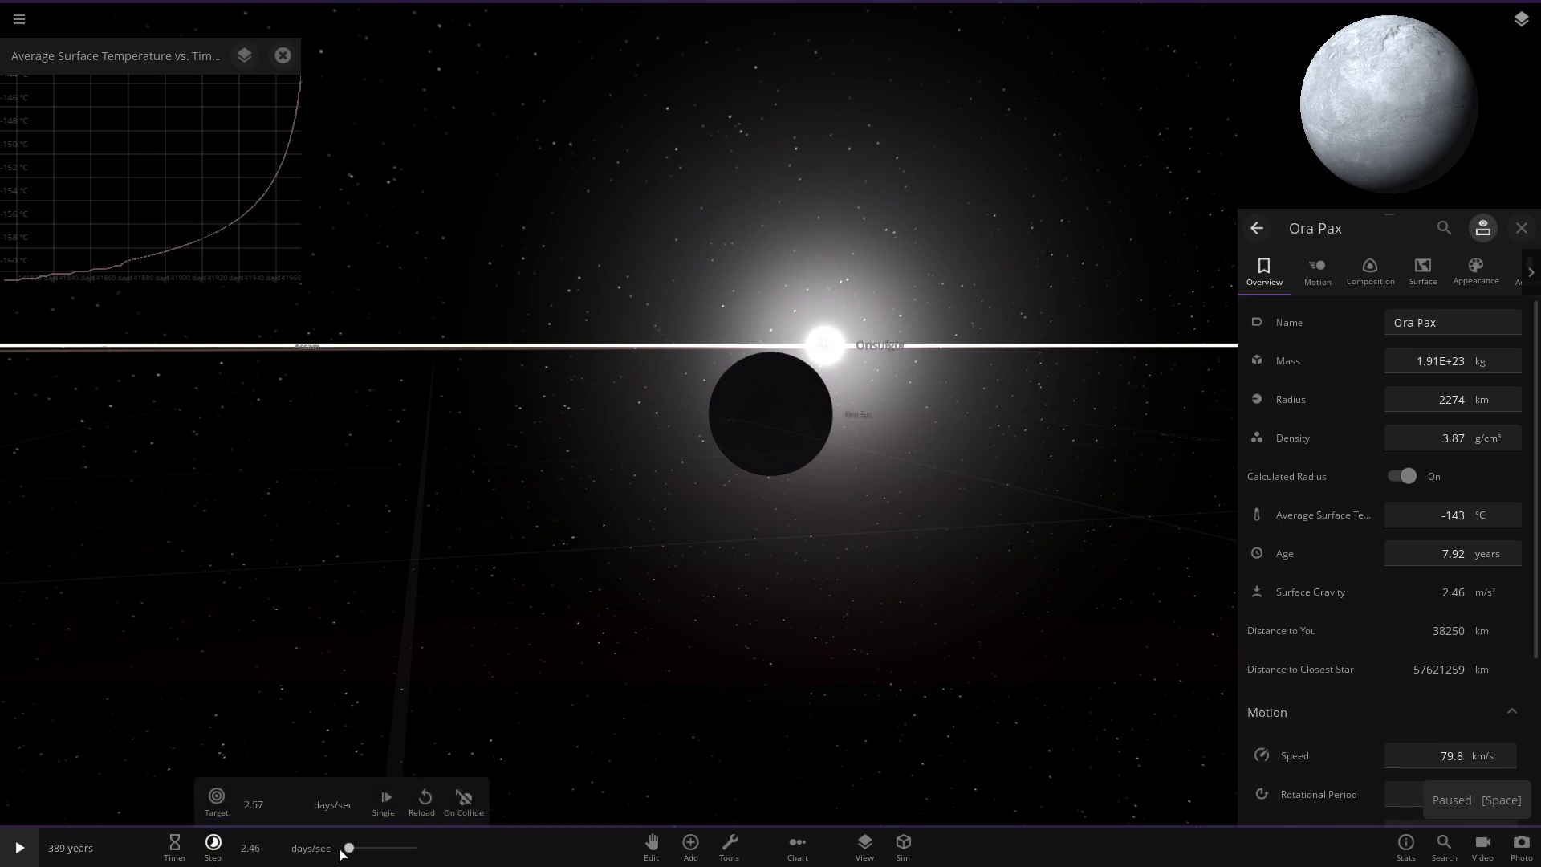
left_click_drag(343, 851, 345, 850)
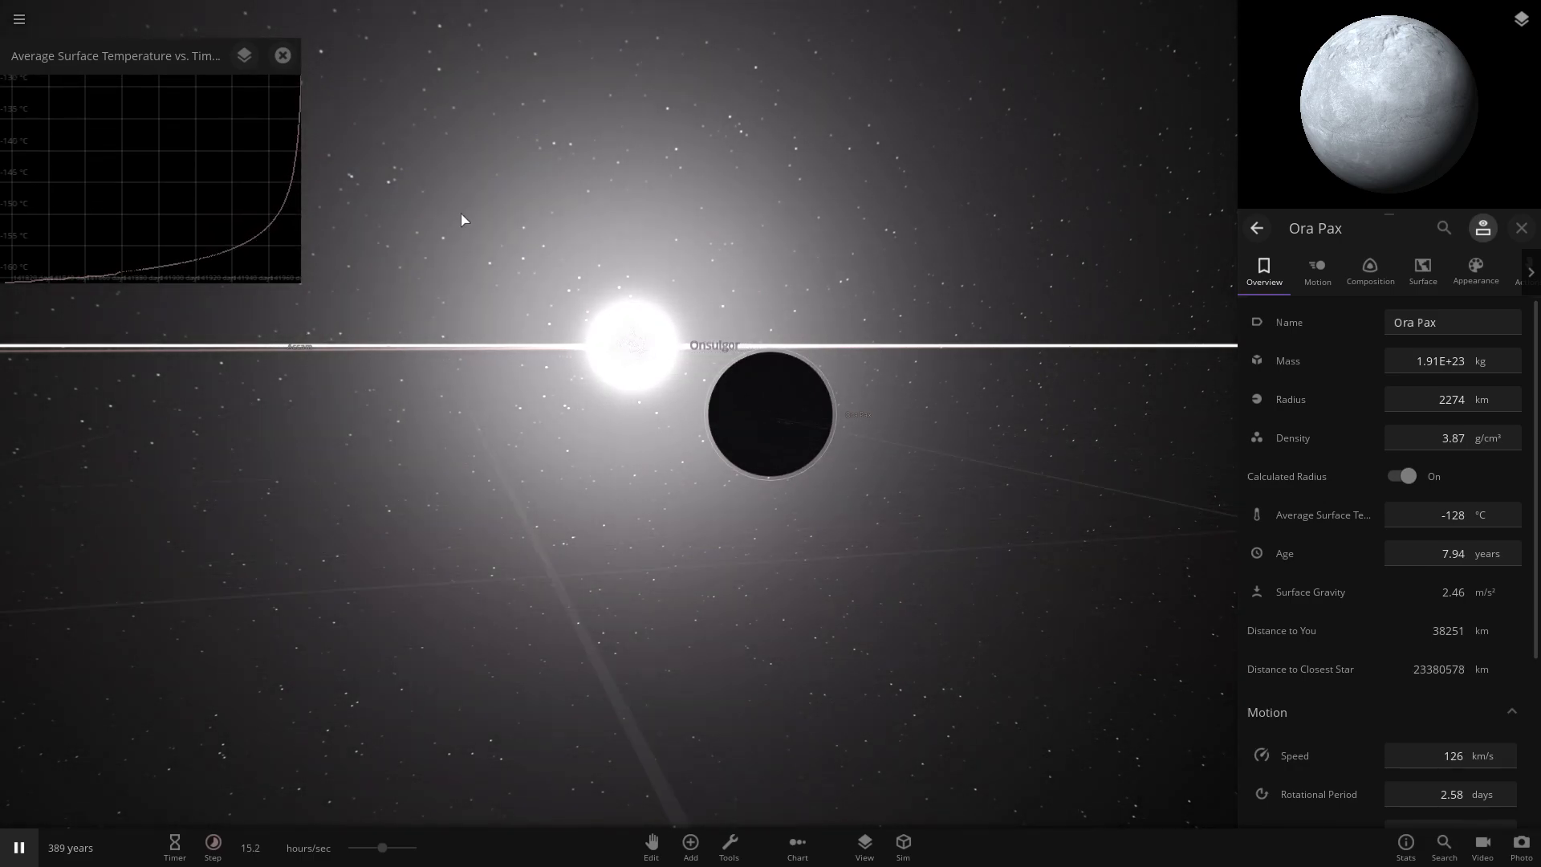
mouse_move(260, 164)
key("space")
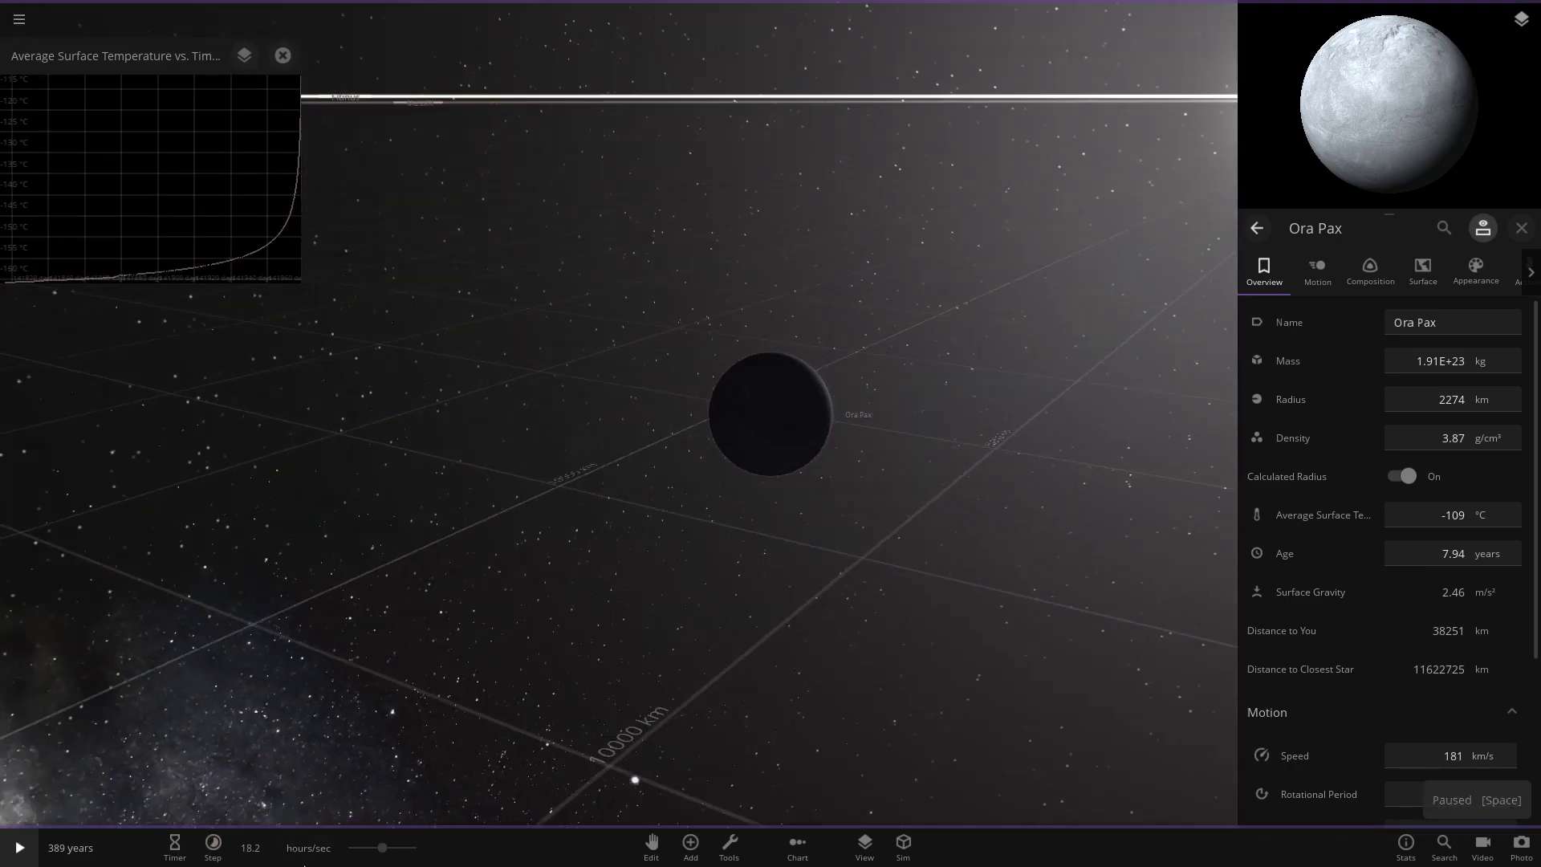
left_click_drag(385, 851, 277, 865)
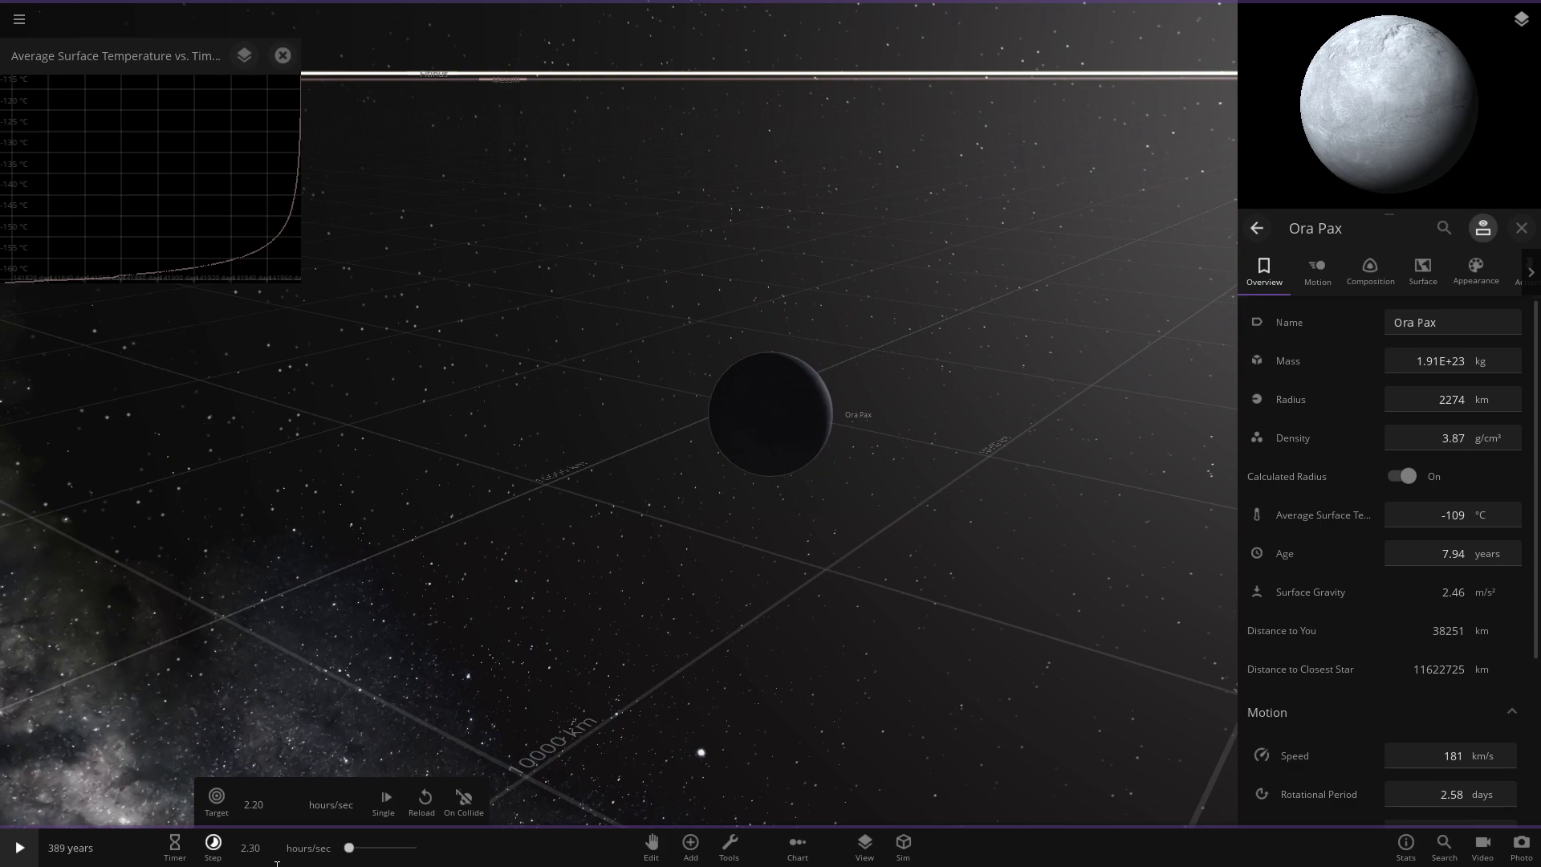
key("space")
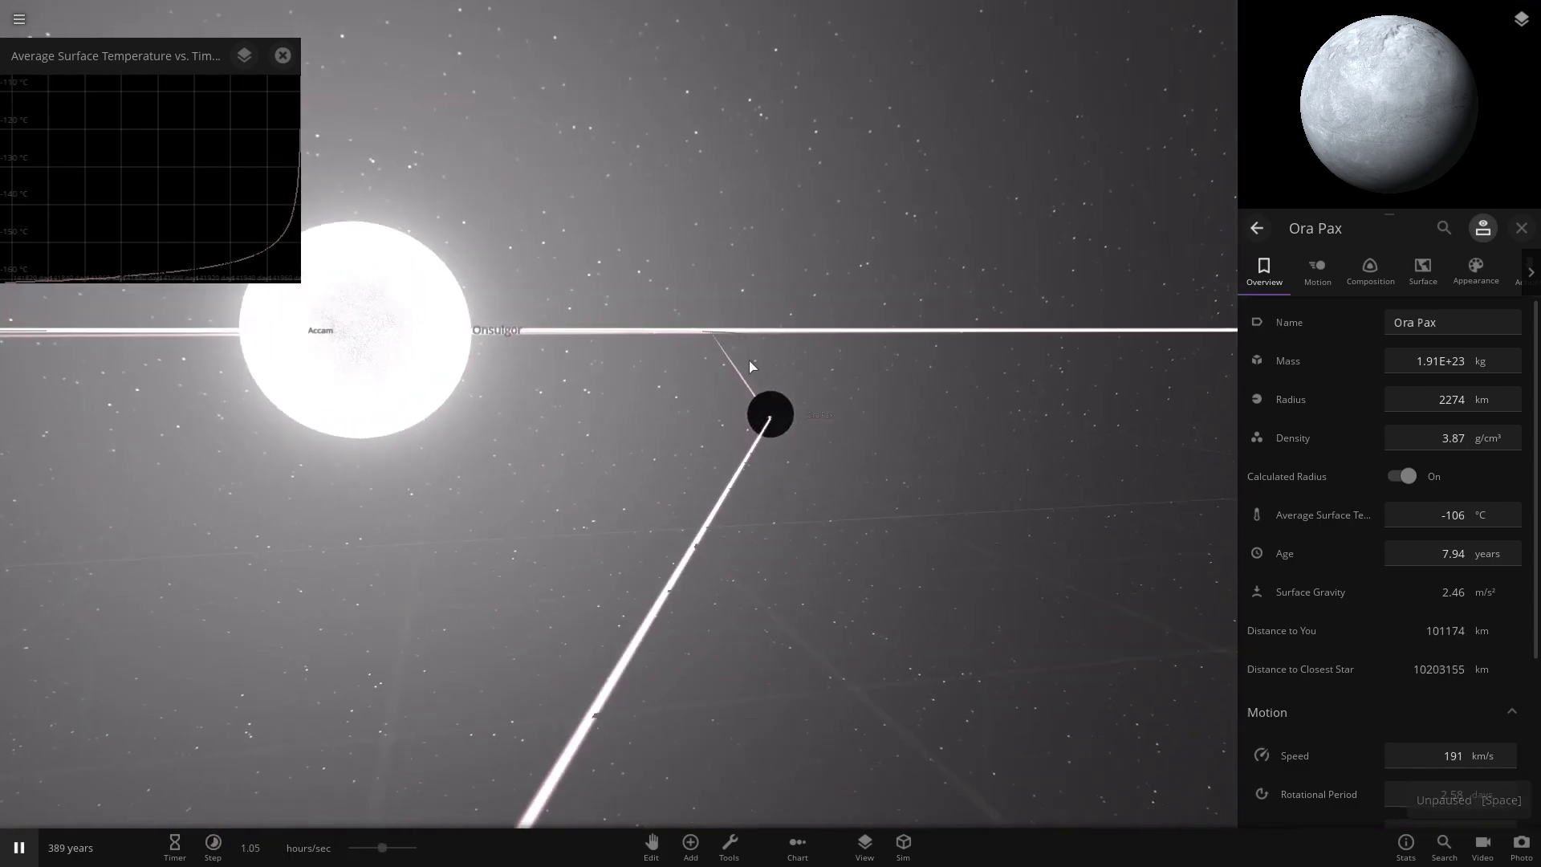
scroll(768, 398, "up", 3)
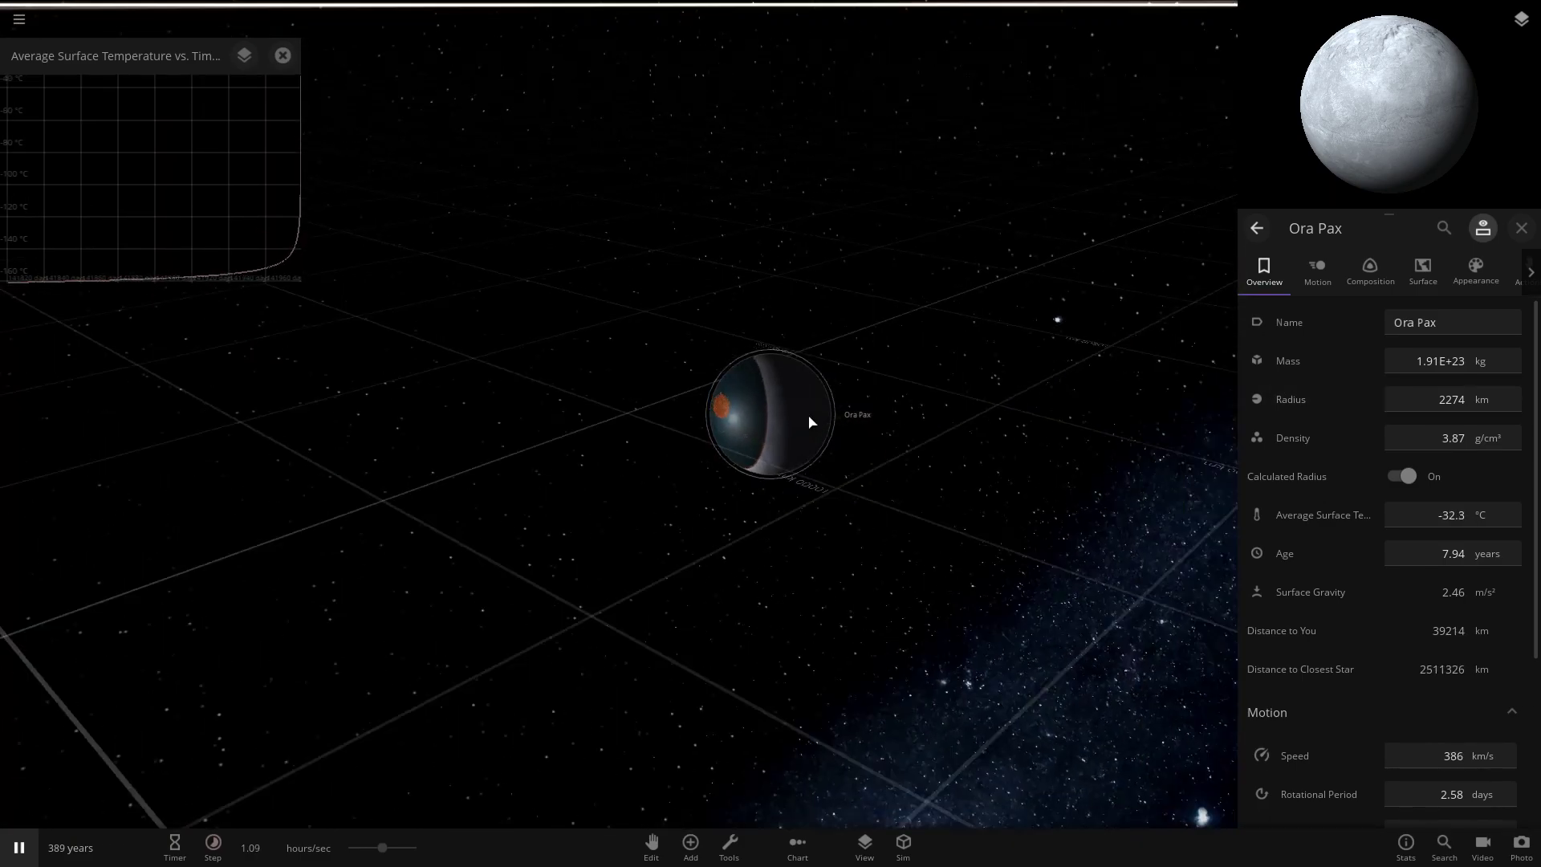
Step: Pause the simulation and examine Ora Pax's star-facing hemisphere and the edge of its ice from several angles up close
key("space")
scroll(897, 401, "up", 5)
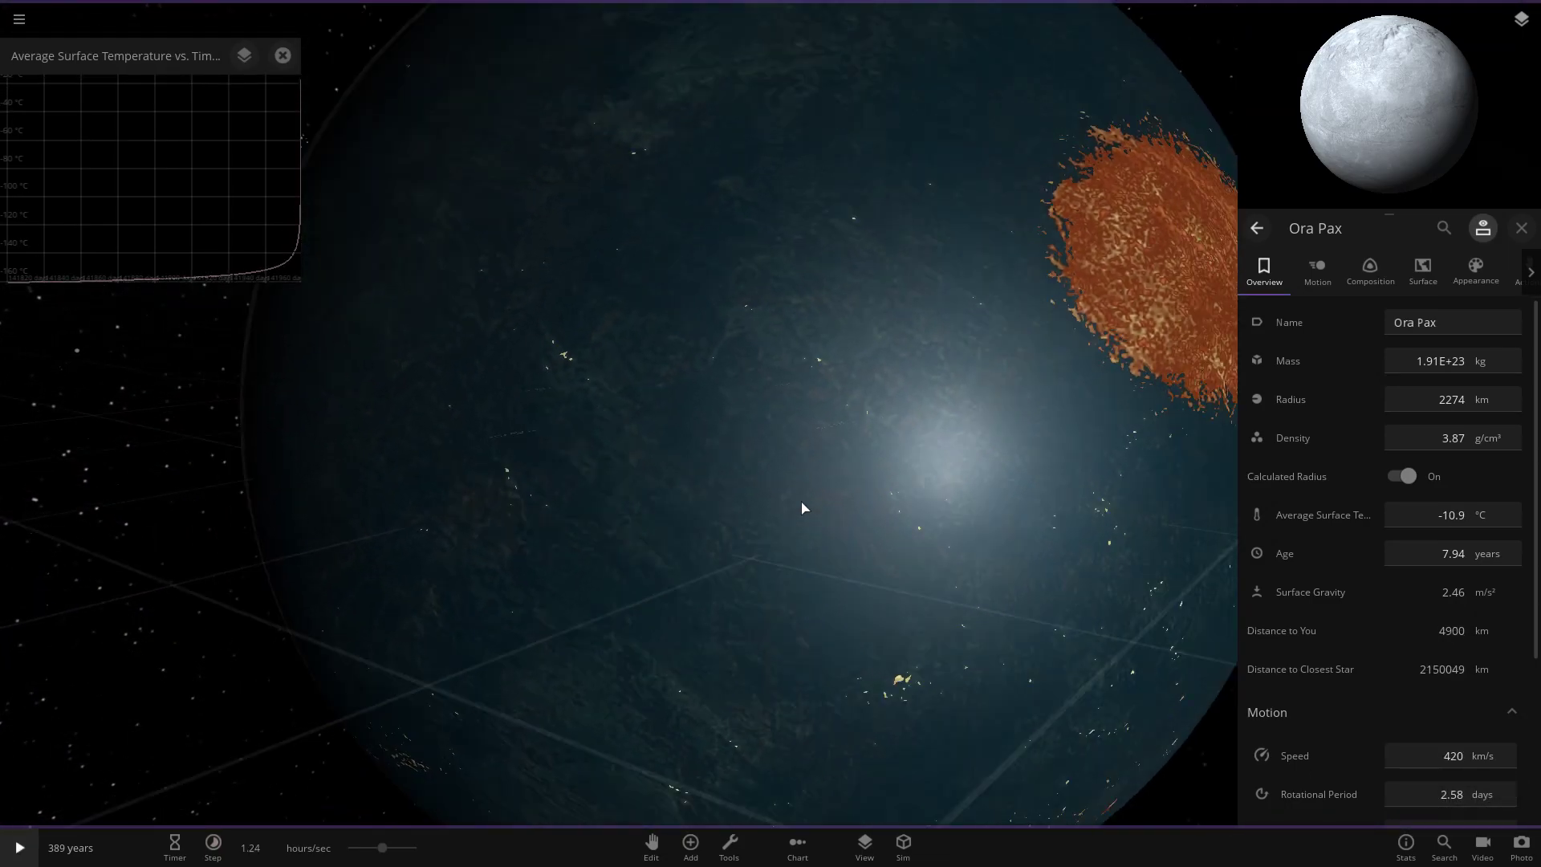
scroll(803, 514, "down", 3)
right_click_drag(1085, 483, 771, 413)
scroll(771, 412, "up", 2)
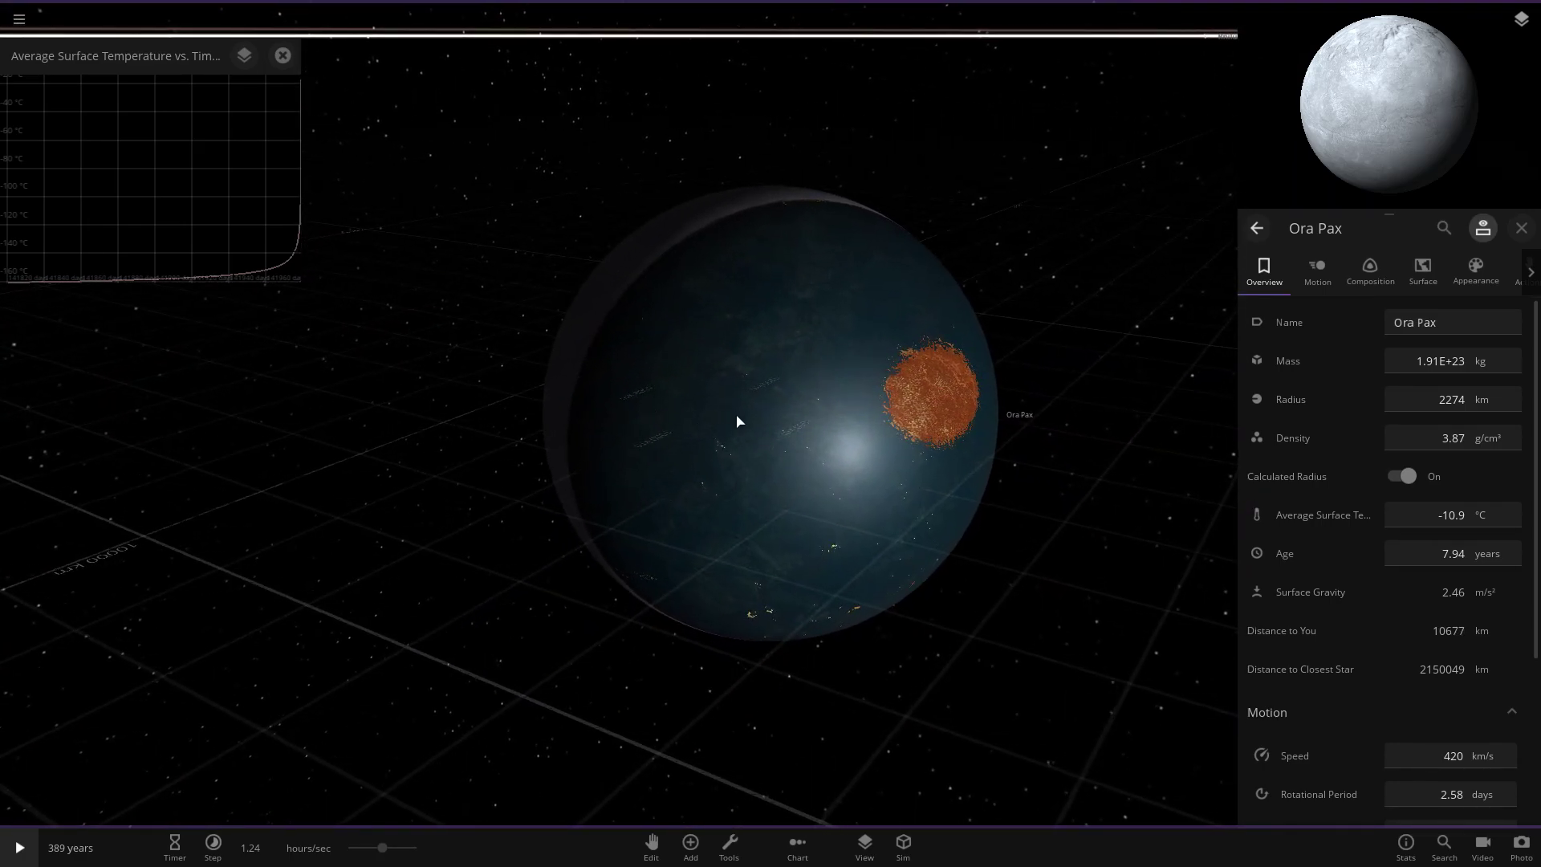
scroll(739, 422, "up", 3)
right_click_drag(712, 533, 531, 430)
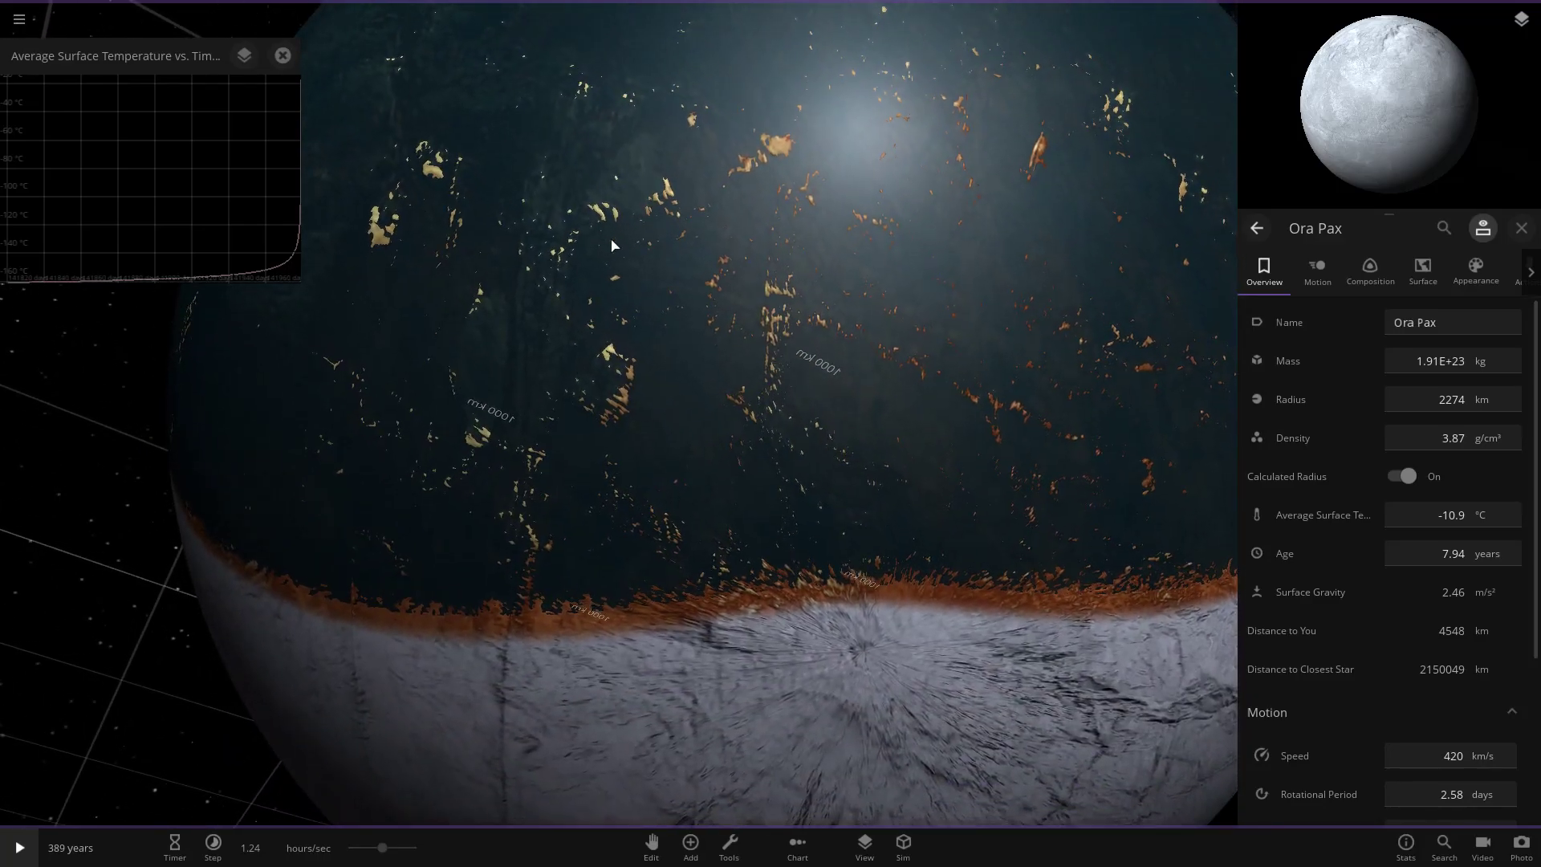
scroll(531, 430, "down", 4)
left_click_drag(533, 428, 995, 506)
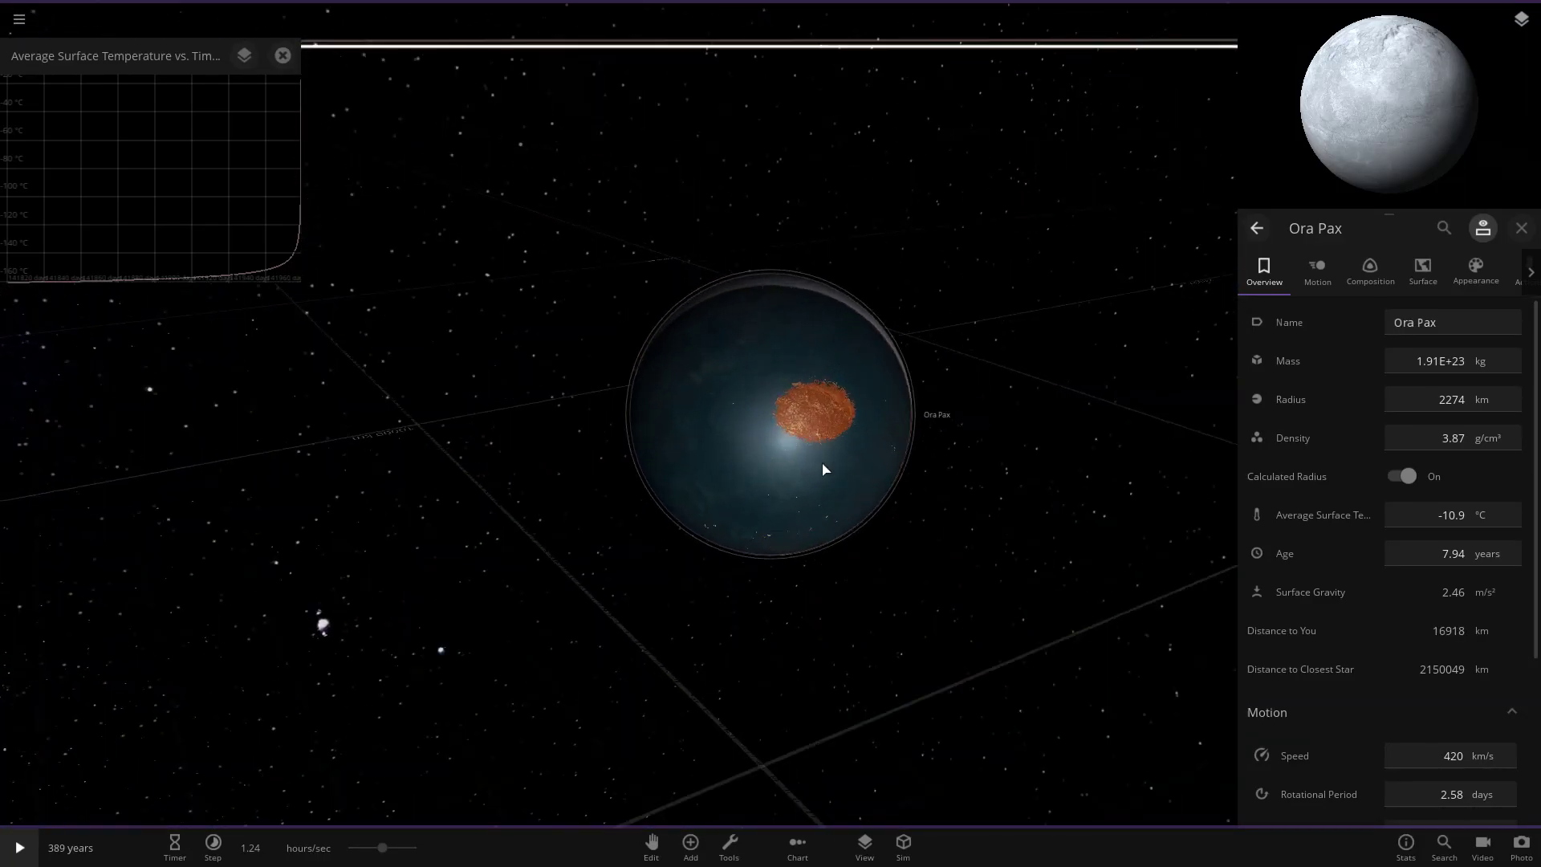
scroll(824, 470, "up", 3)
Step: Read Ora Pax's surface and appearance properties, and inspect its exposed land up close
left_click(1422, 271)
scroll(1368, 424, "down", 5)
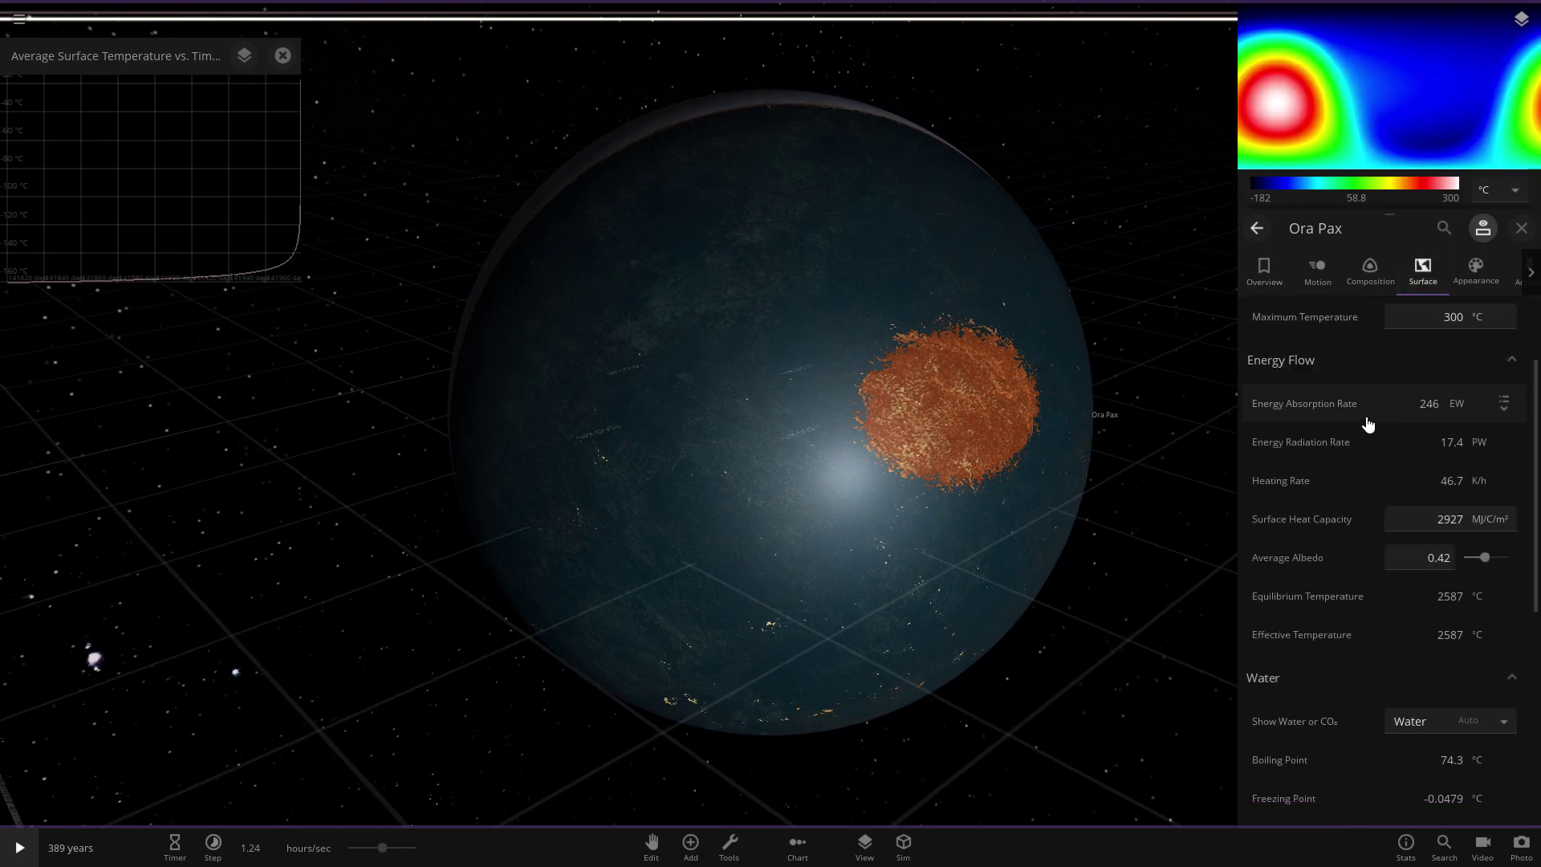
scroll(1368, 424, "down", 5)
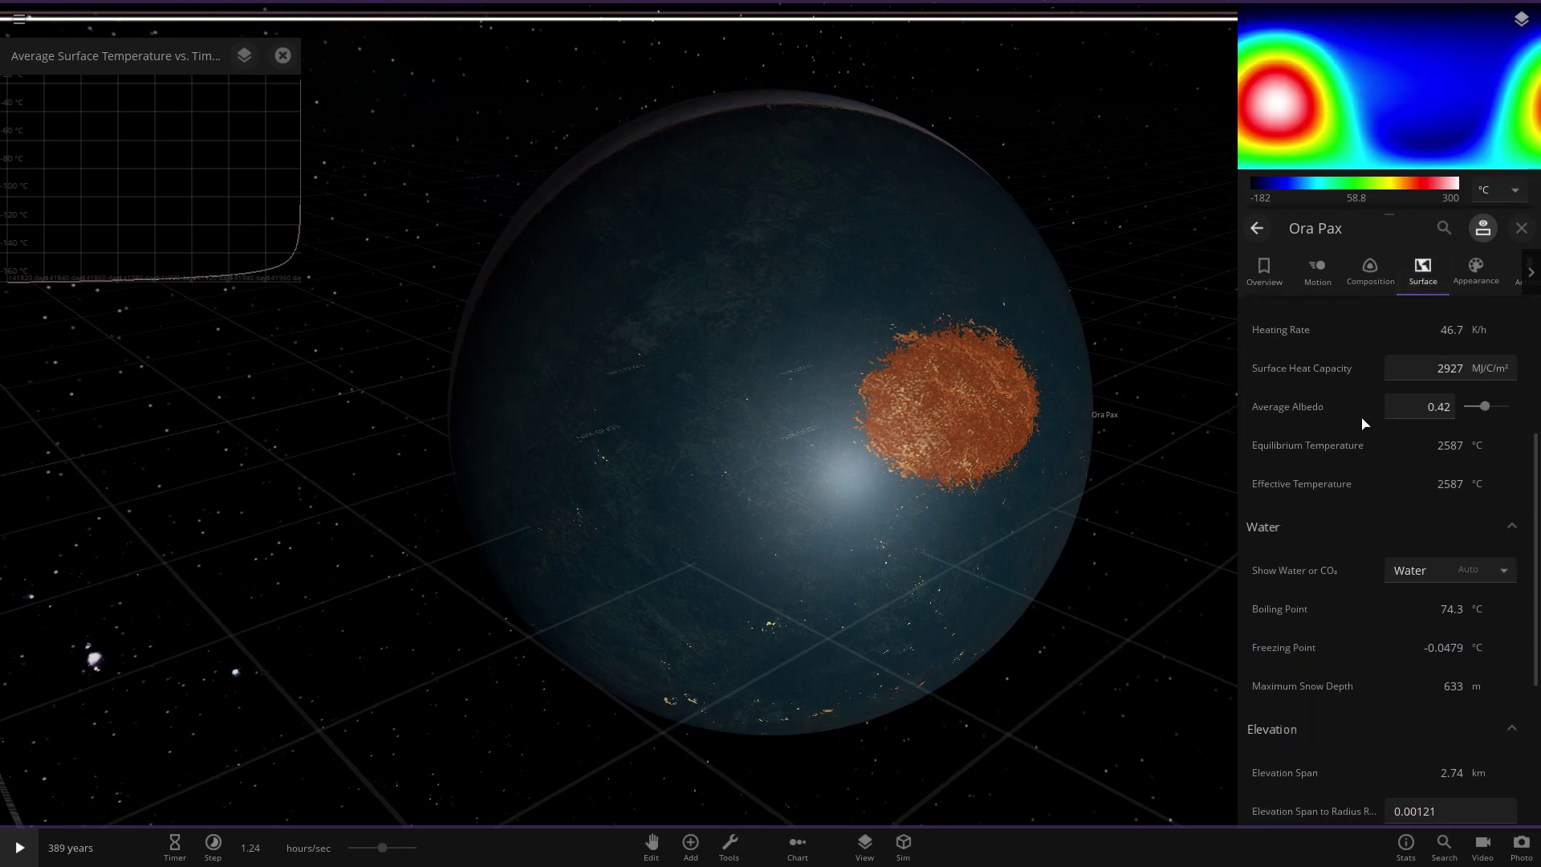
left_click(1496, 287)
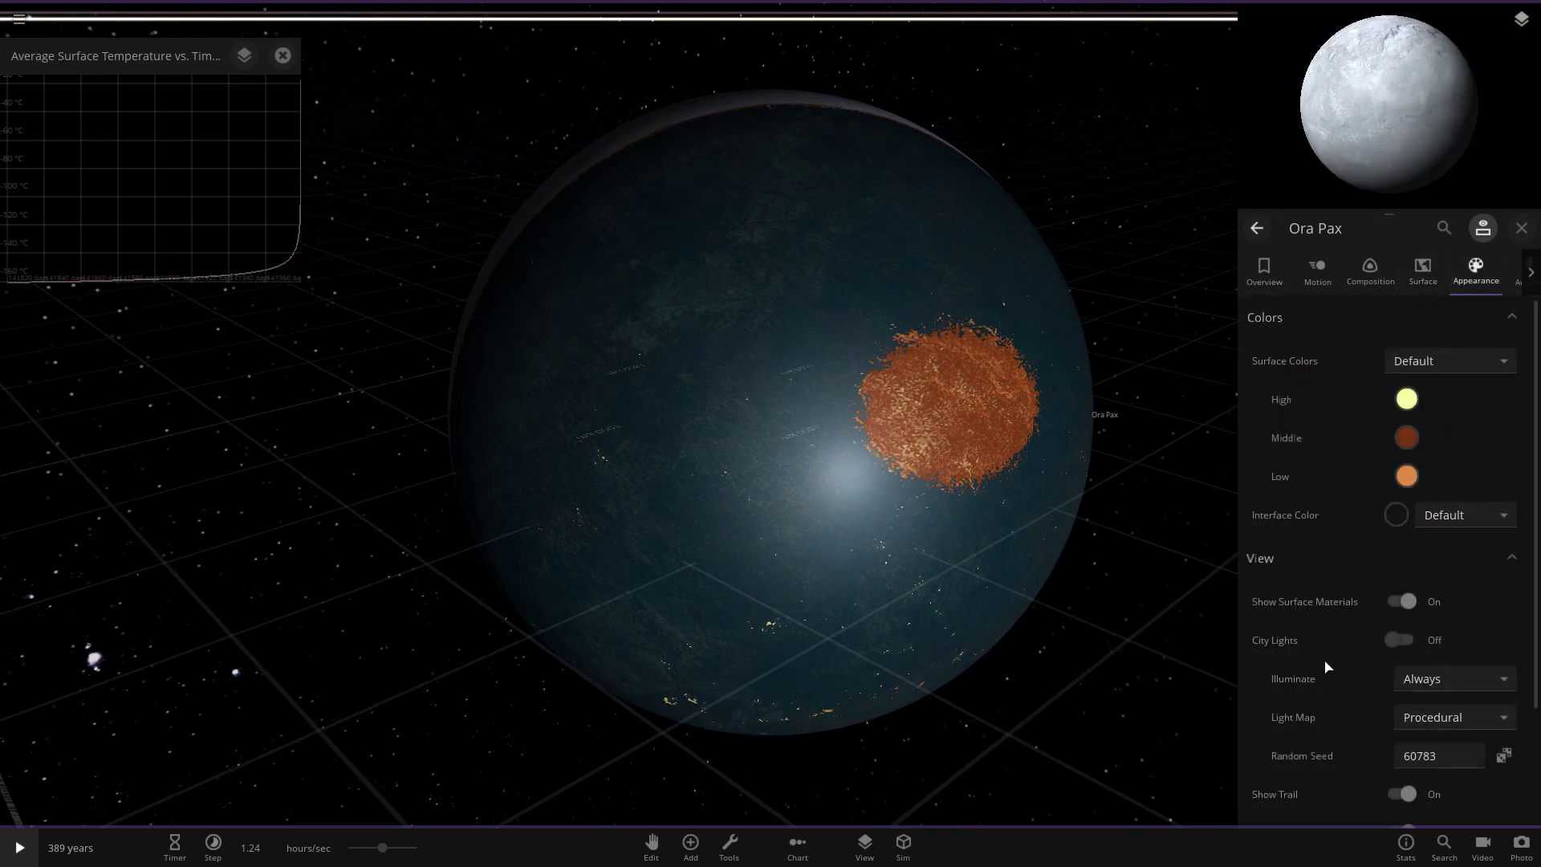
scroll(1364, 601, "down", 2)
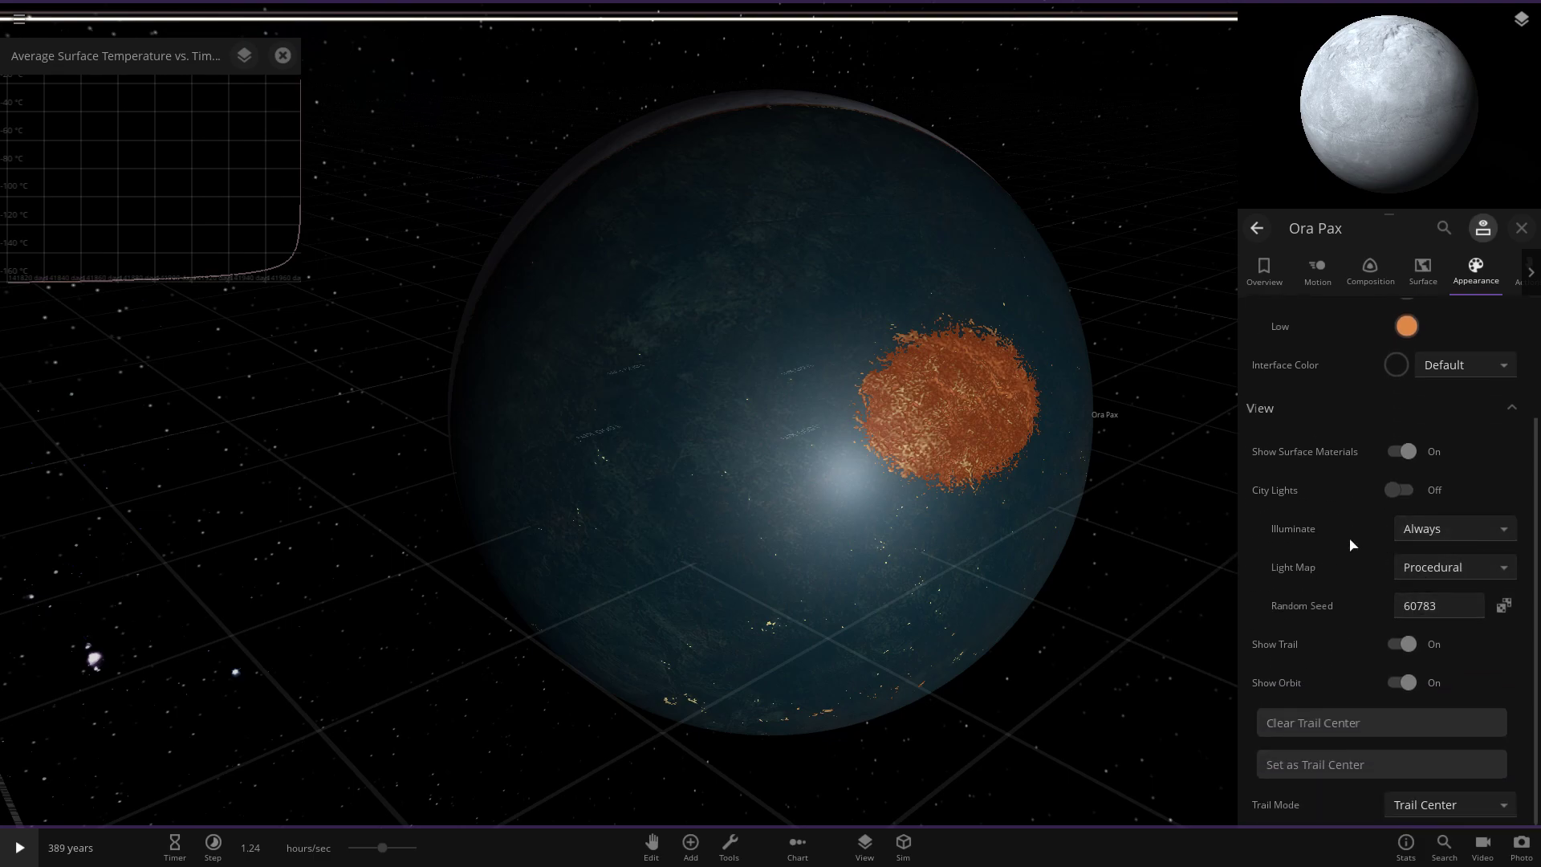
scroll(664, 509, "down", 5)
scroll(663, 504, "up", 5)
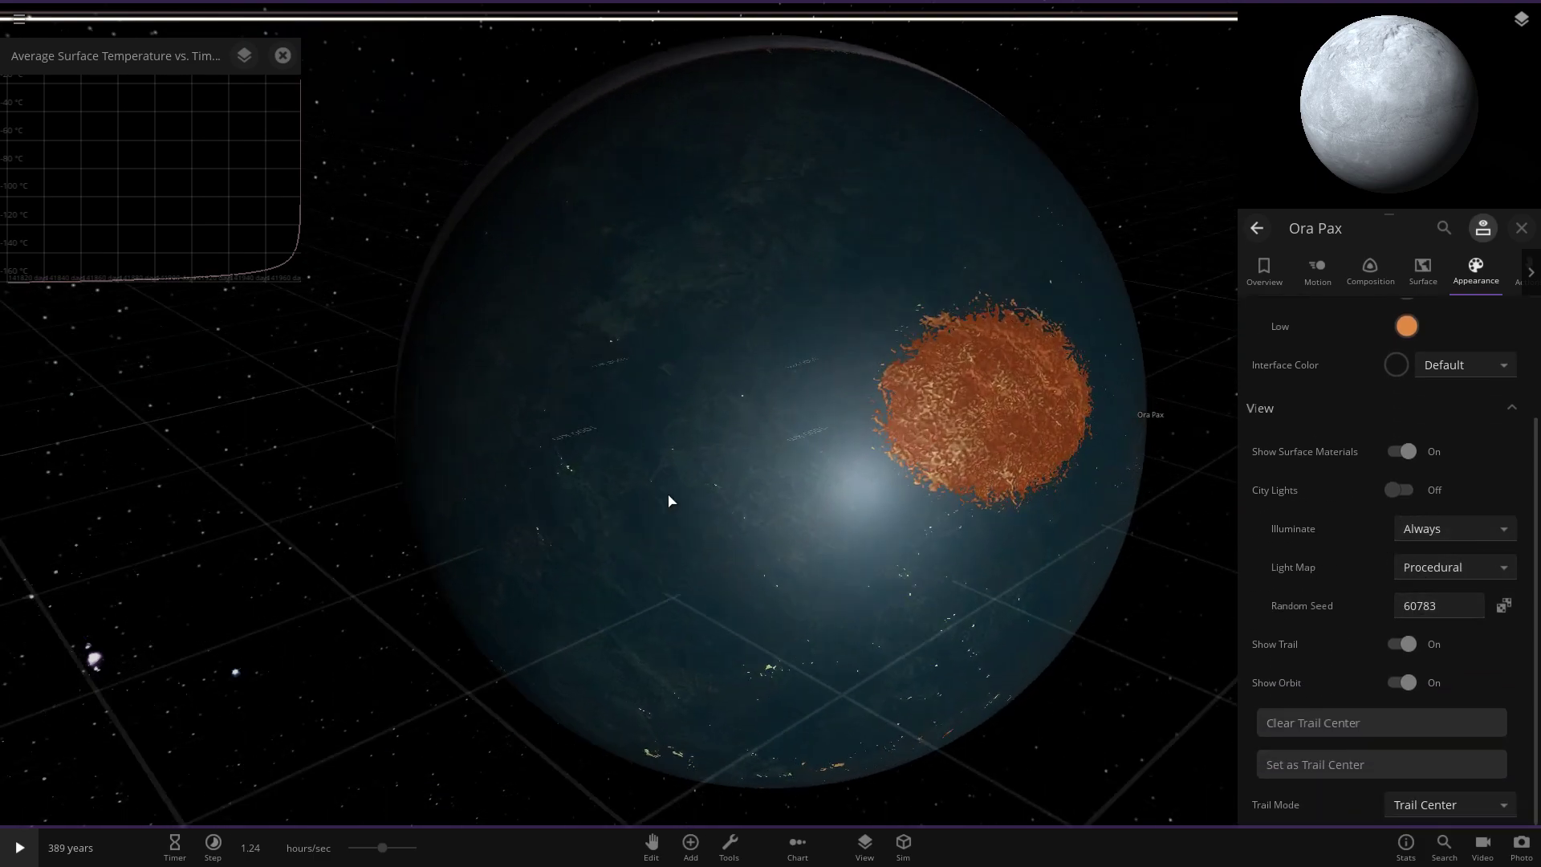
scroll(820, 728, "up", 5)
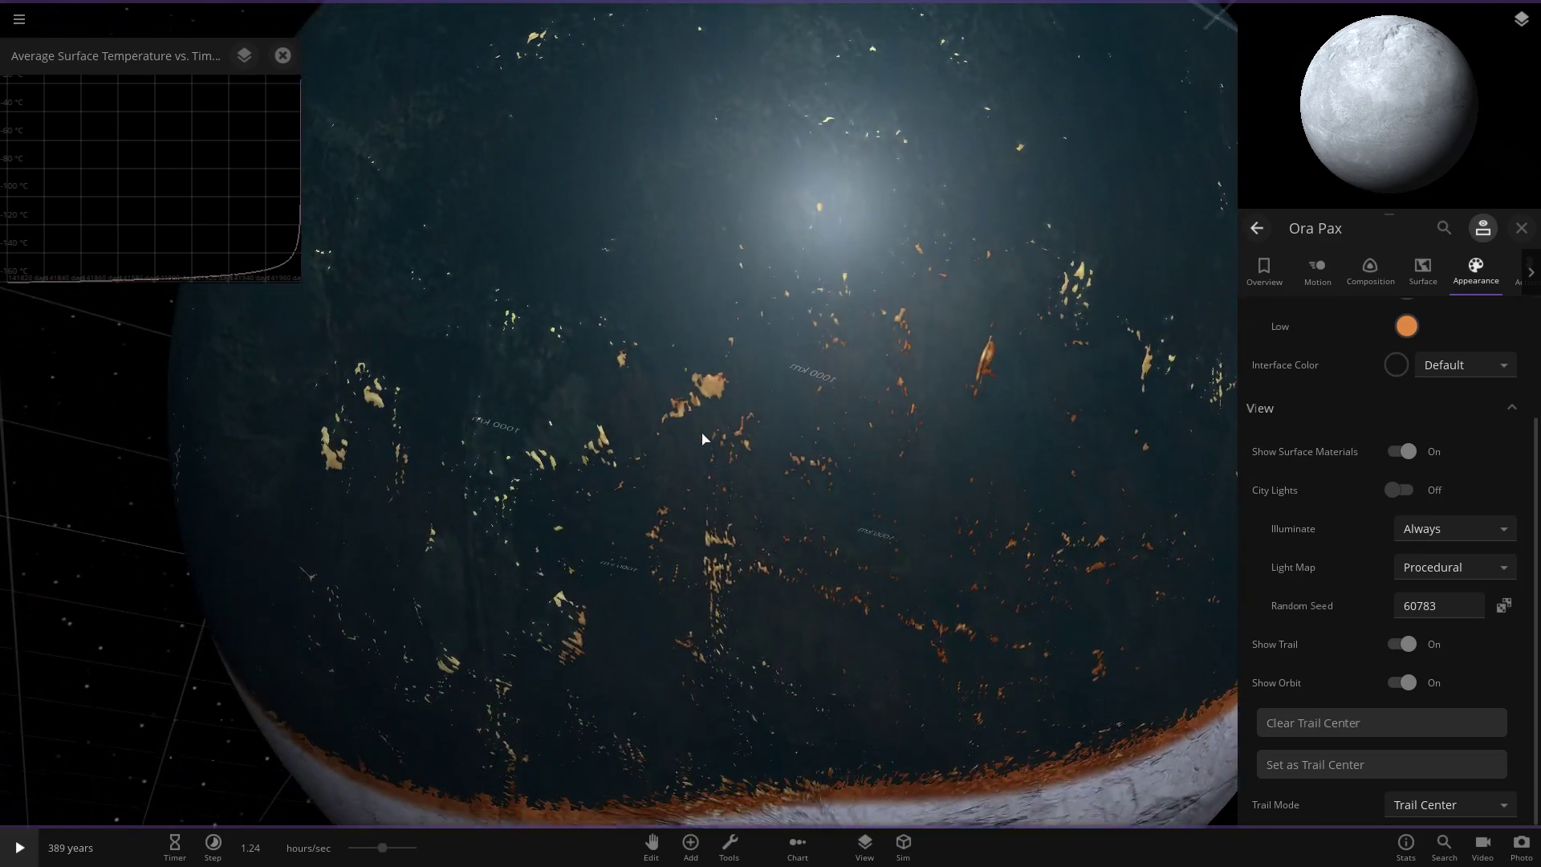
right_click_drag(702, 439, 727, 371)
Step: Run the simulation until Ora Pax passes close beside Onsulgor, pause it, and show the moon's surface temperature map
scroll(736, 588, "down", 5)
key("space")
scroll(791, 398, "down", 5)
key("space")
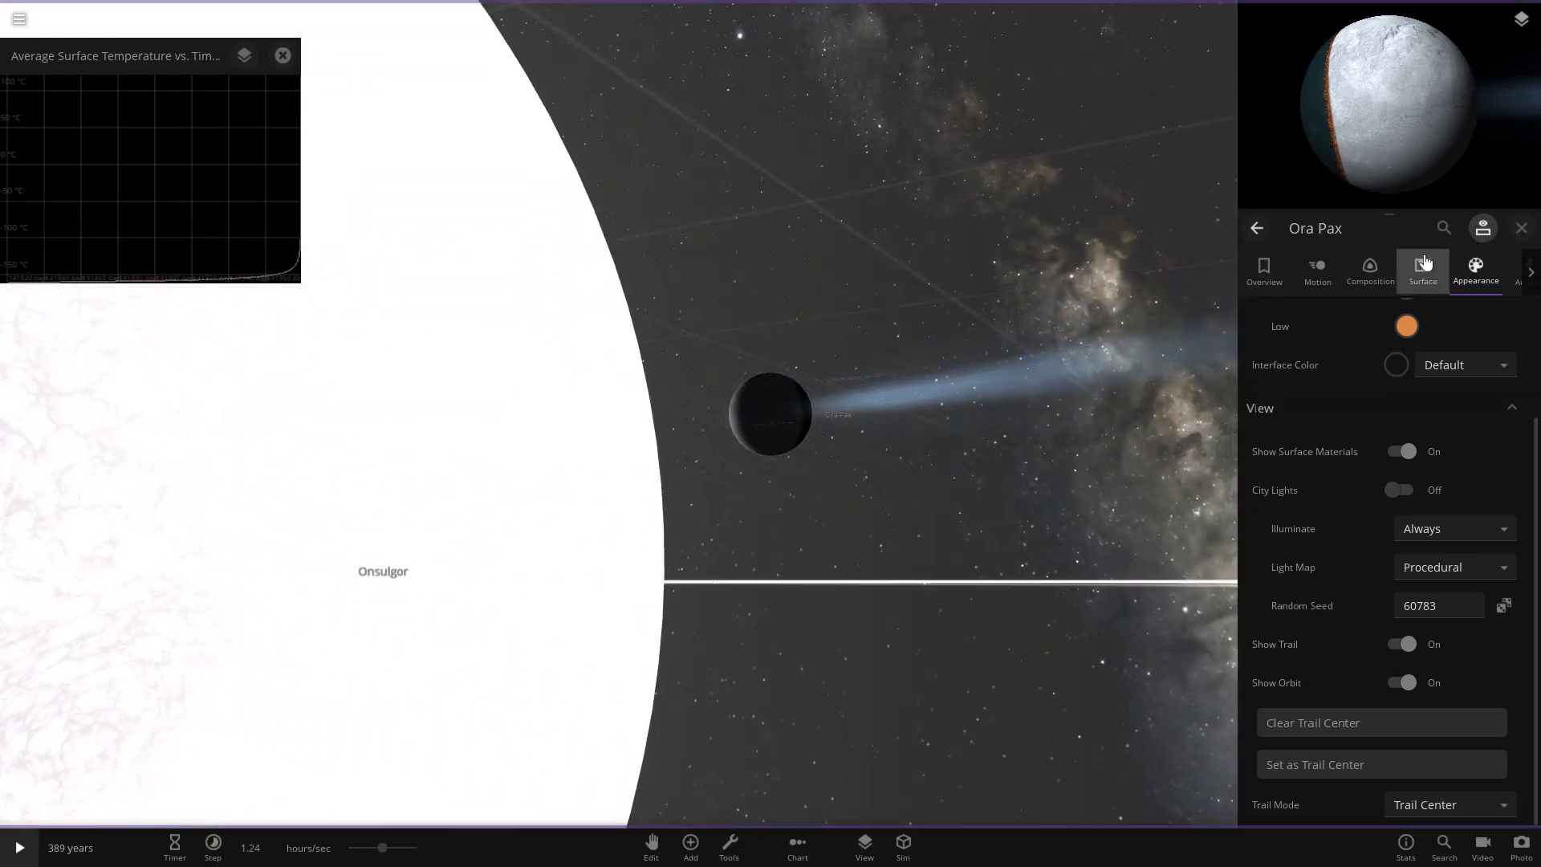
left_click(1422, 271)
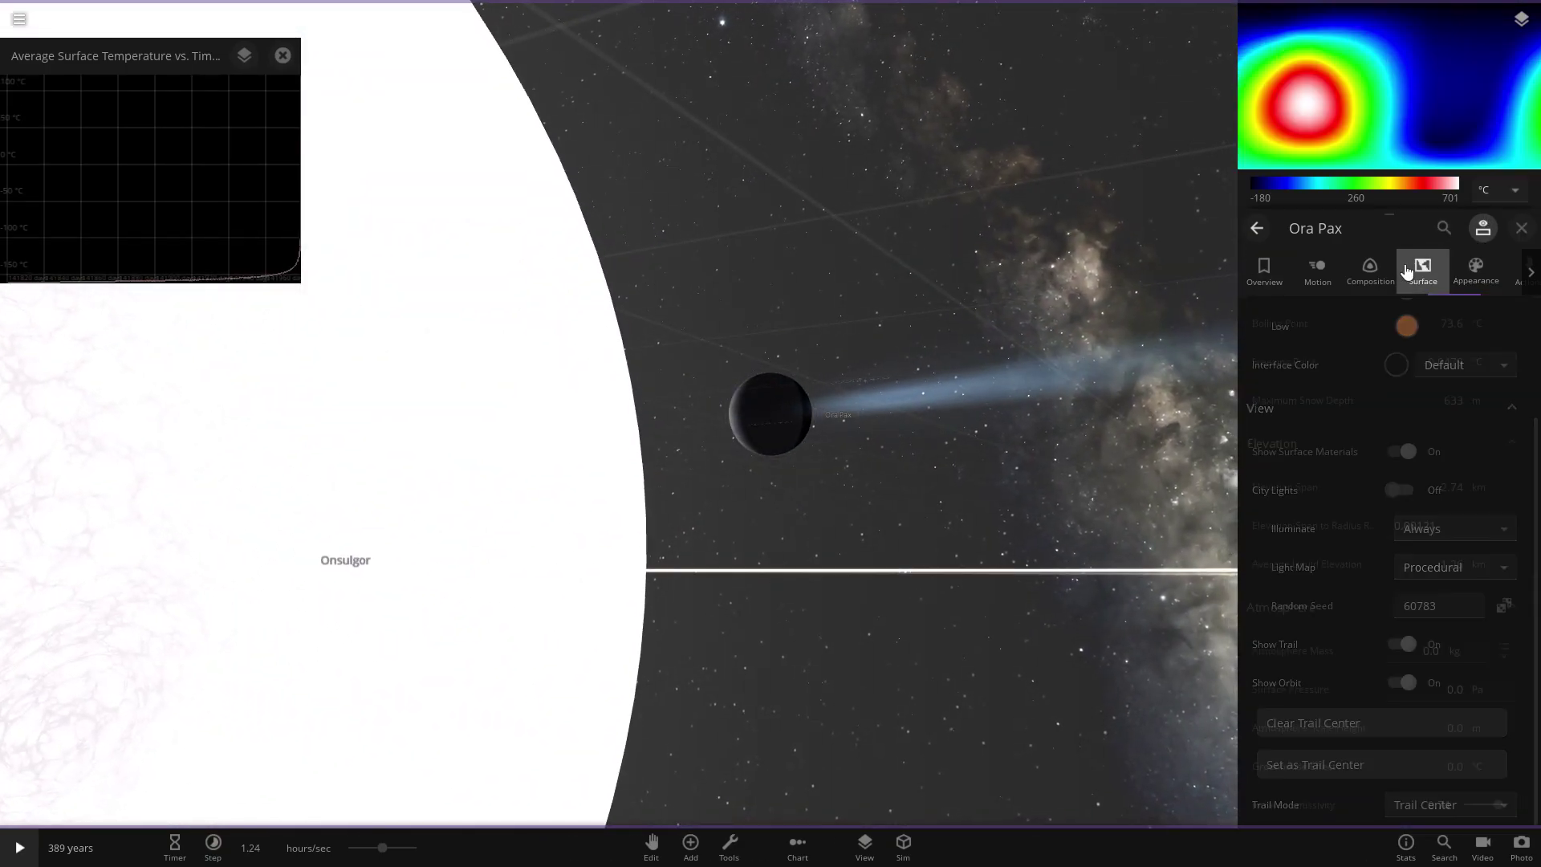
Step: Resume the simulation, watch Ora Pax heat up as it swings around Onsulgor, and close its properties
key("space")
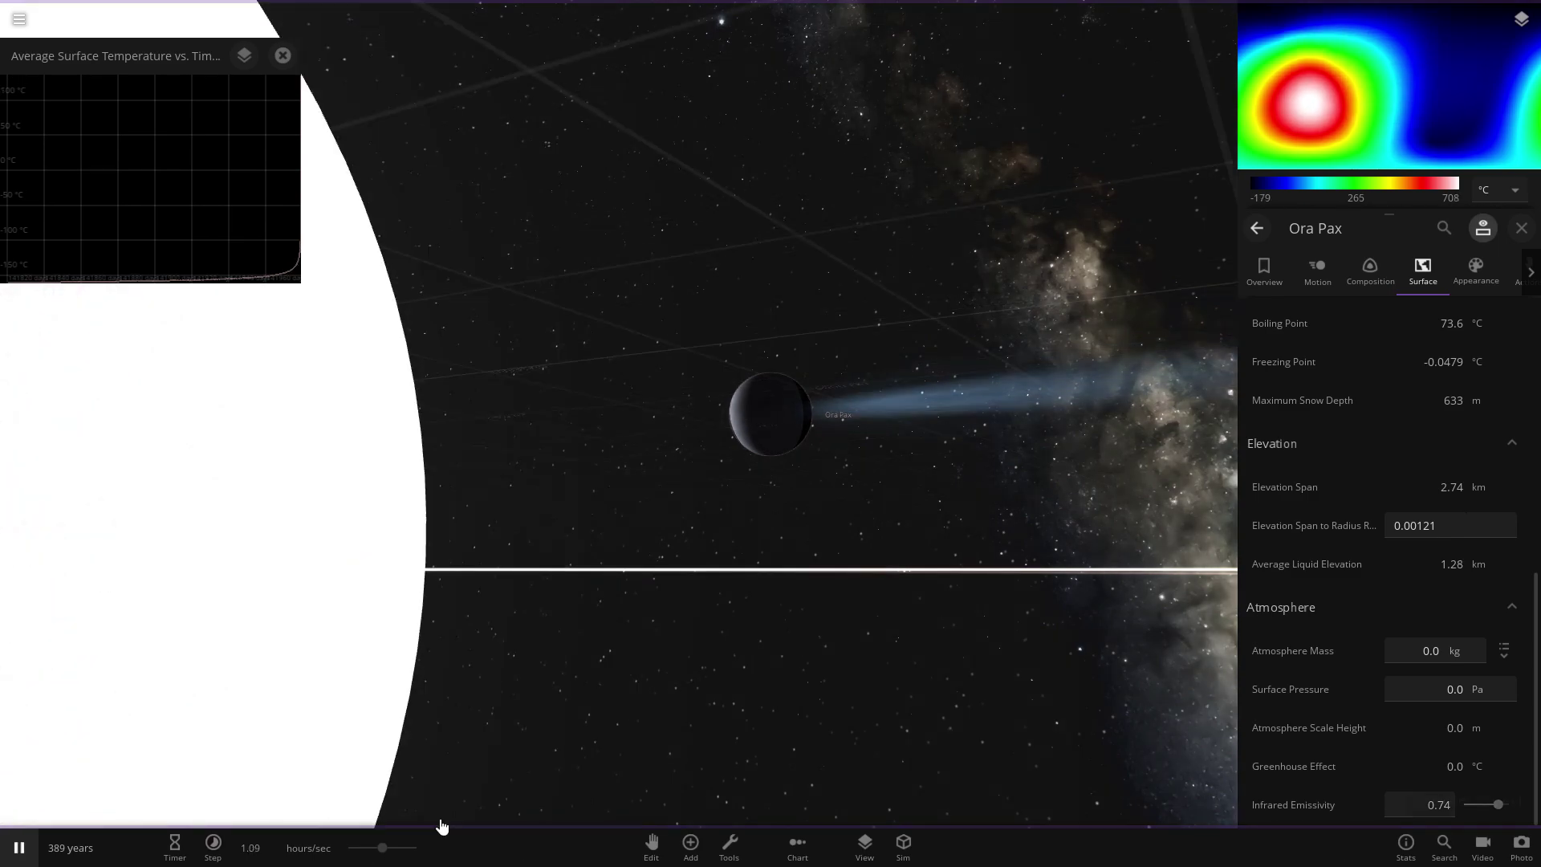
right_click_drag(883, 445, 602, 366)
left_click_drag(604, 365, 770, 375)
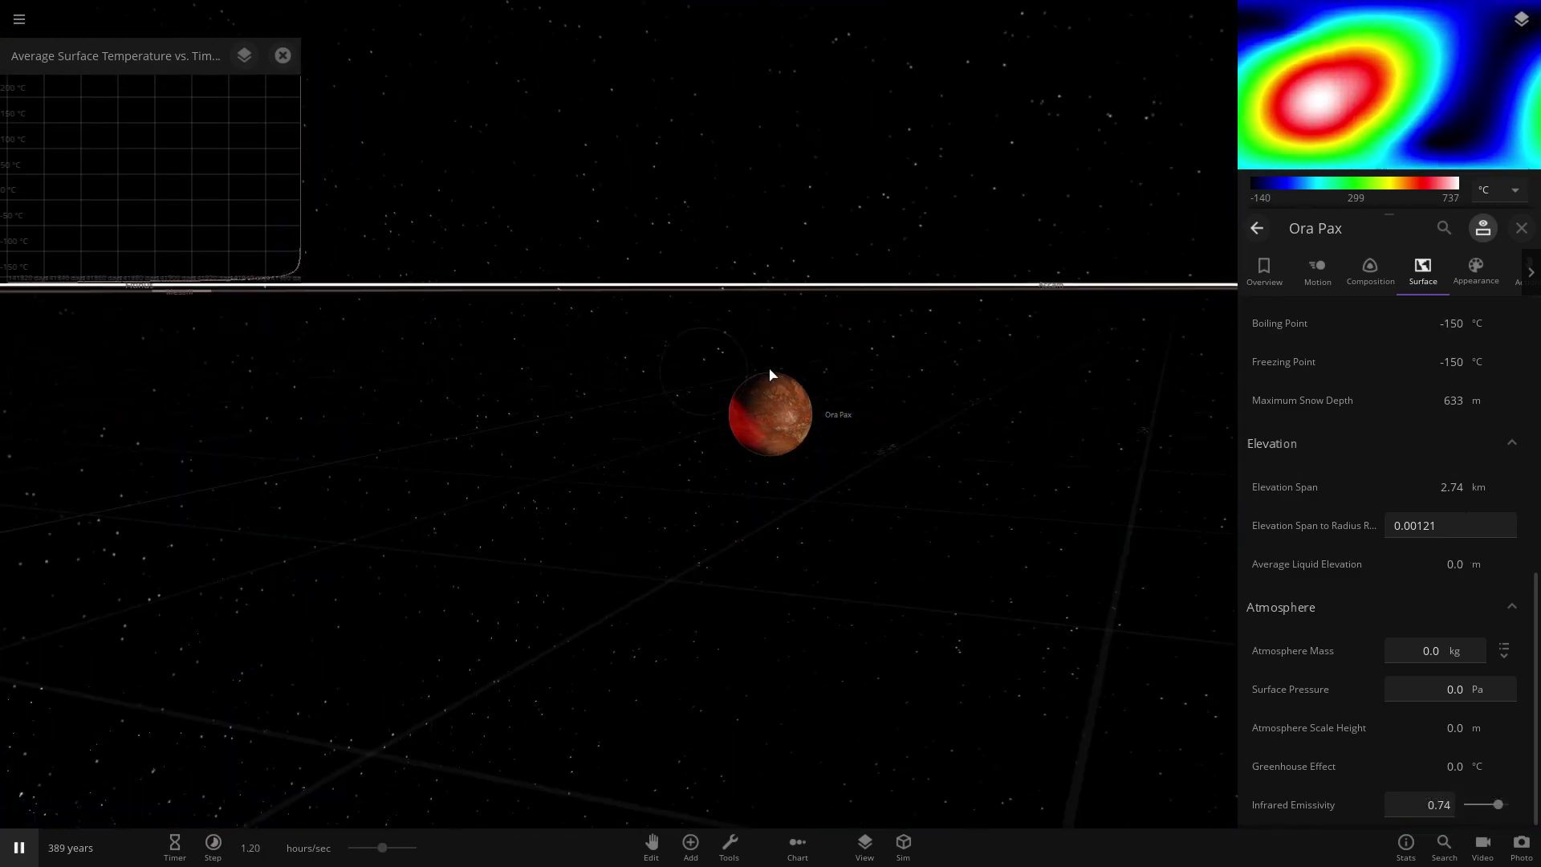
left_click(666, 367)
right_click_drag(691, 364, 1082, 363)
left_click(918, 433)
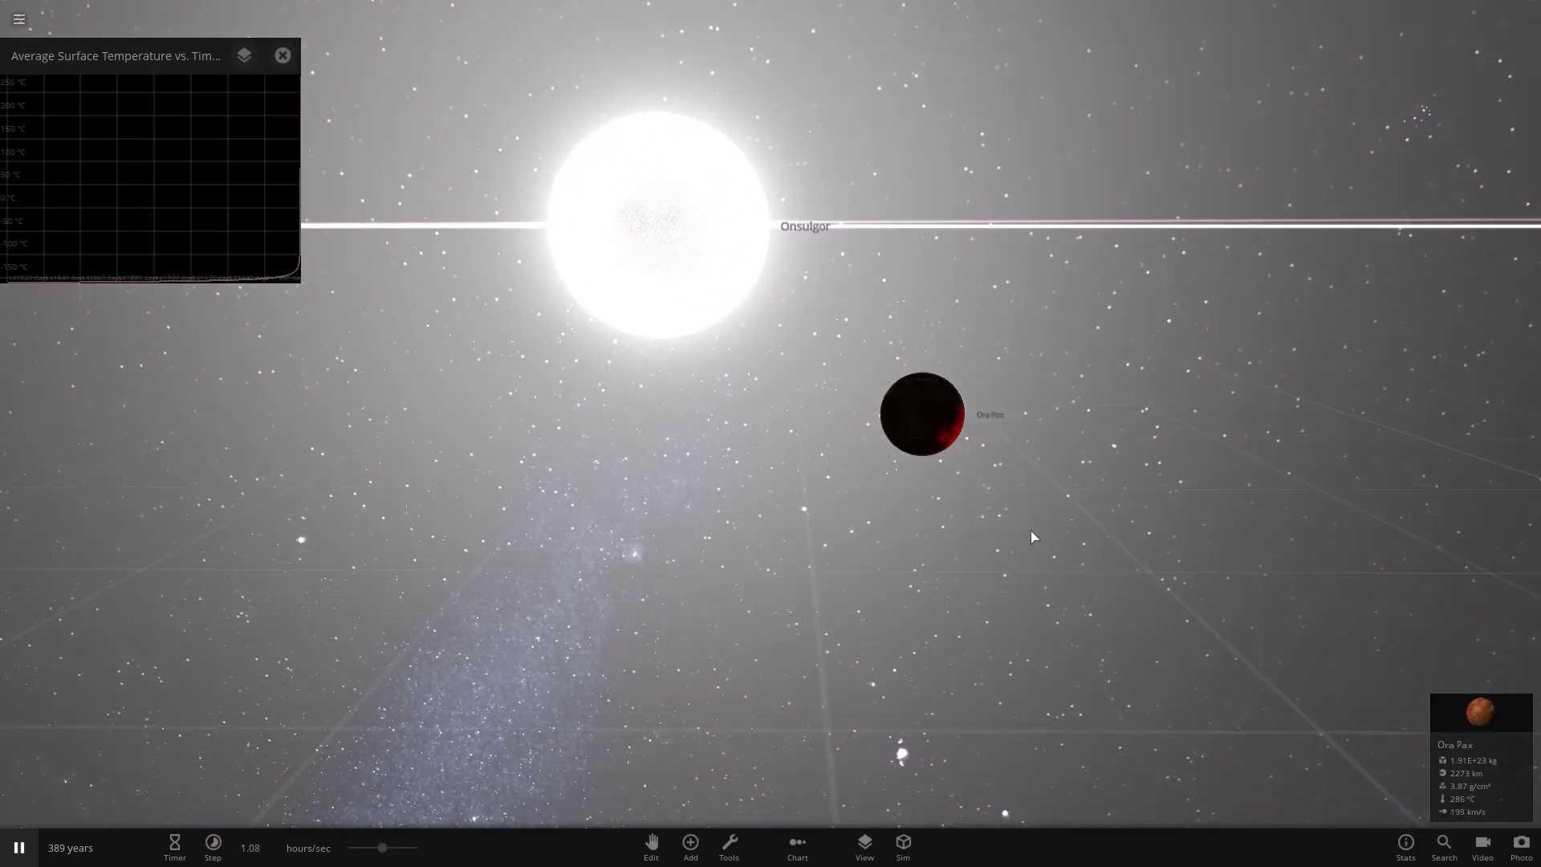
Step: Examine Ora Pax's elongated orbit against the system's habitable zone and inspect the moon's heated surface up close
scroll(865, 456, "down", 10)
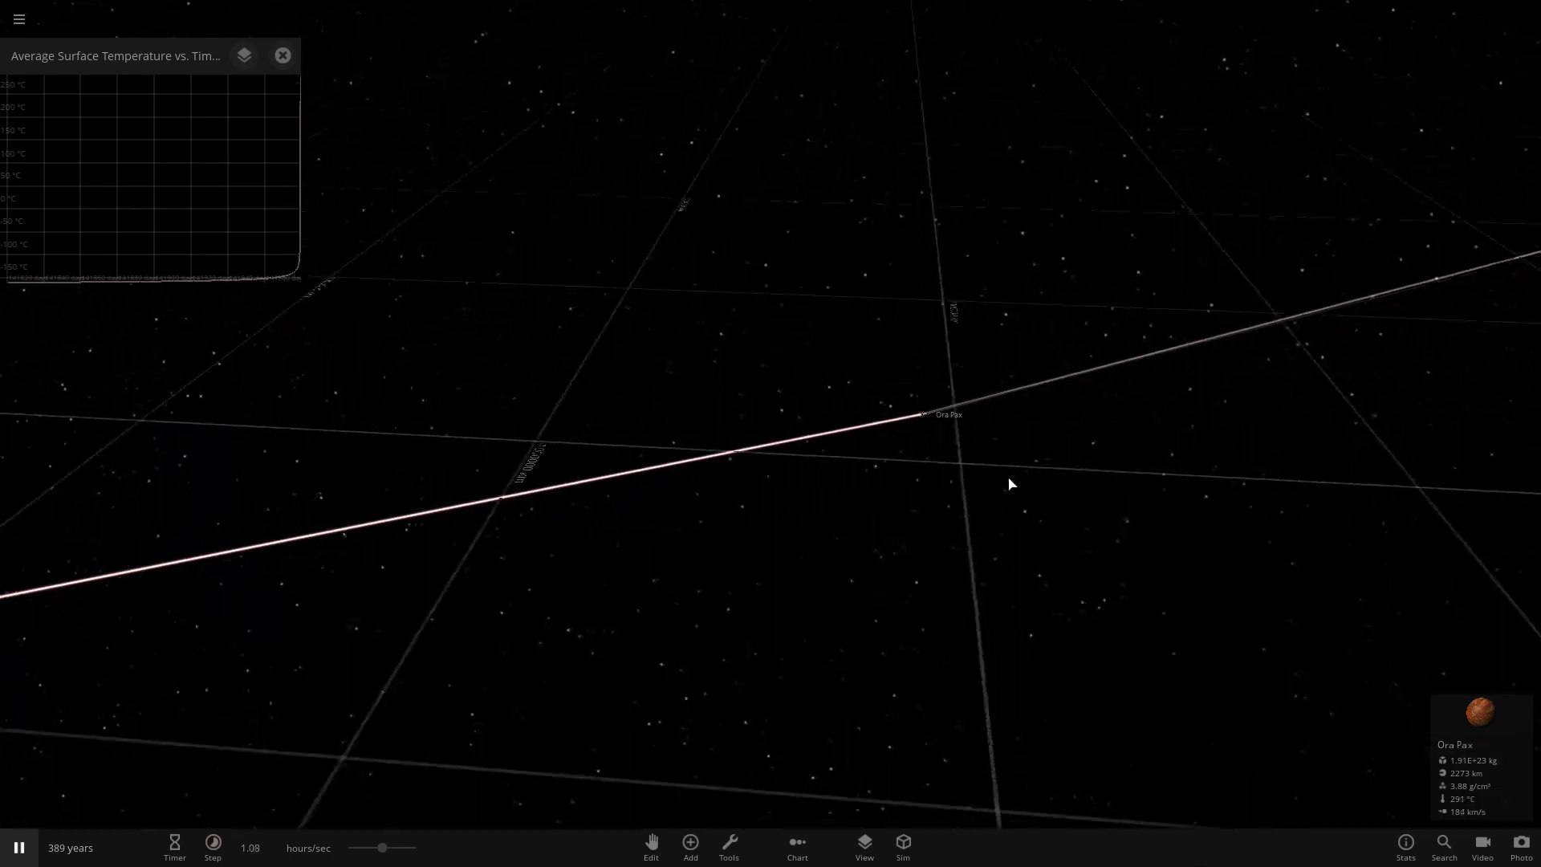
scroll(1000, 459, "down", 10)
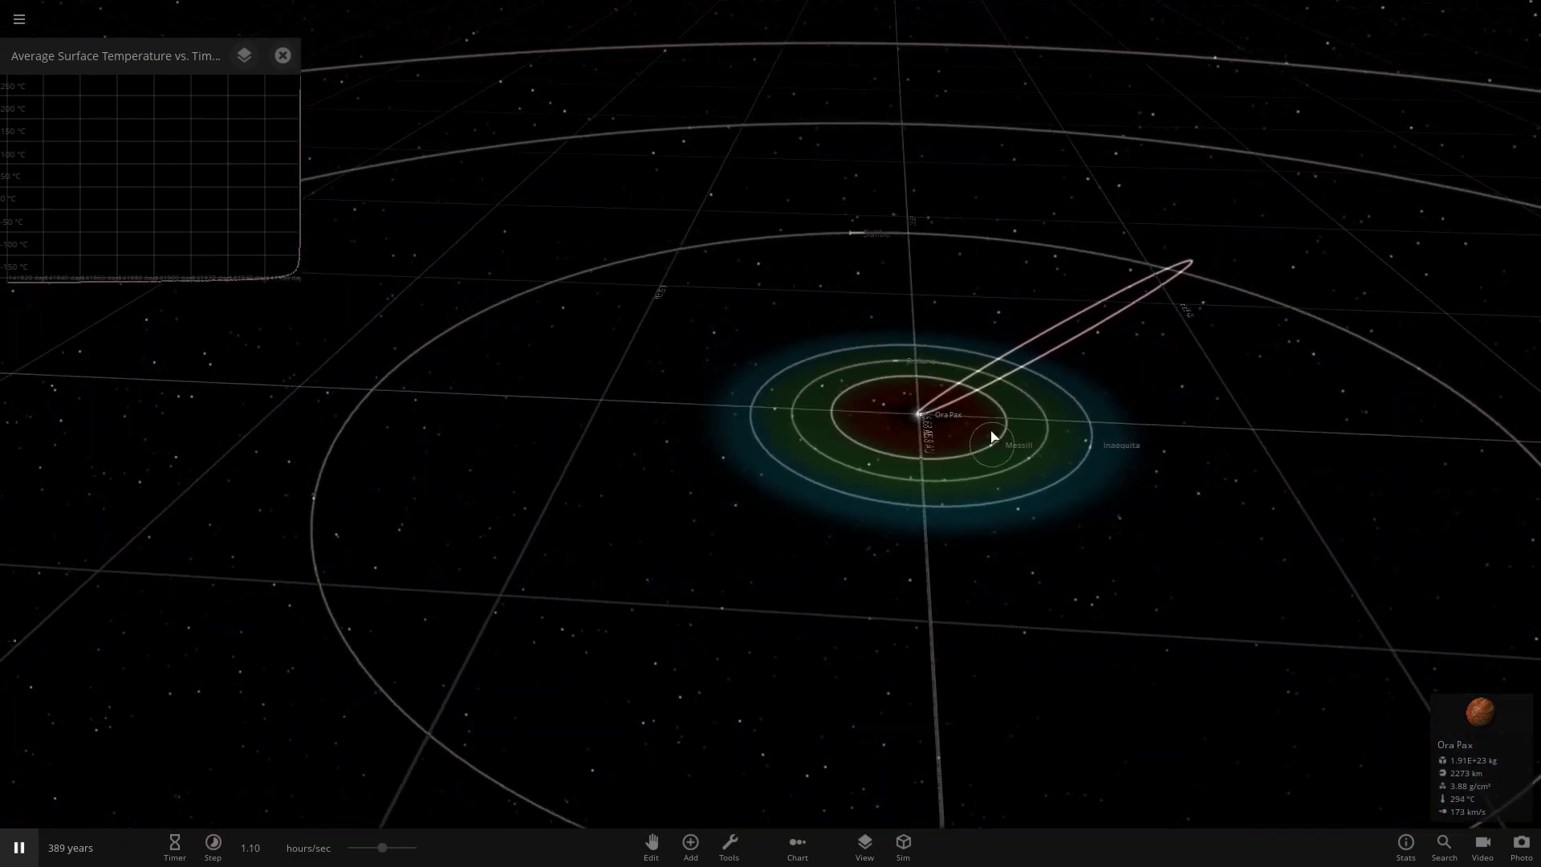
scroll(955, 401, "up", 10)
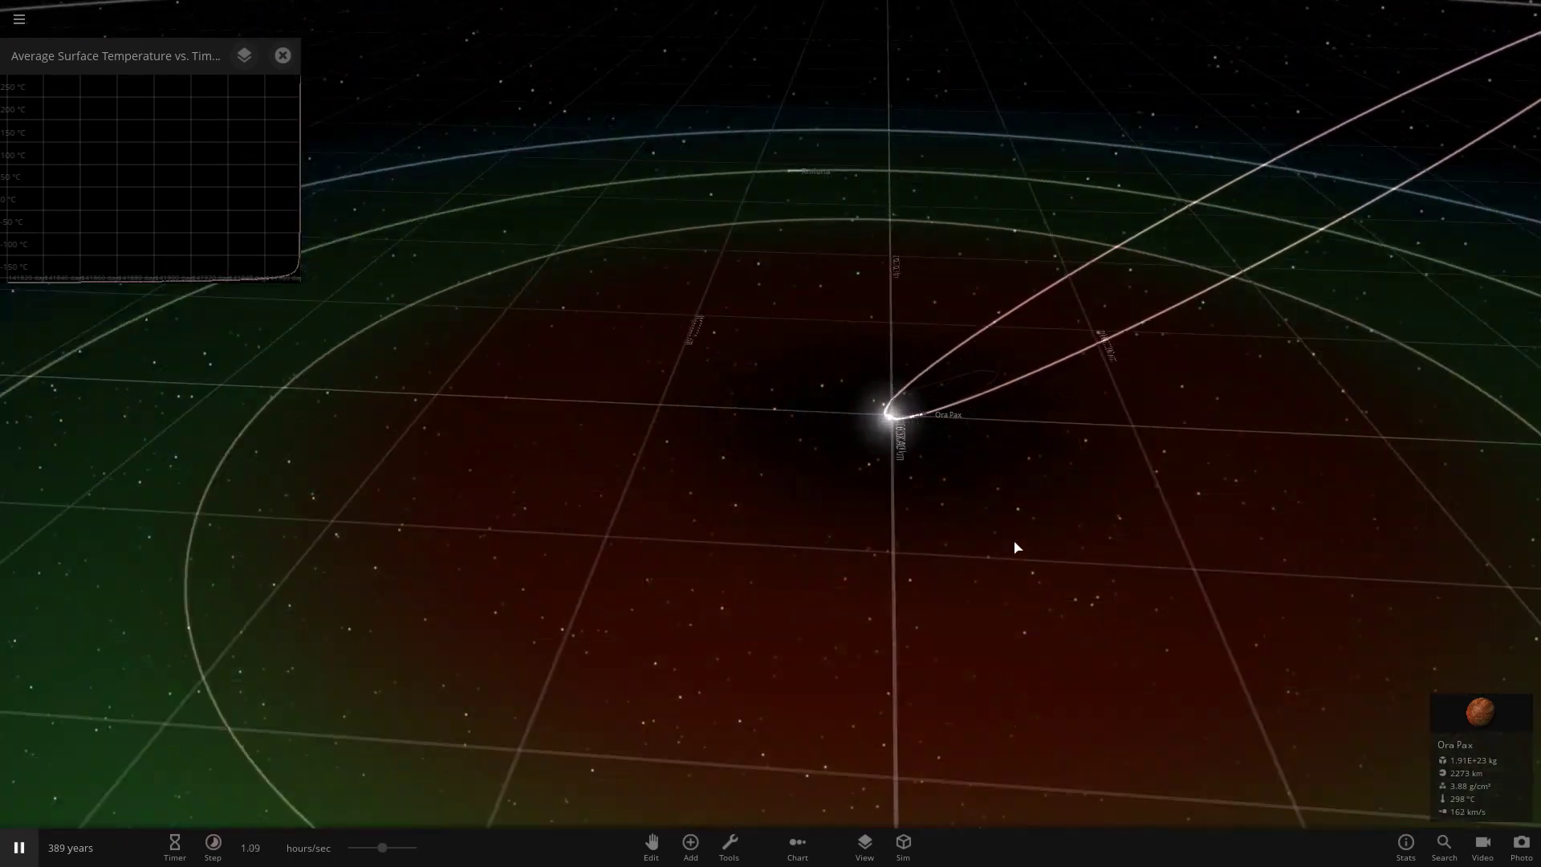
scroll(956, 454, "up", 10)
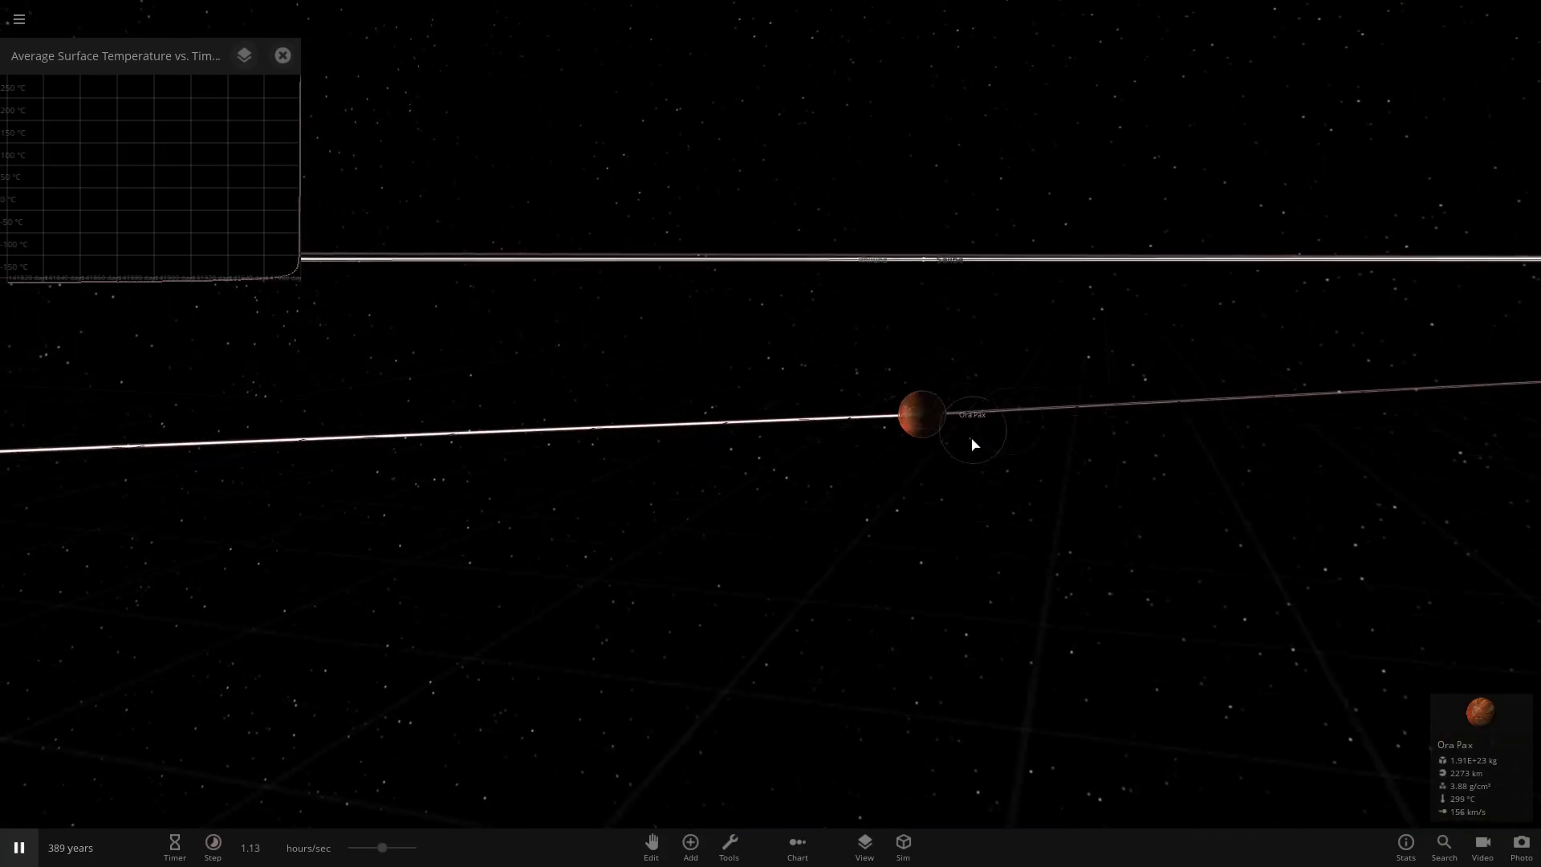
scroll(973, 444, "up", 10)
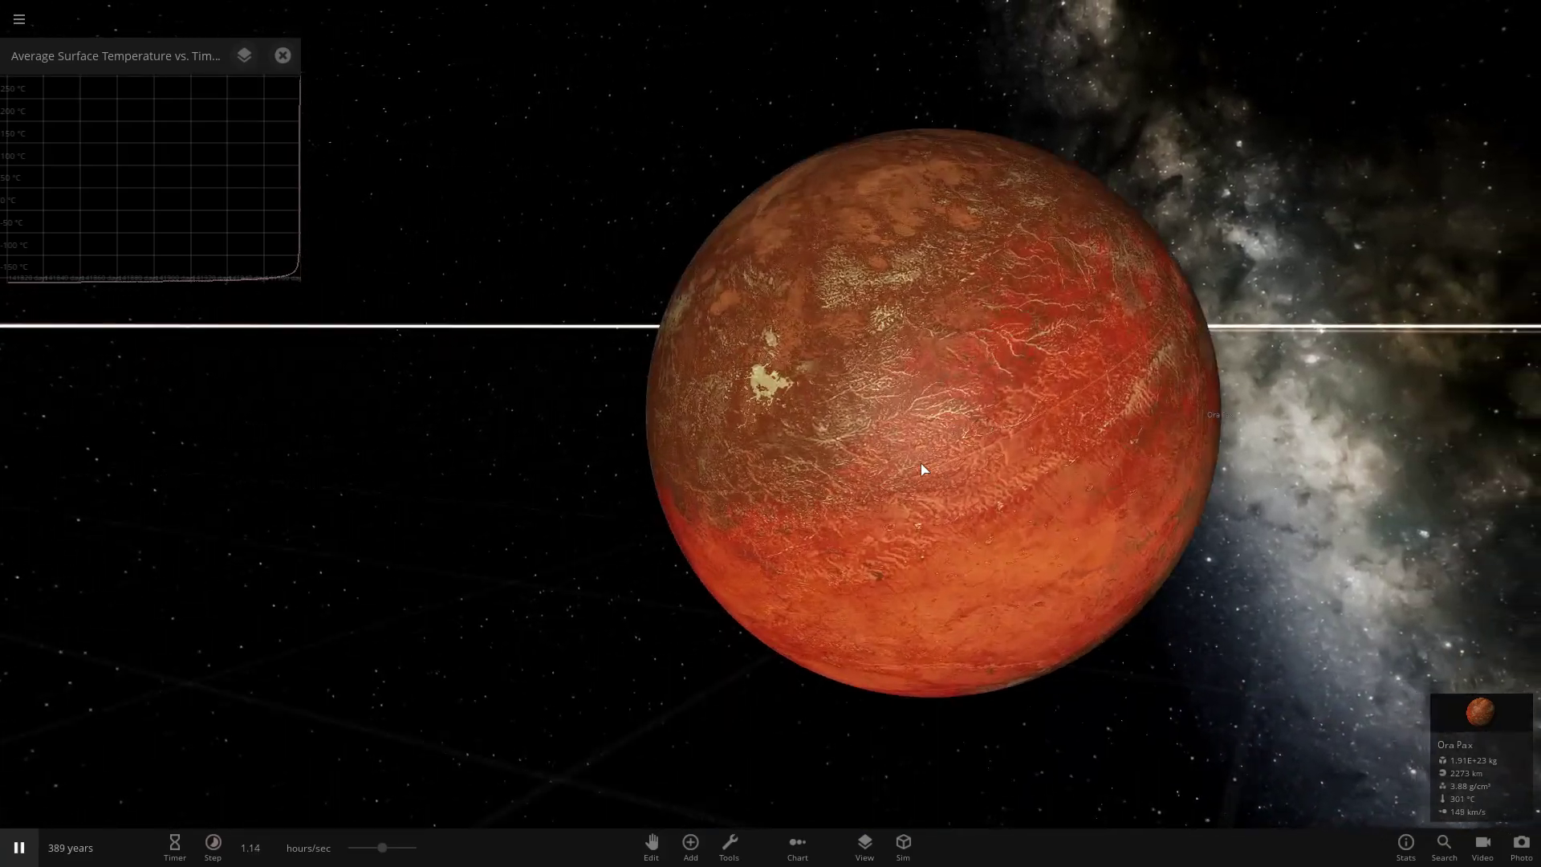
Step: Pull back to the whole system, focus on the planet Salibe, and view the orbits of its moons
scroll(923, 470, "down", 10)
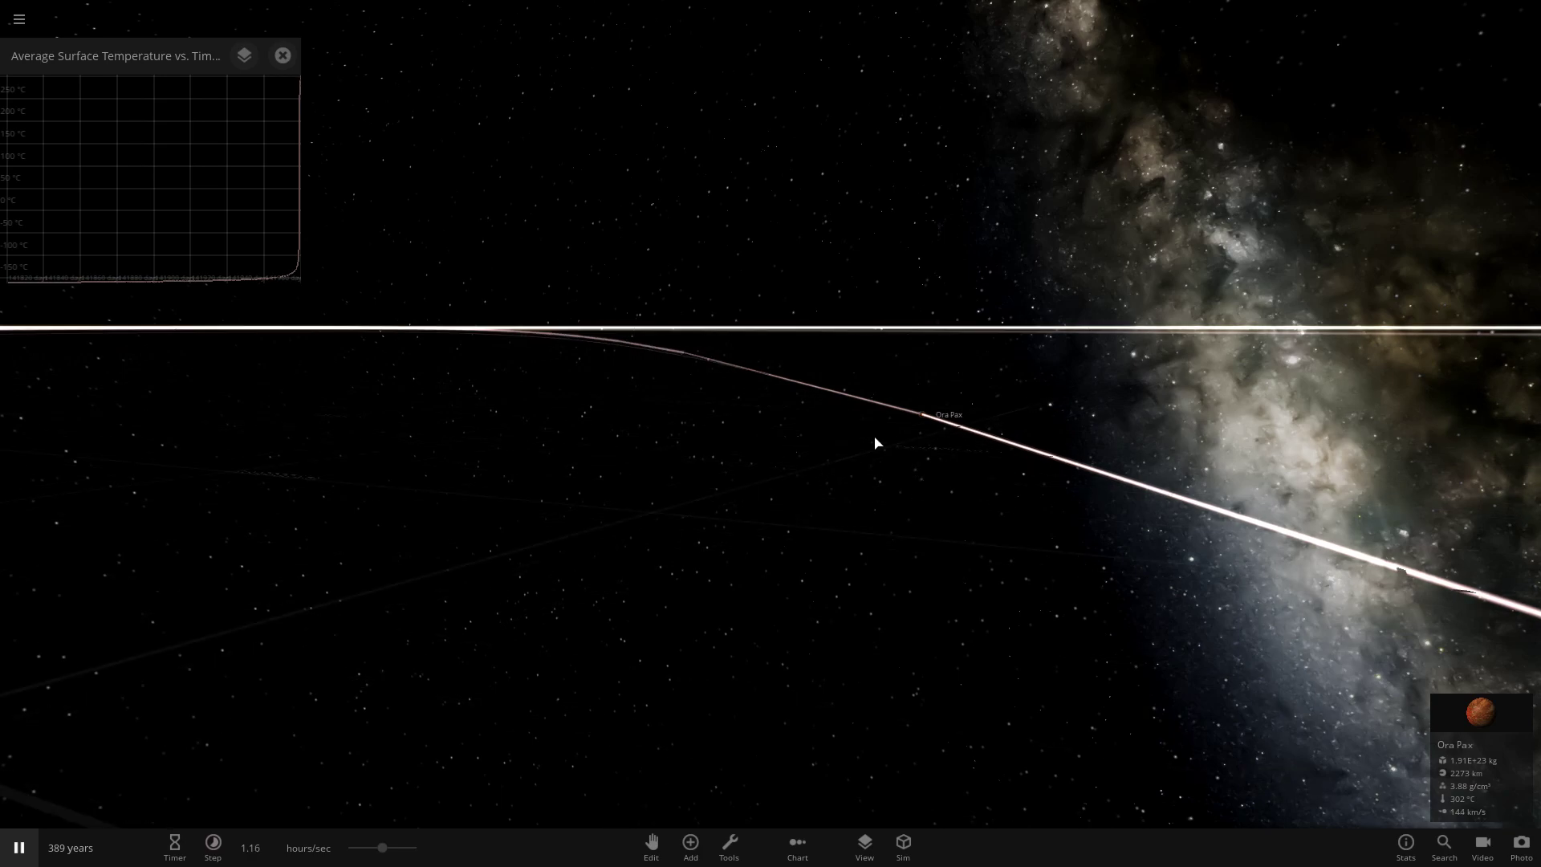
scroll(634, 245, "down", 10)
left_click_drag(642, 250, 514, 482)
scroll(482, 385, "down", 5)
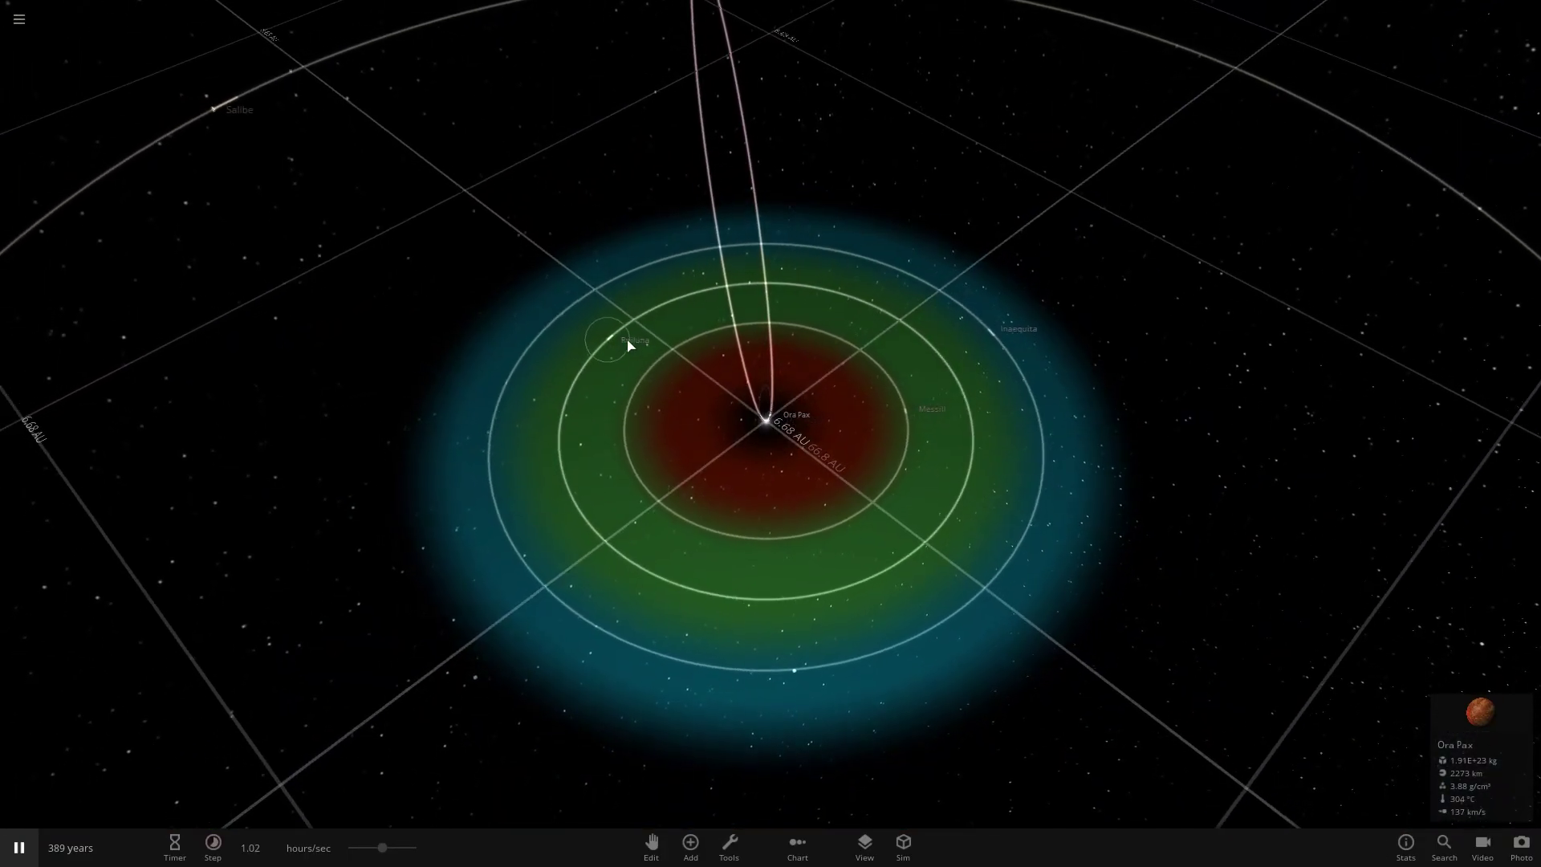
scroll(618, 337, "down", 5)
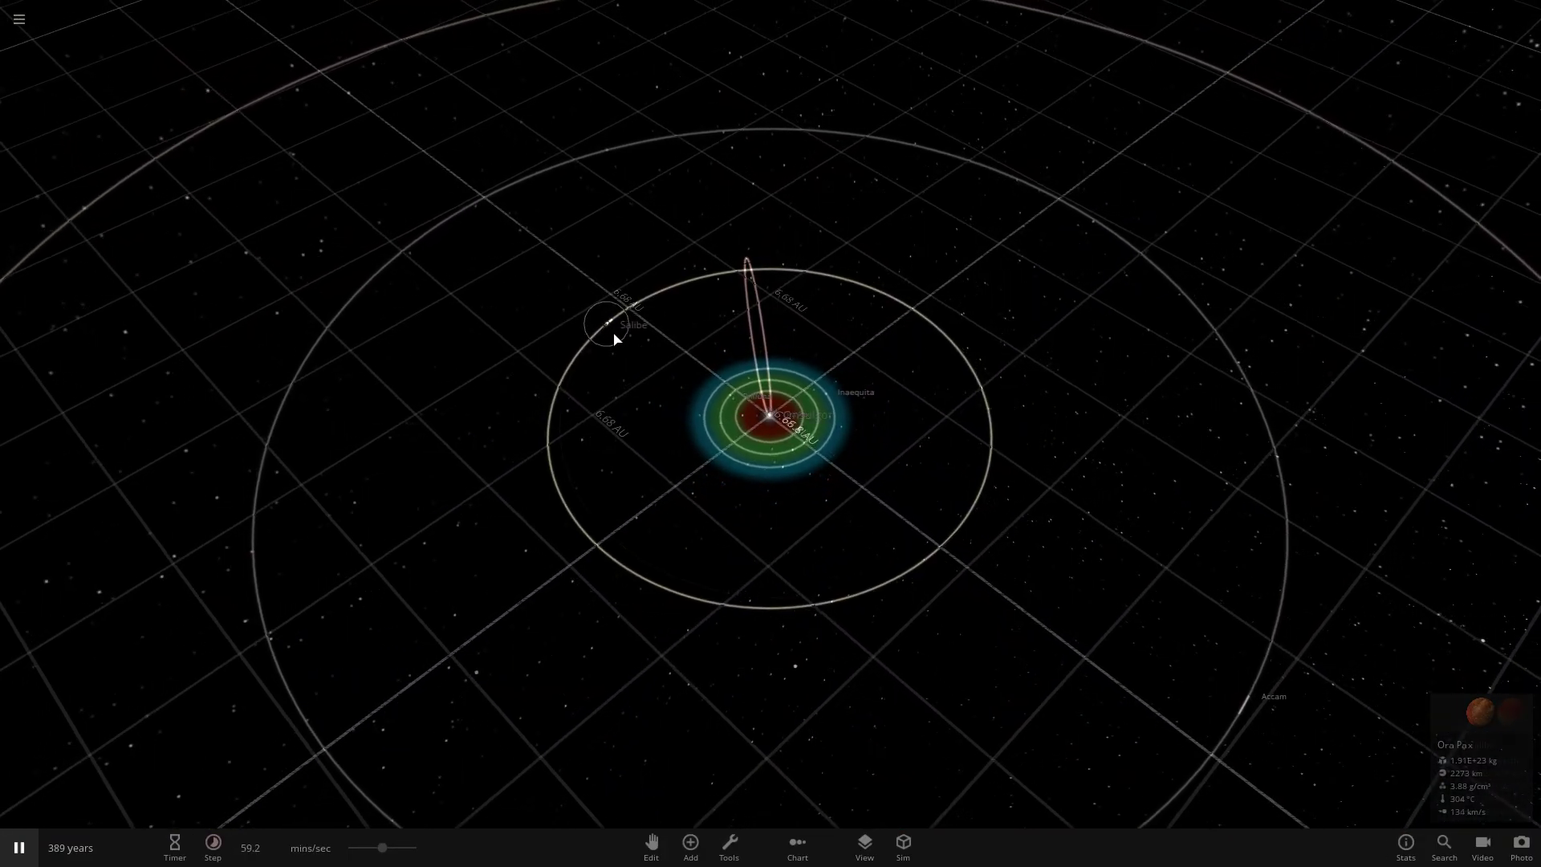
double_click(614, 339)
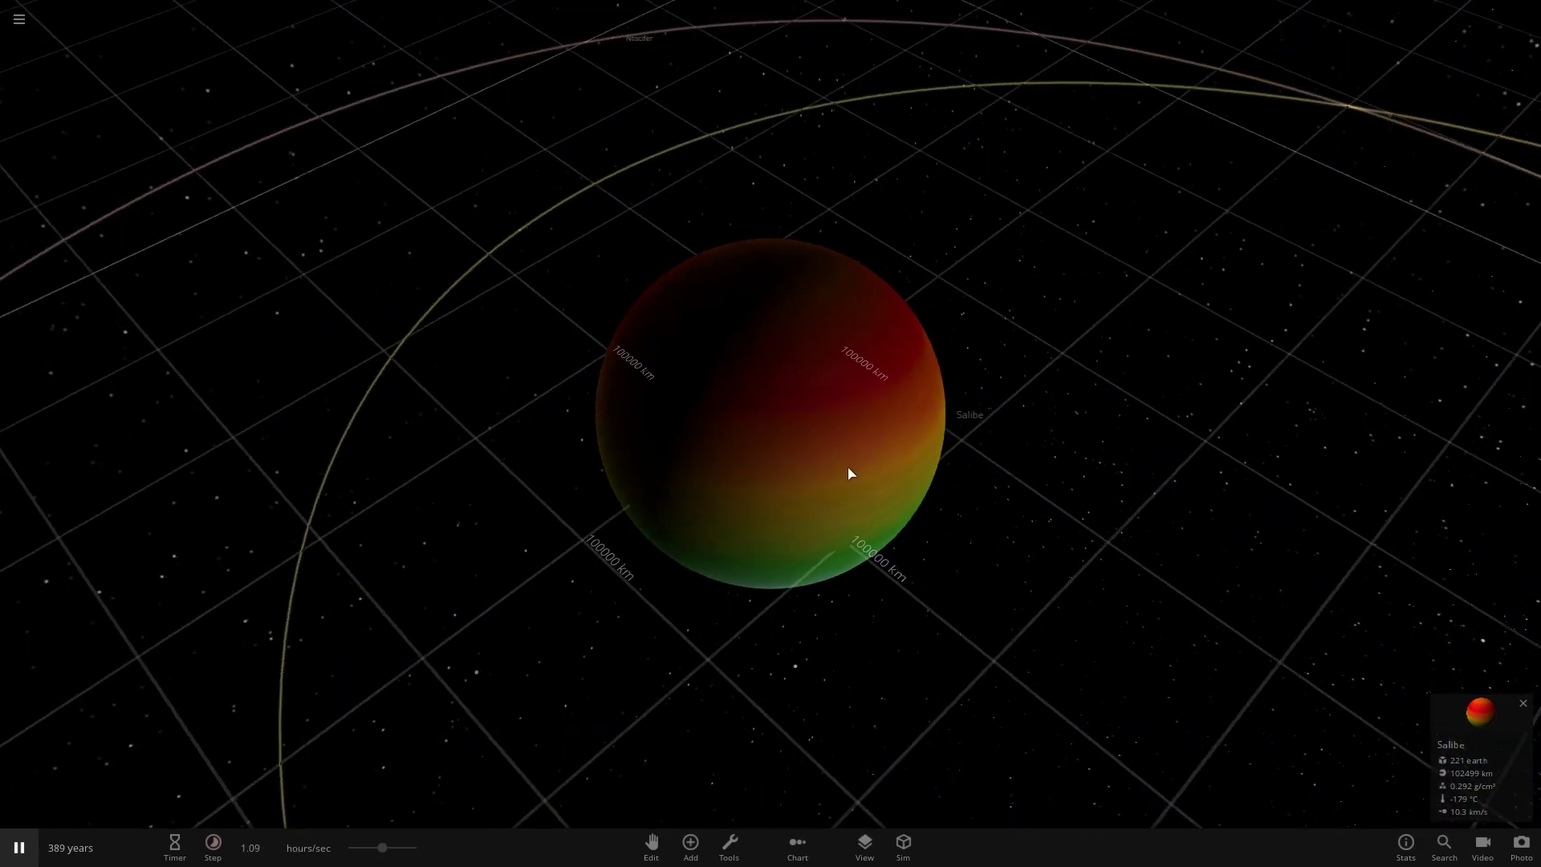
scroll(848, 470, "down", 3)
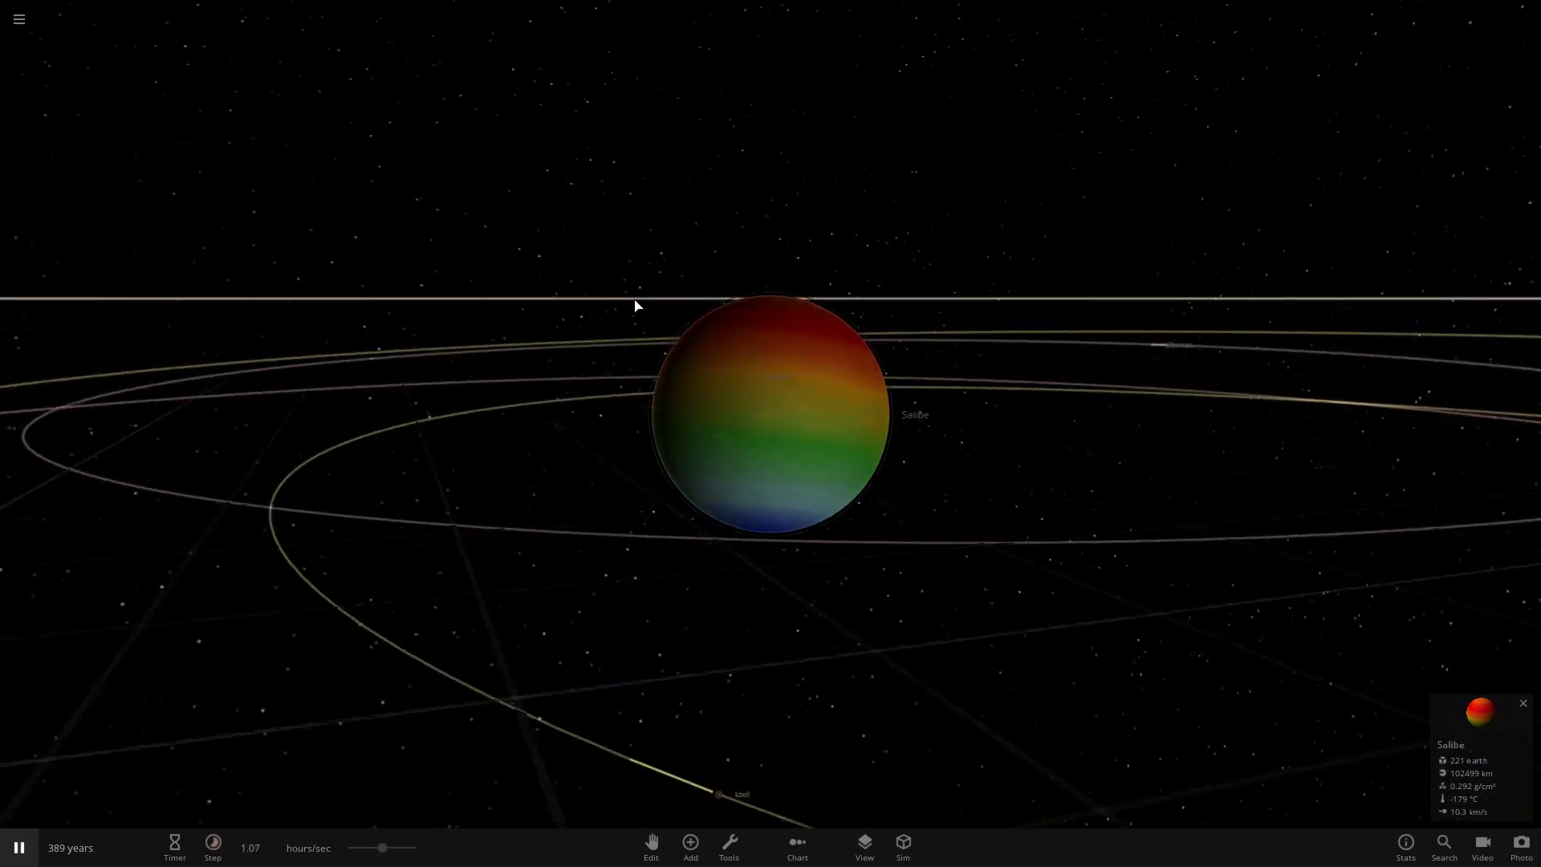
scroll(635, 302, "down", 5)
left_click_drag(634, 300, 667, 665)
left_click_drag(853, 438, 703, 479)
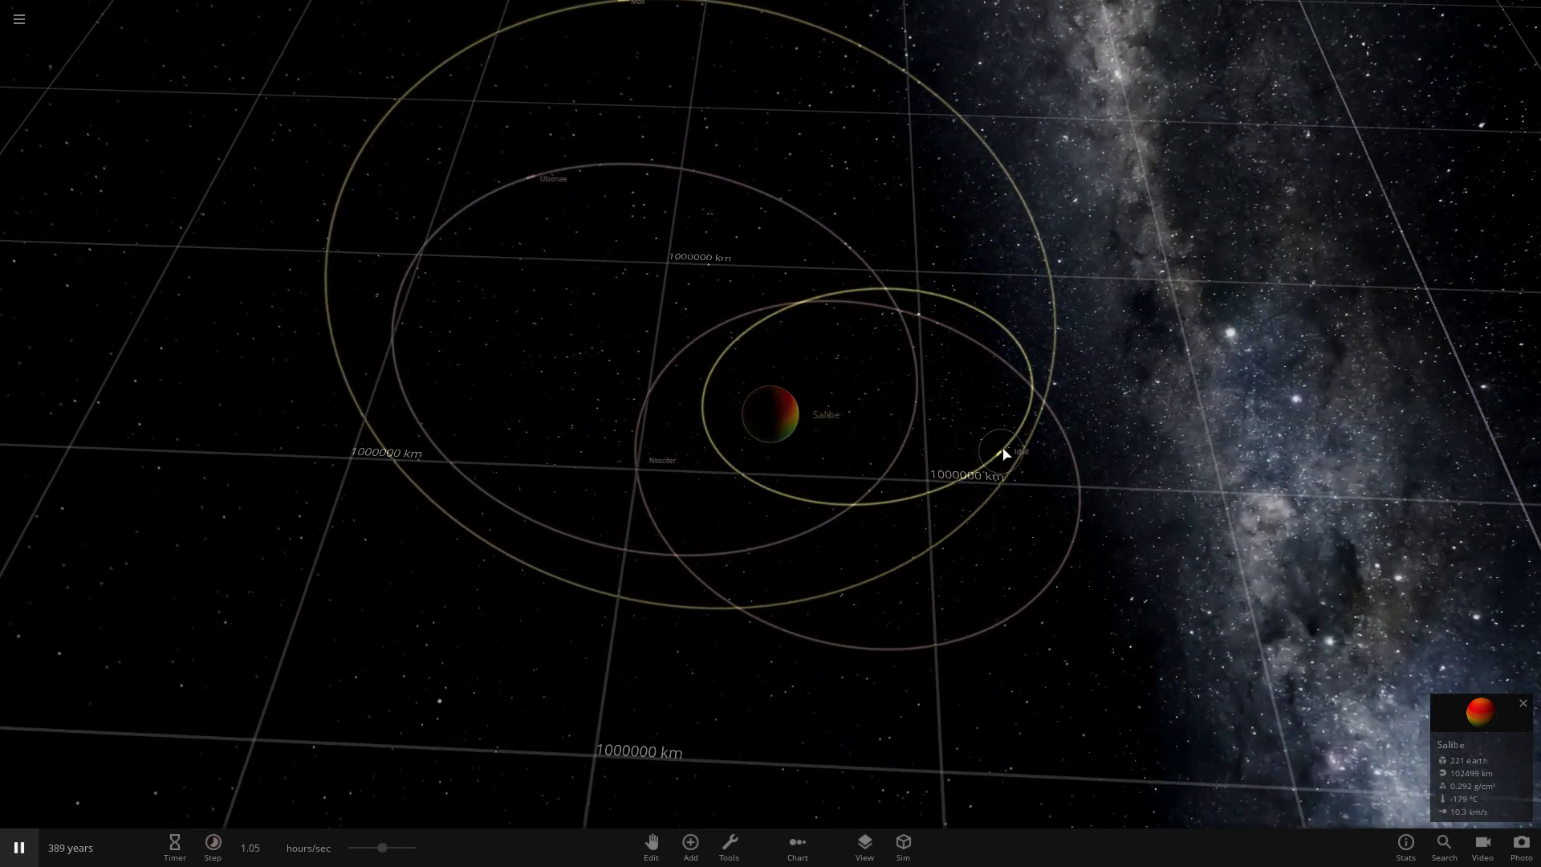
Step: Focus on Salibe's moon Idell and show its material composition
scroll(826, 470, "up", 10)
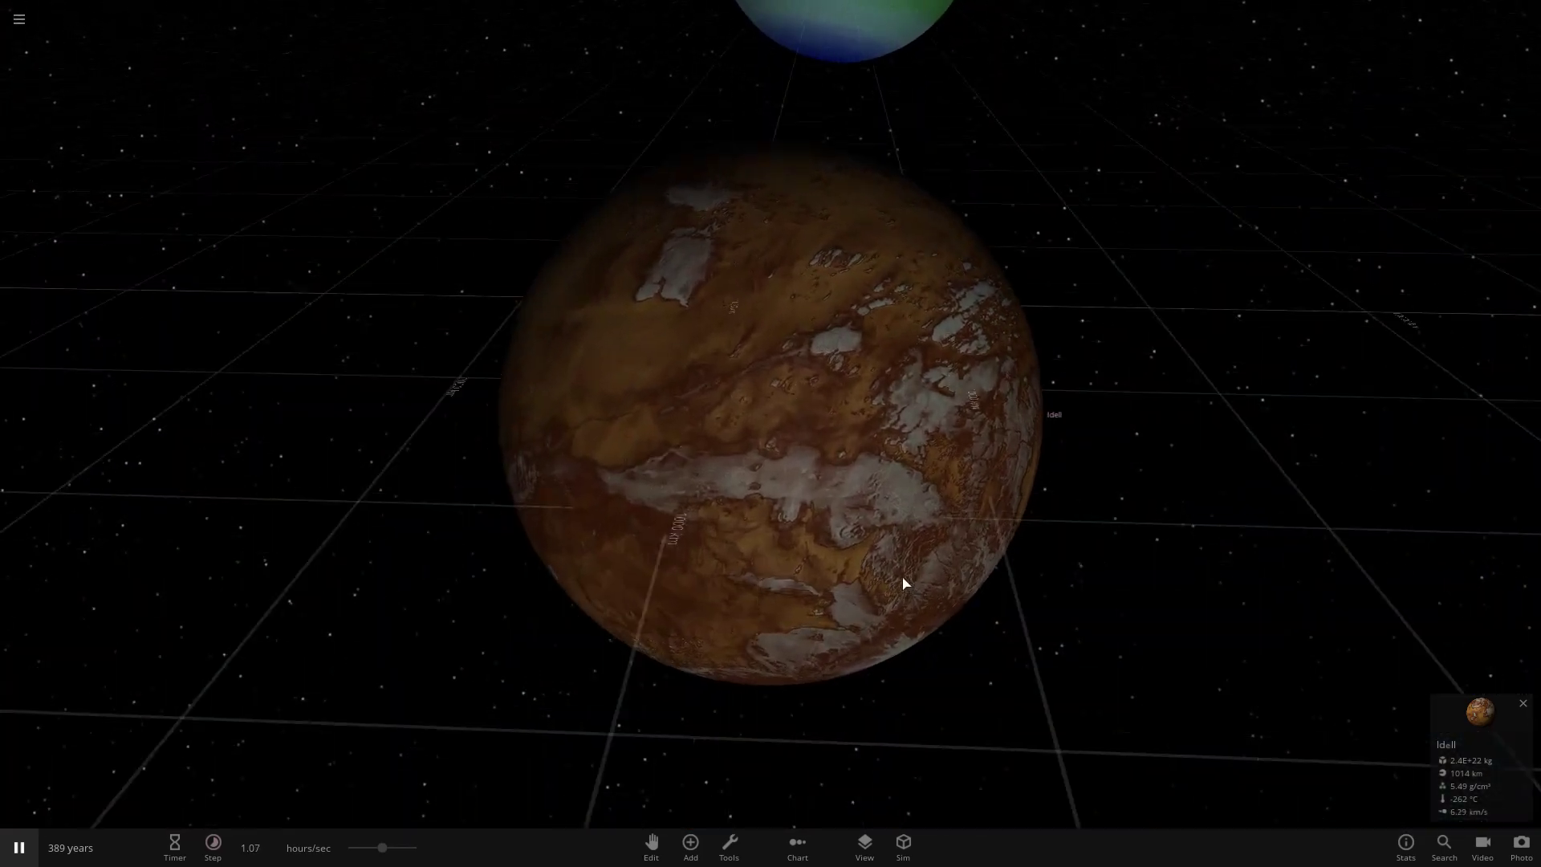
left_click_drag(907, 612, 843, 503)
left_click(1473, 742)
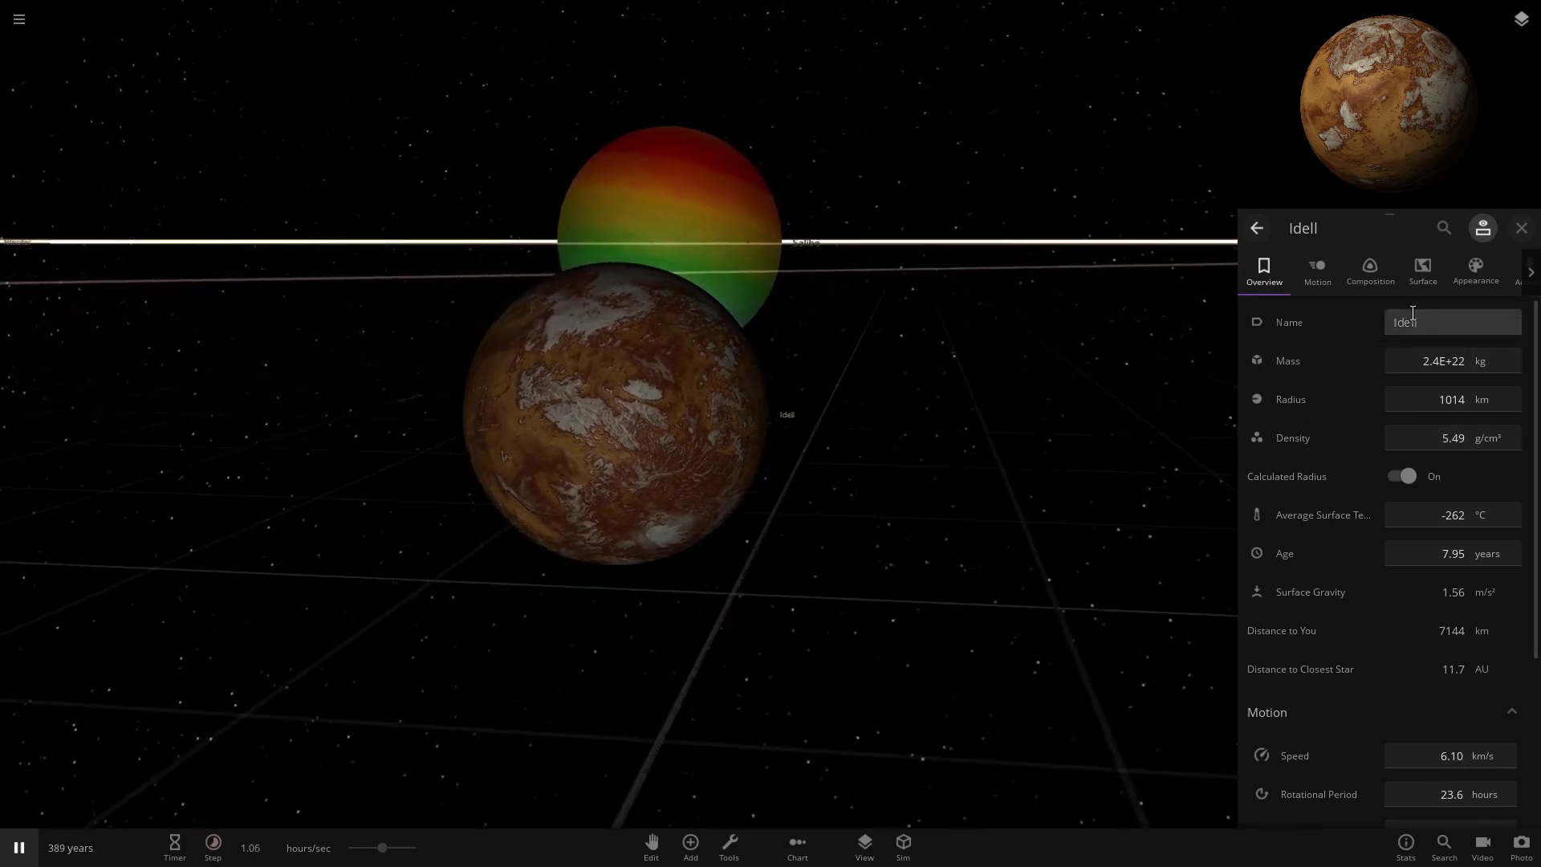
left_click(1370, 273)
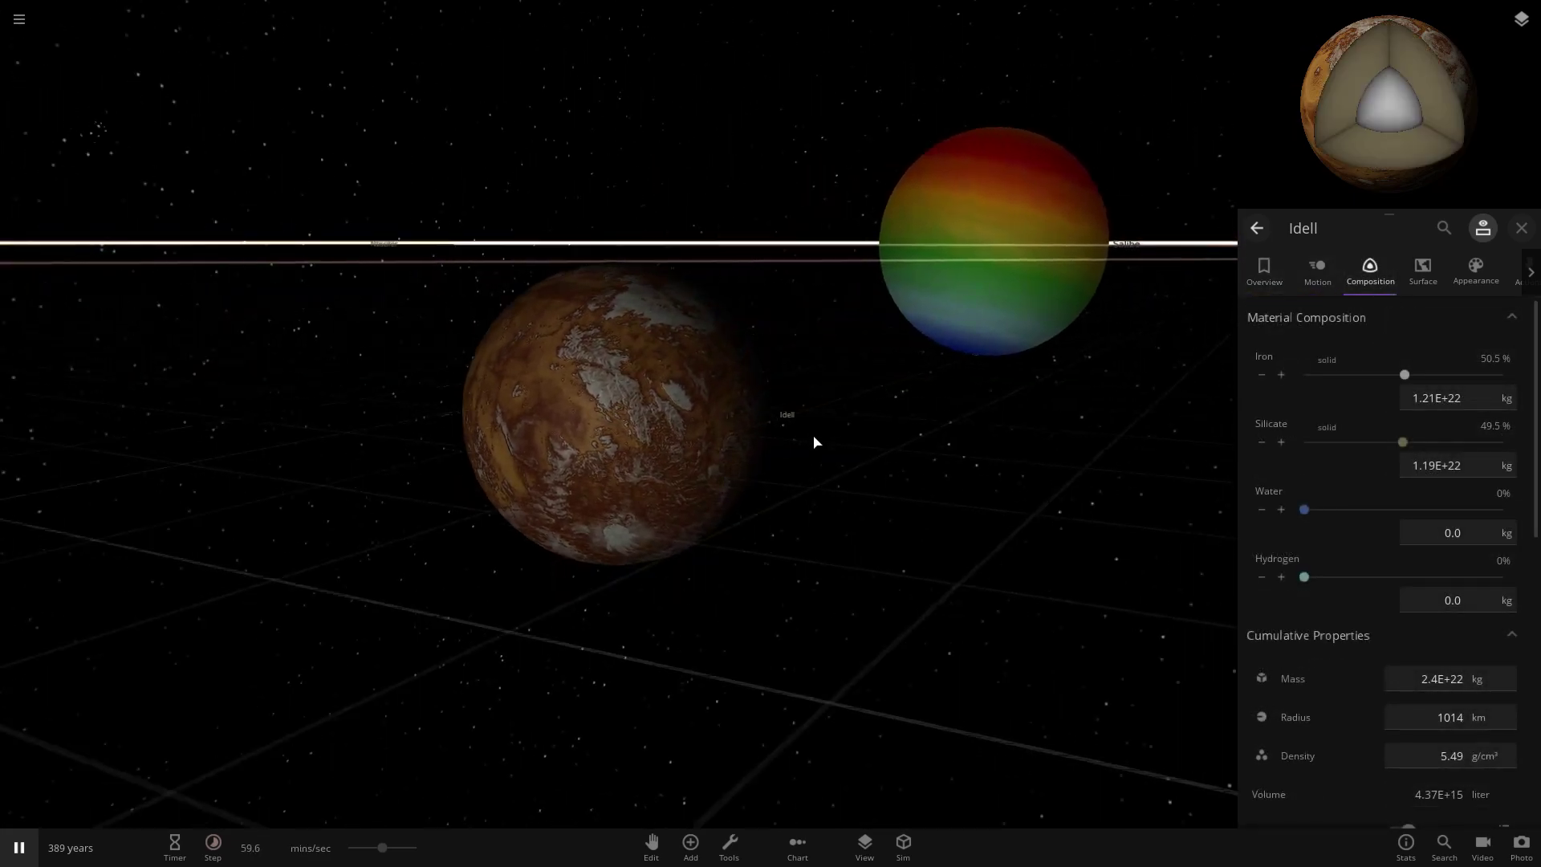
Step: Examine the moon Idell's surface from several sides with Salibe in the background
left_click_drag(814, 442, 942, 437)
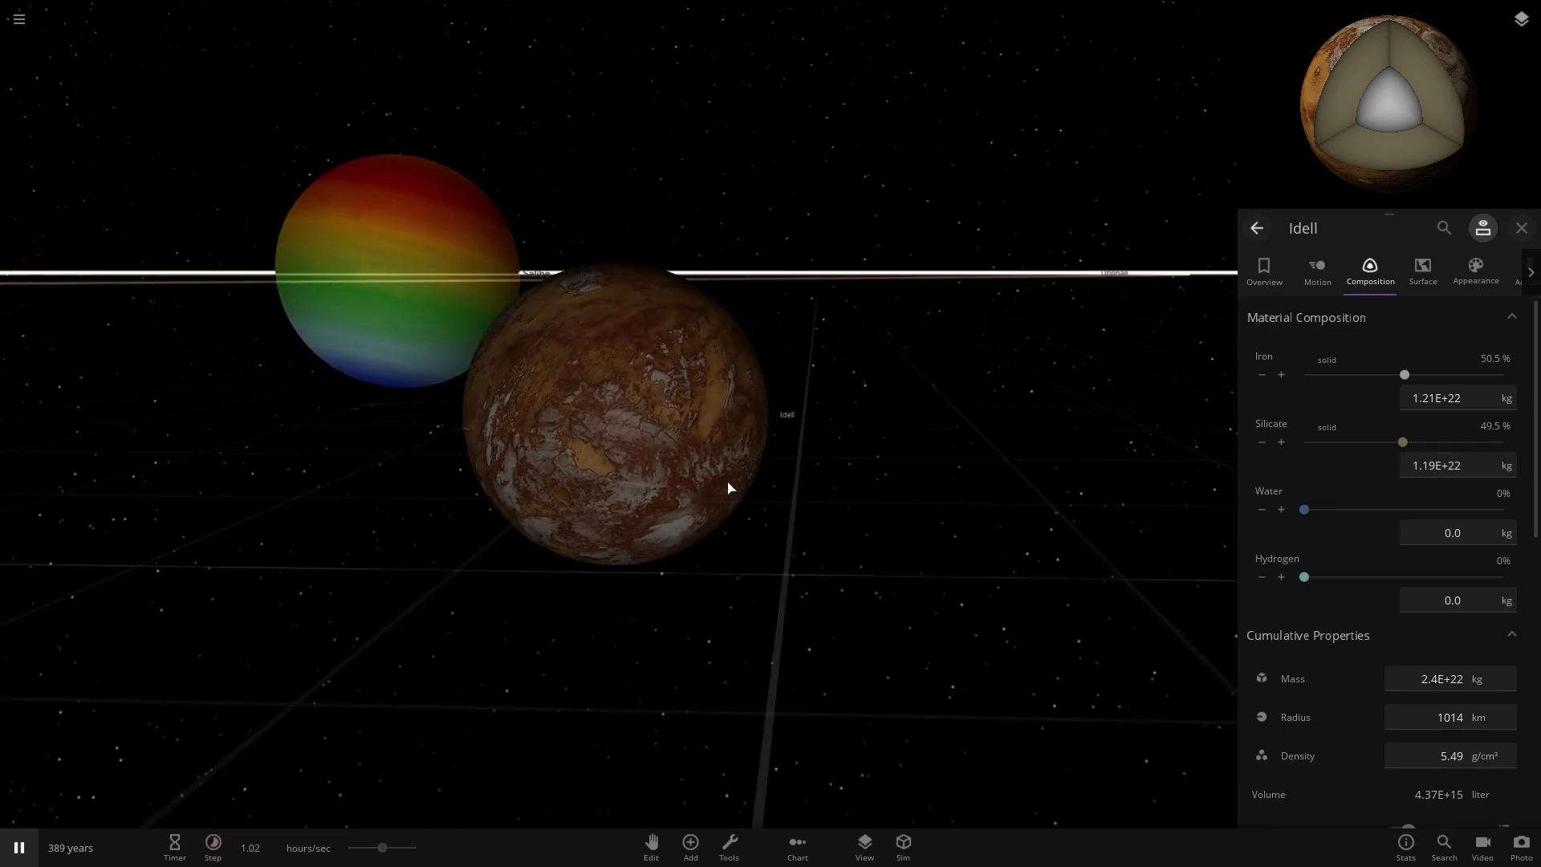
scroll(878, 485, "up", 5)
left_click_drag(980, 525, 540, 422)
scroll(541, 420, "down", 3)
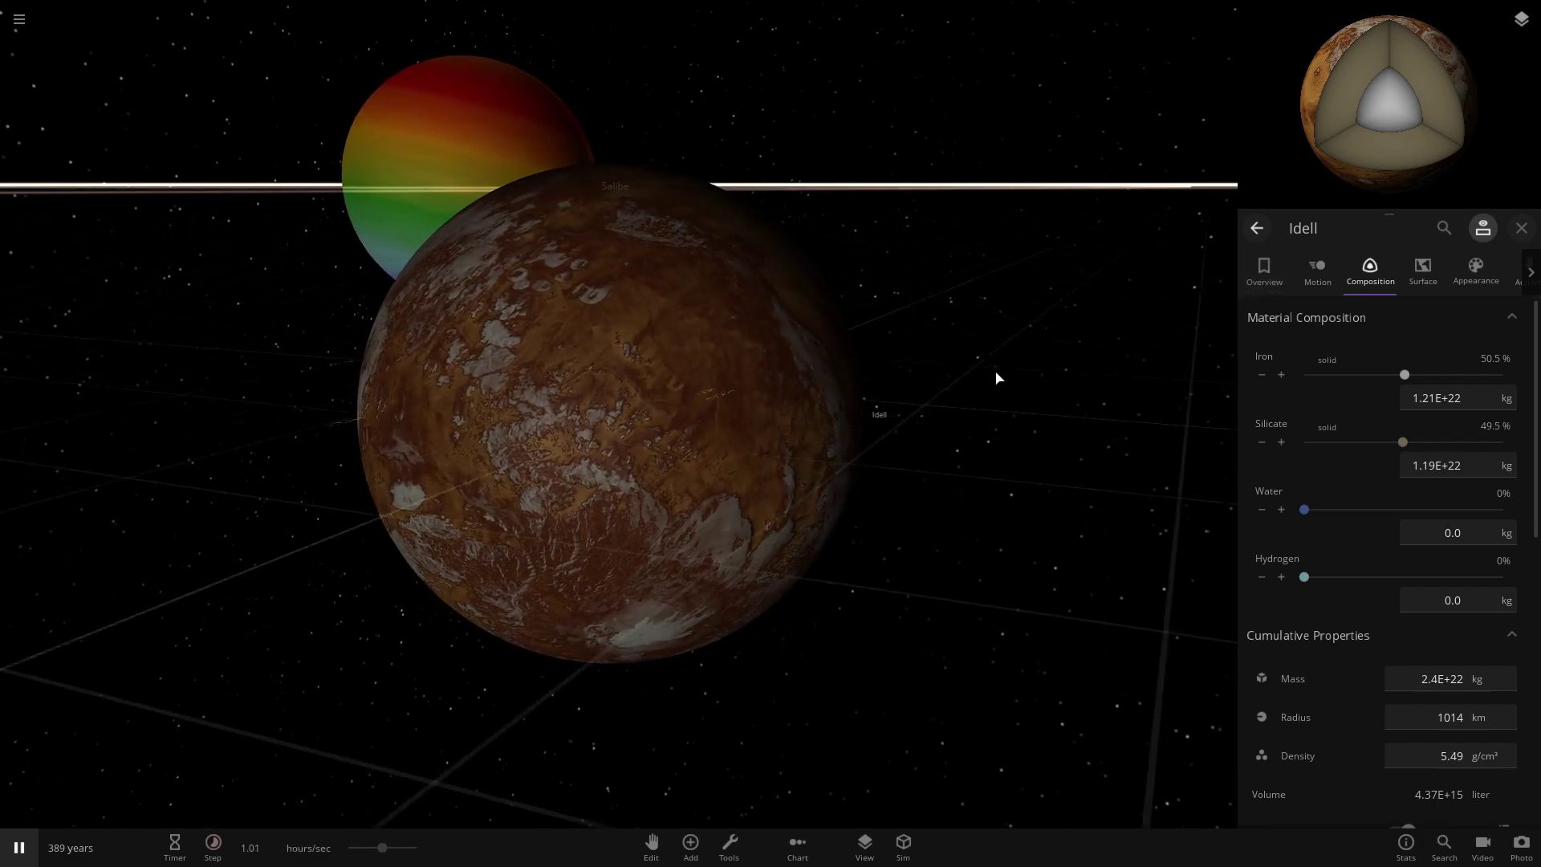
left_click_drag(571, 481, 817, 419)
Step: Show Idell's motion properties and set its obliquity to 159°
left_click(1334, 281)
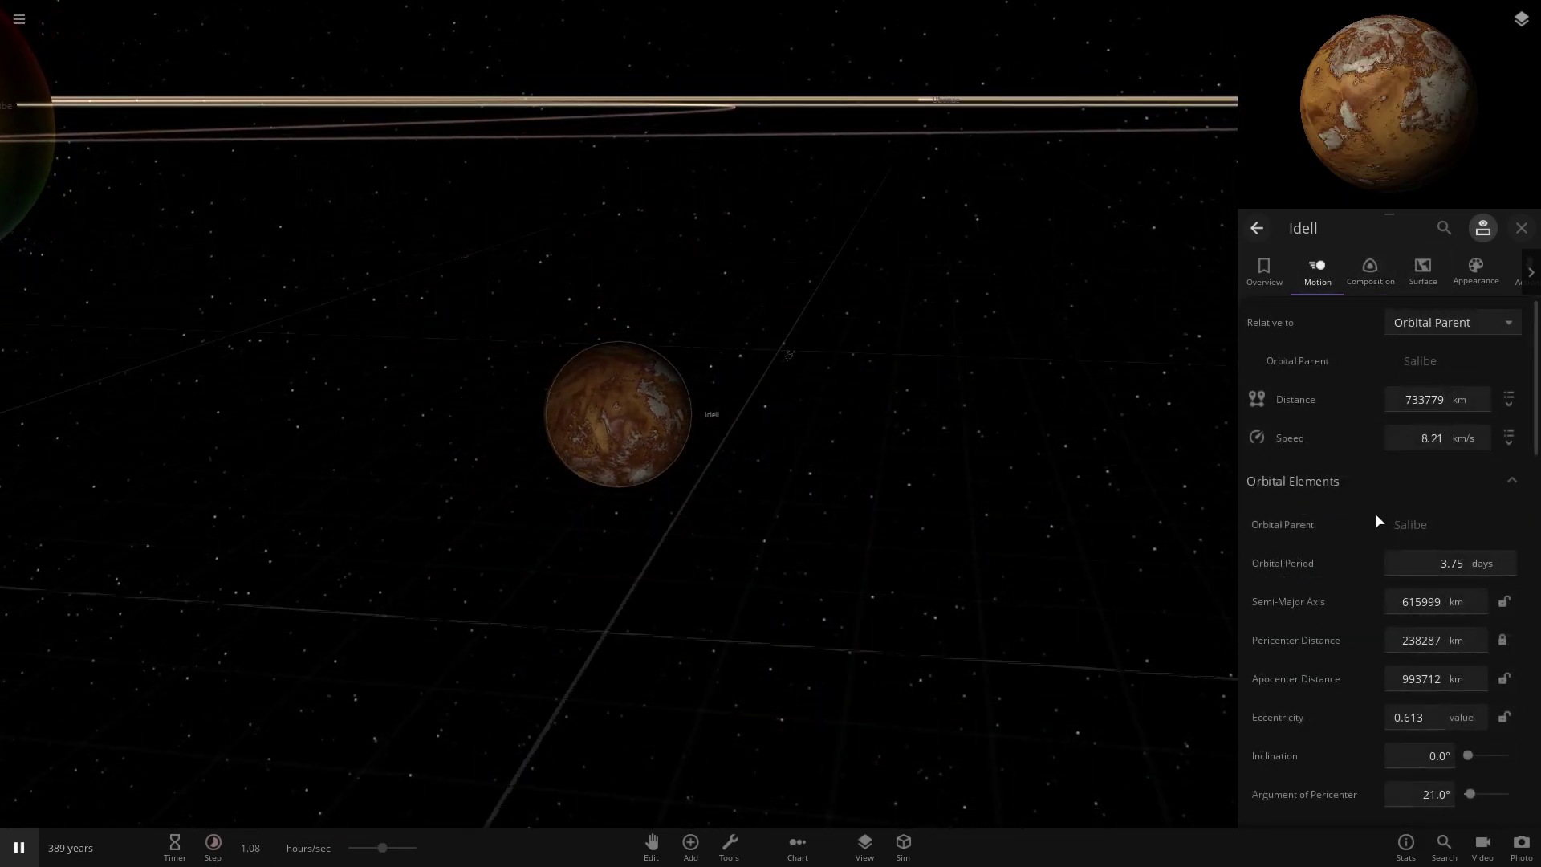
scroll(1376, 518, "down", 10)
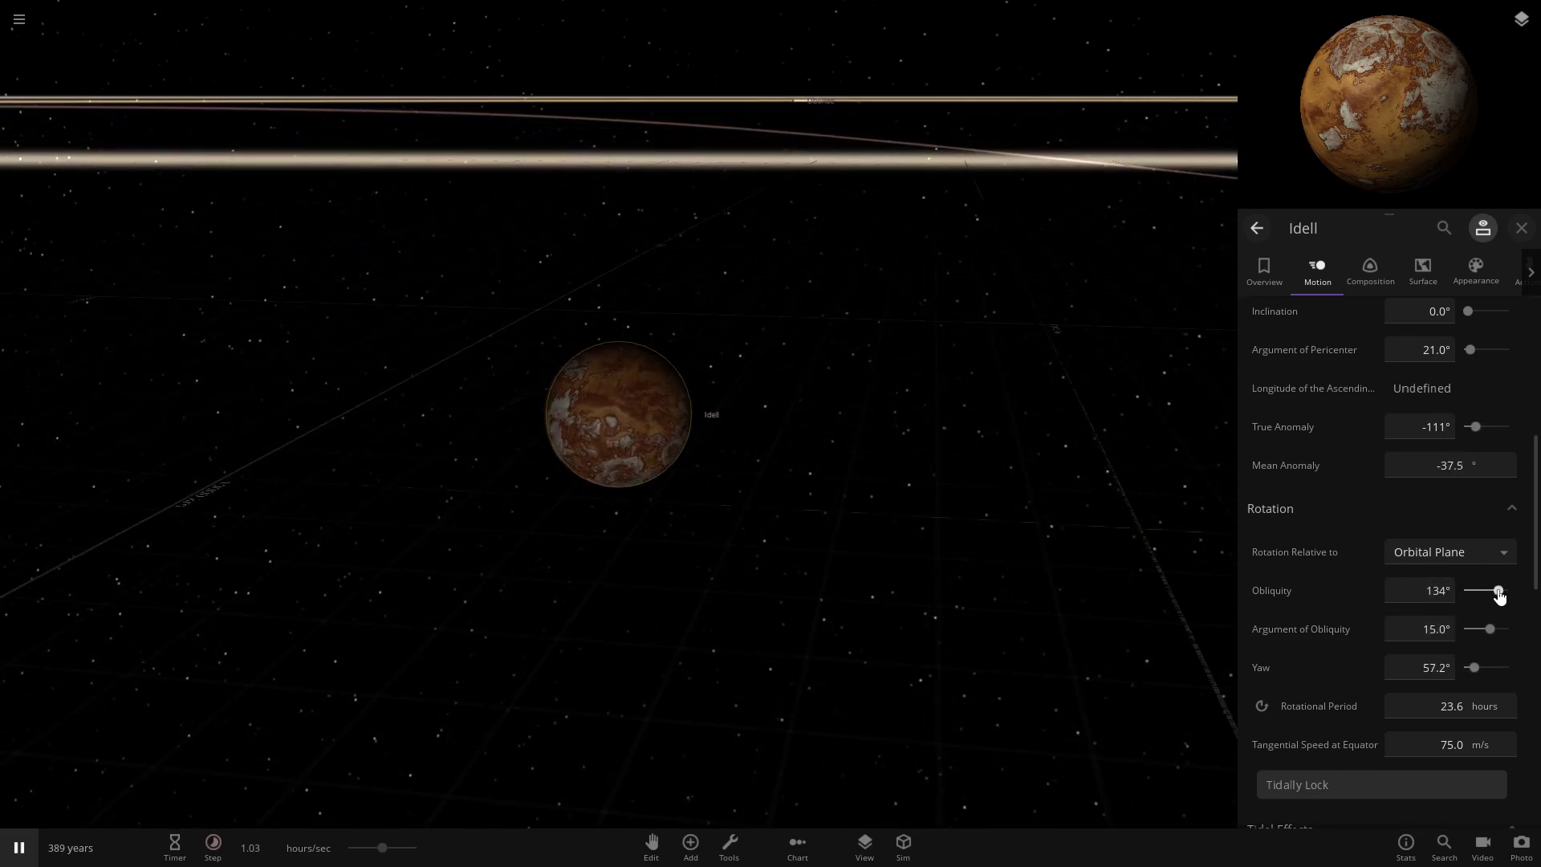
left_click_drag(1499, 595, 1503, 591)
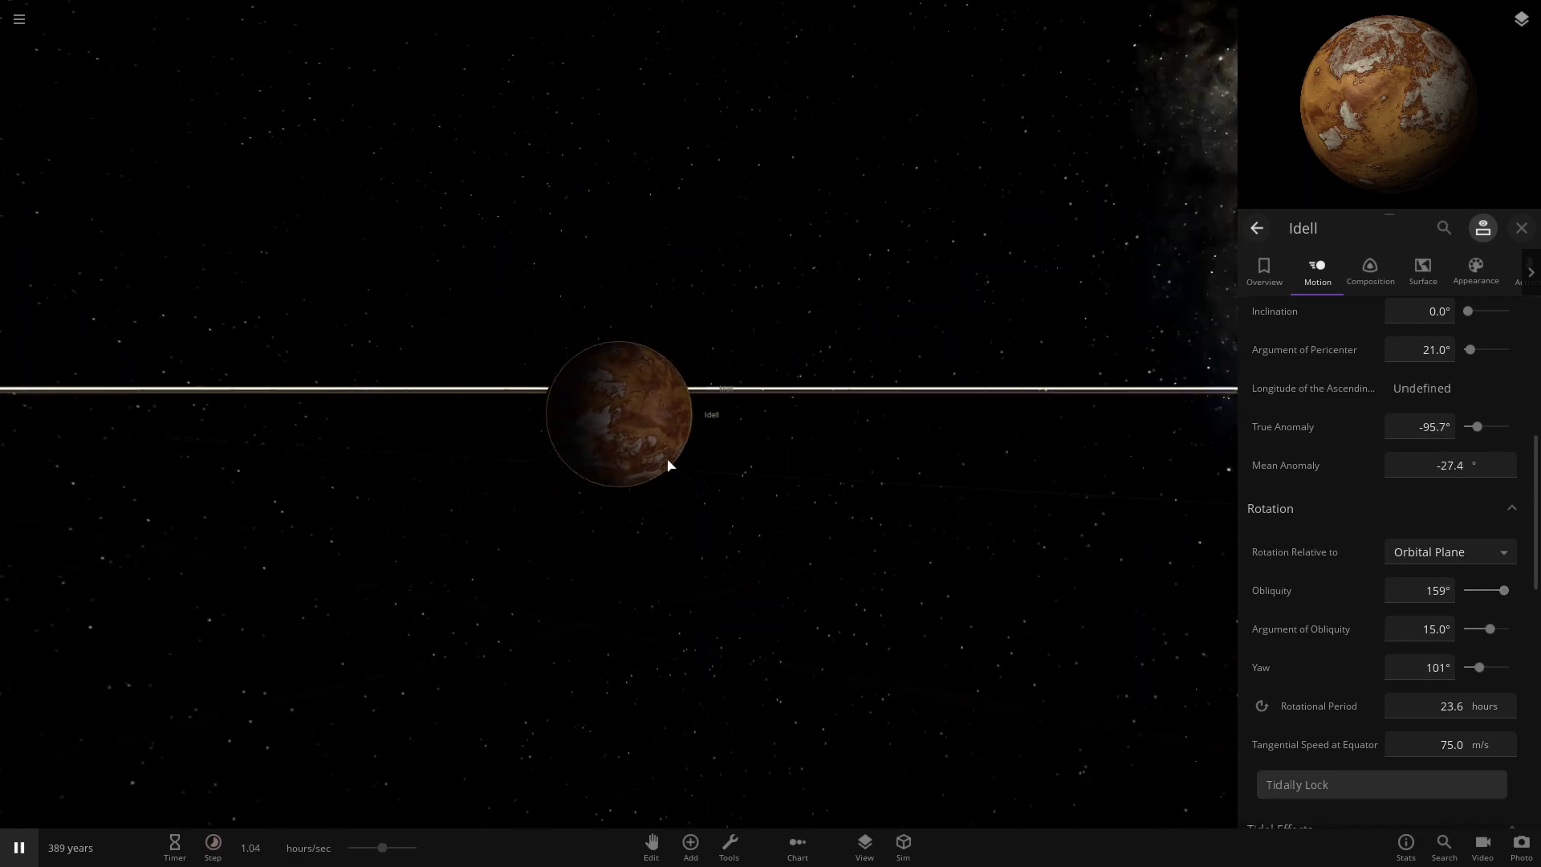
Step: View the orbits of Salibe's moons from above and focus on the moon Ntiscifer
scroll(550, 461, "up", 4)
right_click_drag(667, 465, 533, 456)
scroll(533, 443, "down", 15)
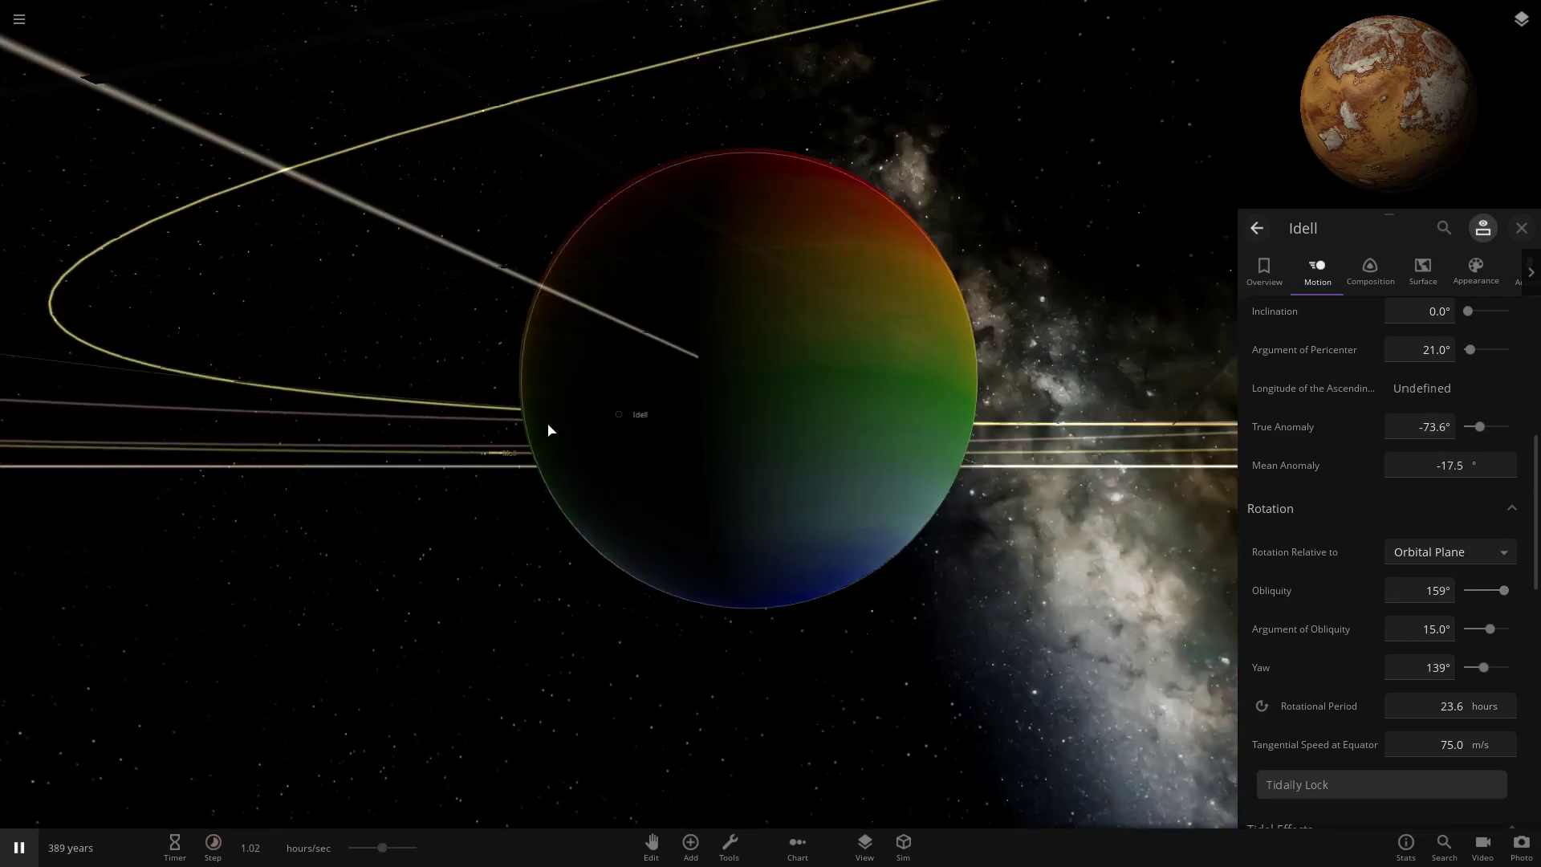
scroll(548, 430, "down", 10)
right_click_drag(460, 564, 653, 650)
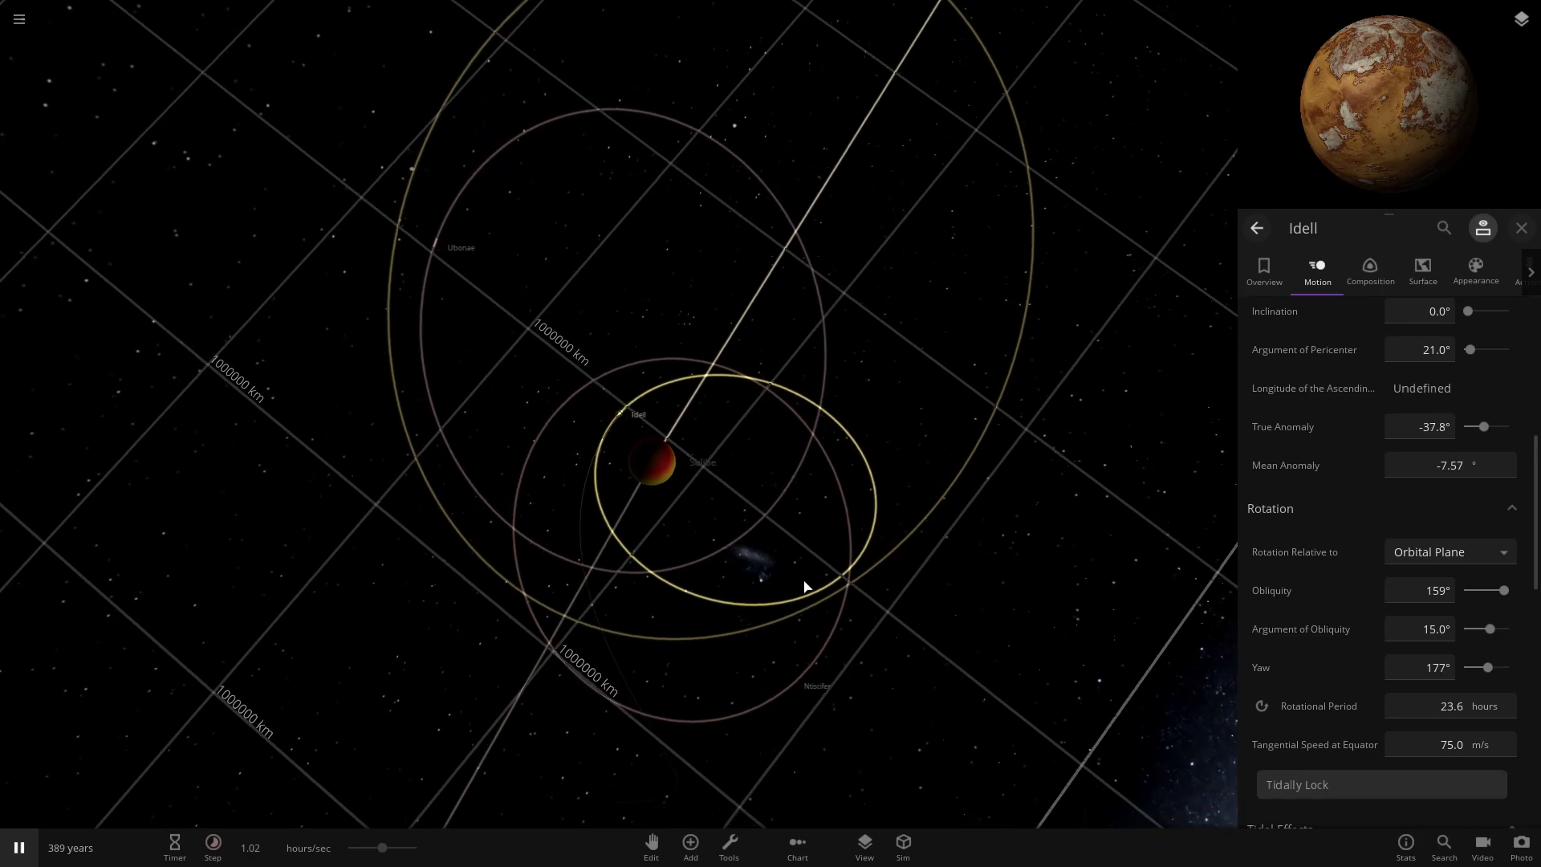
left_click(837, 641)
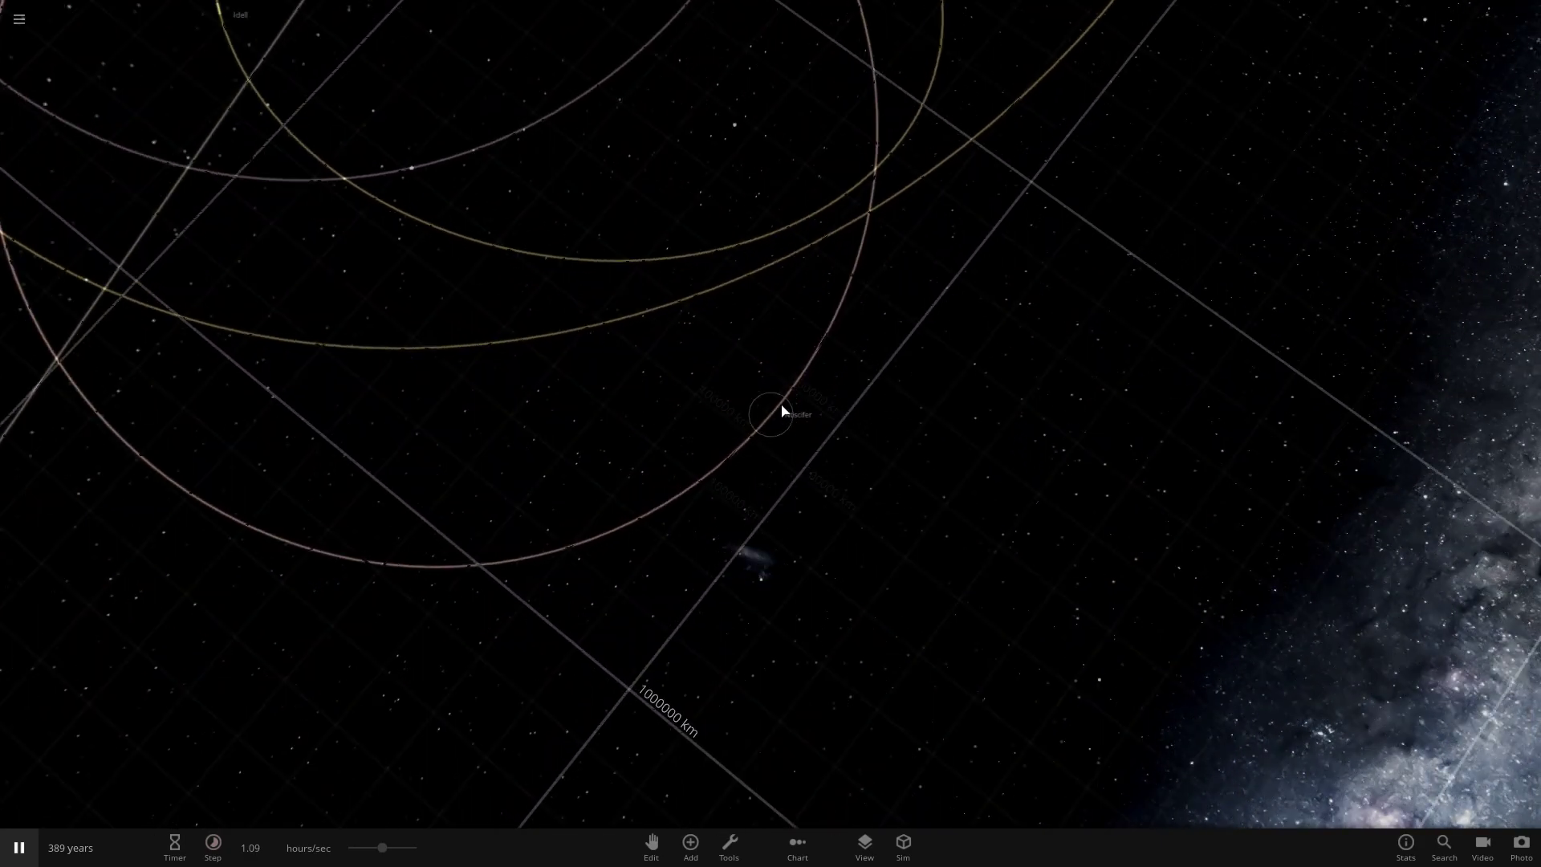
double_click(778, 410)
Step: Inspect Ntiscifer's icy surface up close and open its properties
right_click_drag(616, 474, 536, 232)
scroll(680, 301, "down", 6)
scroll(807, 384, "up", 5)
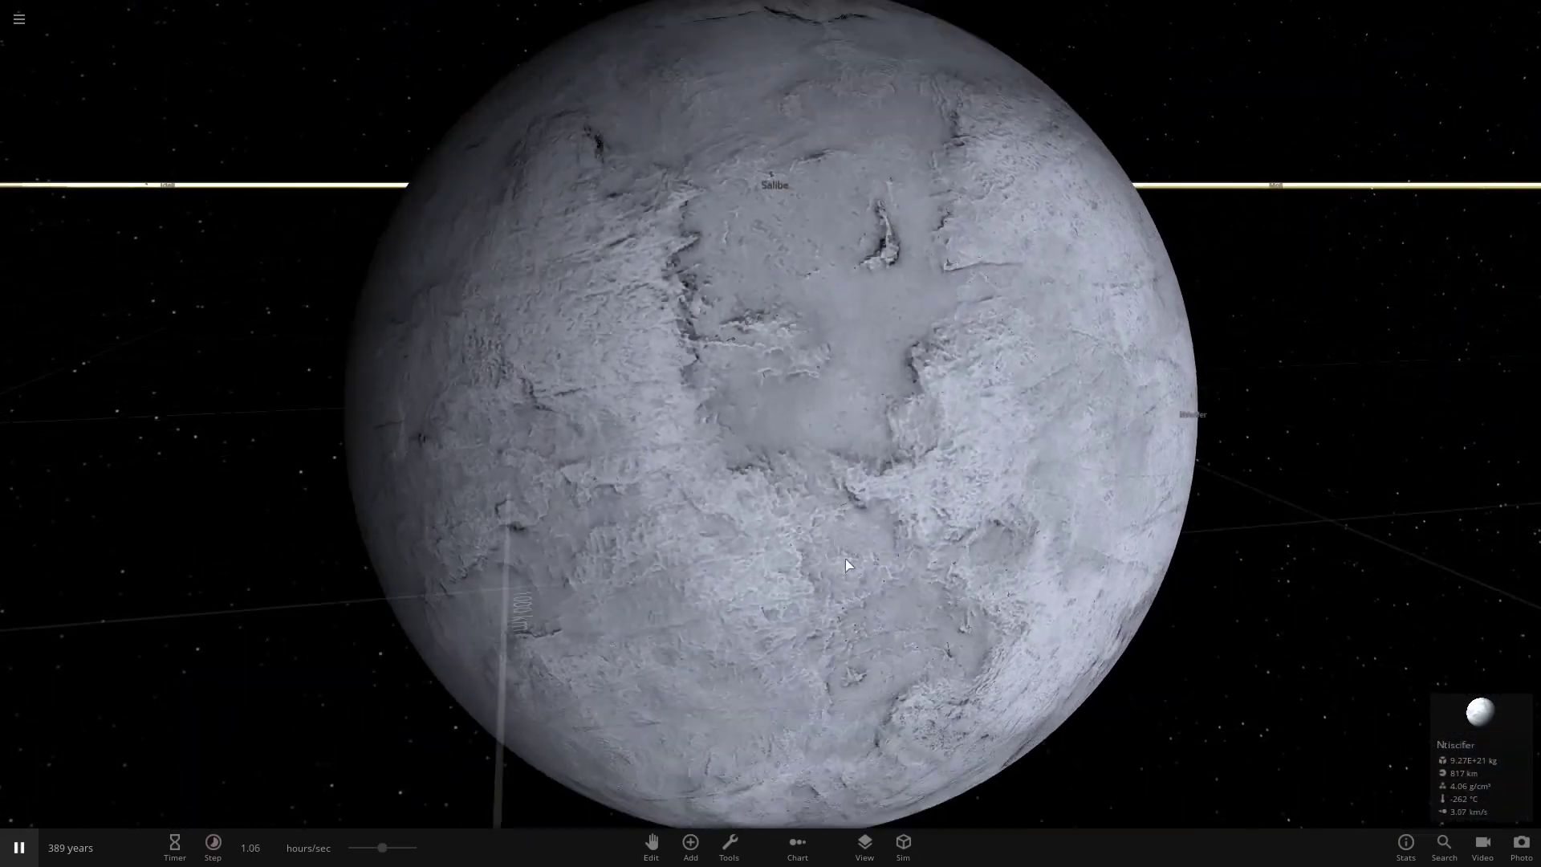
scroll(846, 560, "down", 4)
left_click(1477, 731)
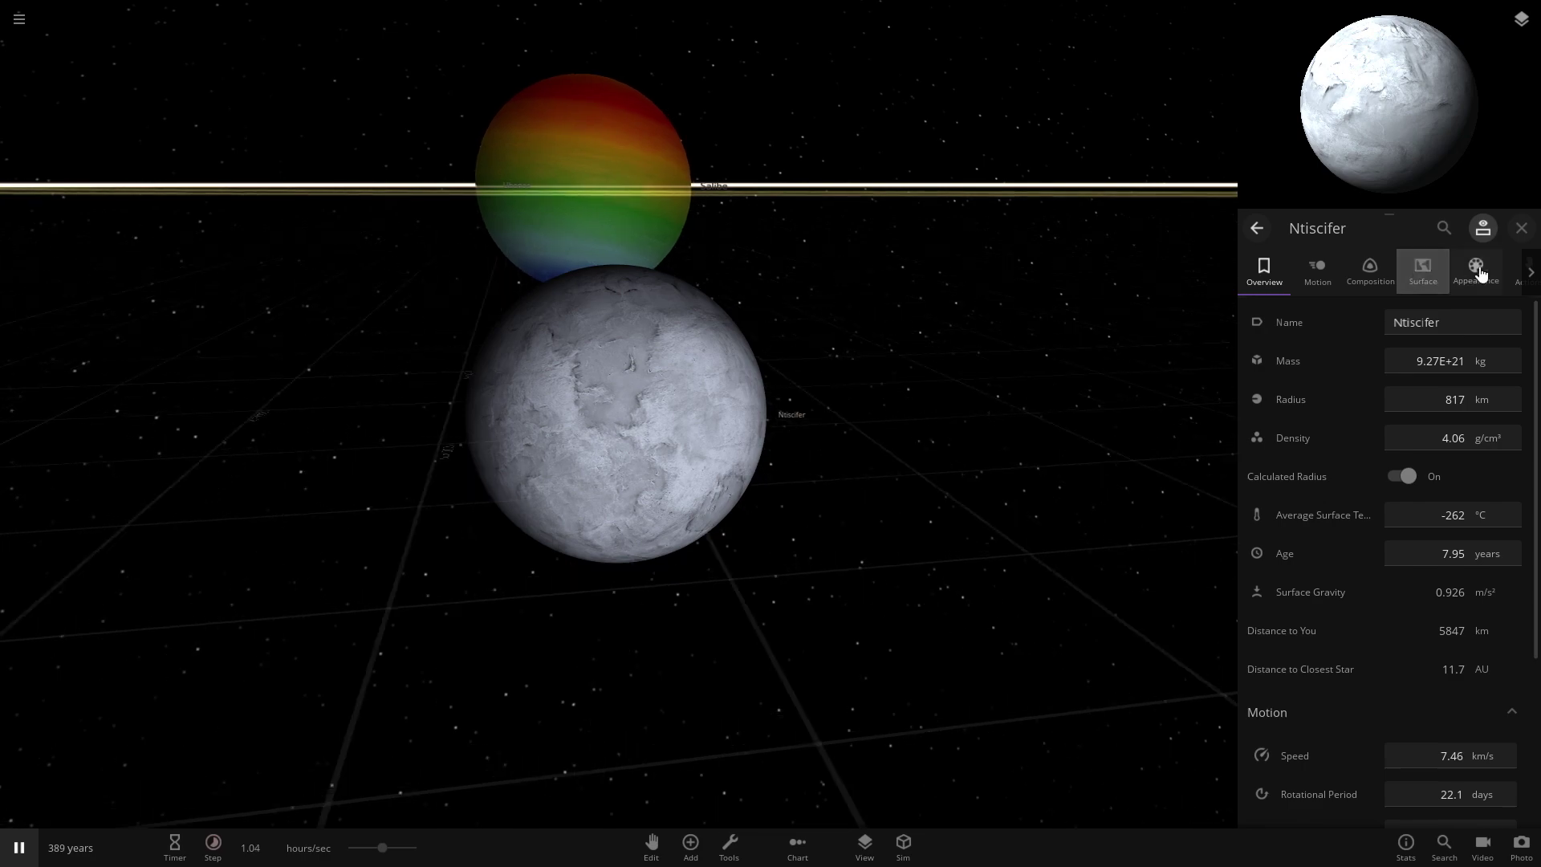
Step: Review Ntiscifer's appearance, surface temperatures and material composition
left_click(1476, 271)
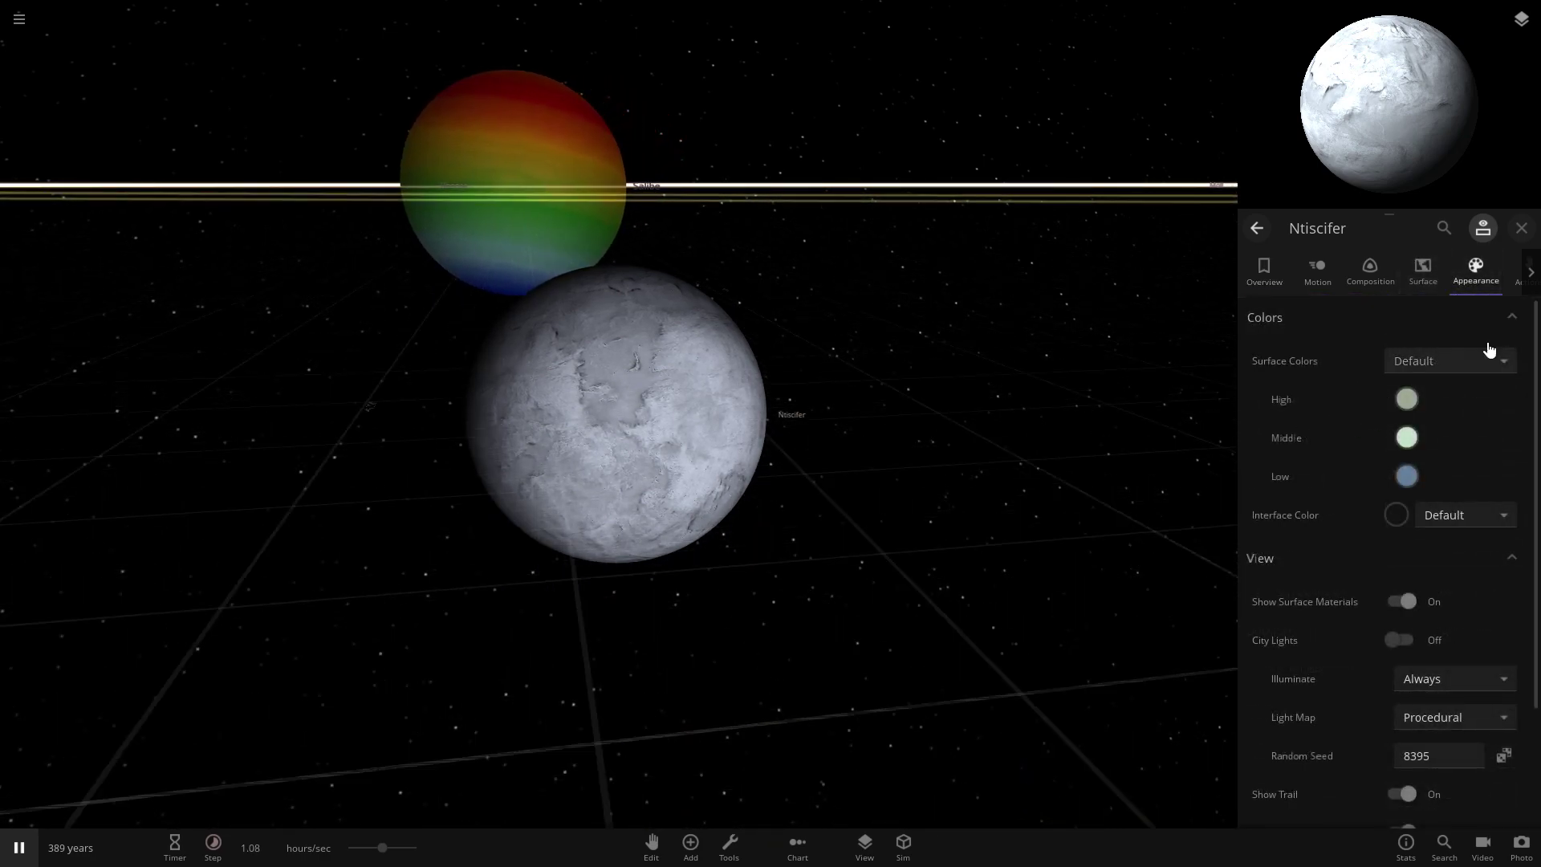
left_click(1432, 275)
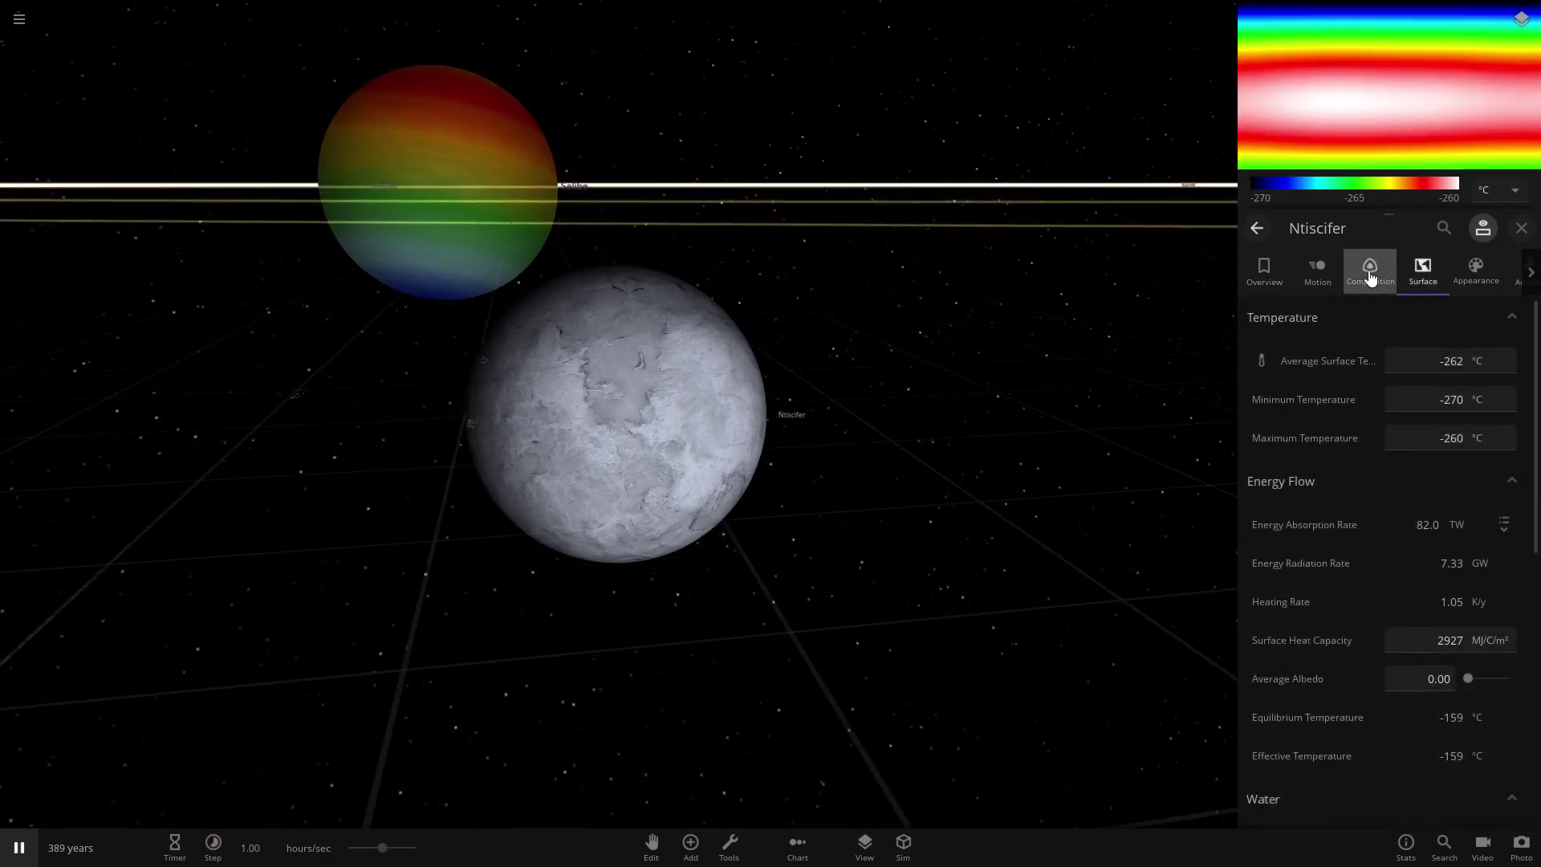
left_click(1369, 295)
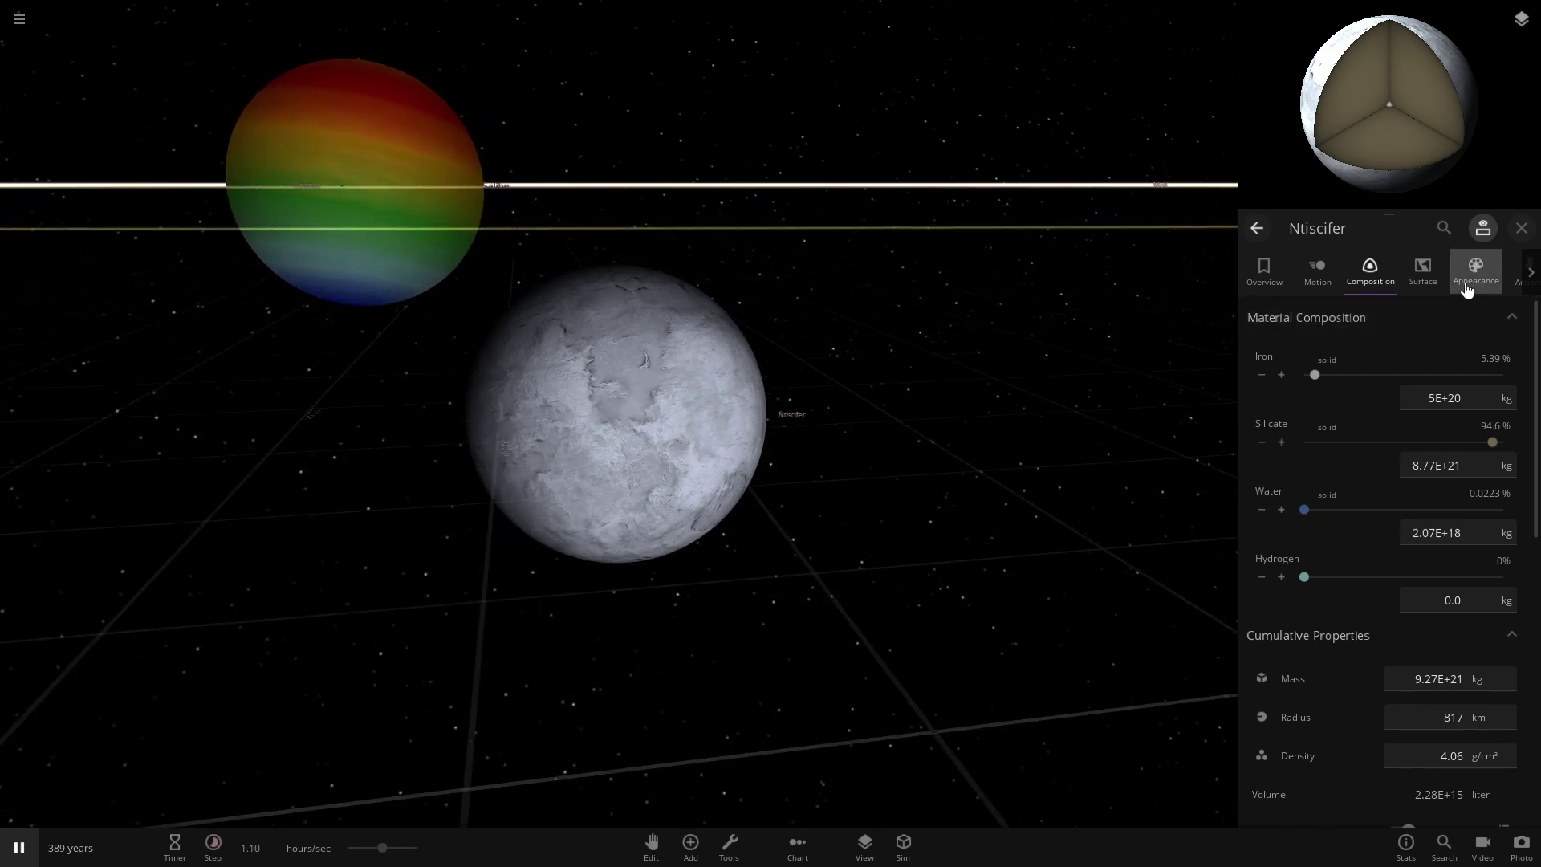
left_click(1426, 277)
scroll(618, 490, "up", 3)
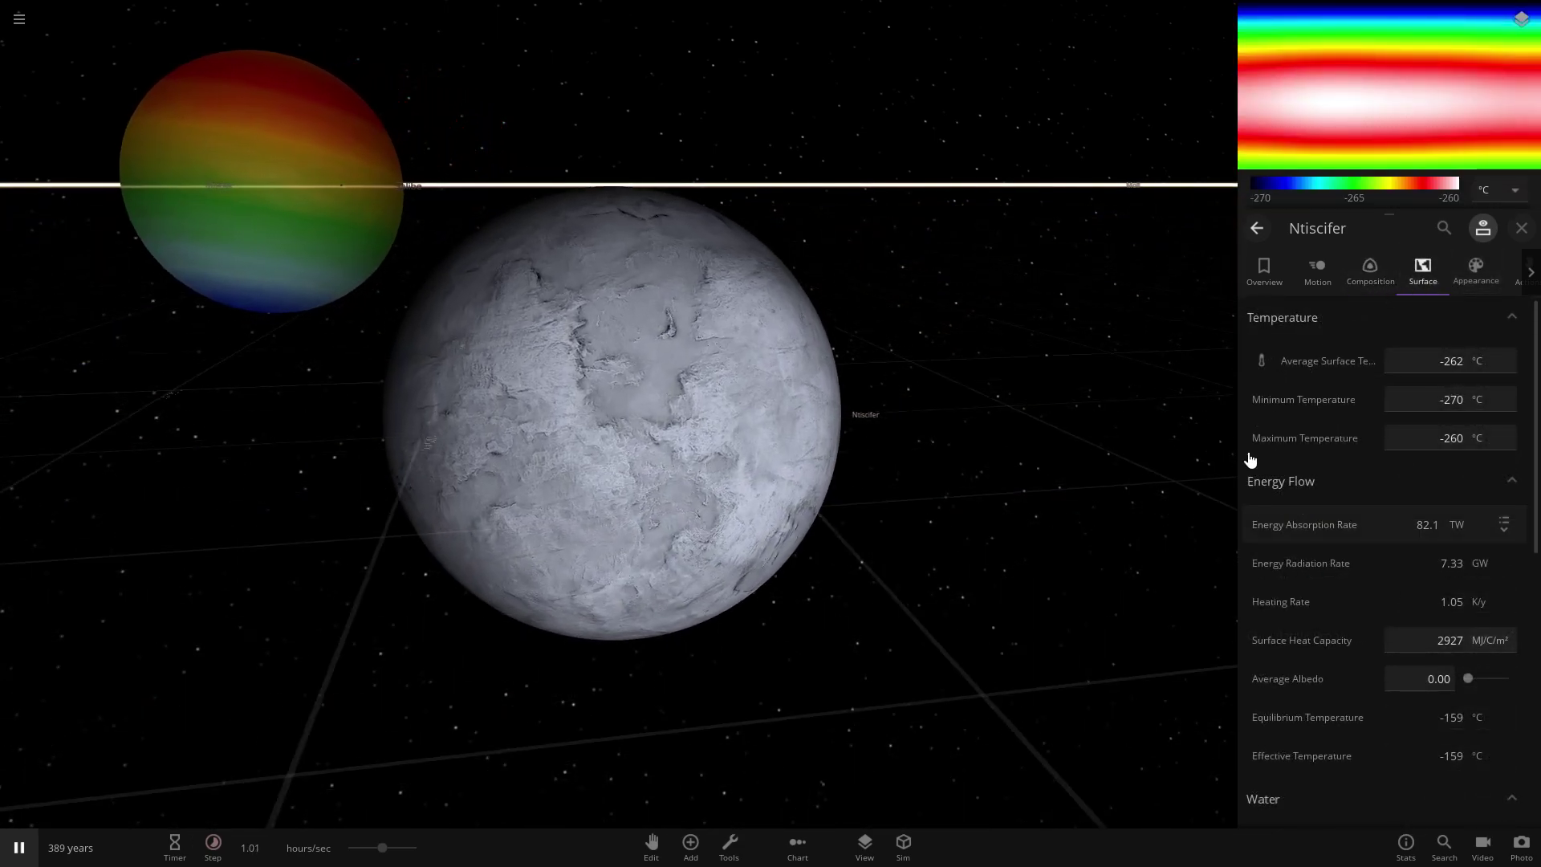
Step: Change Ntiscifer's high surface color to a bright cyan blue
left_click(1470, 288)
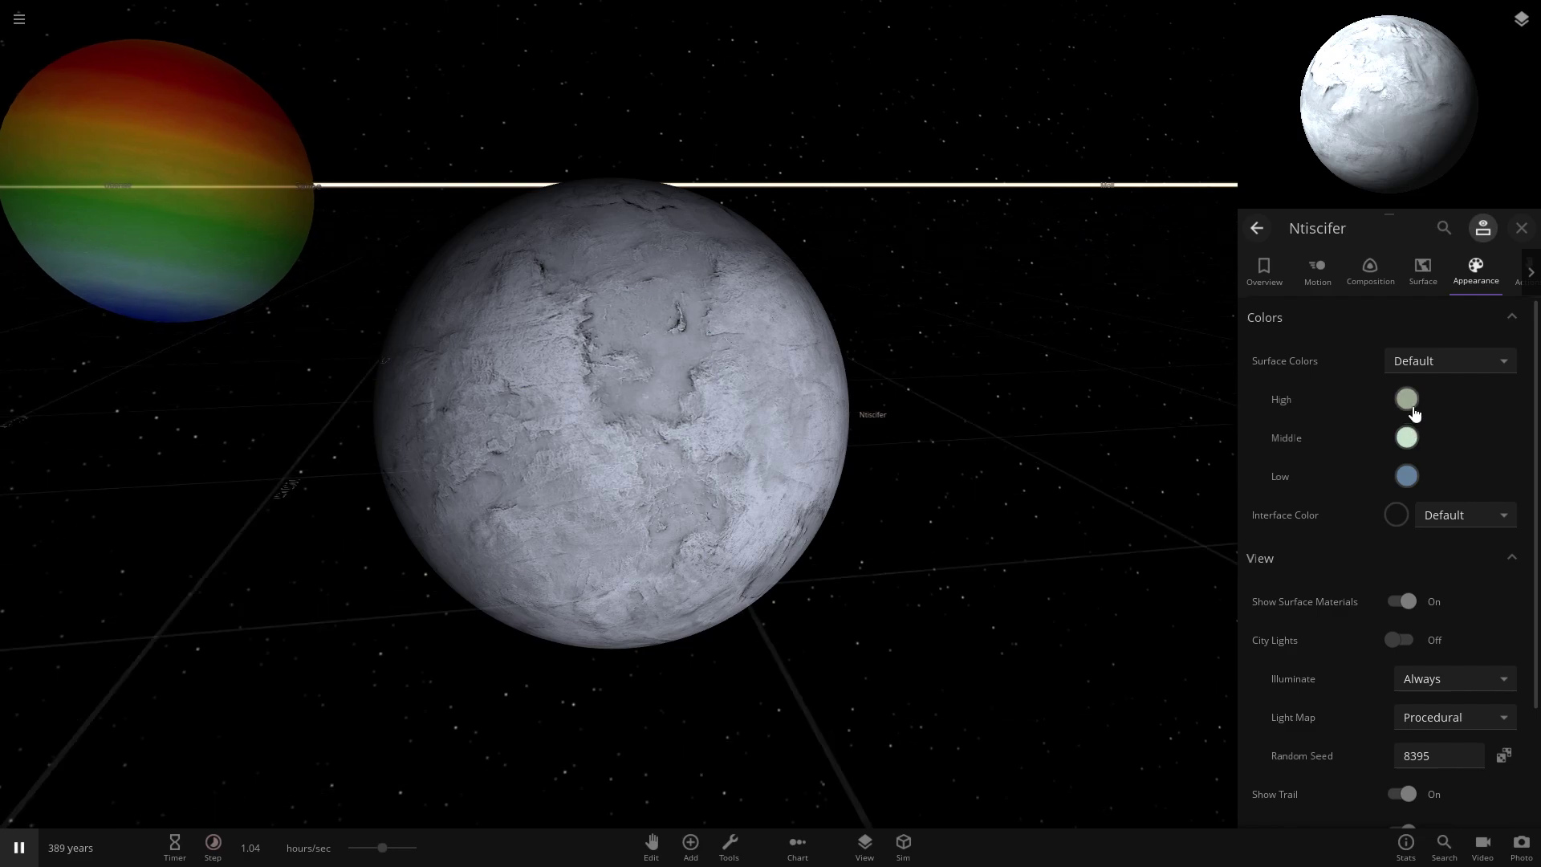
left_click(1412, 411)
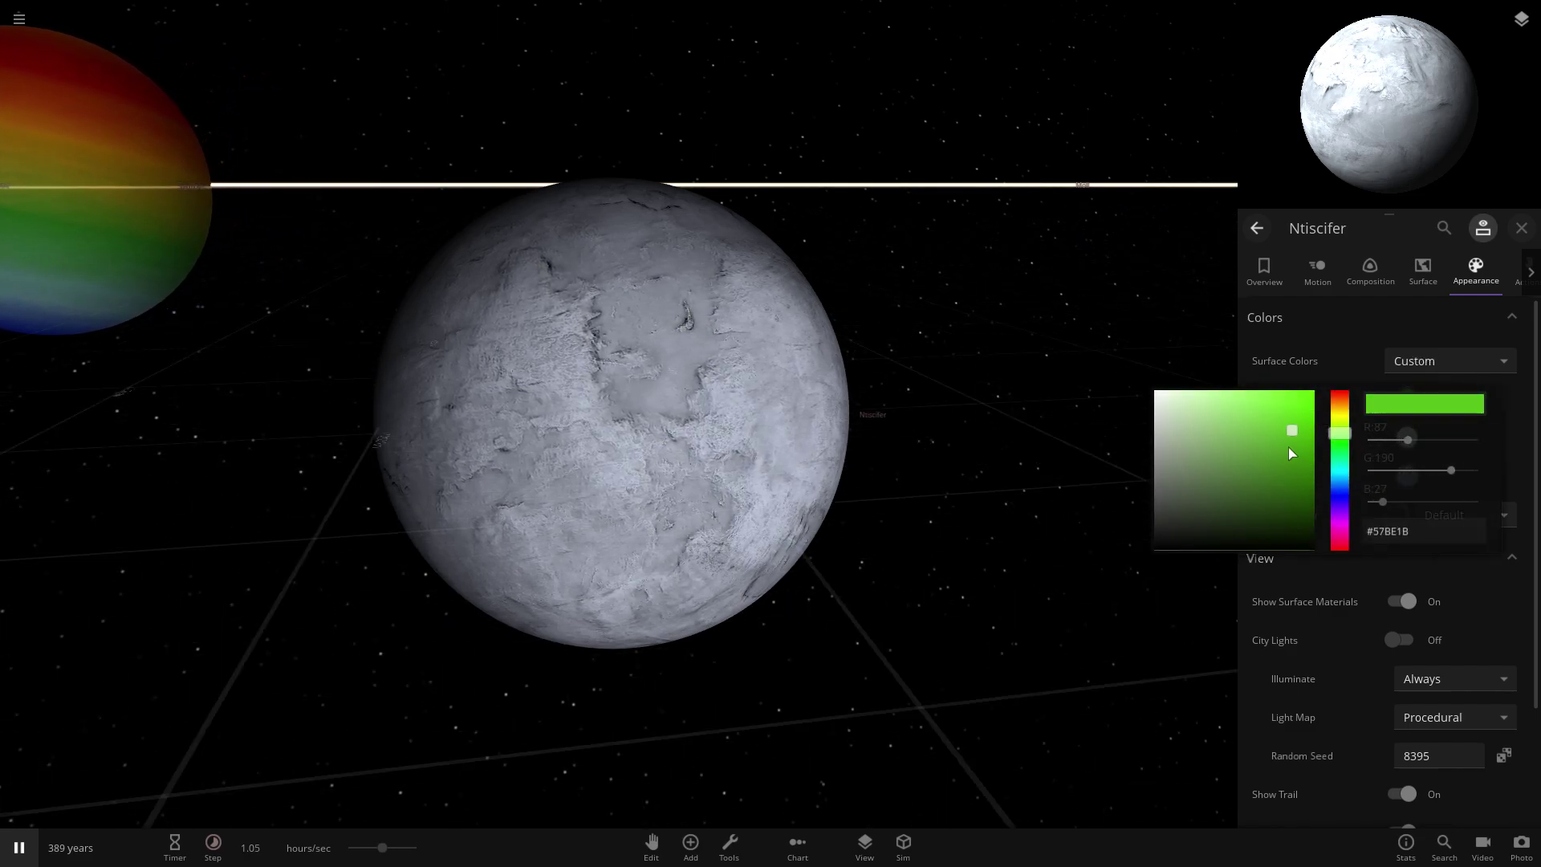
left_click_drag(1290, 453, 1313, 390)
left_click_drag(1339, 433, 1346, 381)
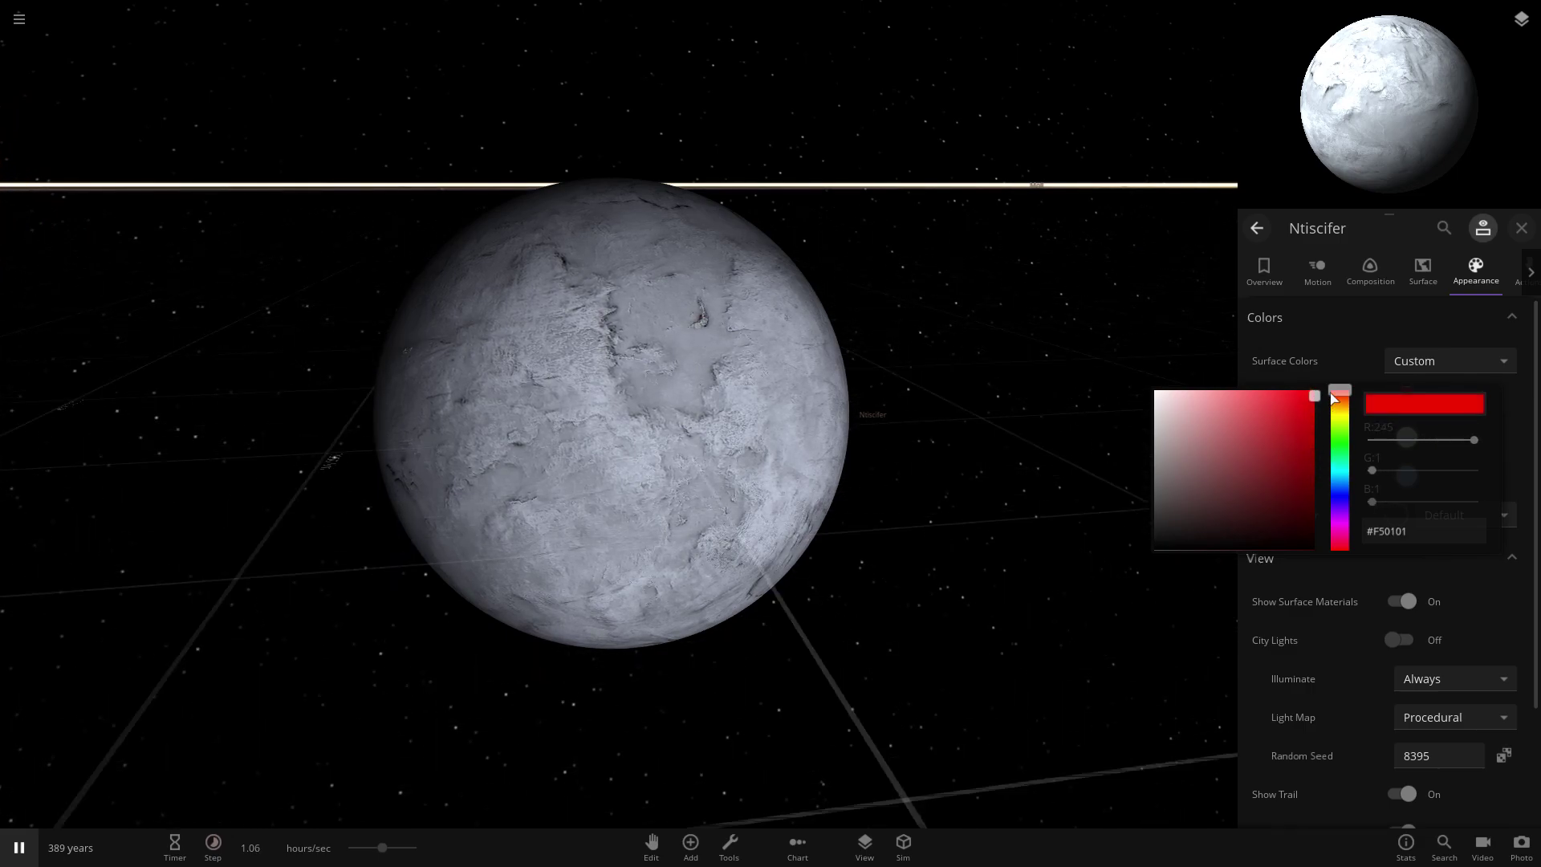
left_click_drag(1339, 391, 1340, 484)
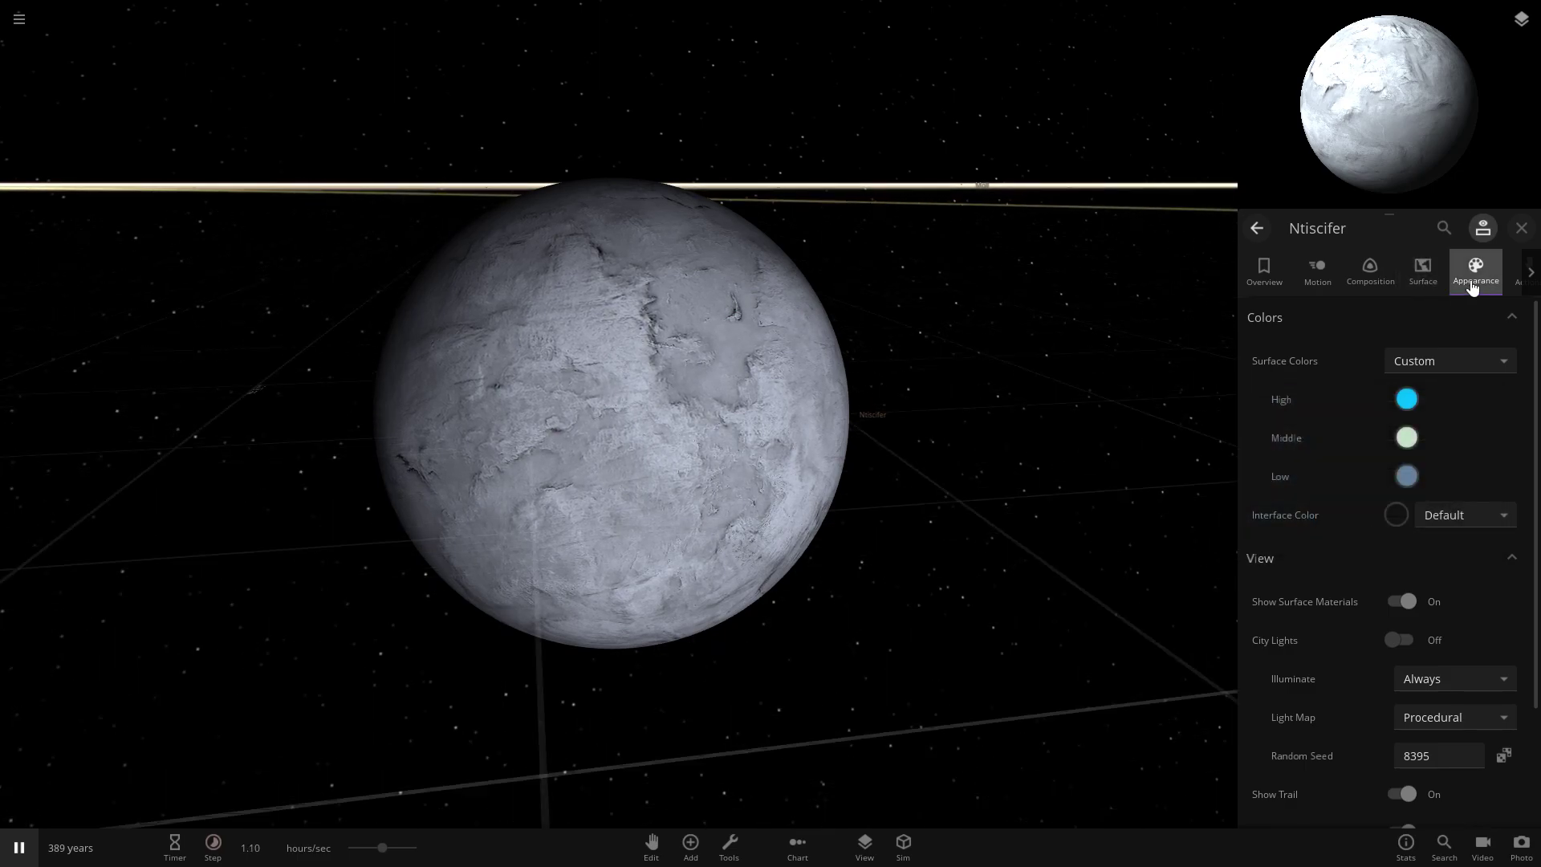
Step: Reduce Ntiscifer's water to 1.14E+18 kg and inspect both sides of the moon's surface
left_click(1371, 277)
left_click(1371, 281)
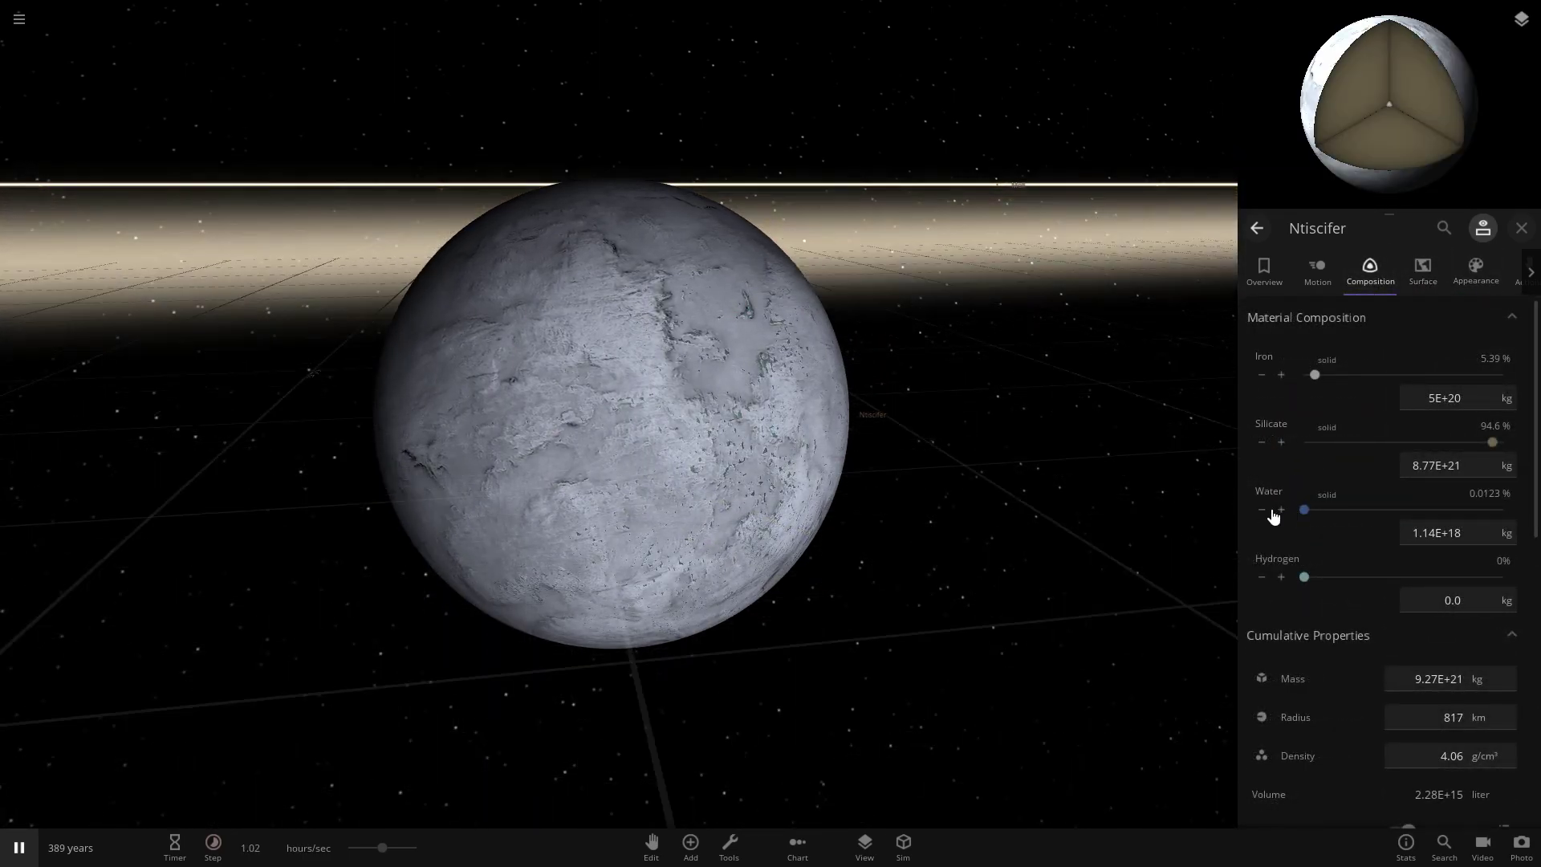
right_click_drag(491, 491, 647, 456)
scroll(648, 463, "down", 5)
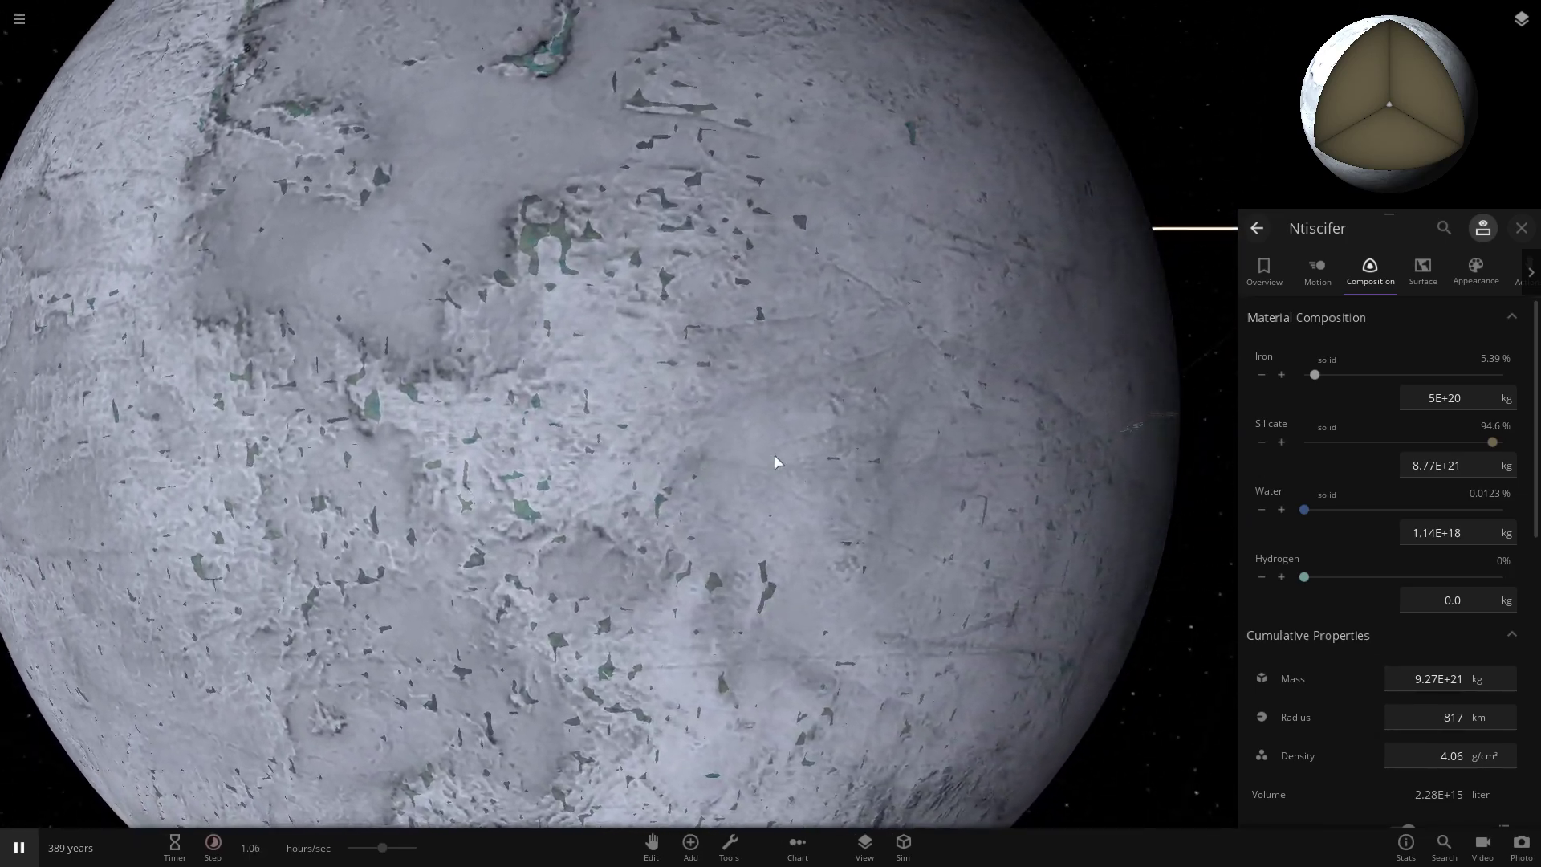
left_click_drag(775, 462, 1145, 519)
scroll(795, 576, "up", 5)
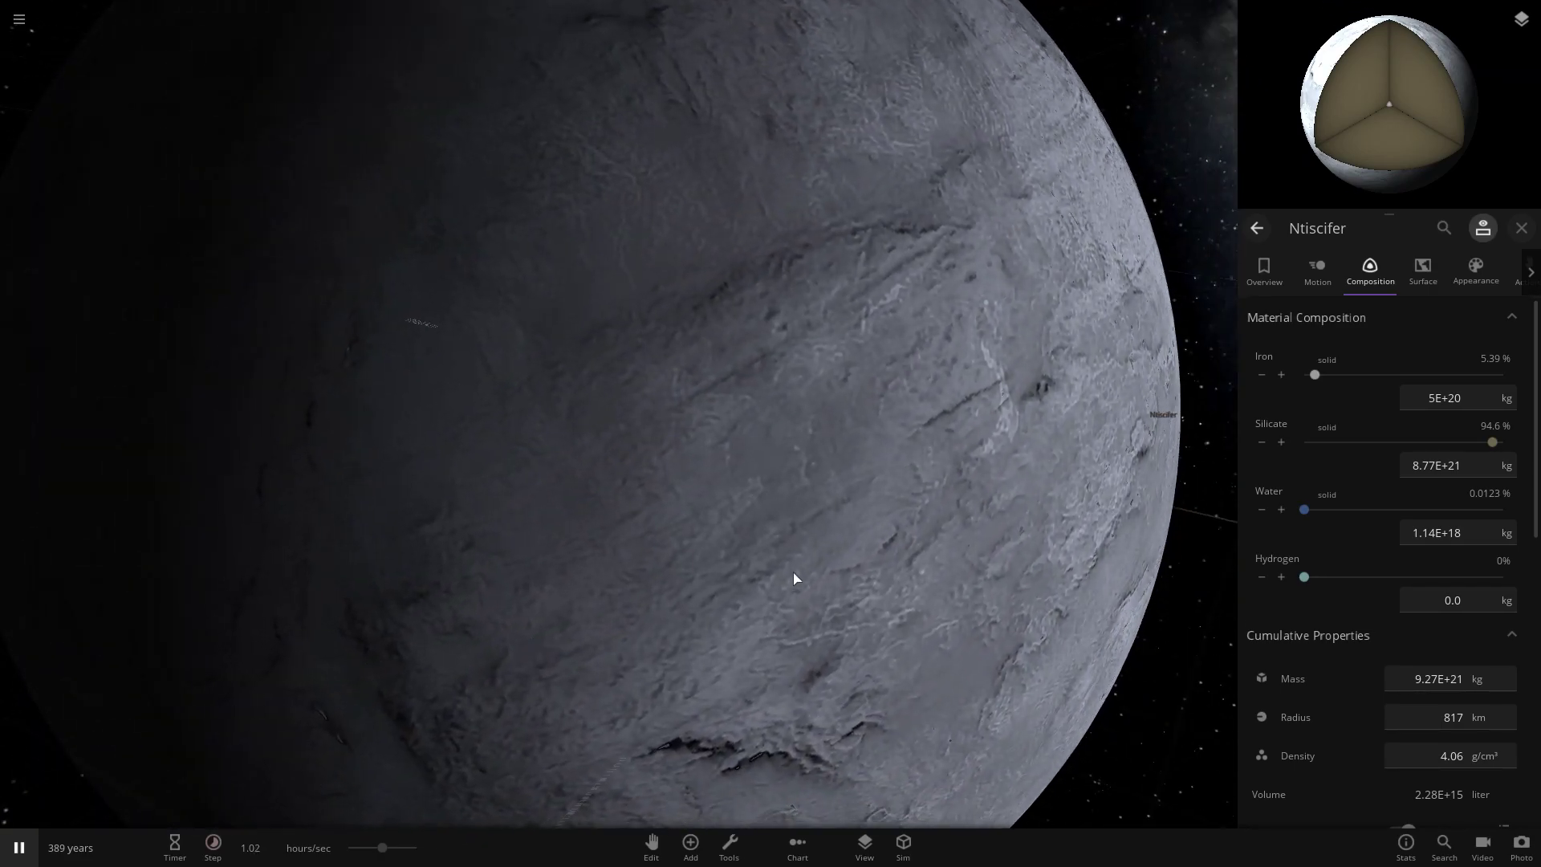
Step: Set Ntiscifer's high surface color to red #FE0101 and check the surface up close
left_click(1475, 273)
left_click(1403, 399)
left_click_drag(1348, 461, 1339, 391)
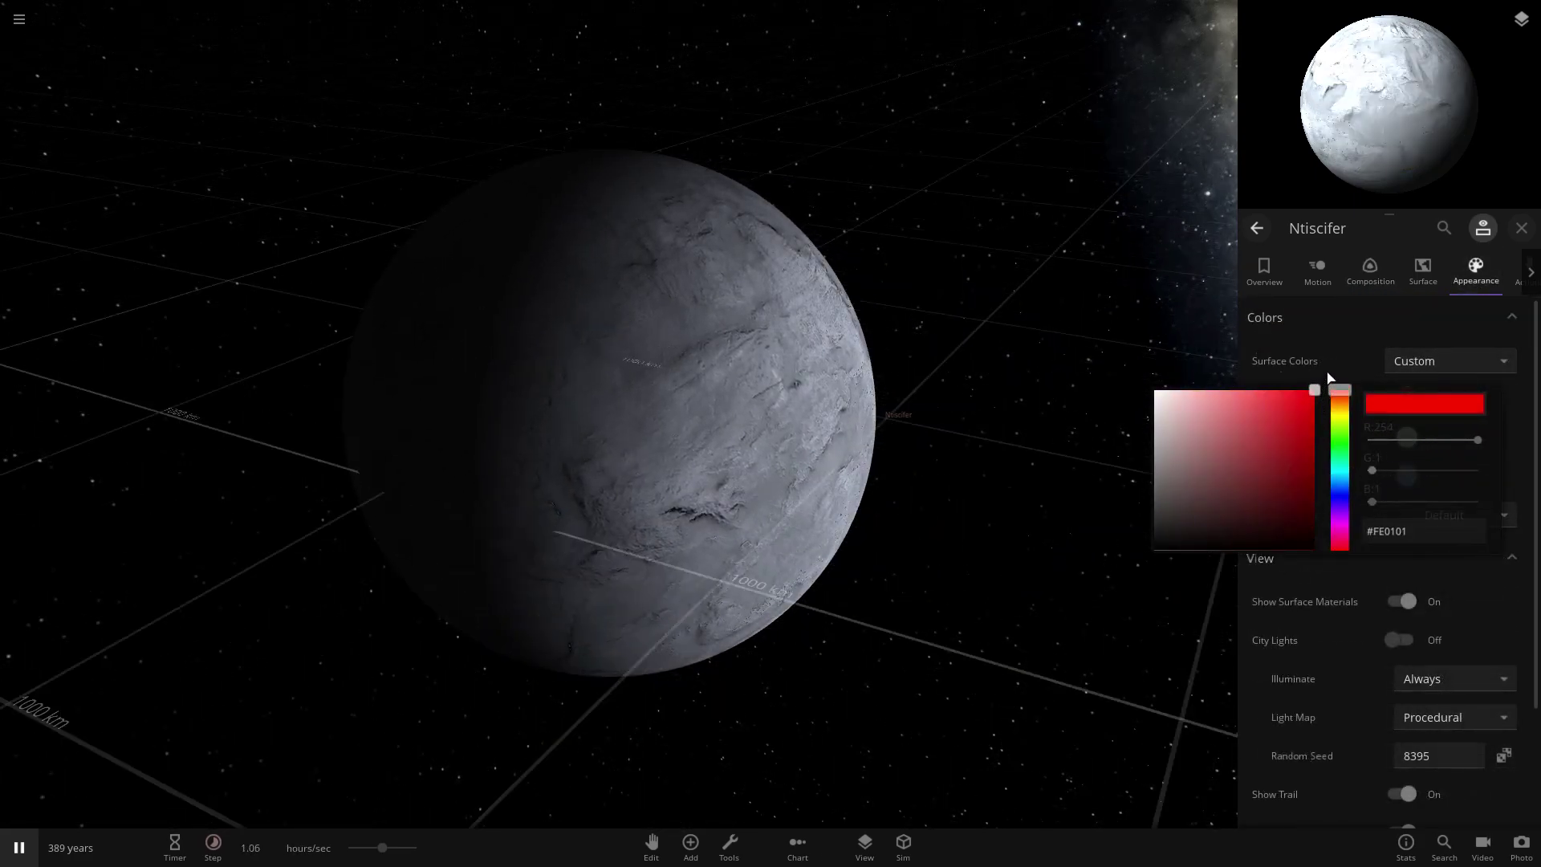
left_click_drag(817, 447, 449, 409)
scroll(613, 432, "up", 5)
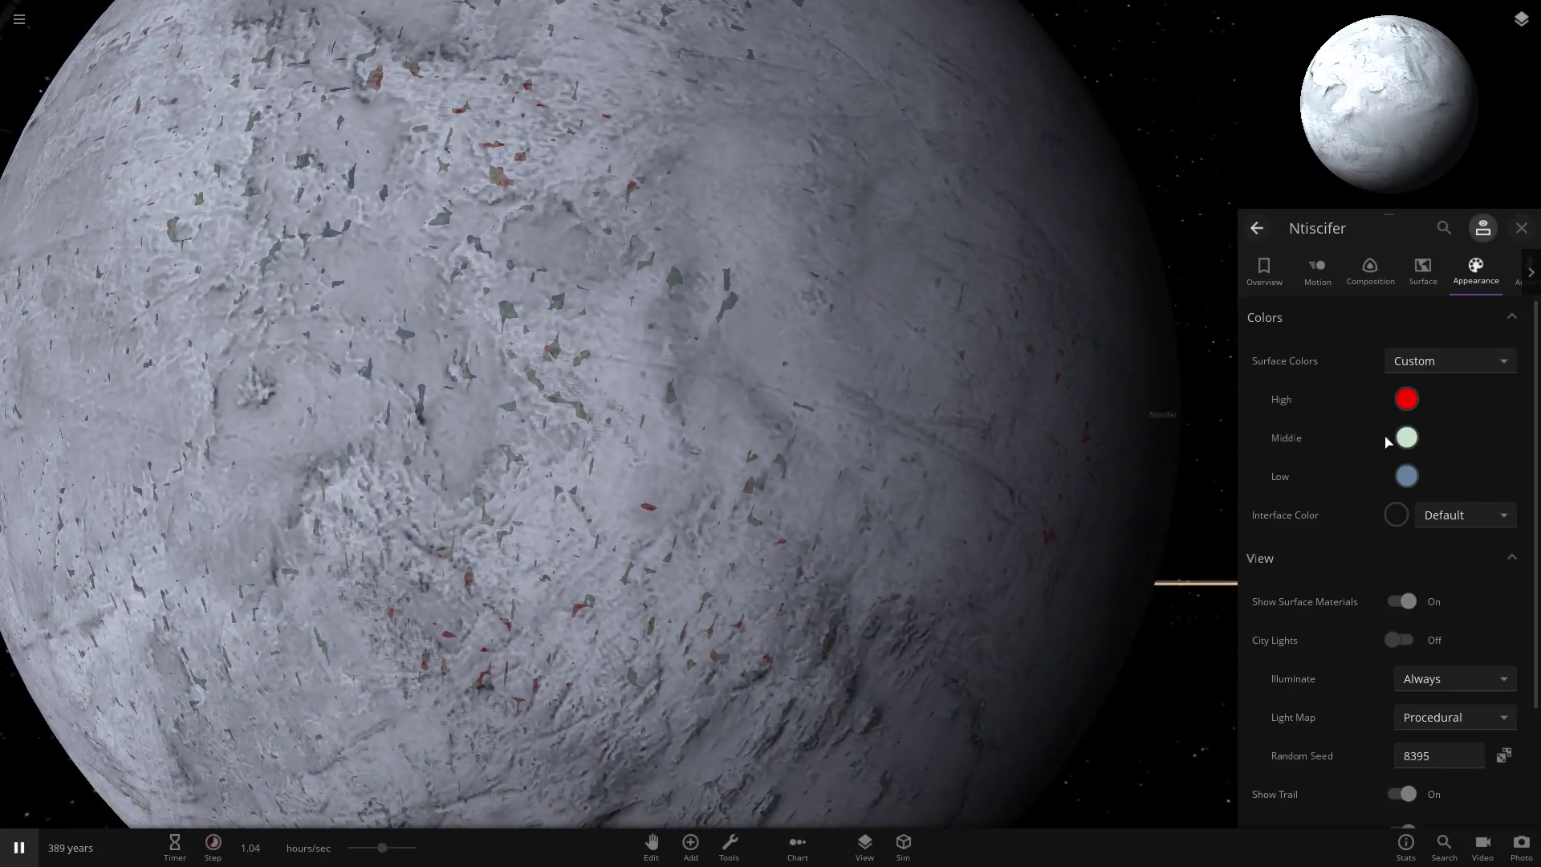
Step: Set Ntiscifer's middle surface color to red #FE0101 and inspect the recolored moon from several distances
left_click(1407, 438)
left_click_drag(1339, 481, 1343, 396)
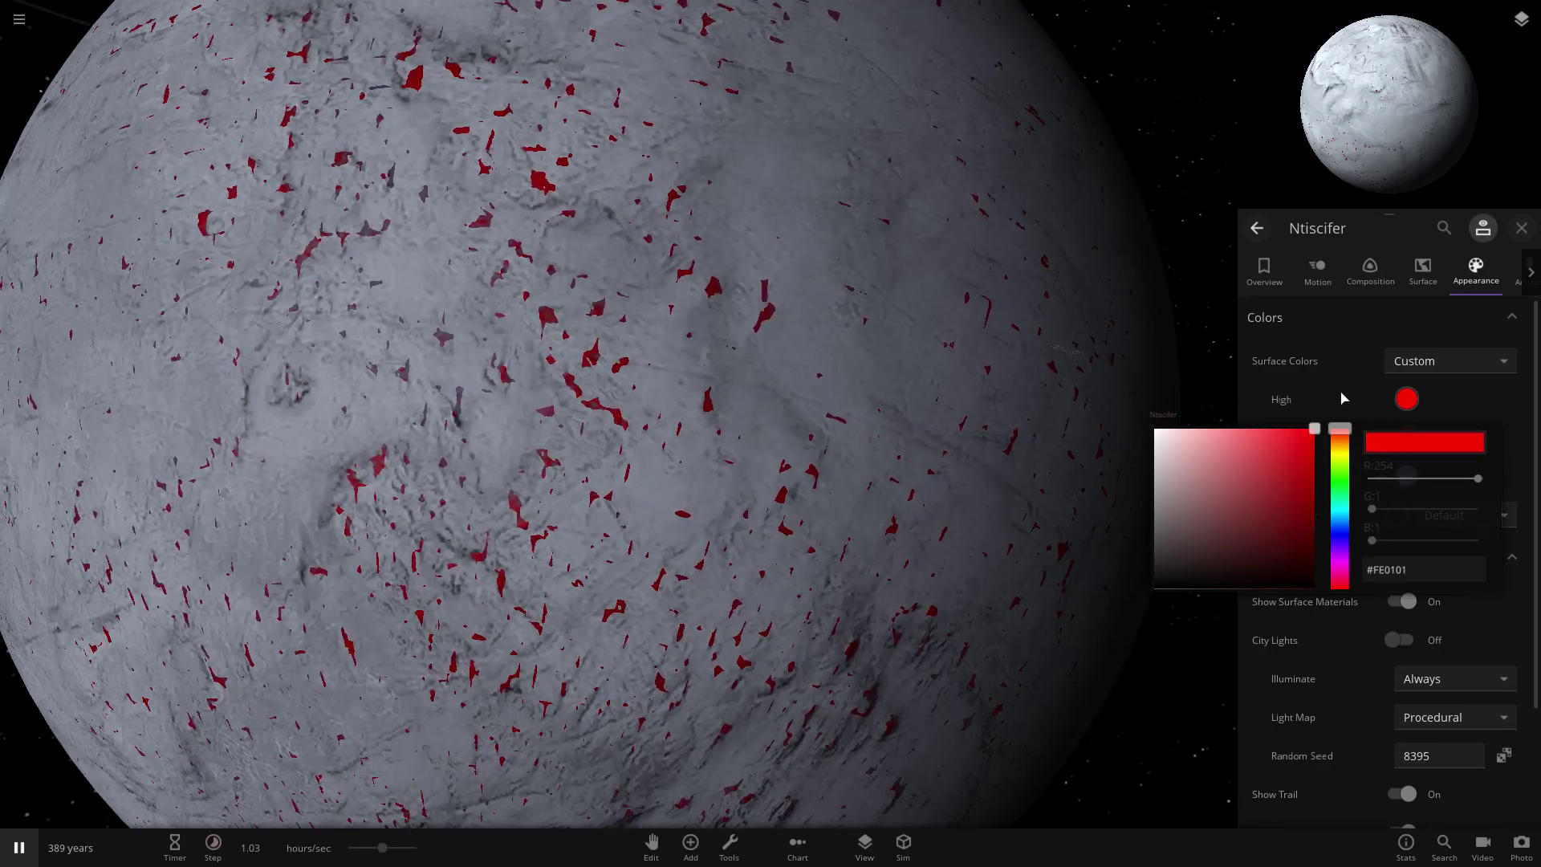
left_click(696, 584)
scroll(723, 544, "down", 5)
left_click_drag(557, 526, 586, 473)
scroll(789, 597, "up", 5)
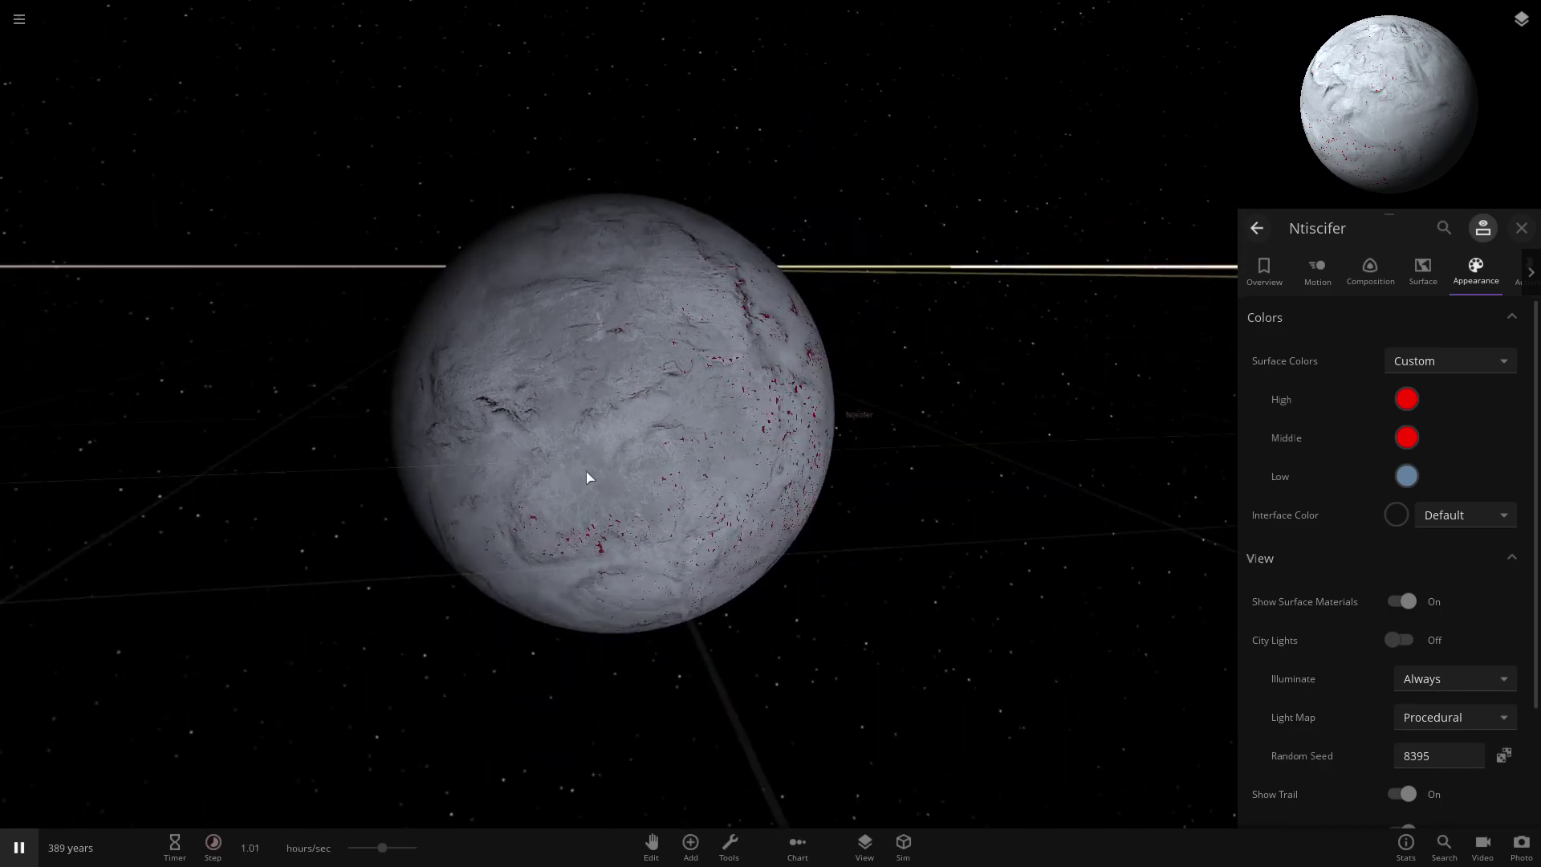
scroll(620, 463, "up", 5)
scroll(620, 464, "down", 4)
scroll(620, 464, "up", 3)
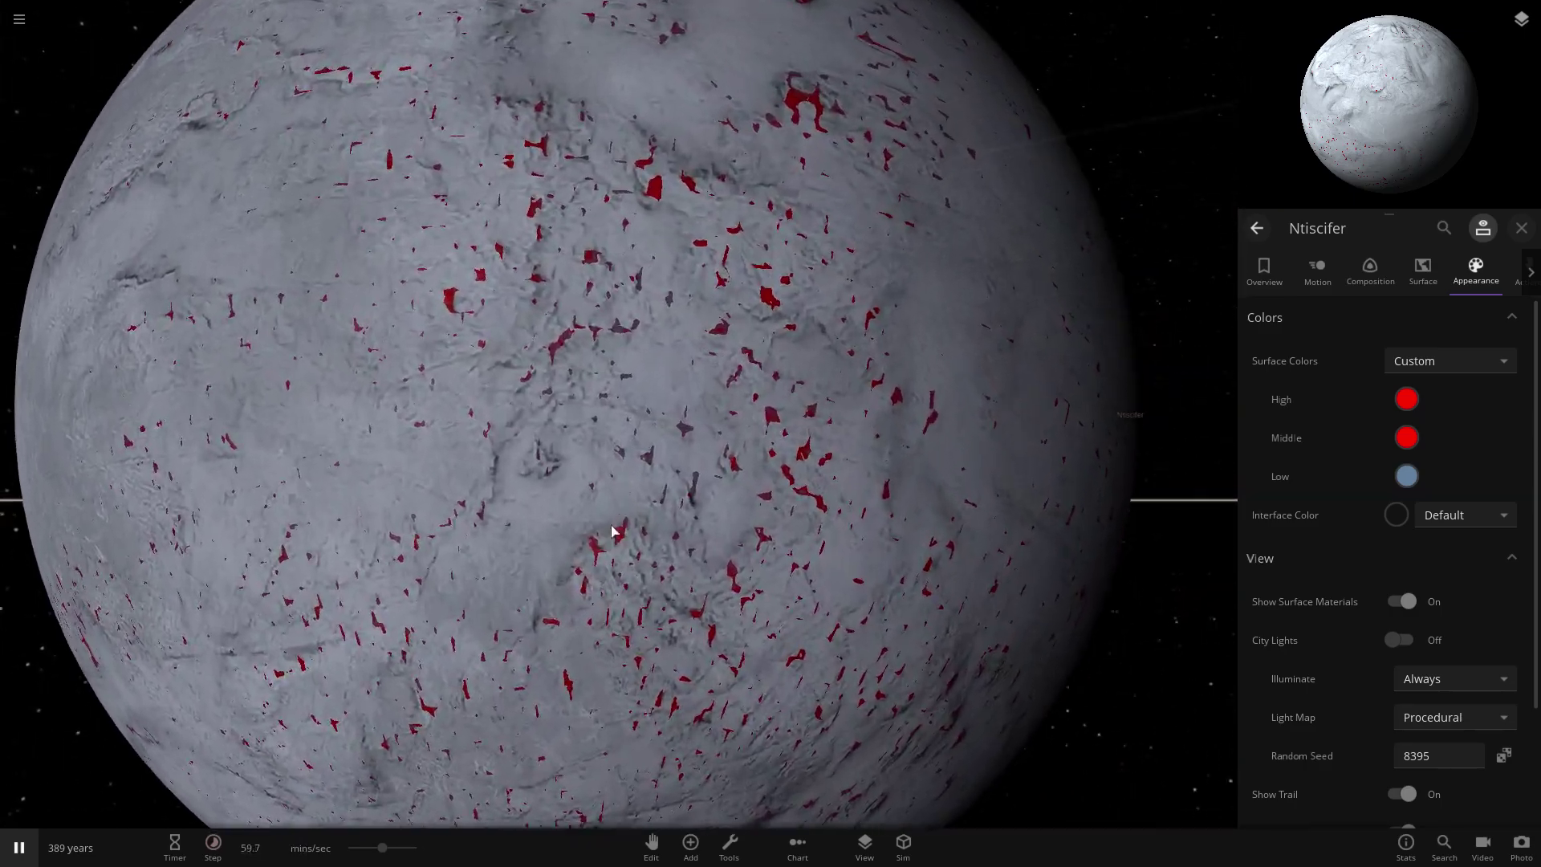
left_click_drag(616, 529, 618, 578)
Step: Pull back to the orbits around Salibe and focus on the moon Ubonae
scroll(623, 571, "down", 10)
scroll(628, 572, "down", 3)
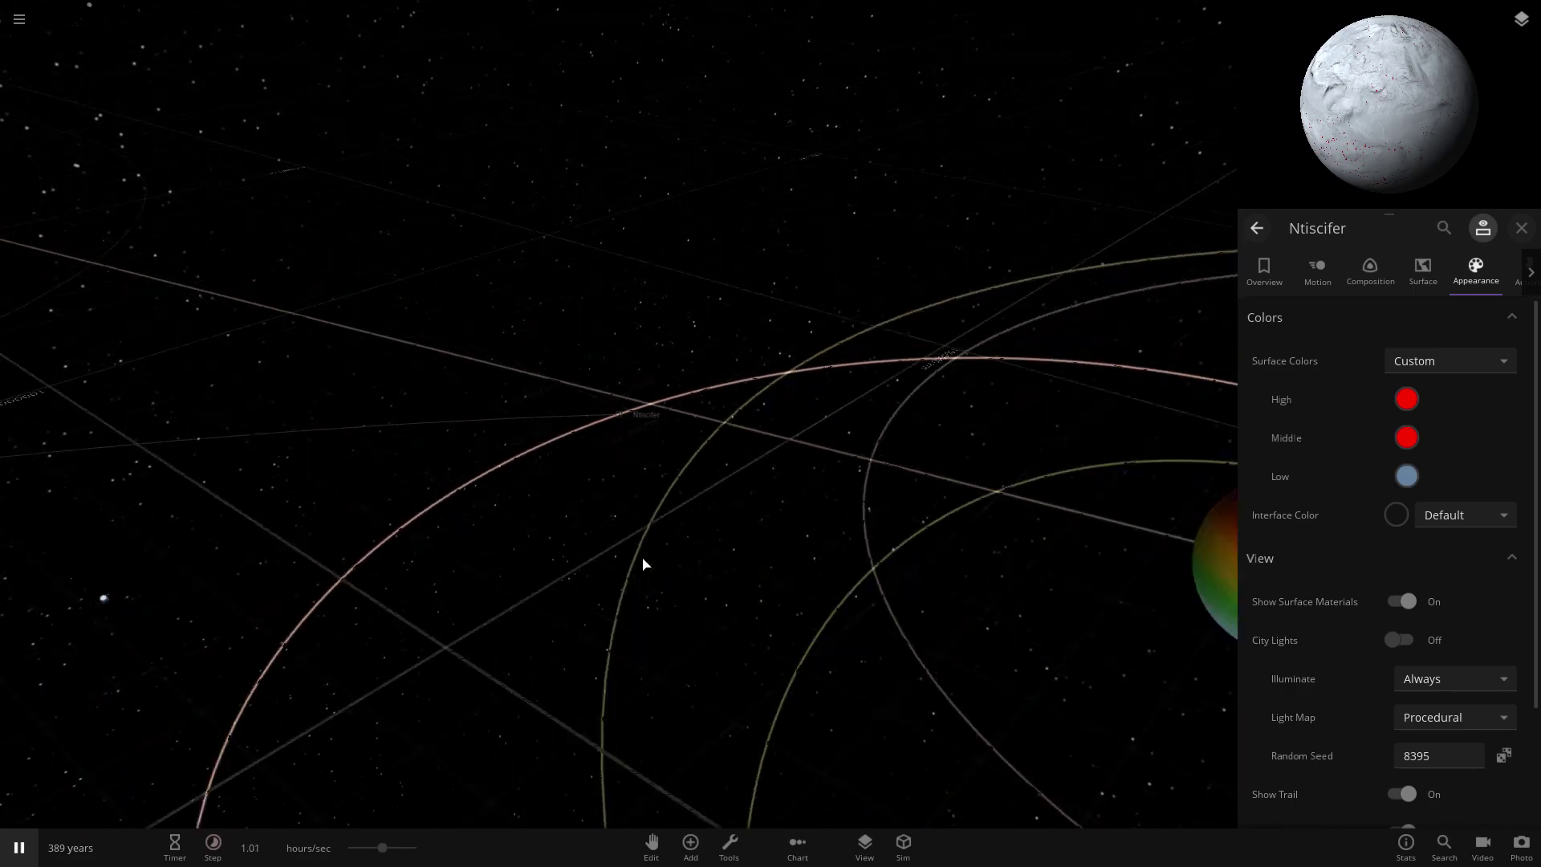
scroll(645, 564, "down", 5)
left_click_drag(802, 526, 692, 682)
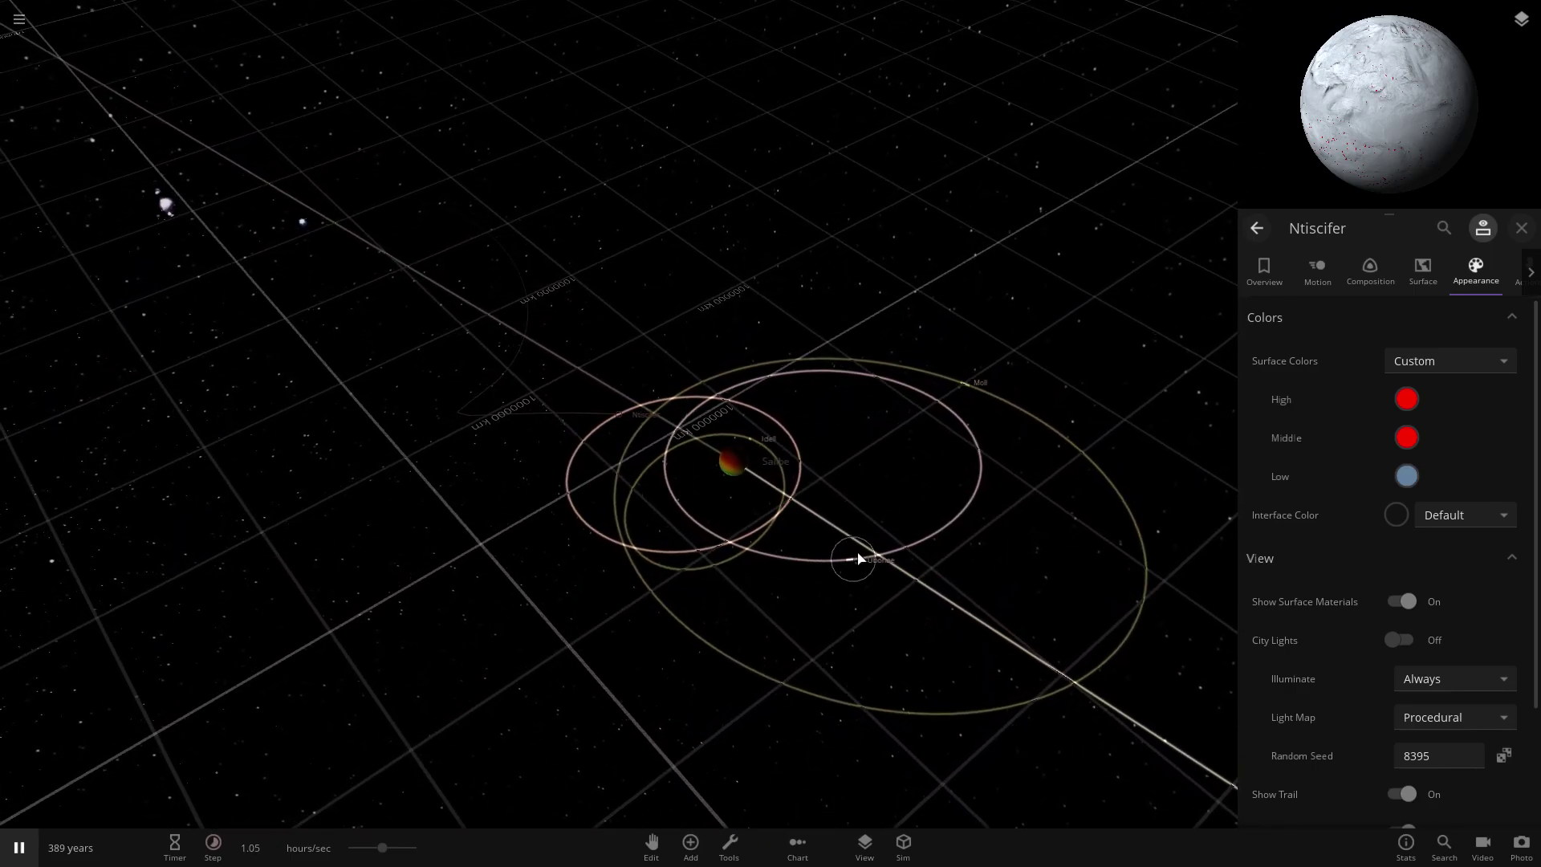
double_click(855, 558)
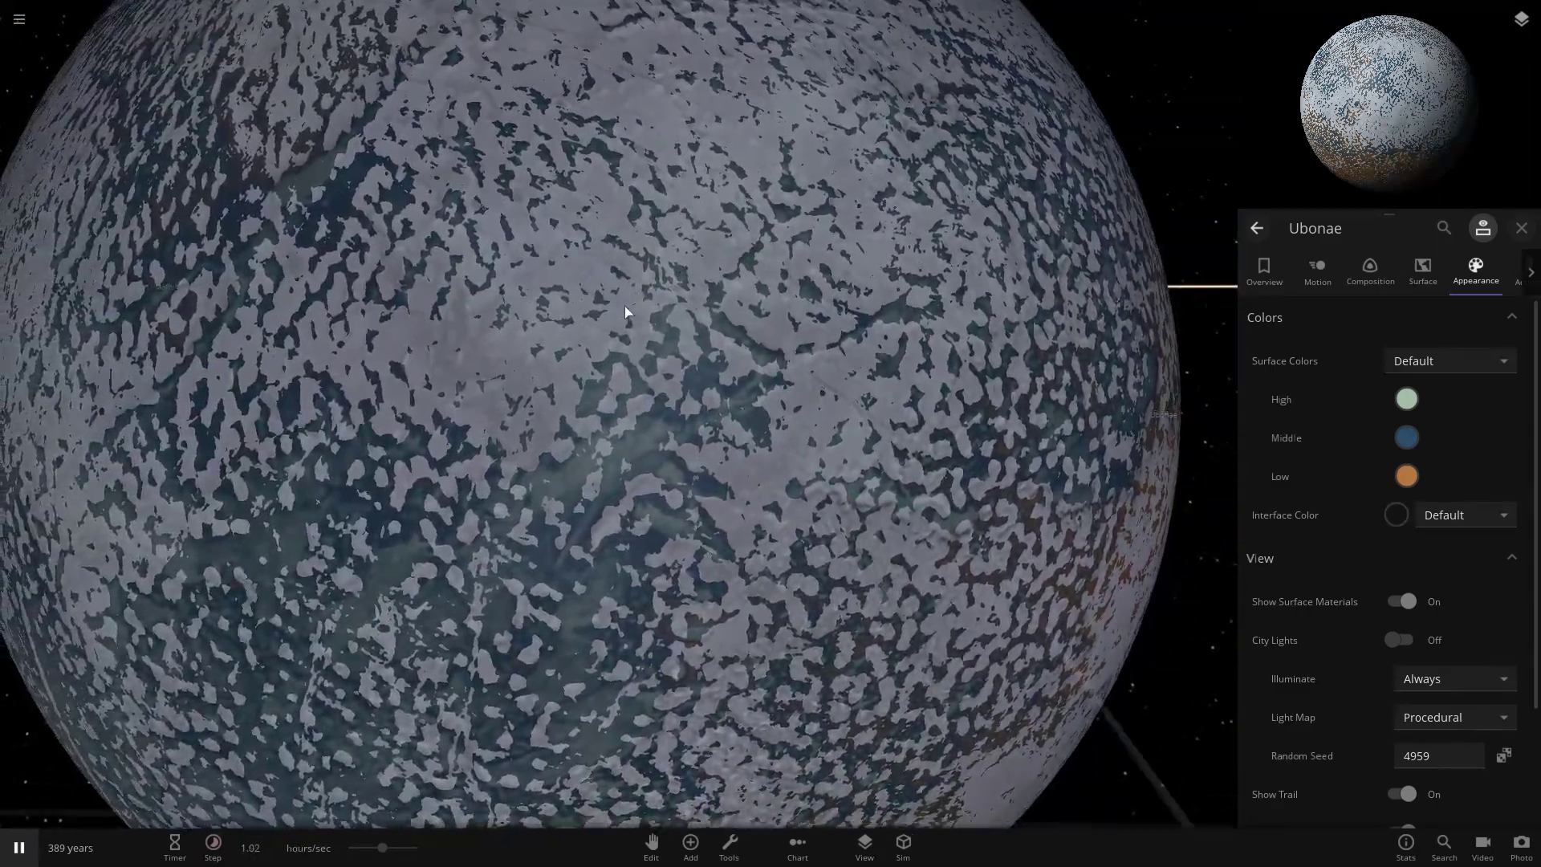
Step: Look over Ubonae's patchy surface and appearance settings, and show its surface temperature data
scroll(554, 384, "down", 3)
scroll(482, 447, "up", 3)
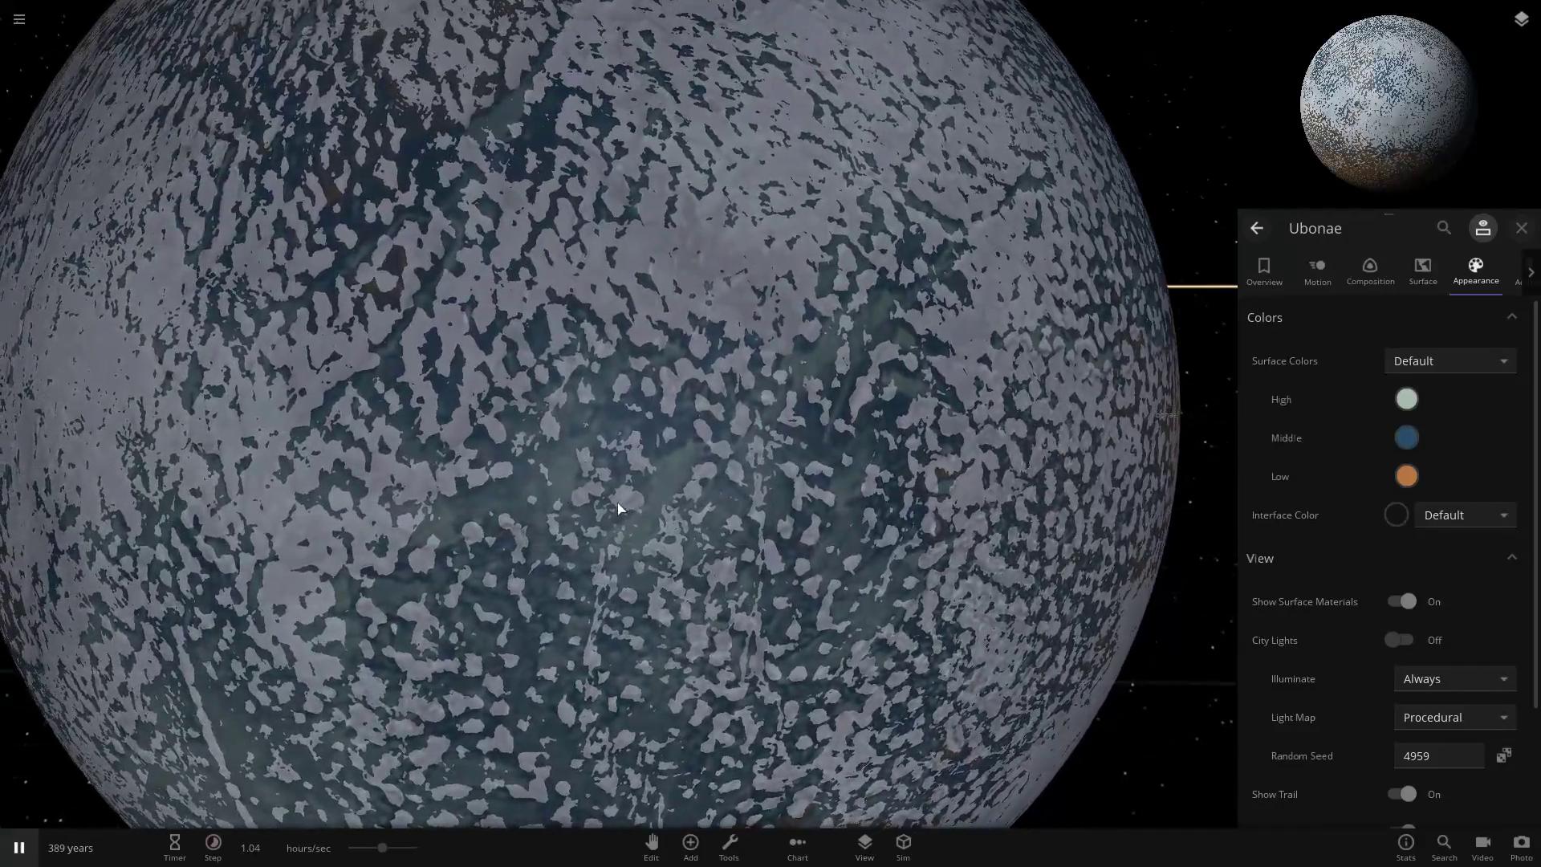
scroll(618, 508, "down", 3)
scroll(1345, 684, "down", 3)
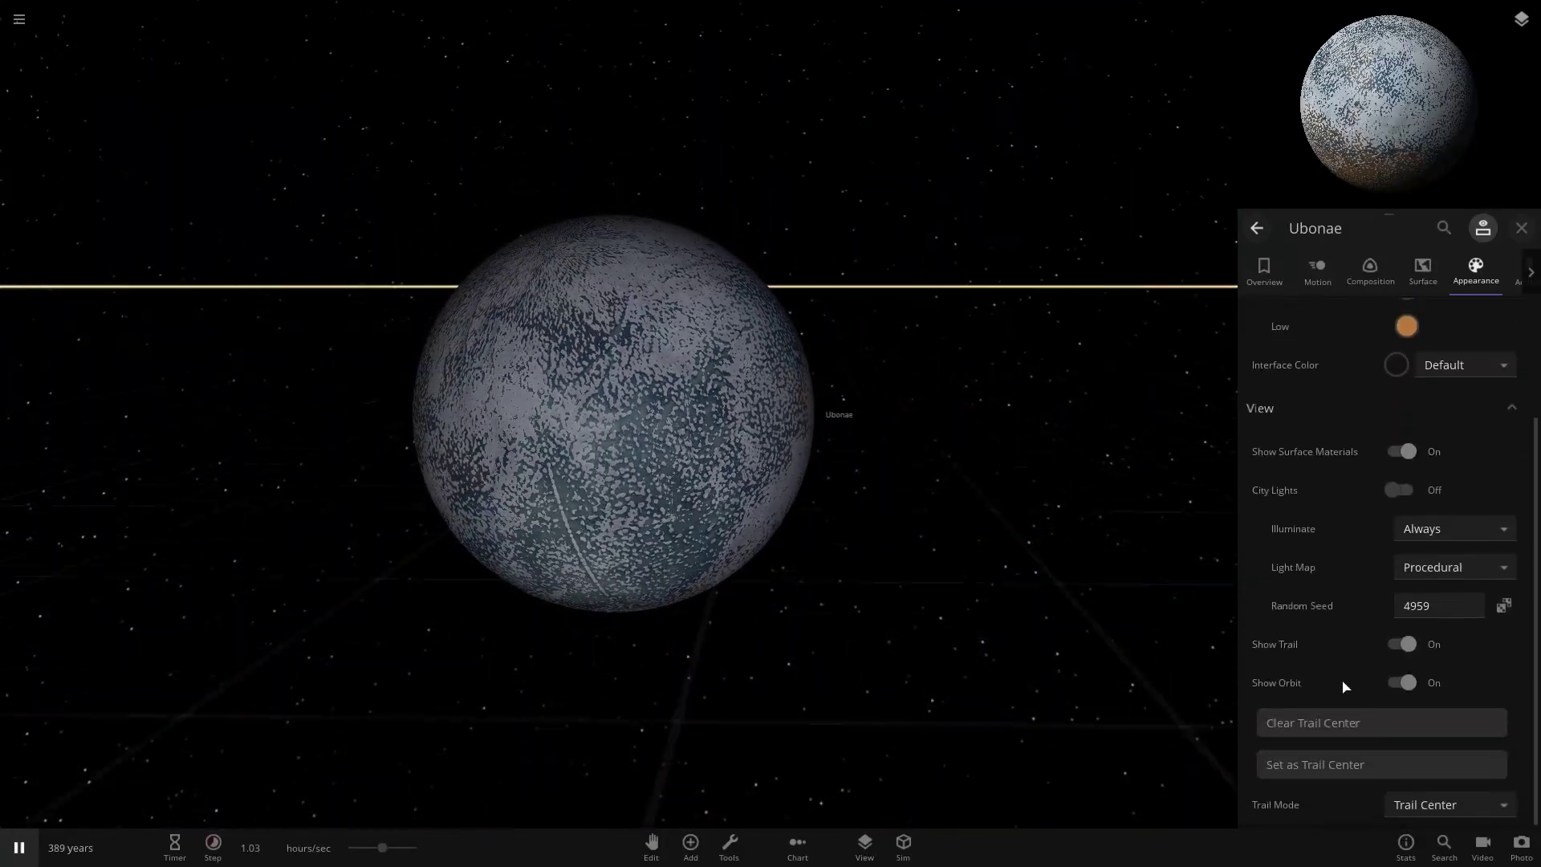
left_click(1419, 276)
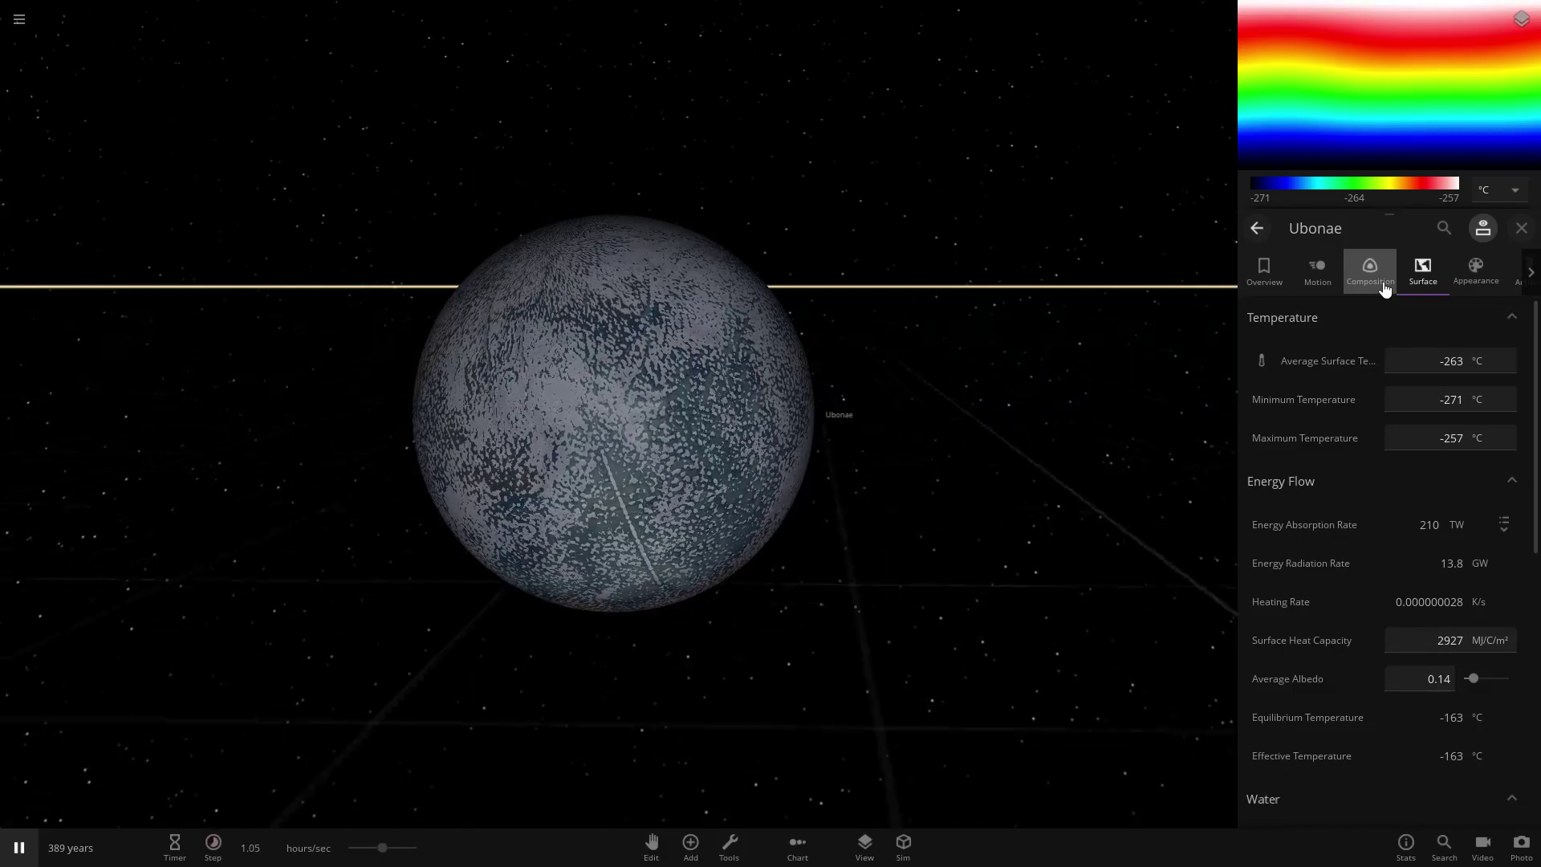
Step: Examine Ubonae's ice patterns from different sides and distances
left_click_drag(540, 347, 963, 369)
left_click_drag(516, 468, 365, 454)
scroll(646, 431, "up", 5)
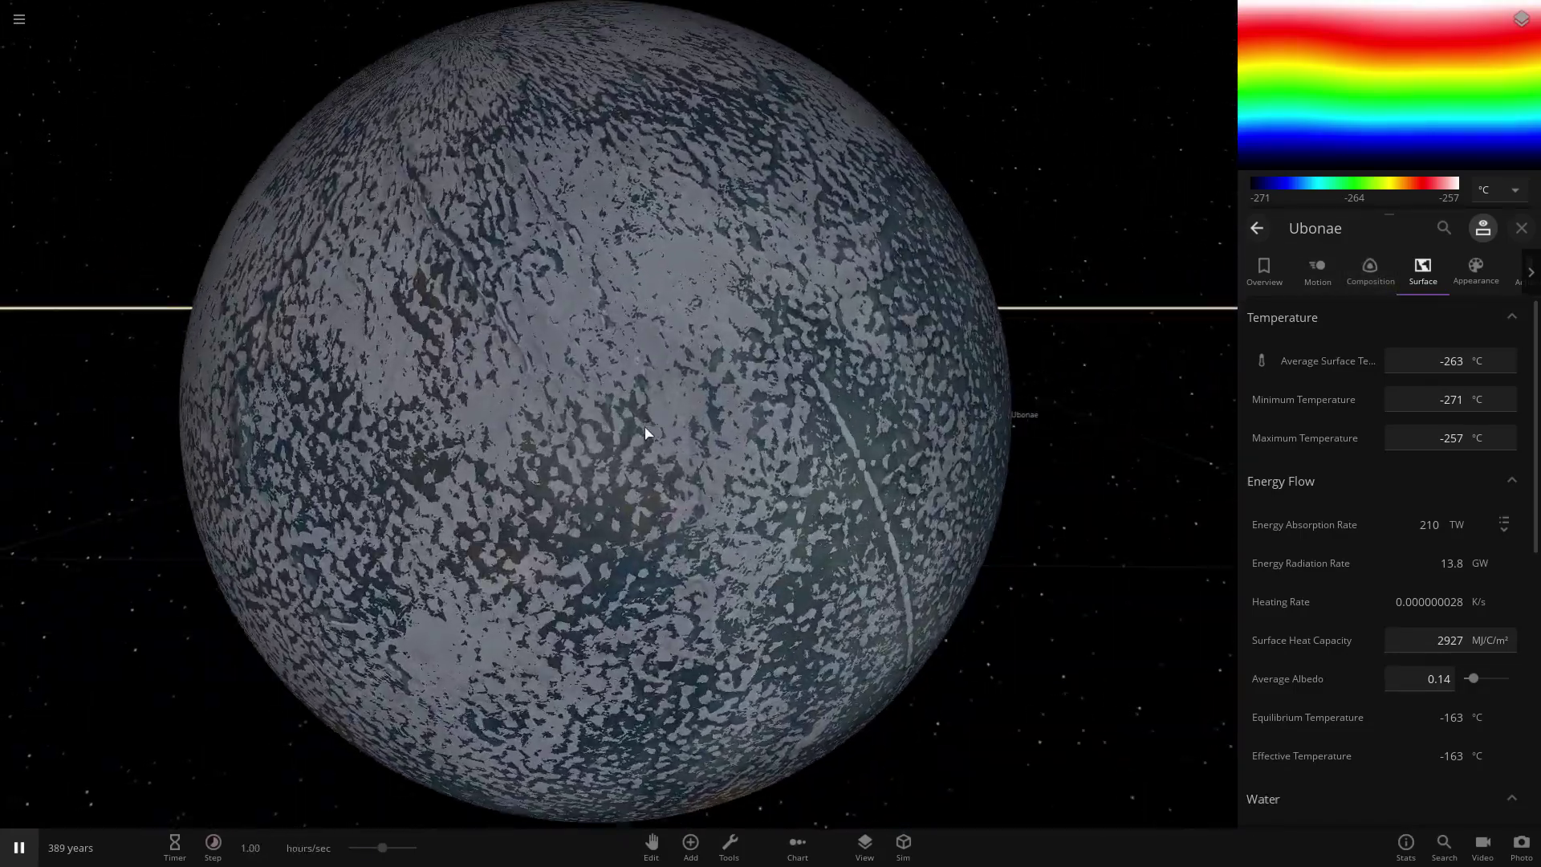
scroll(681, 440, "down", 5)
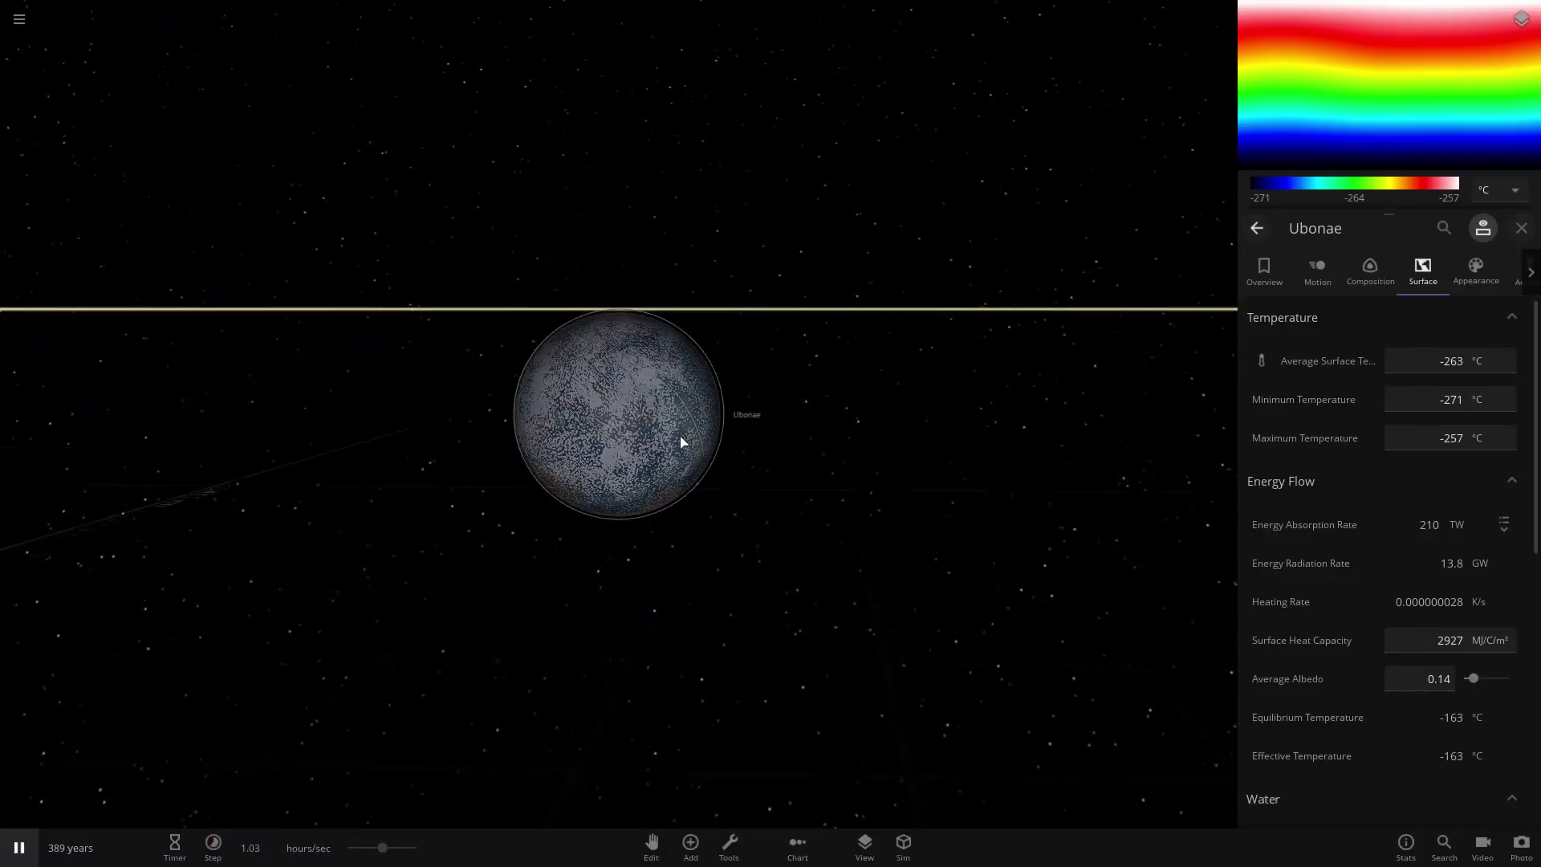
scroll(681, 441, "up", 5)
scroll(522, 561, "up", 3)
scroll(533, 550, "down", 5)
scroll(550, 557, "up", 5)
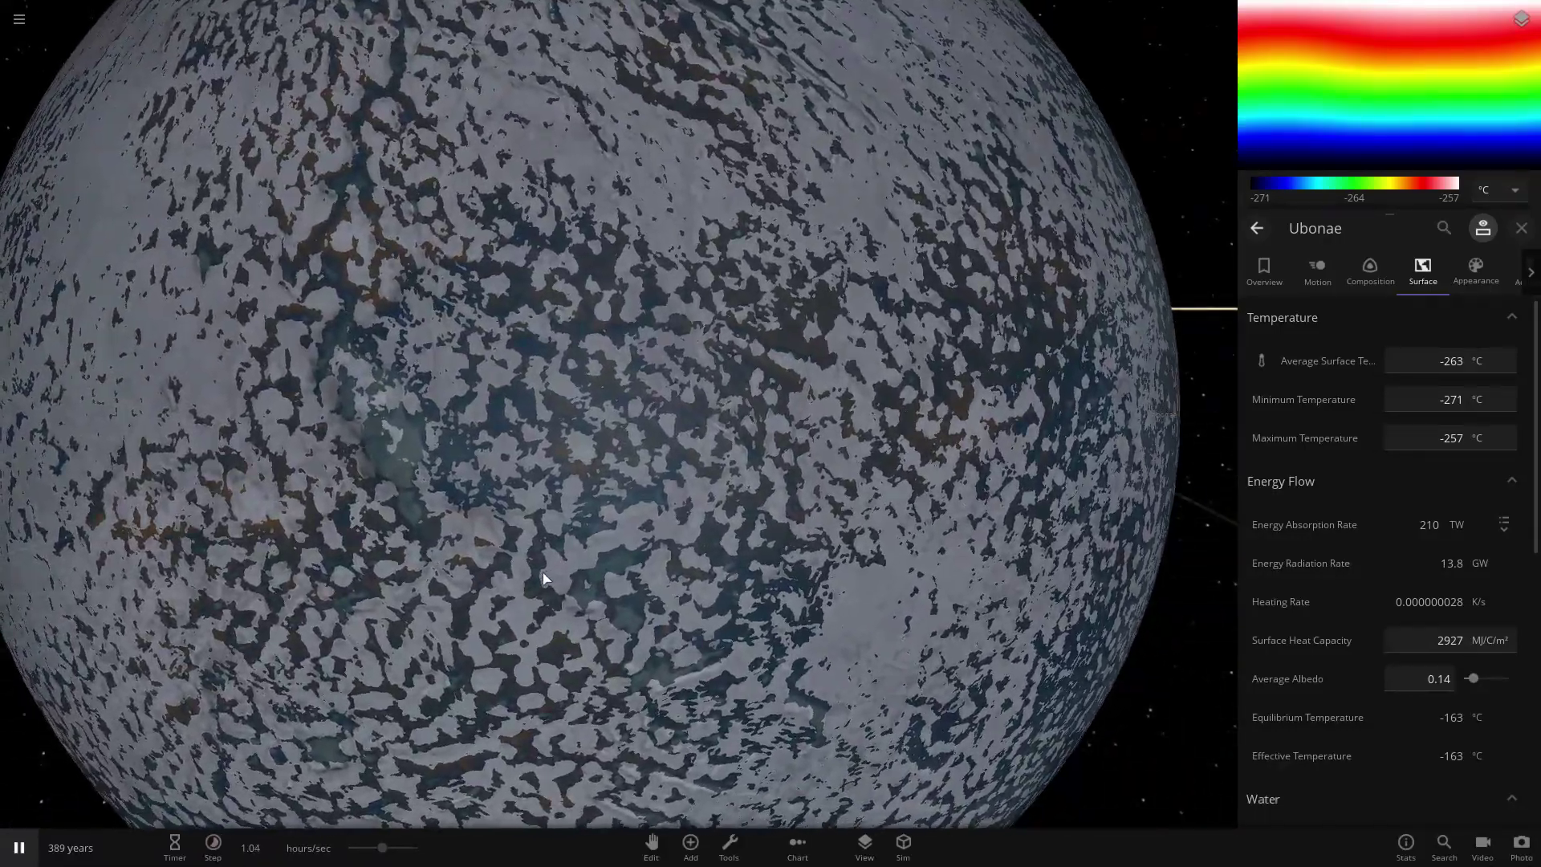
Step: Switch Ubonae's surface pressure unit to atm and set the pressure to 1 atm
left_click_drag(544, 579, 706, 514)
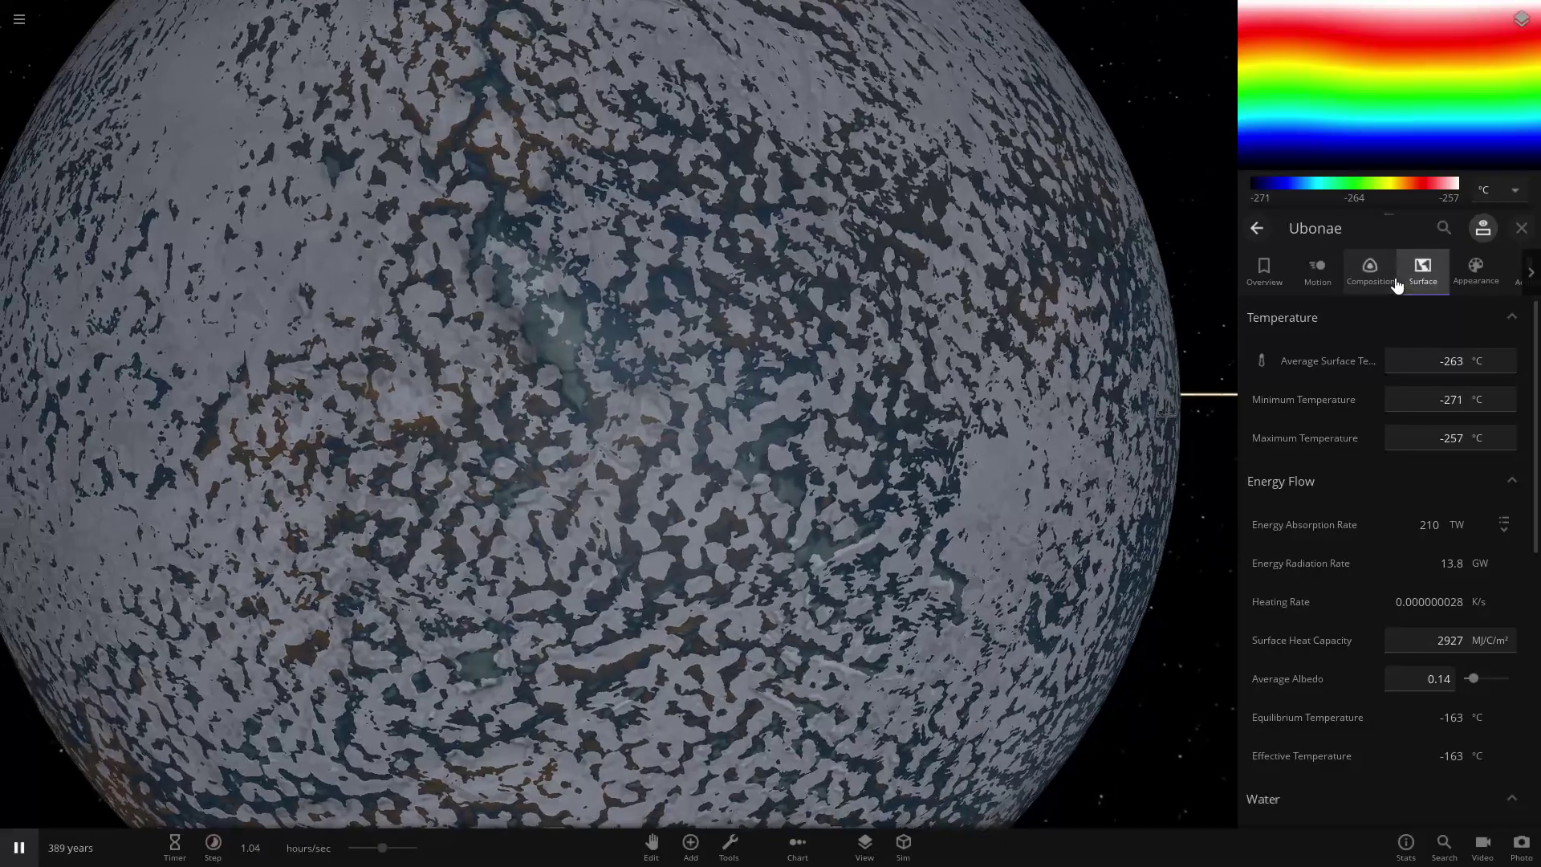
scroll(1360, 355, "down", 8)
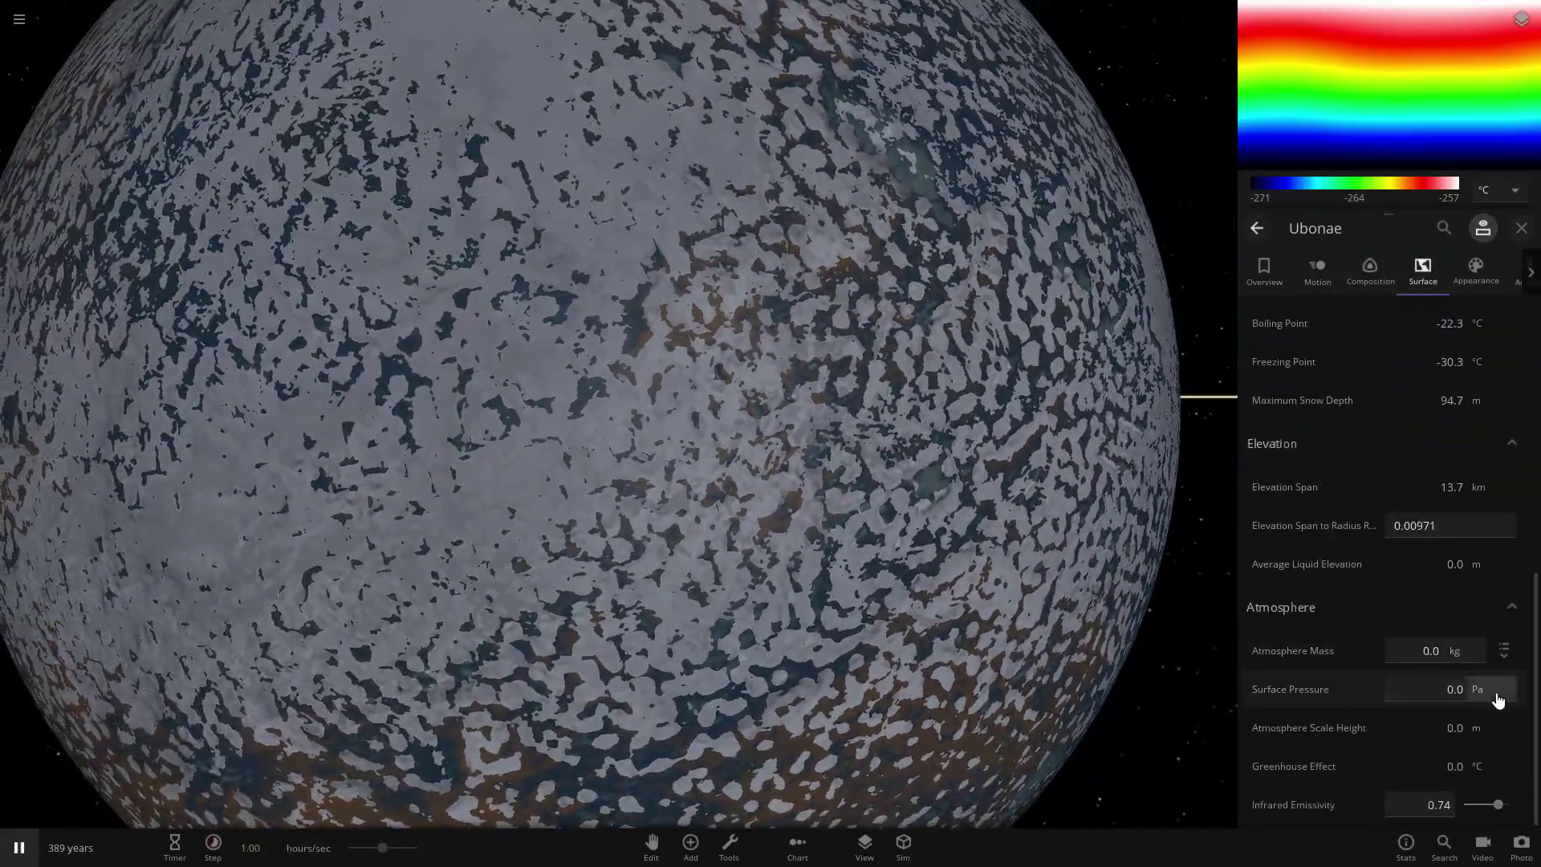
left_click(1499, 690)
left_click(1483, 540)
left_click(1436, 688)
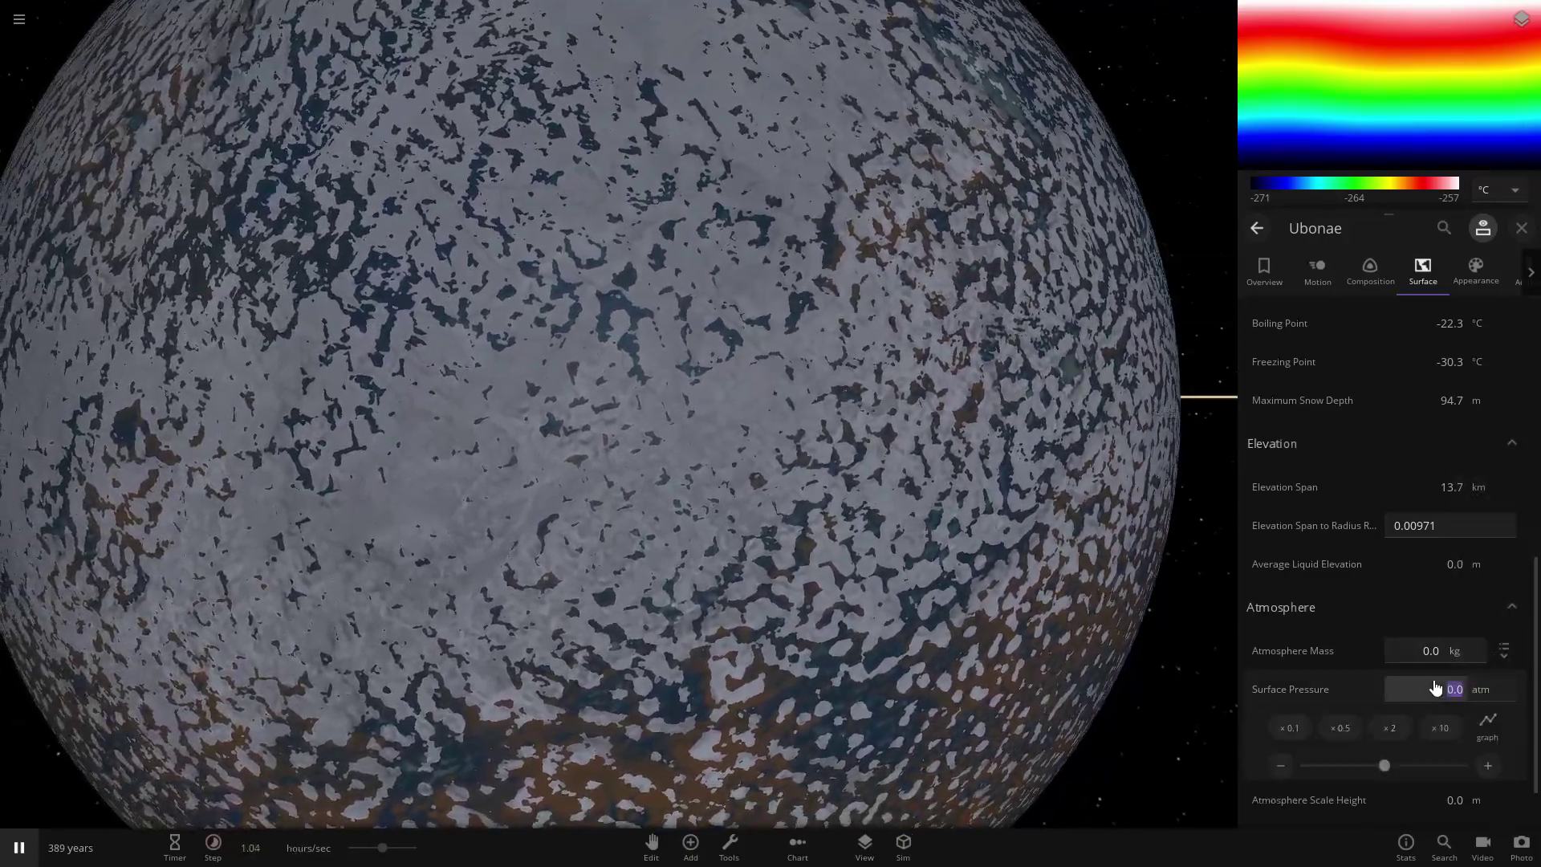
type("1")
key("Return")
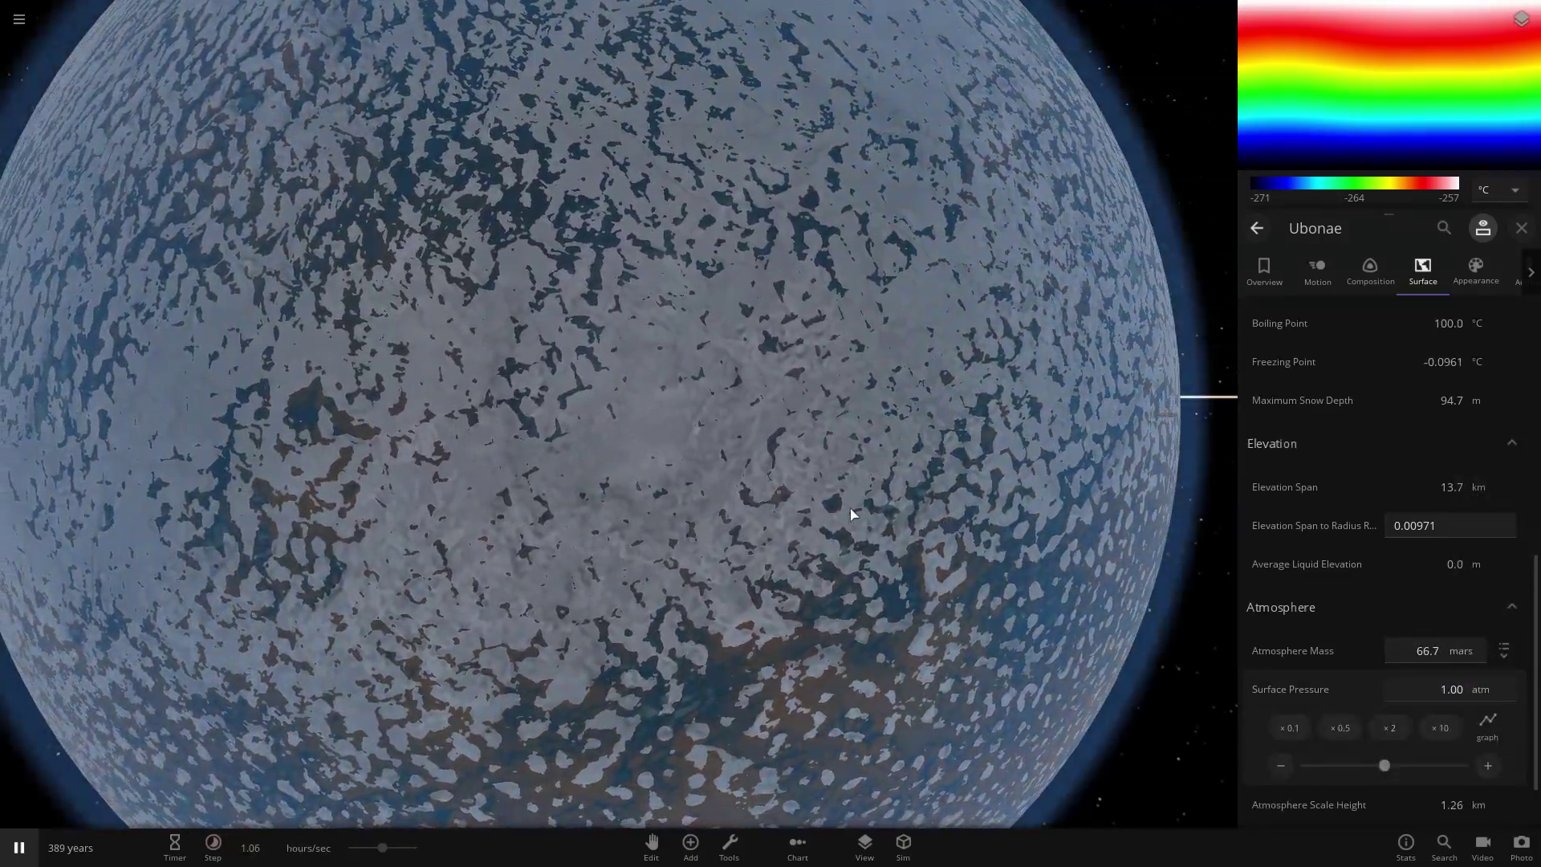
Step: Double Ubonae's surface pressure to 2 atm and inspect the moon with its atmosphere from other sides
scroll(634, 486, "down", 5)
left_click_drag(634, 485, 778, 509)
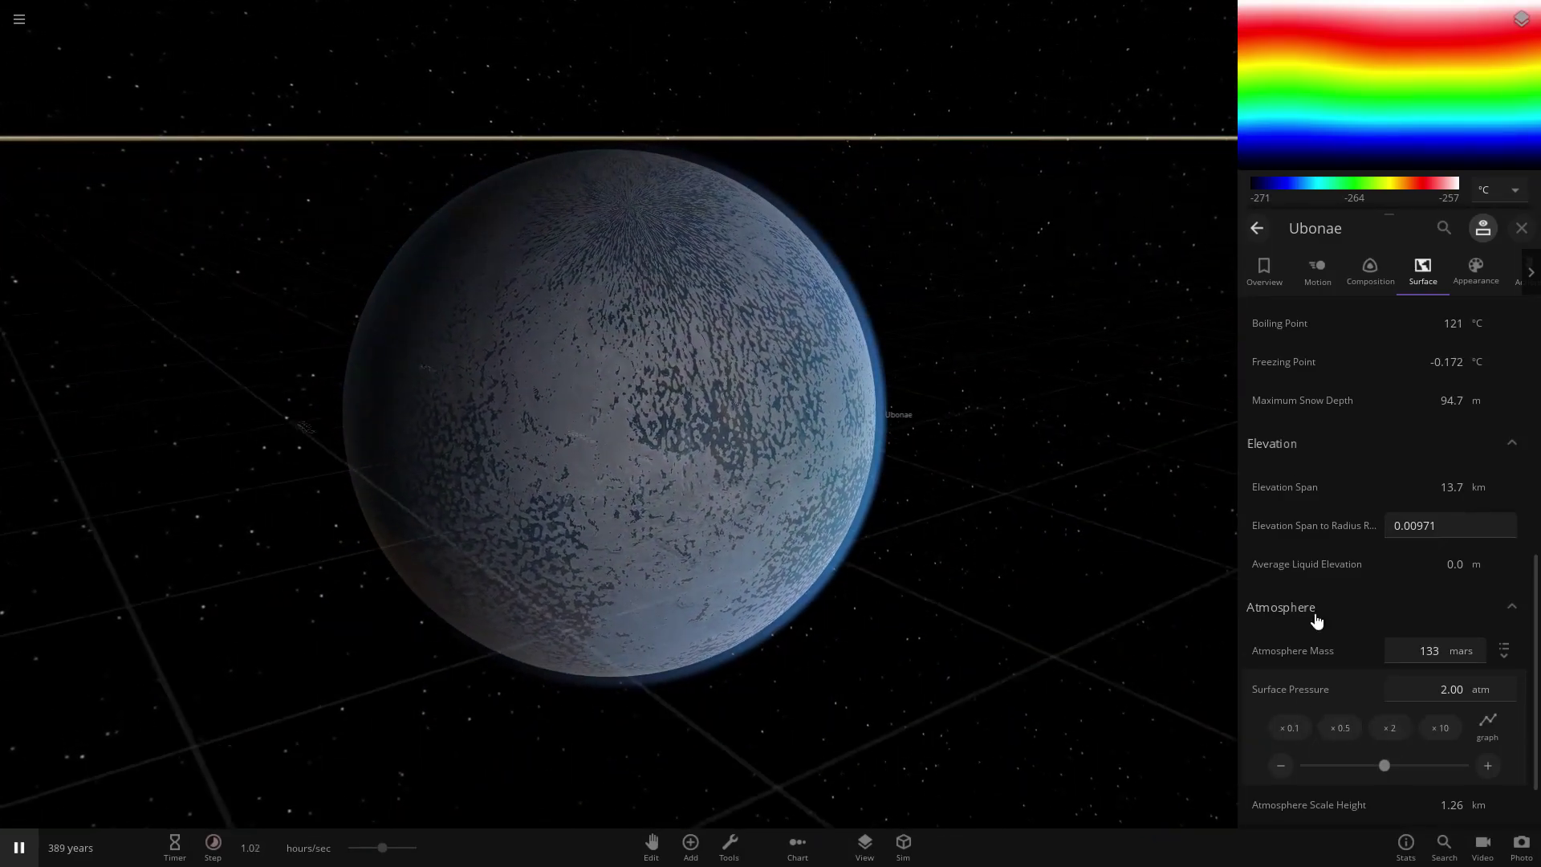
left_click_drag(859, 617, 695, 585)
scroll(1319, 586, "down", 1)
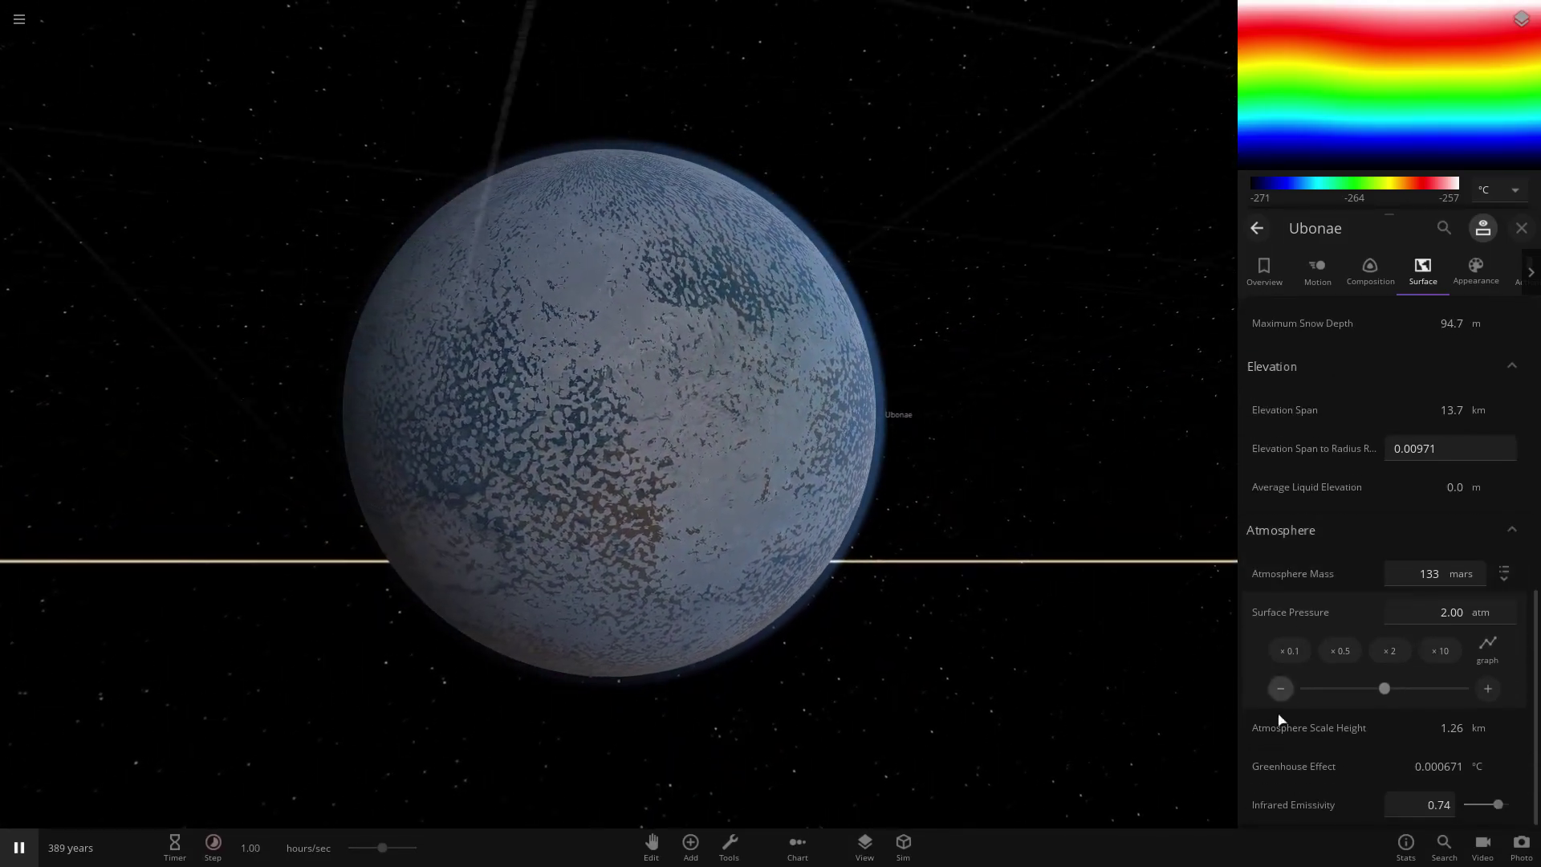
Step: Pull back from Ubonae to the planetary orbits around Onsulgor and focus on the planet Accam
scroll(604, 444, "down", 5)
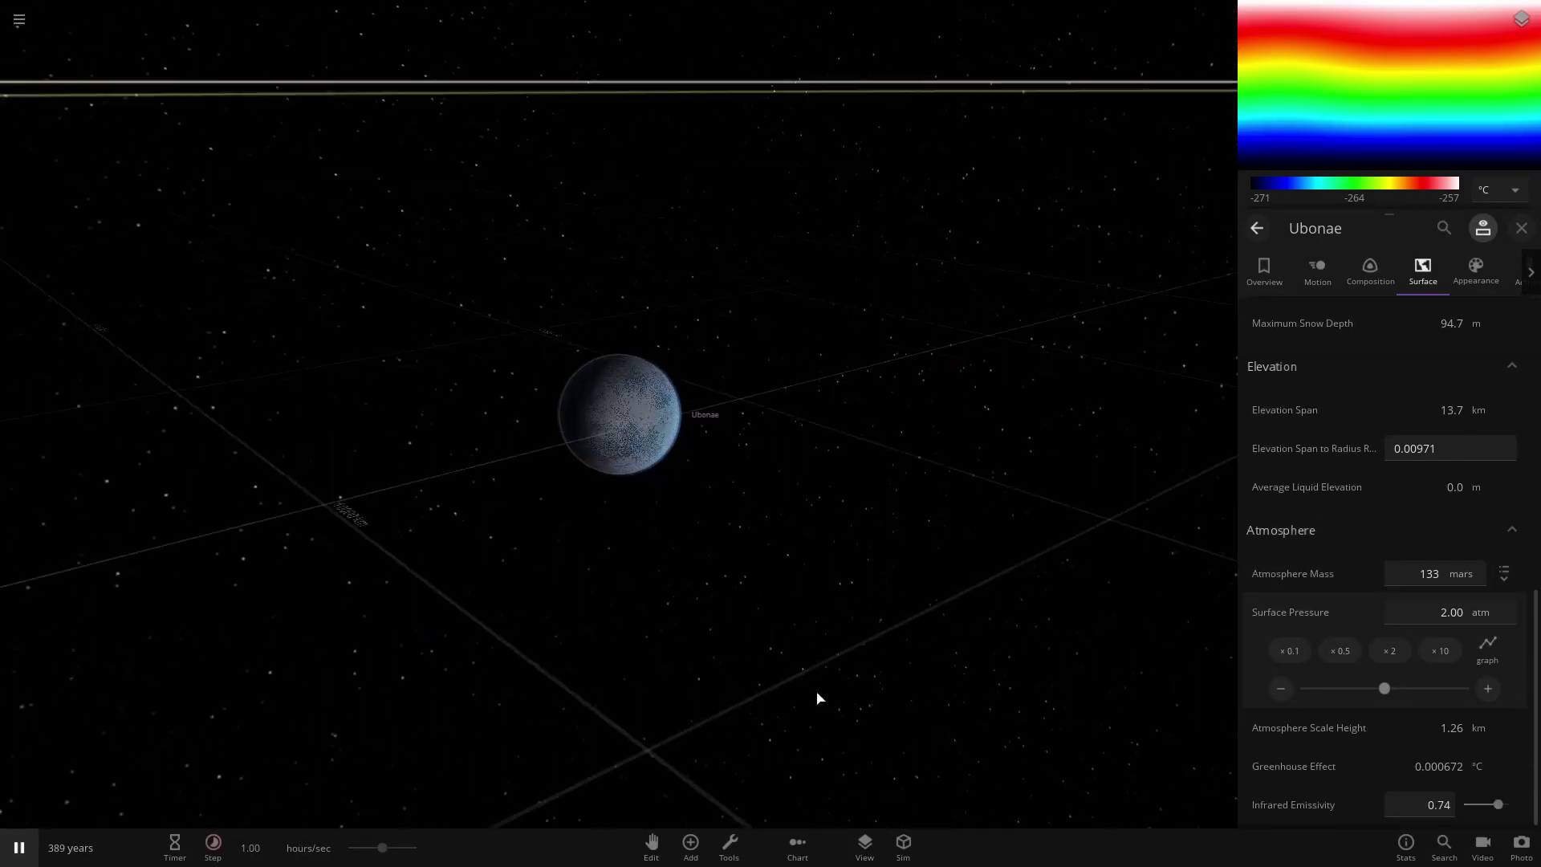
scroll(685, 547, "down", 5)
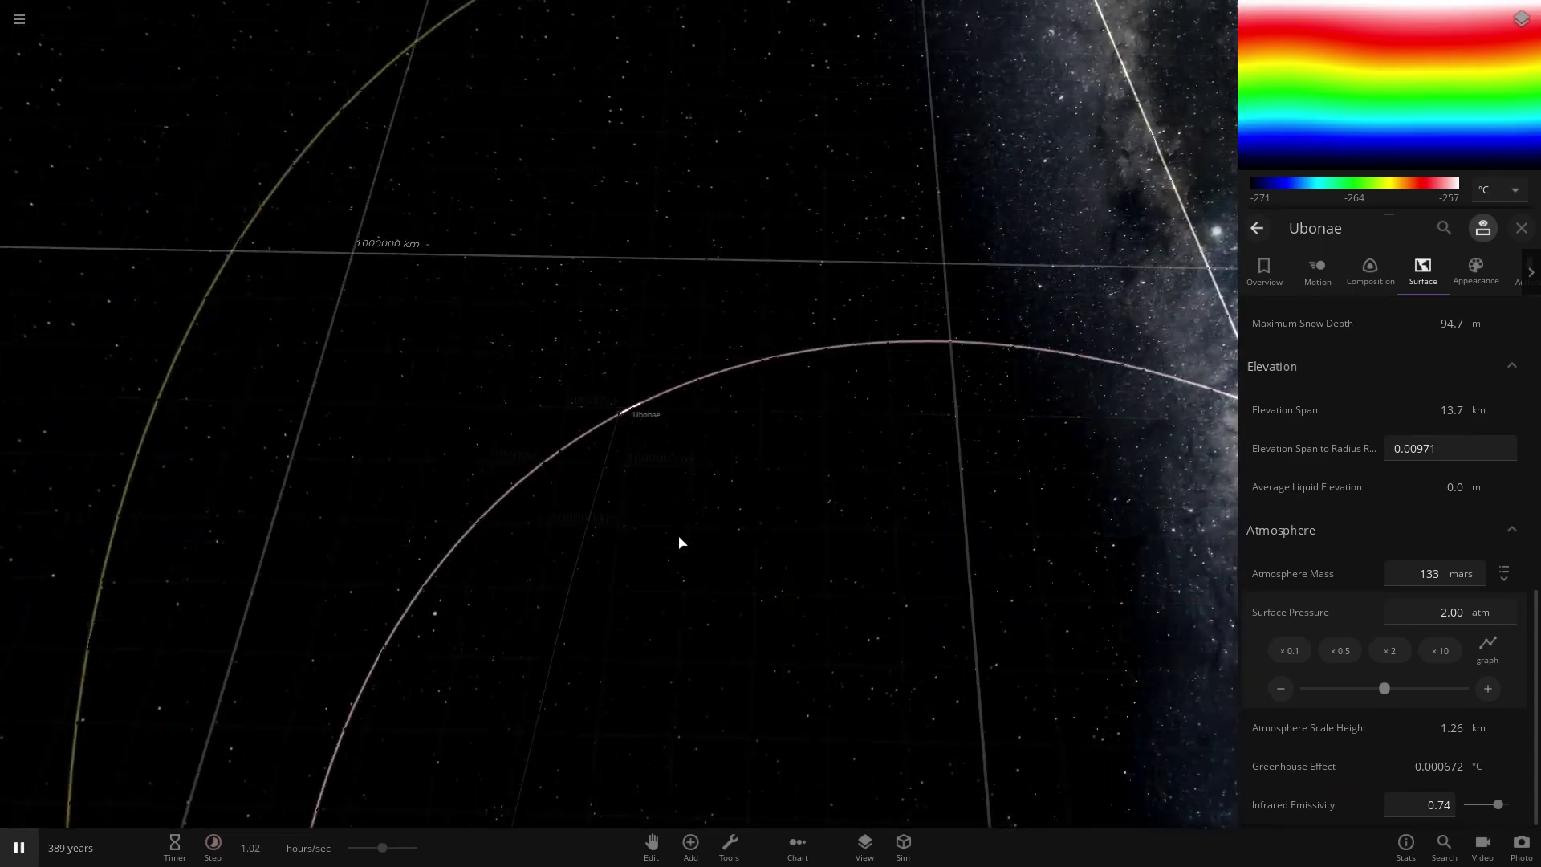
scroll(680, 544, "down", 5)
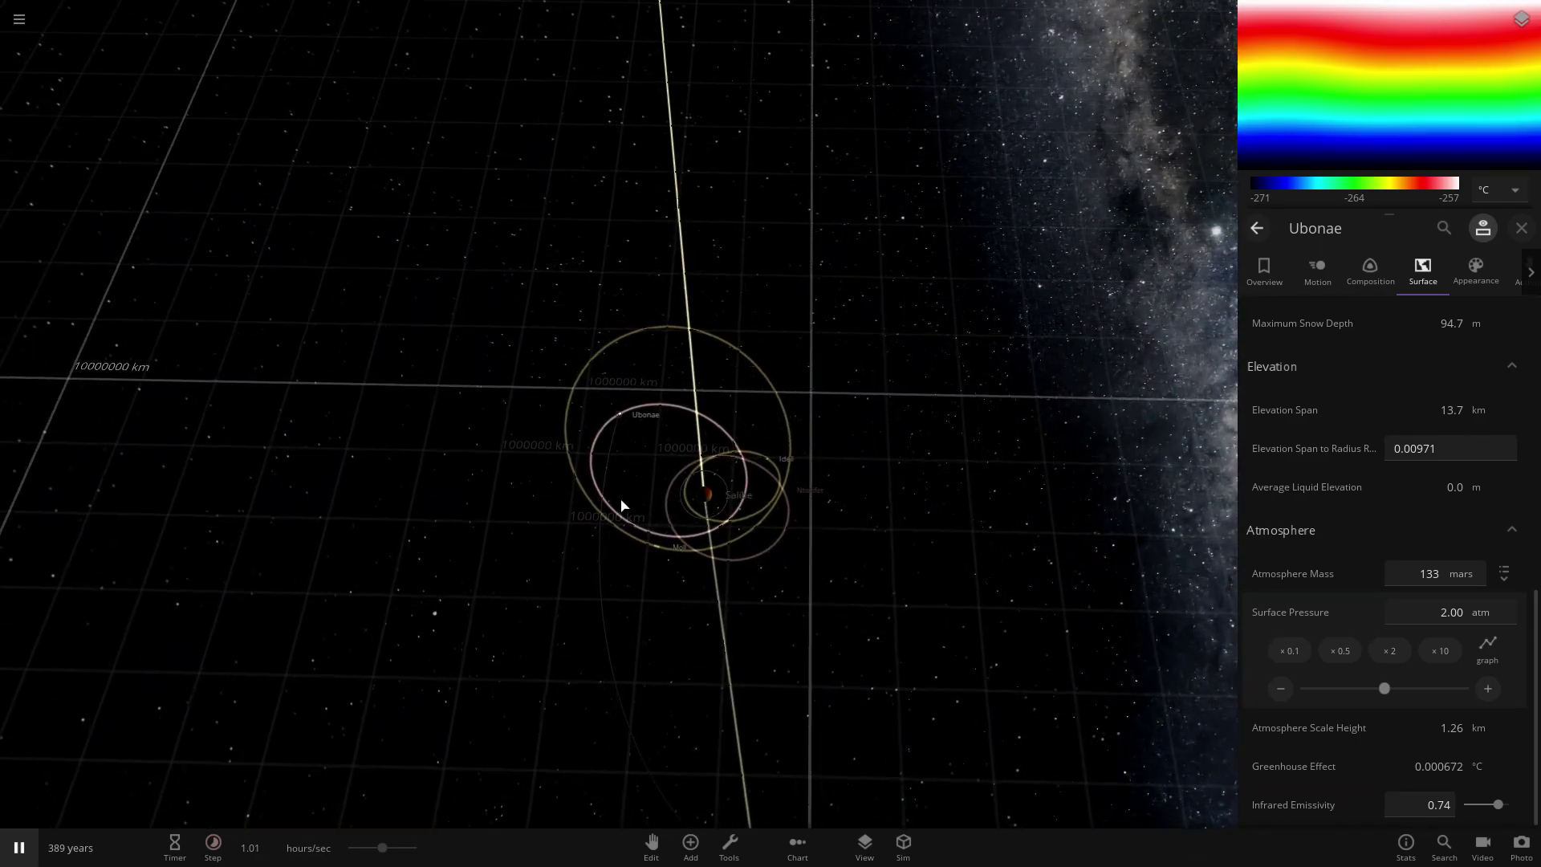
scroll(631, 502, "down", 5)
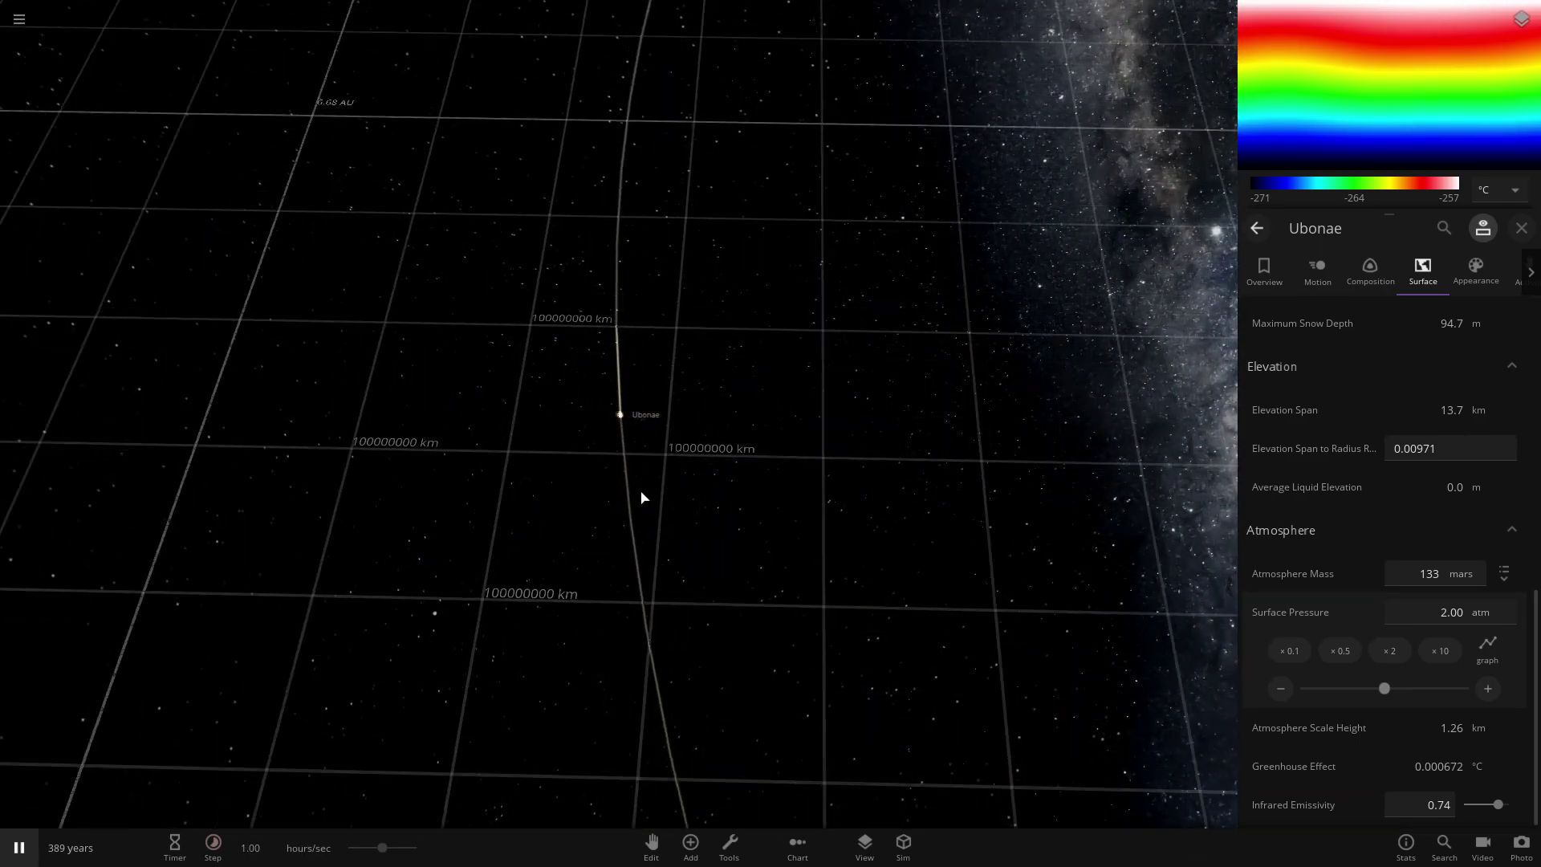
scroll(592, 499, "down", 1)
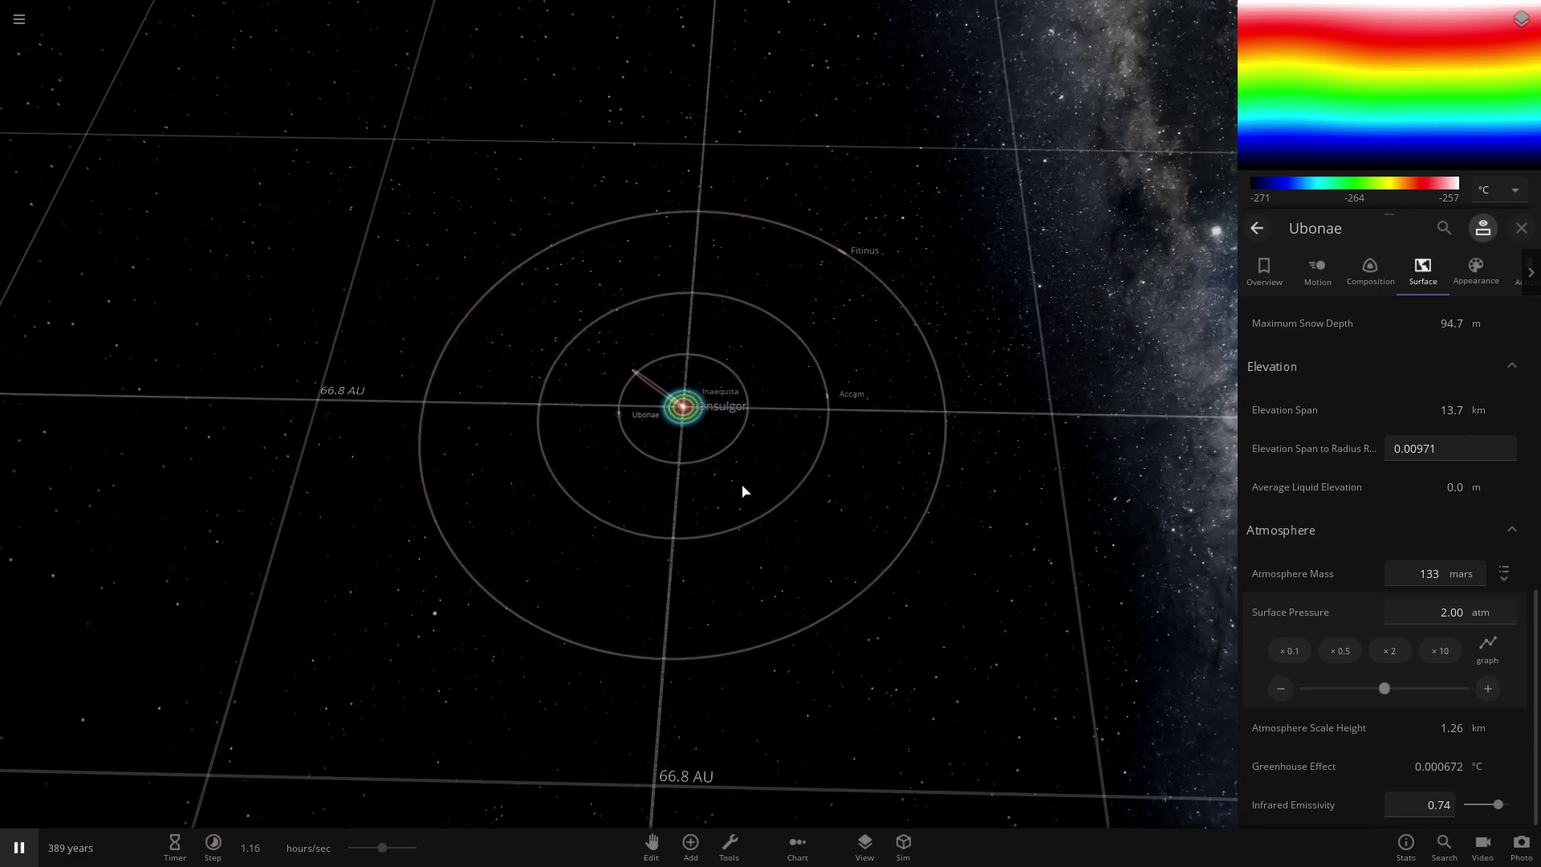
double_click(831, 399)
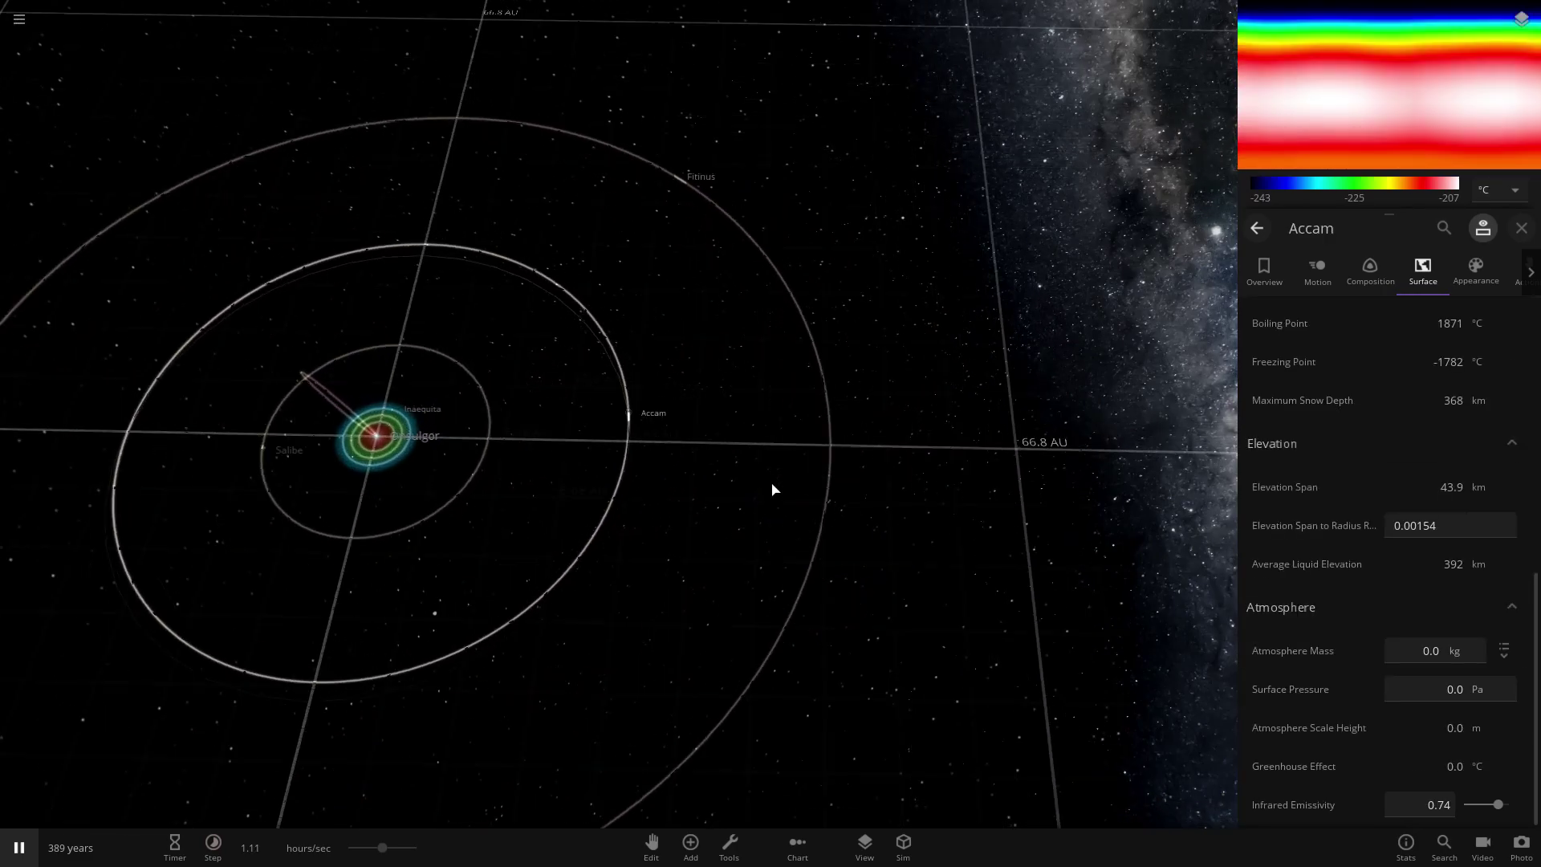
Step: Examine Accam up close, including the bands on its sunlit side
scroll(772, 489, "up", 5)
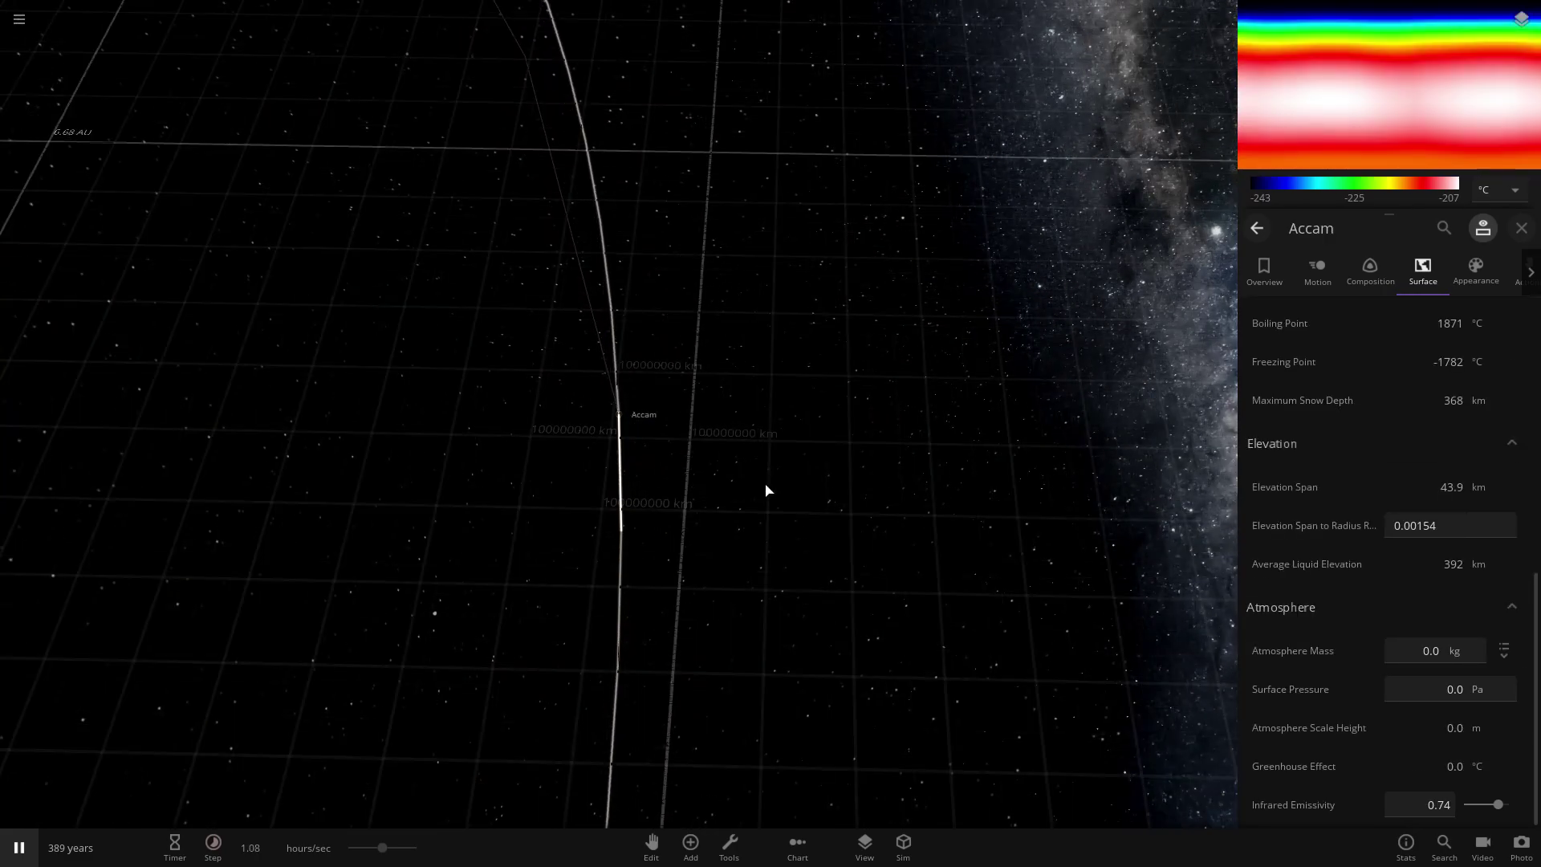
scroll(479, 531, "up", 10)
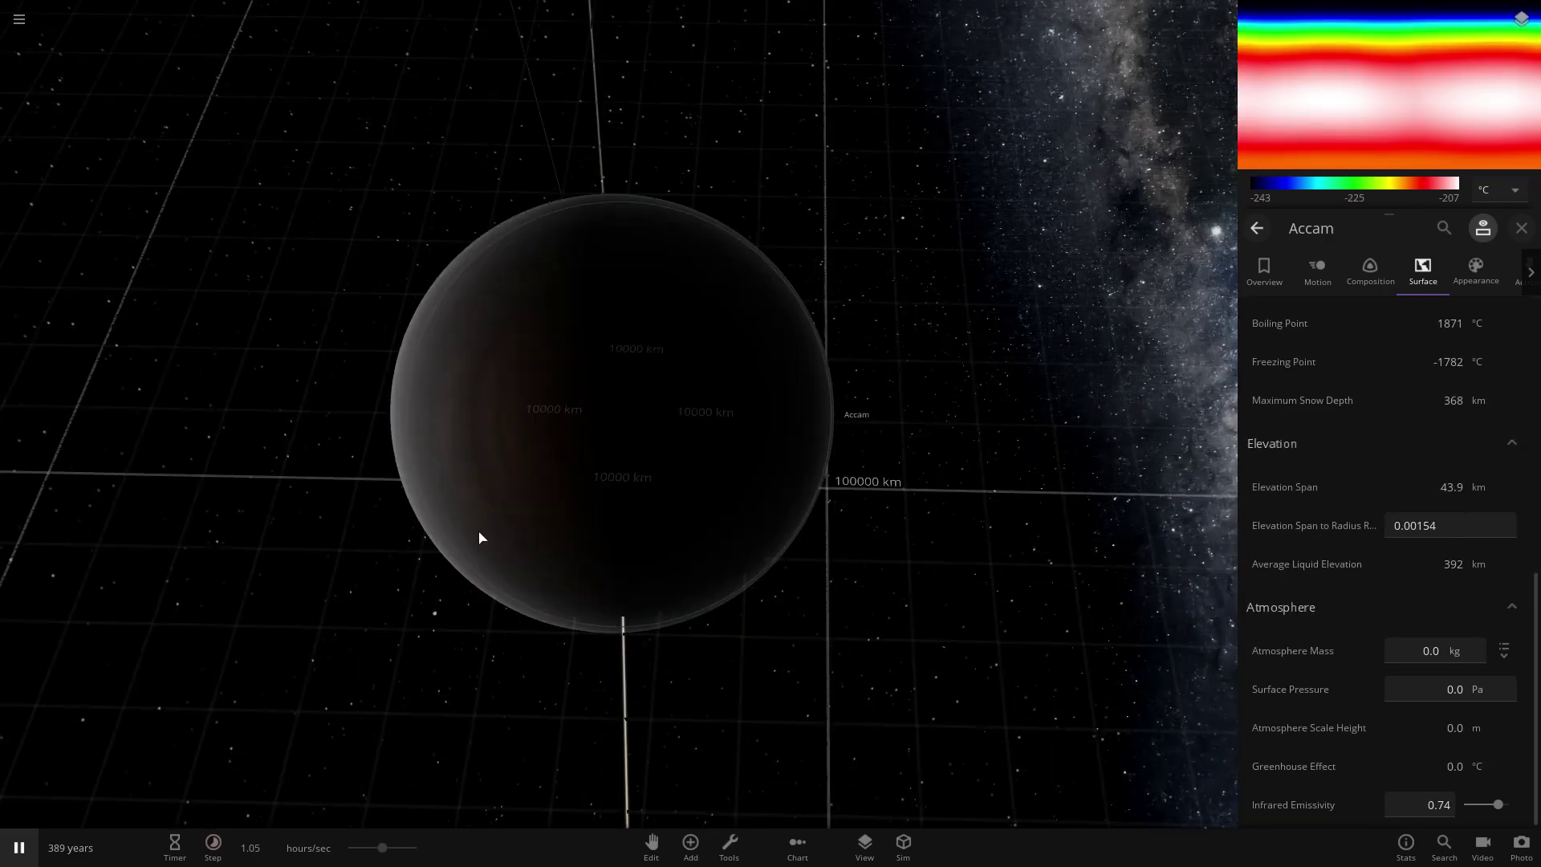
left_click_drag(479, 533, 842, 465)
scroll(841, 466, "down", 4)
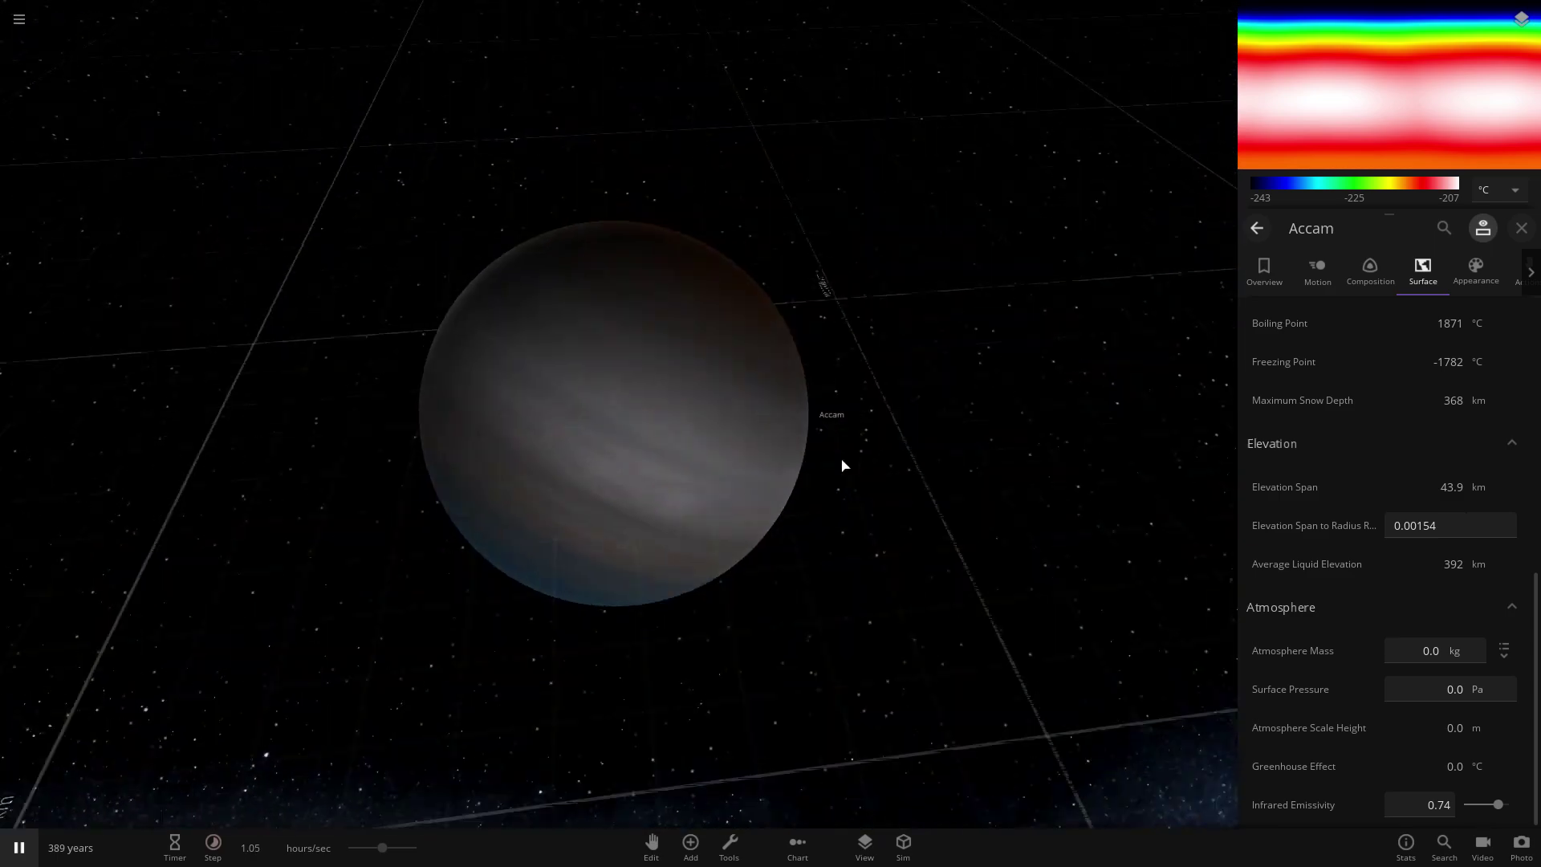
scroll(850, 472, "down", 2)
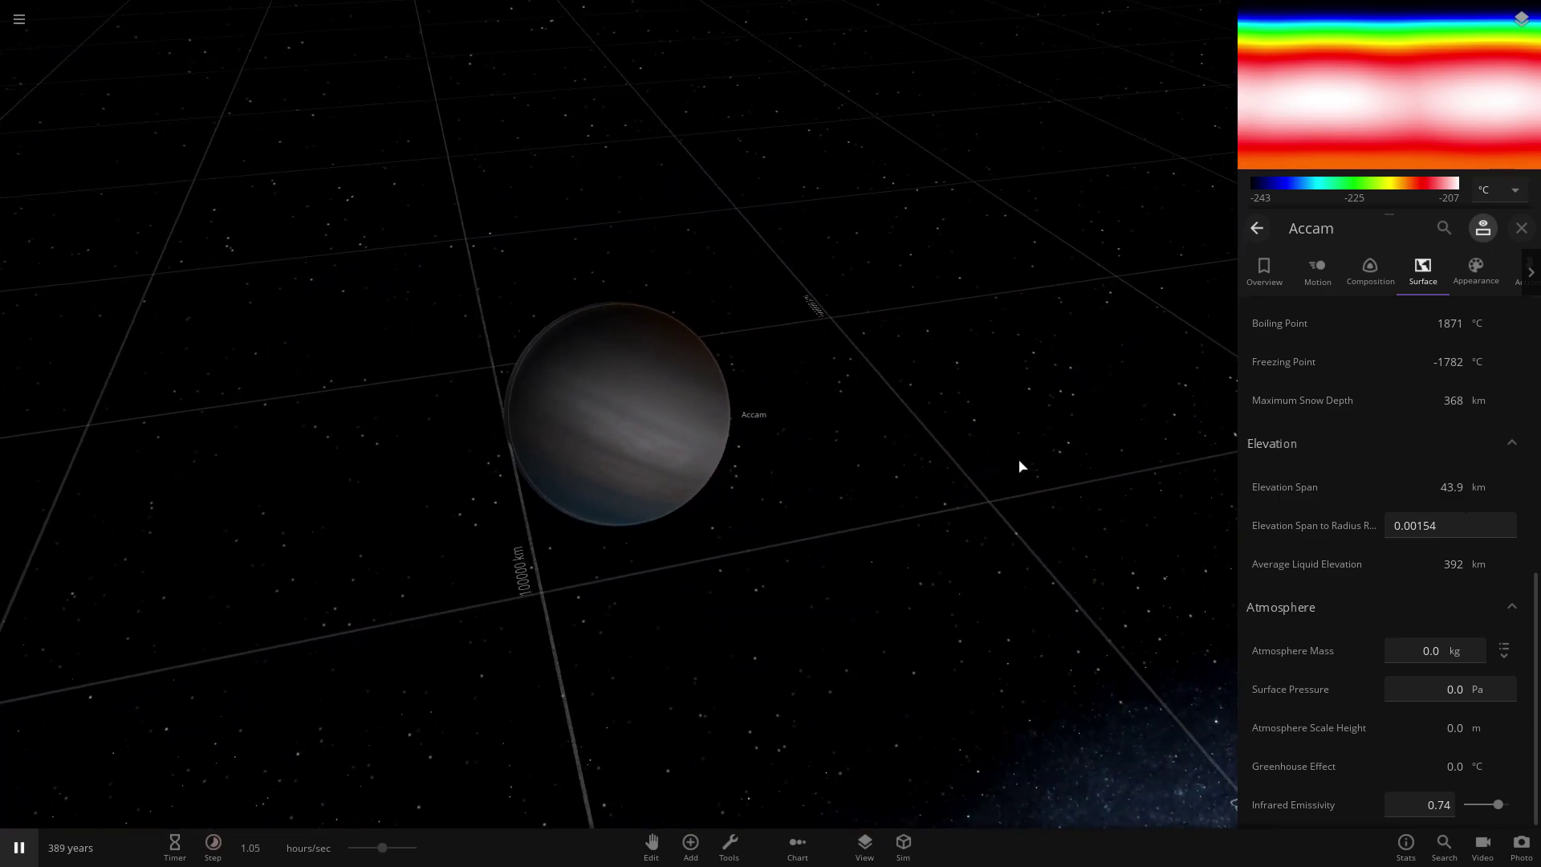
Step: Try to add the Chariklo Inner and Chariklo Outer ring presets to Accam and check the planet from several angles
left_click(689, 844)
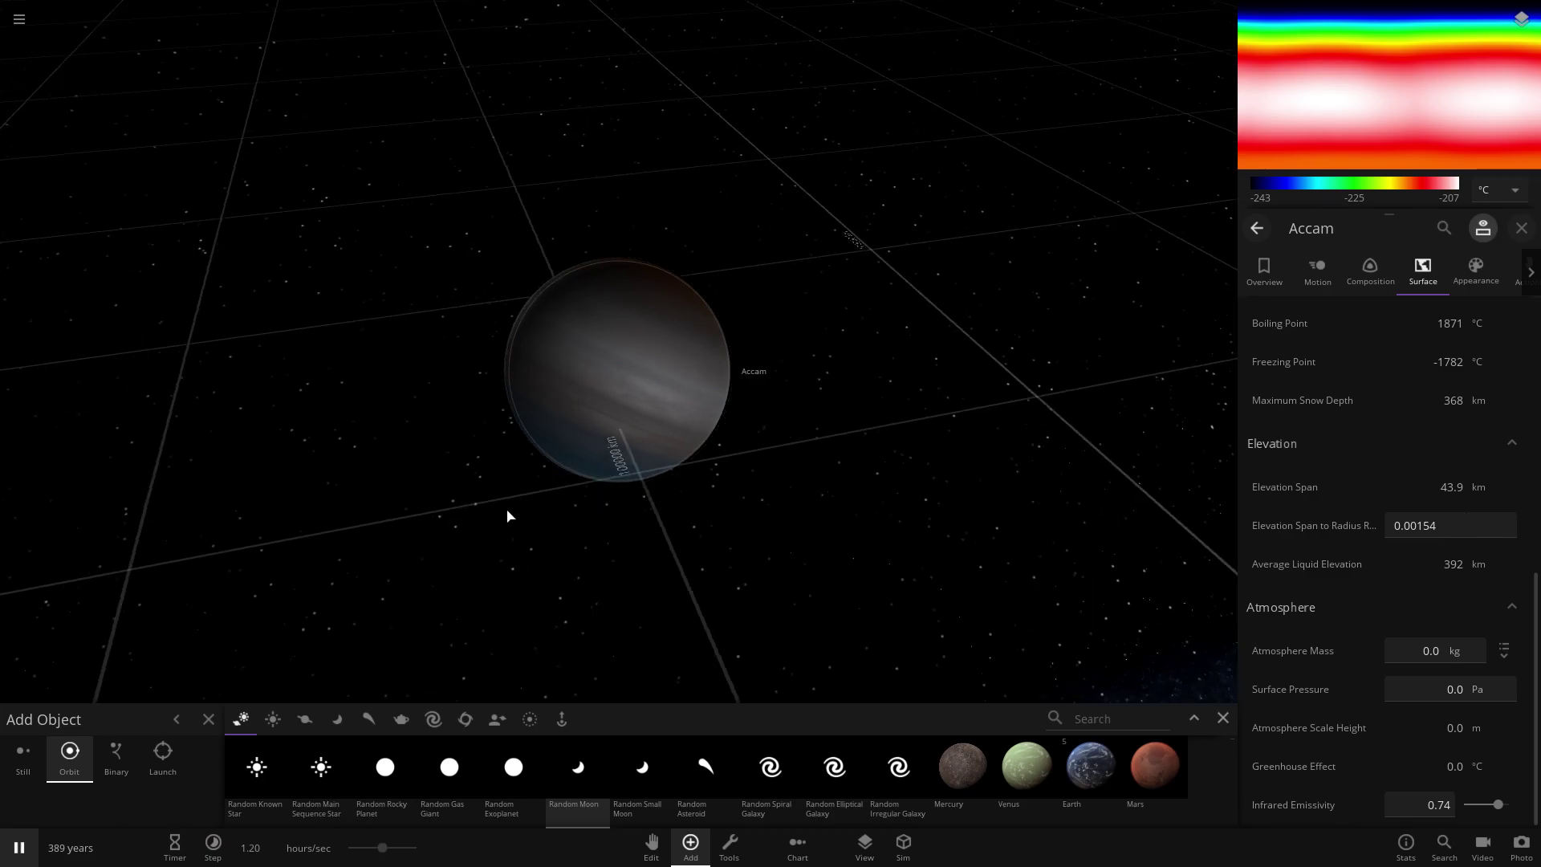
left_click_drag(507, 515, 610, 737)
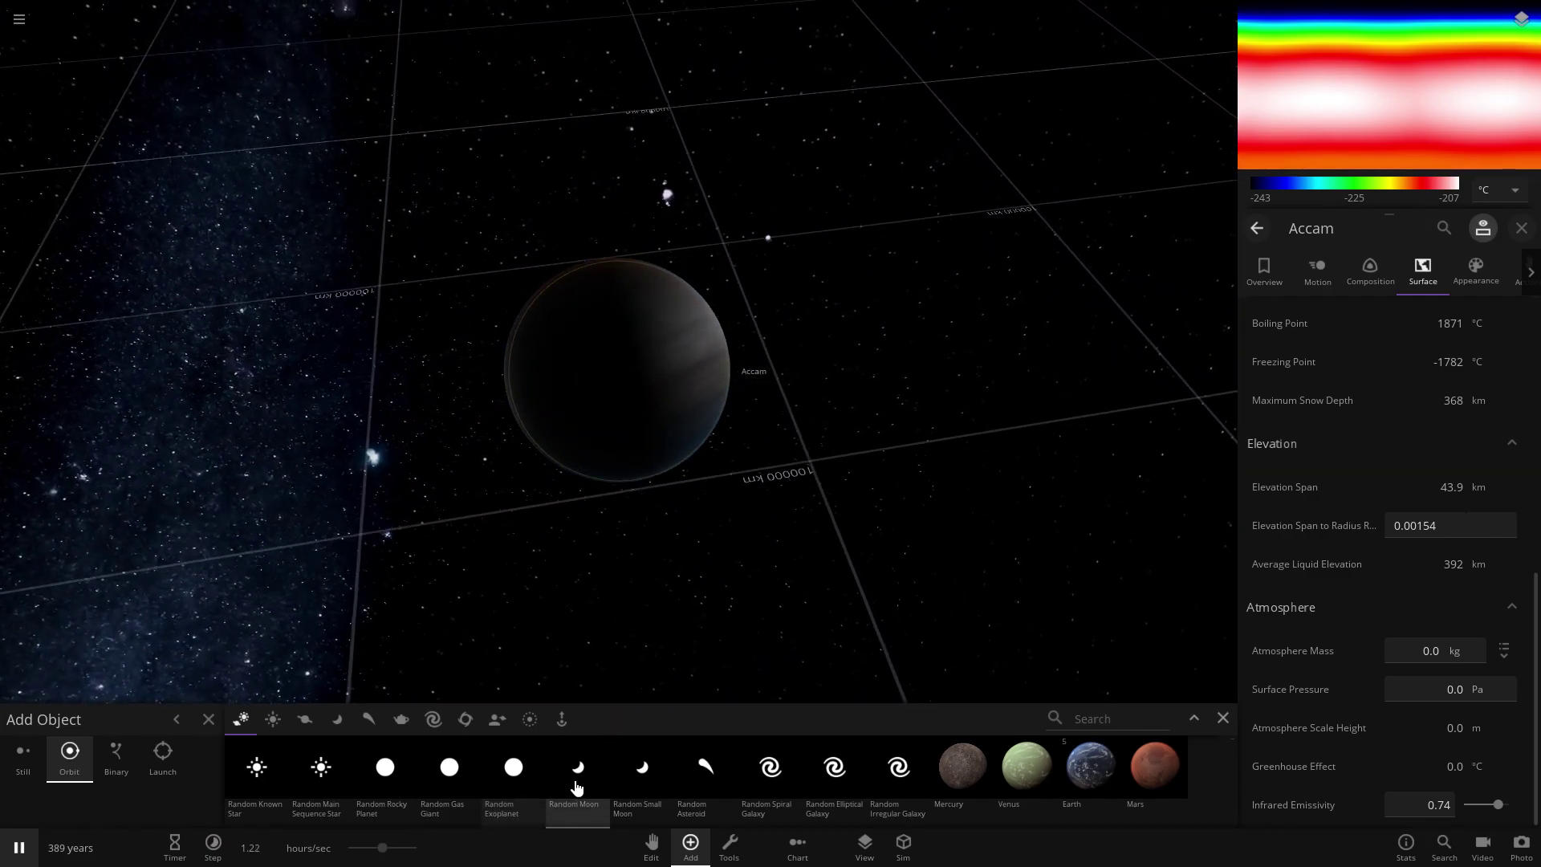
left_click(537, 731)
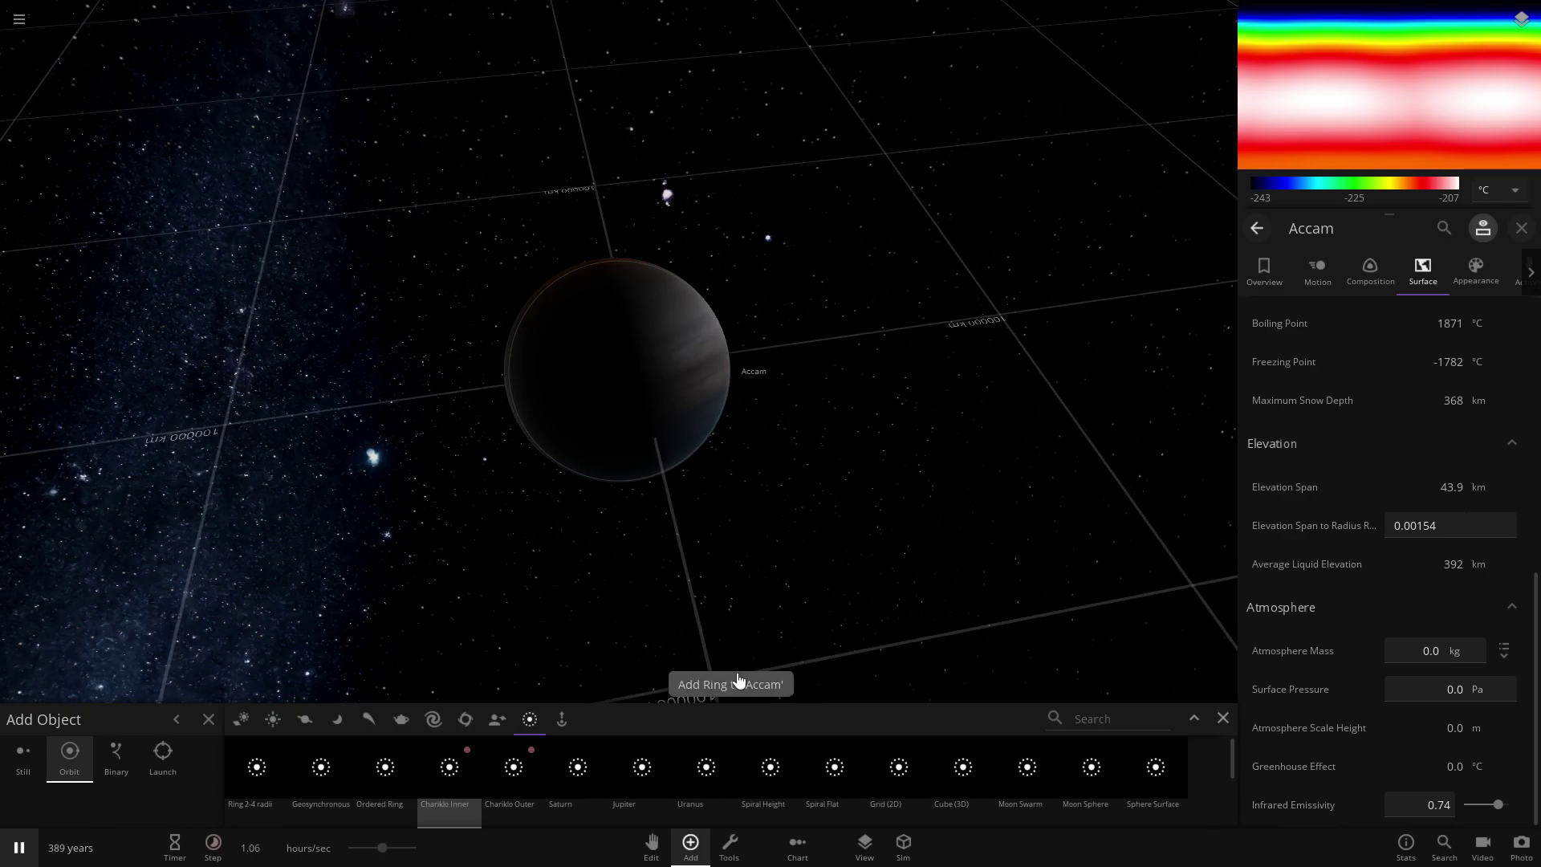
right_click_drag(837, 538, 382, 457)
right_click_drag(560, 679, 715, 704)
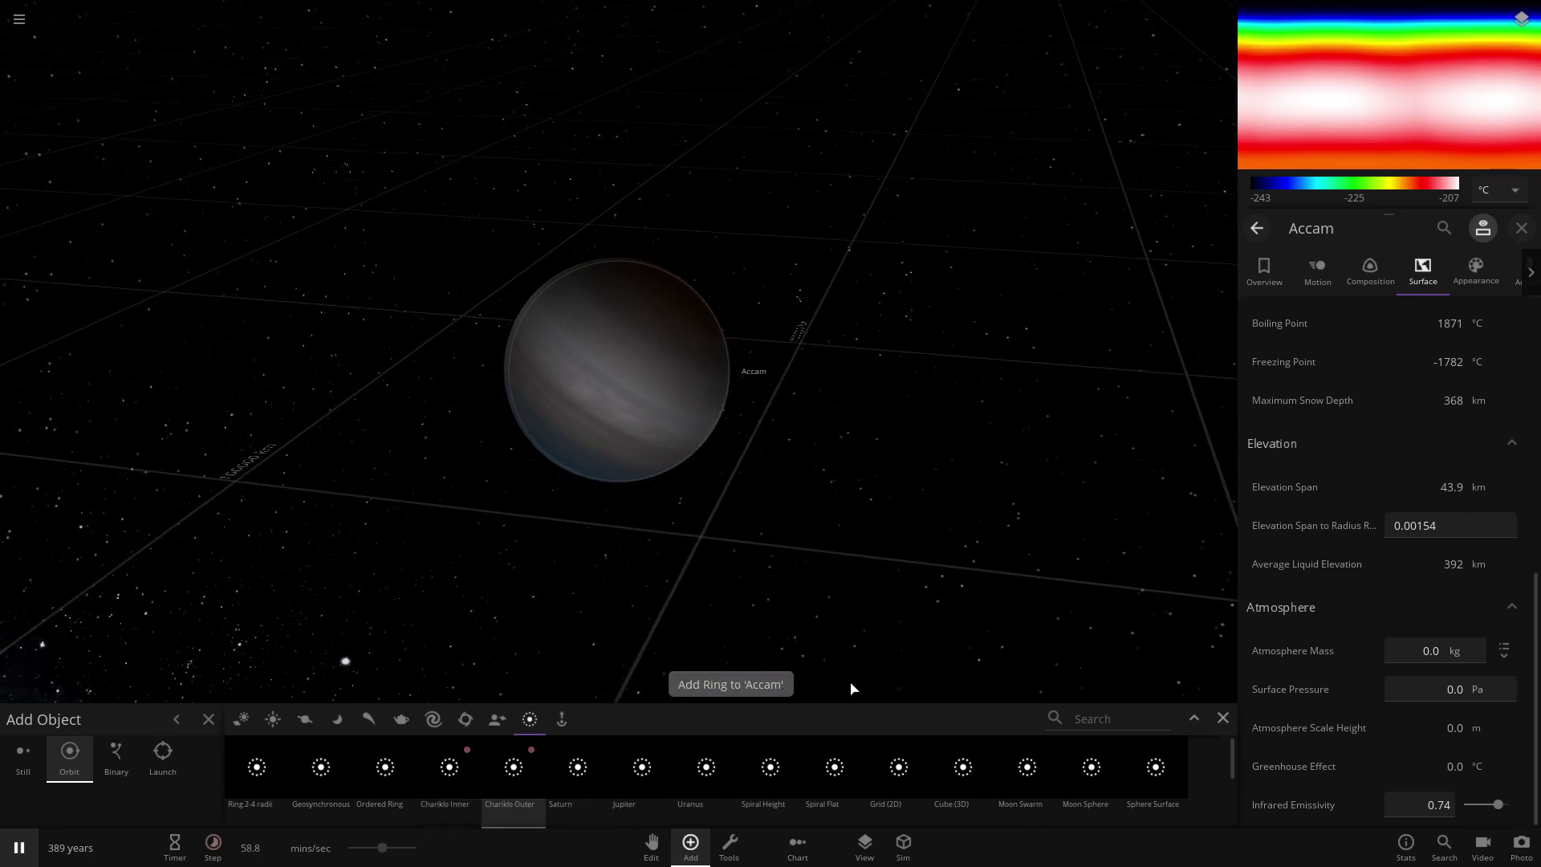
Step: Increase Accam's mass tenfold to 33 Earth masses and set its water content to 4 Earth masses
left_click(1265, 273)
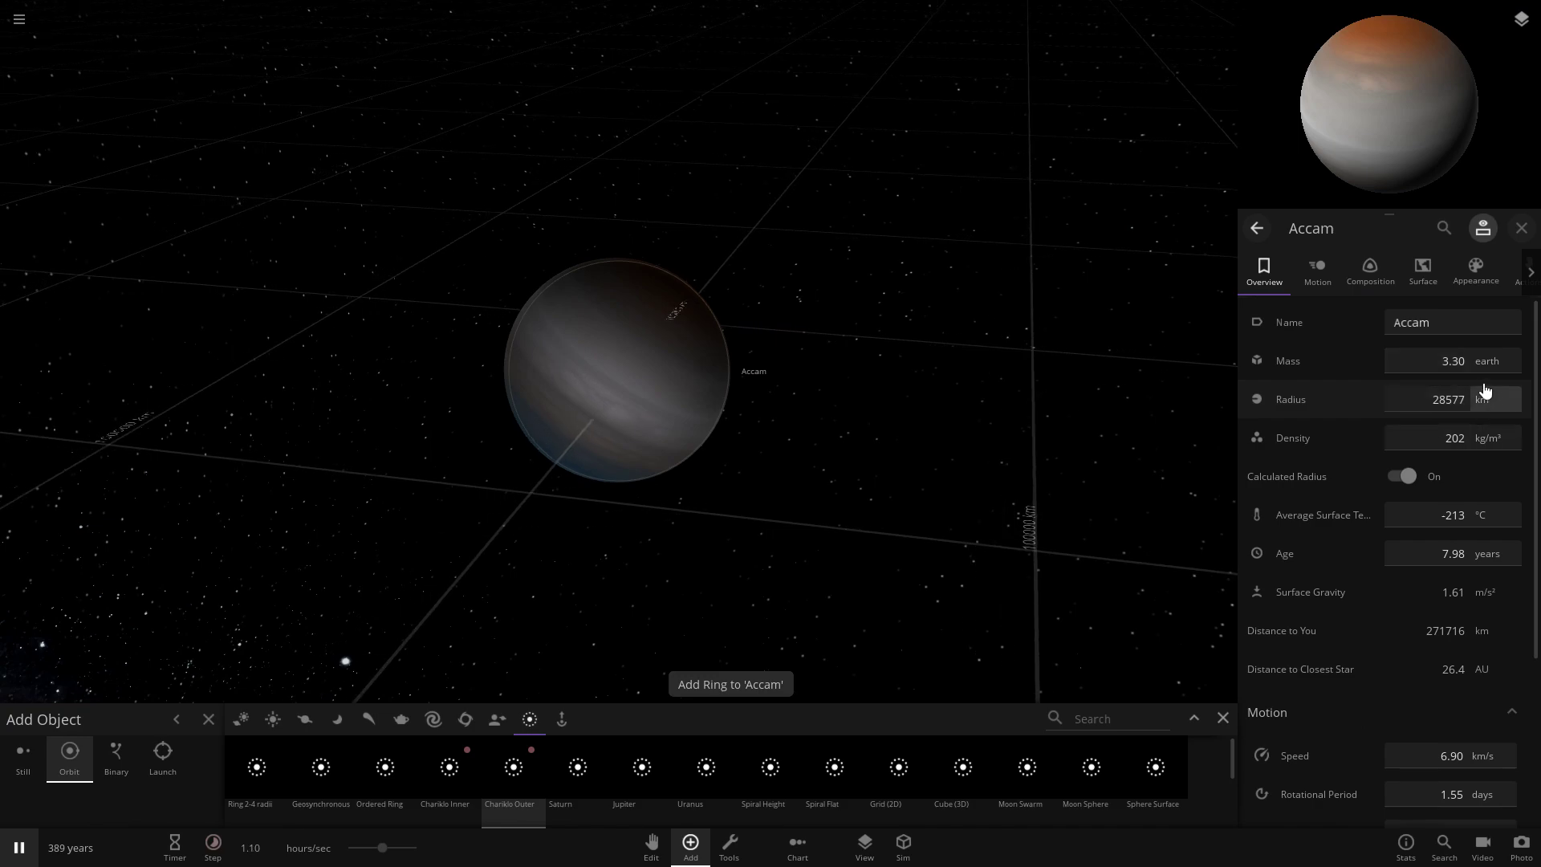
scroll(999, 364, "down", 10)
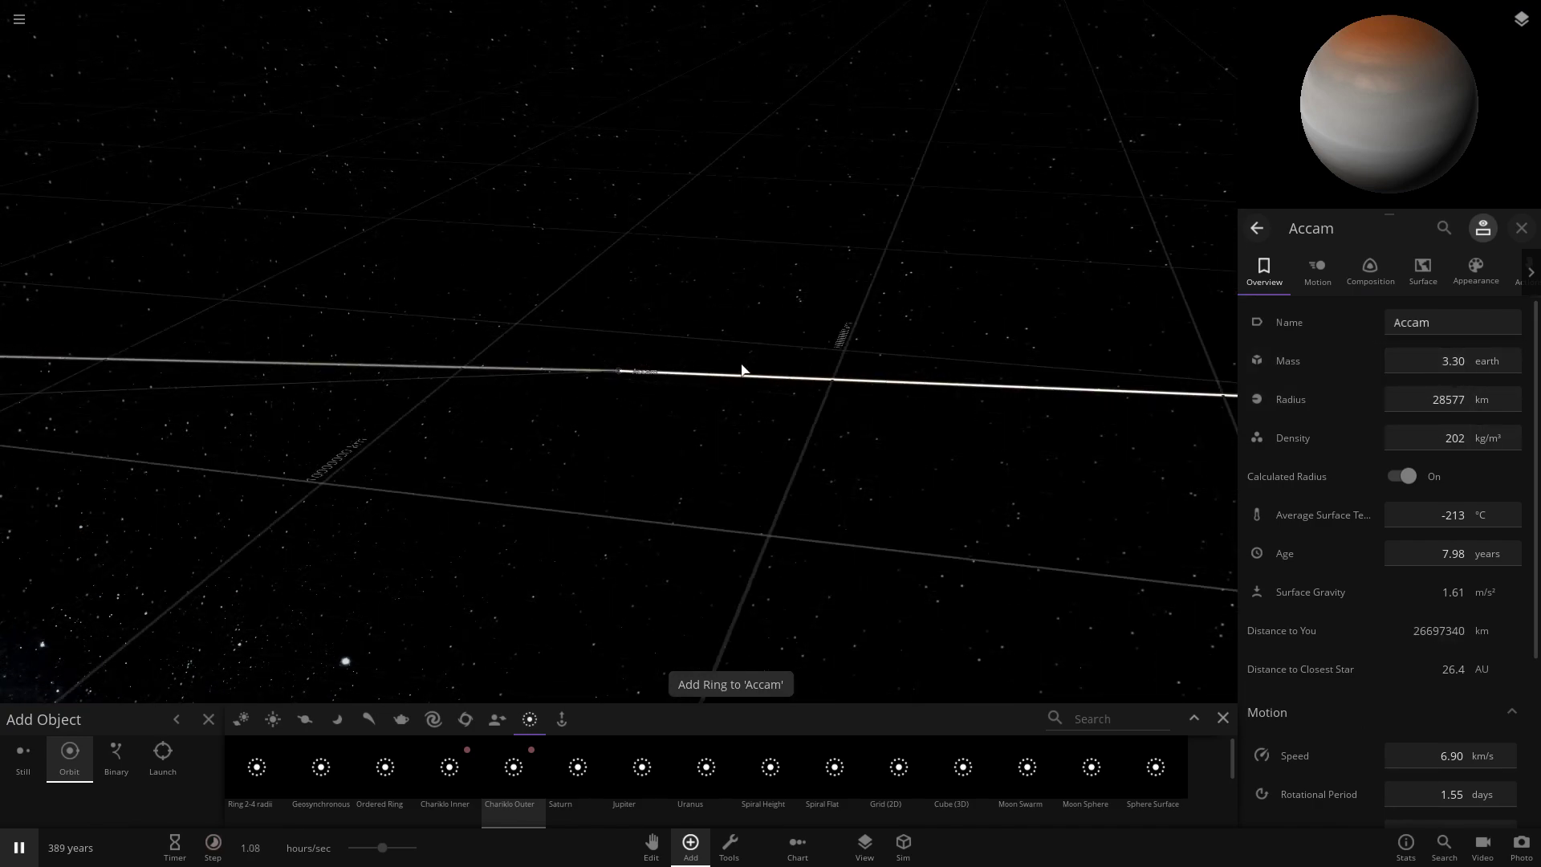
scroll(770, 368, "up", 3)
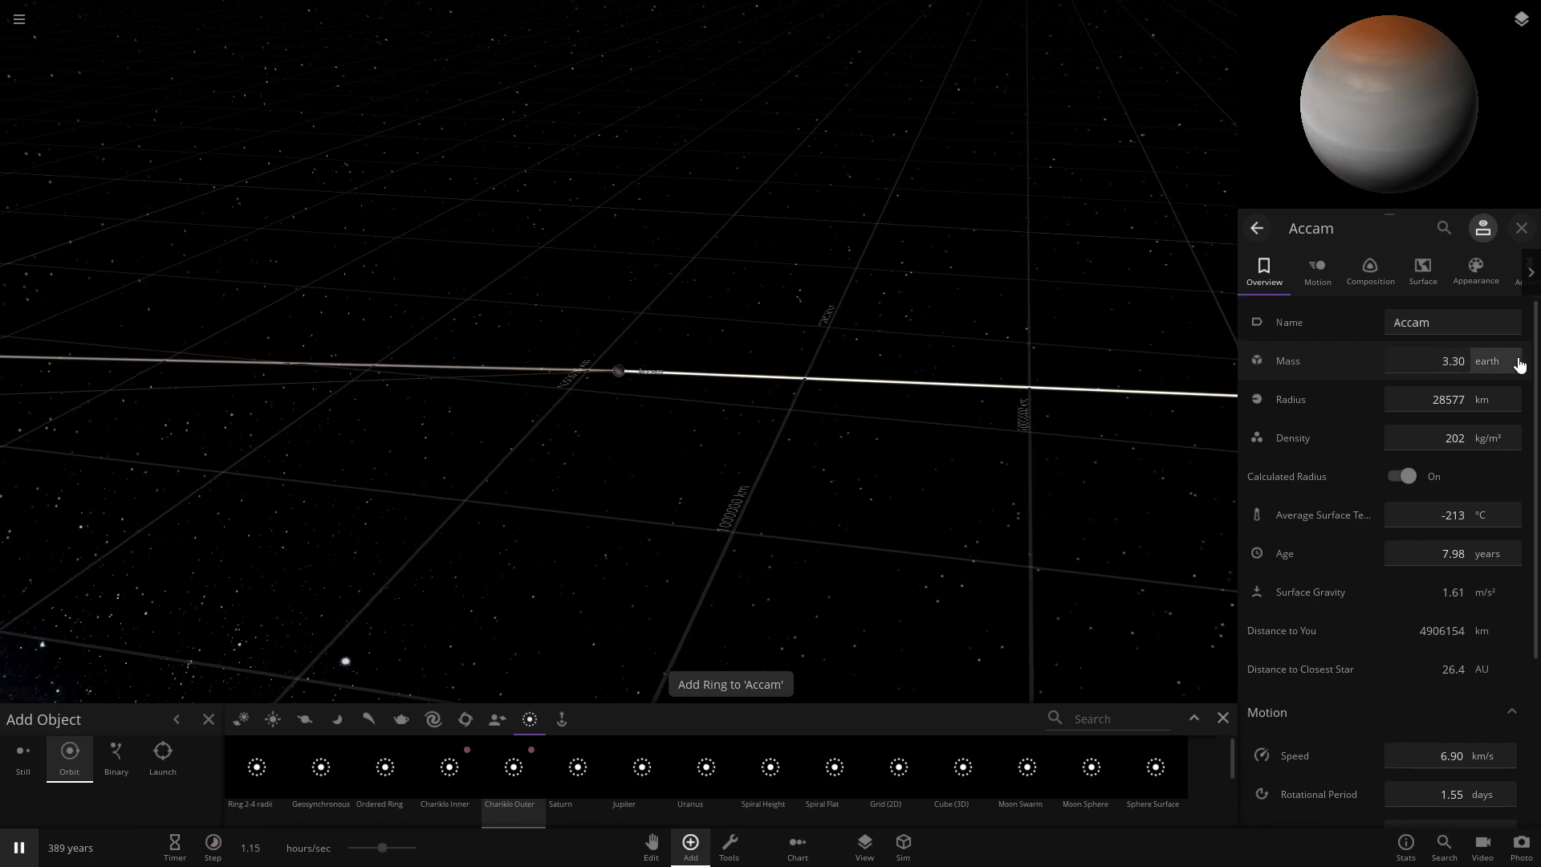
left_click(1517, 365)
left_click(1301, 364)
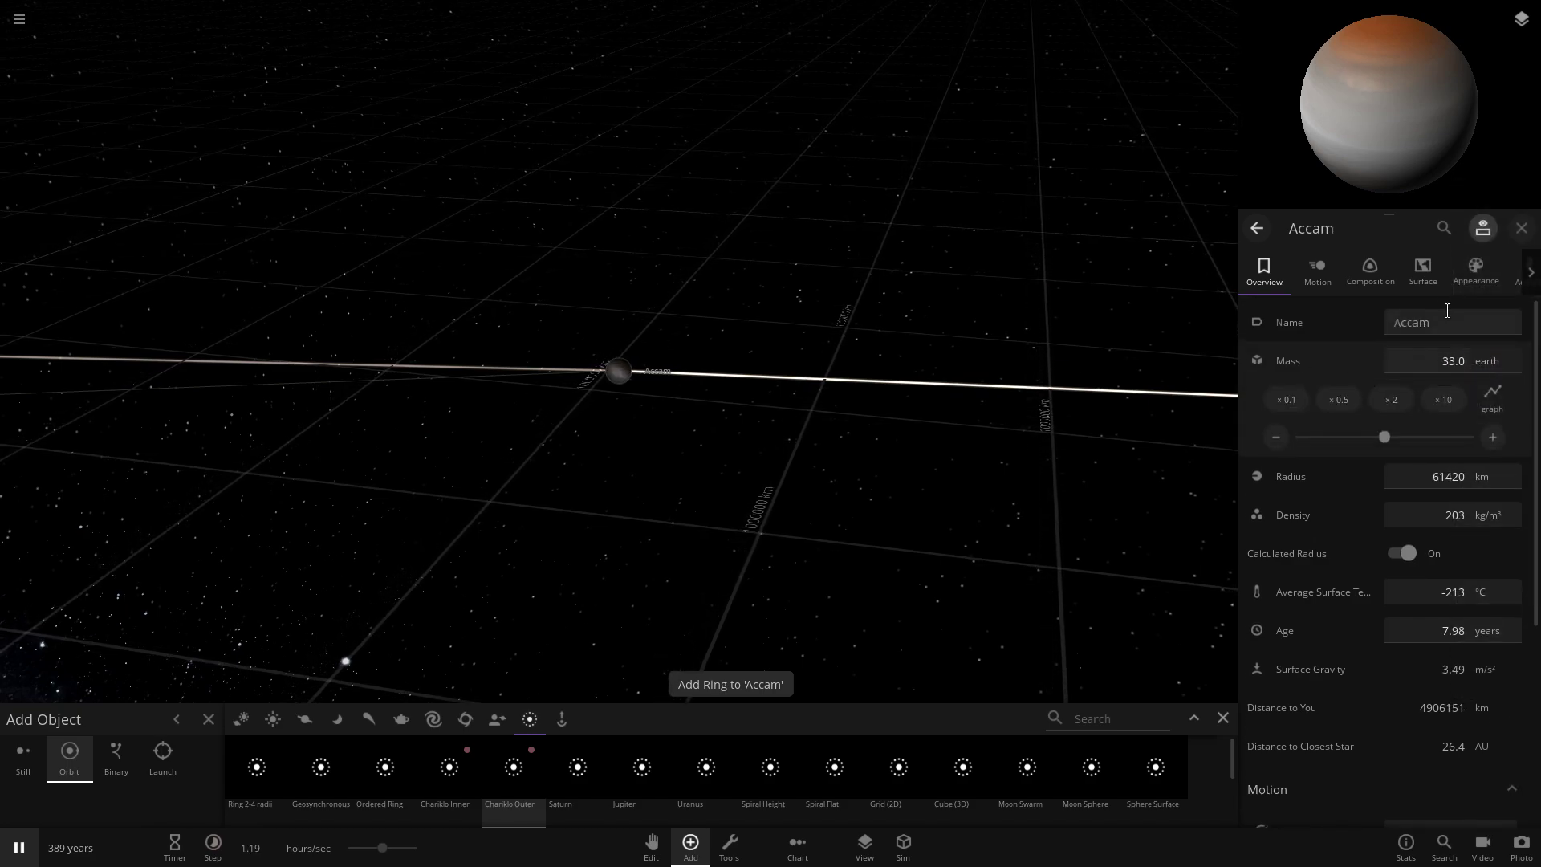
left_click(1422, 272)
left_click(1373, 291)
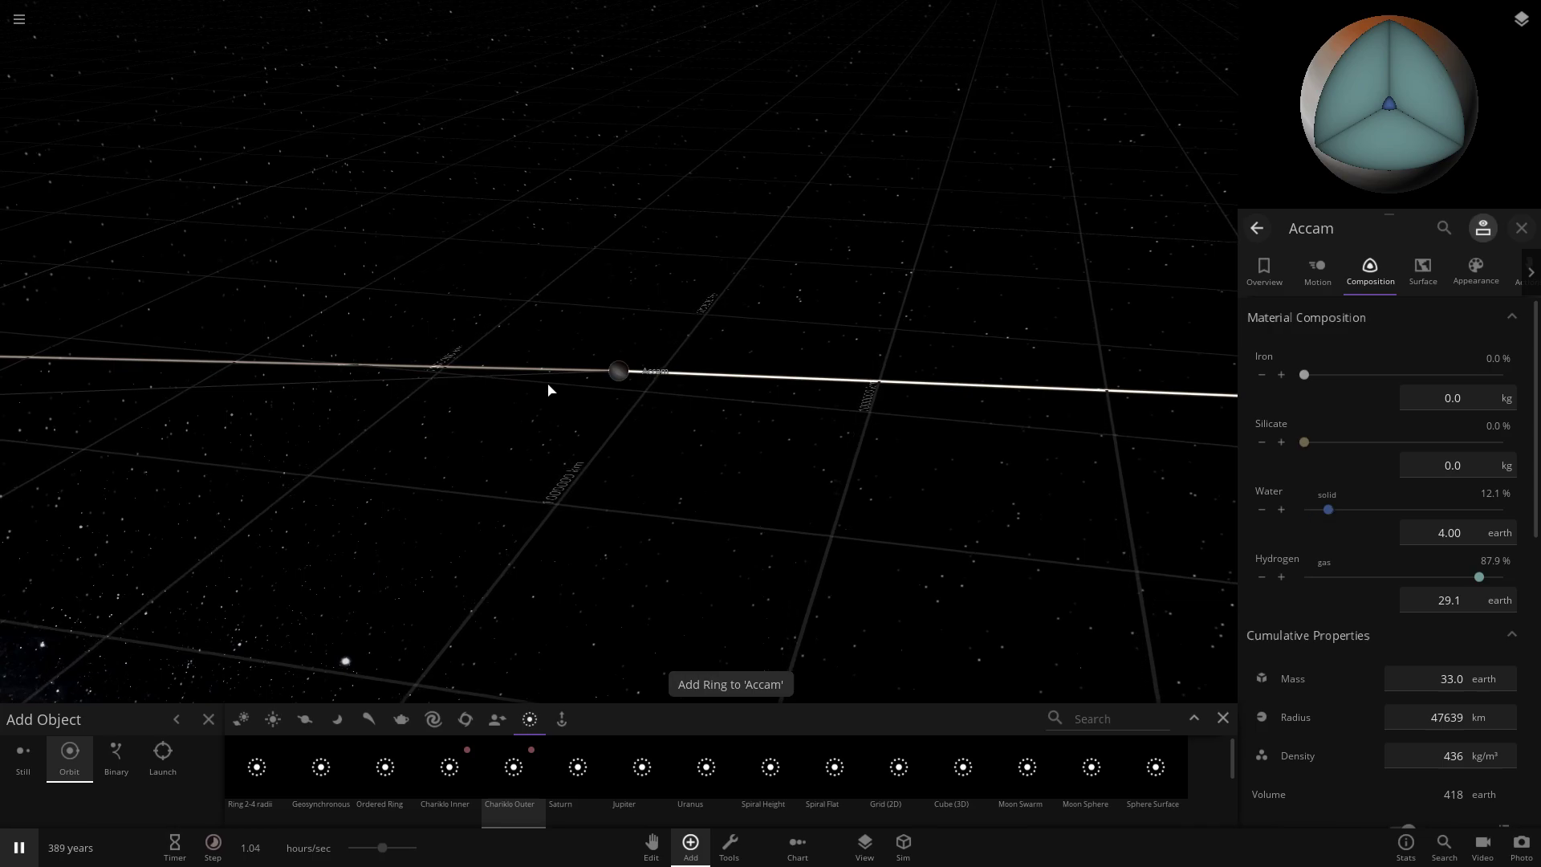
Step: Add the Saturn ring preset to Accam and inspect the particle ring from several angles
scroll(552, 390, "up", 5)
right_click_drag(552, 390, 808, 372)
scroll(808, 372, "down", 4)
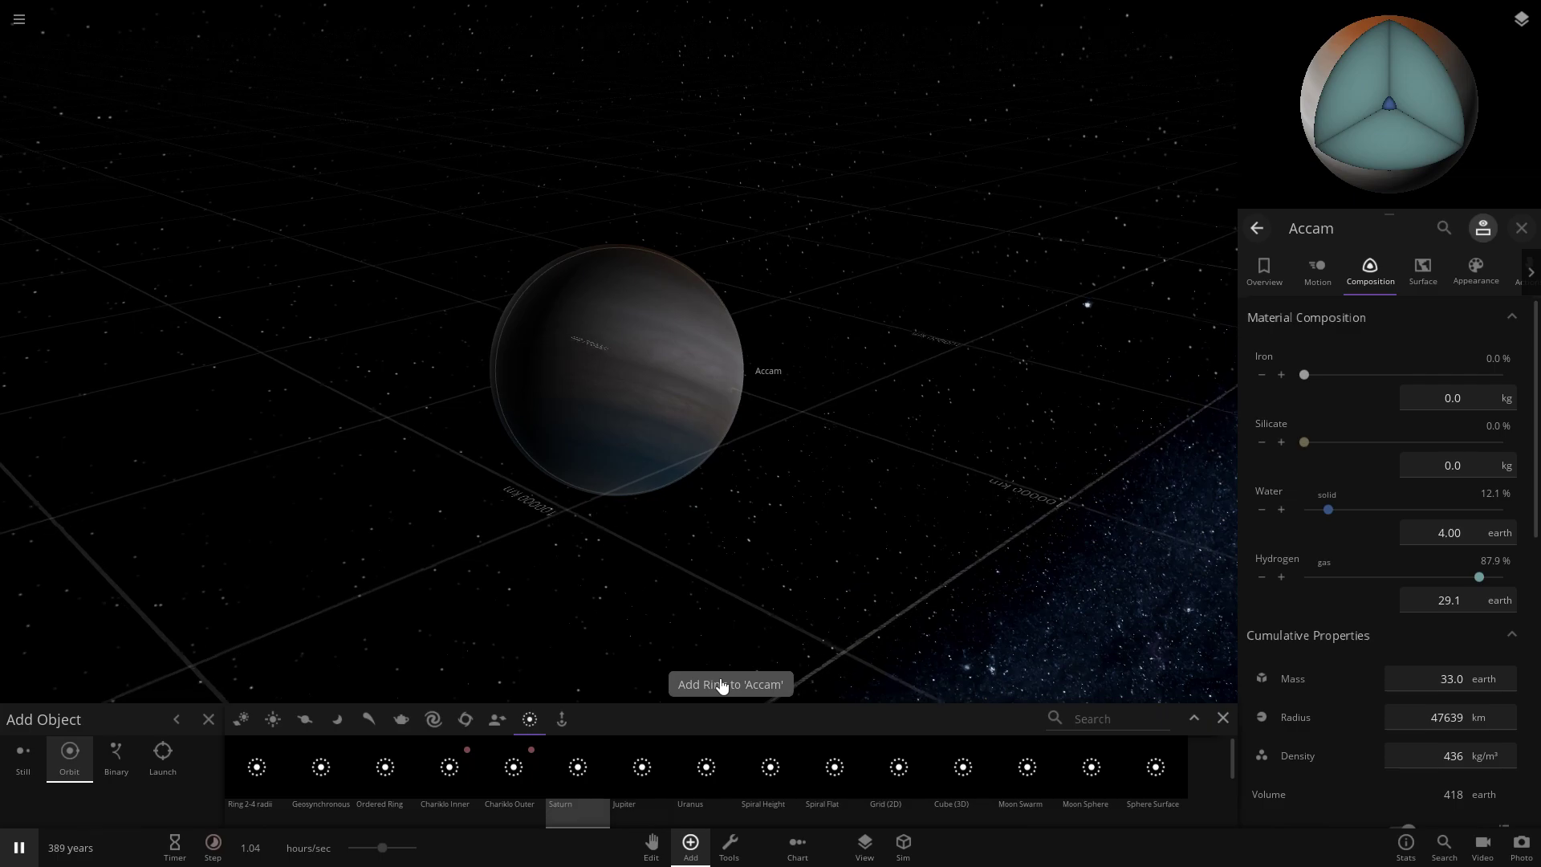
left_click_drag(578, 438, 188, 291)
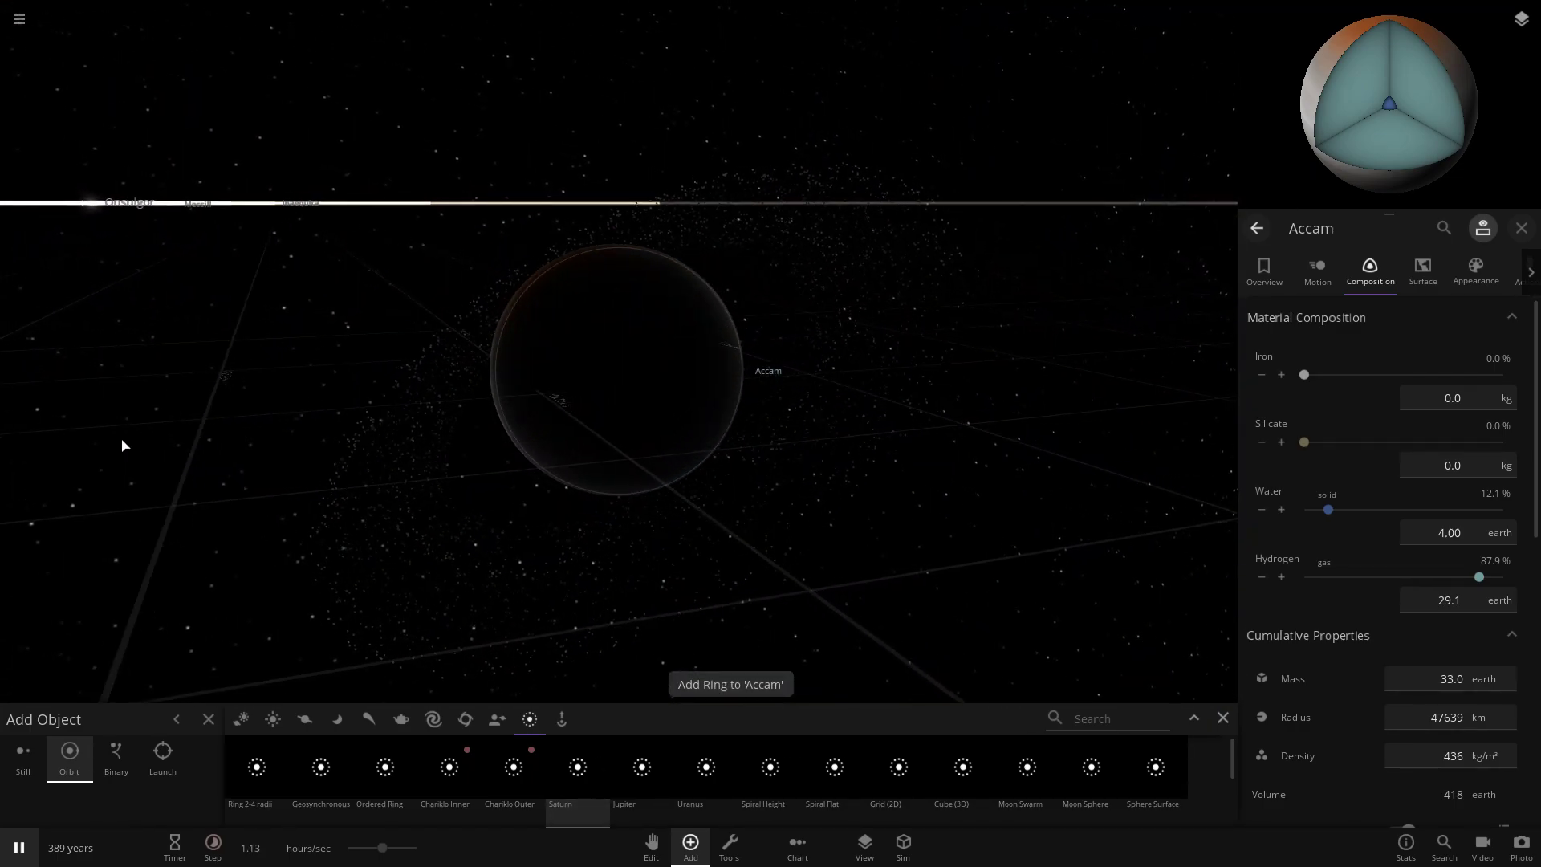
left_click_drag(251, 392, 946, 498)
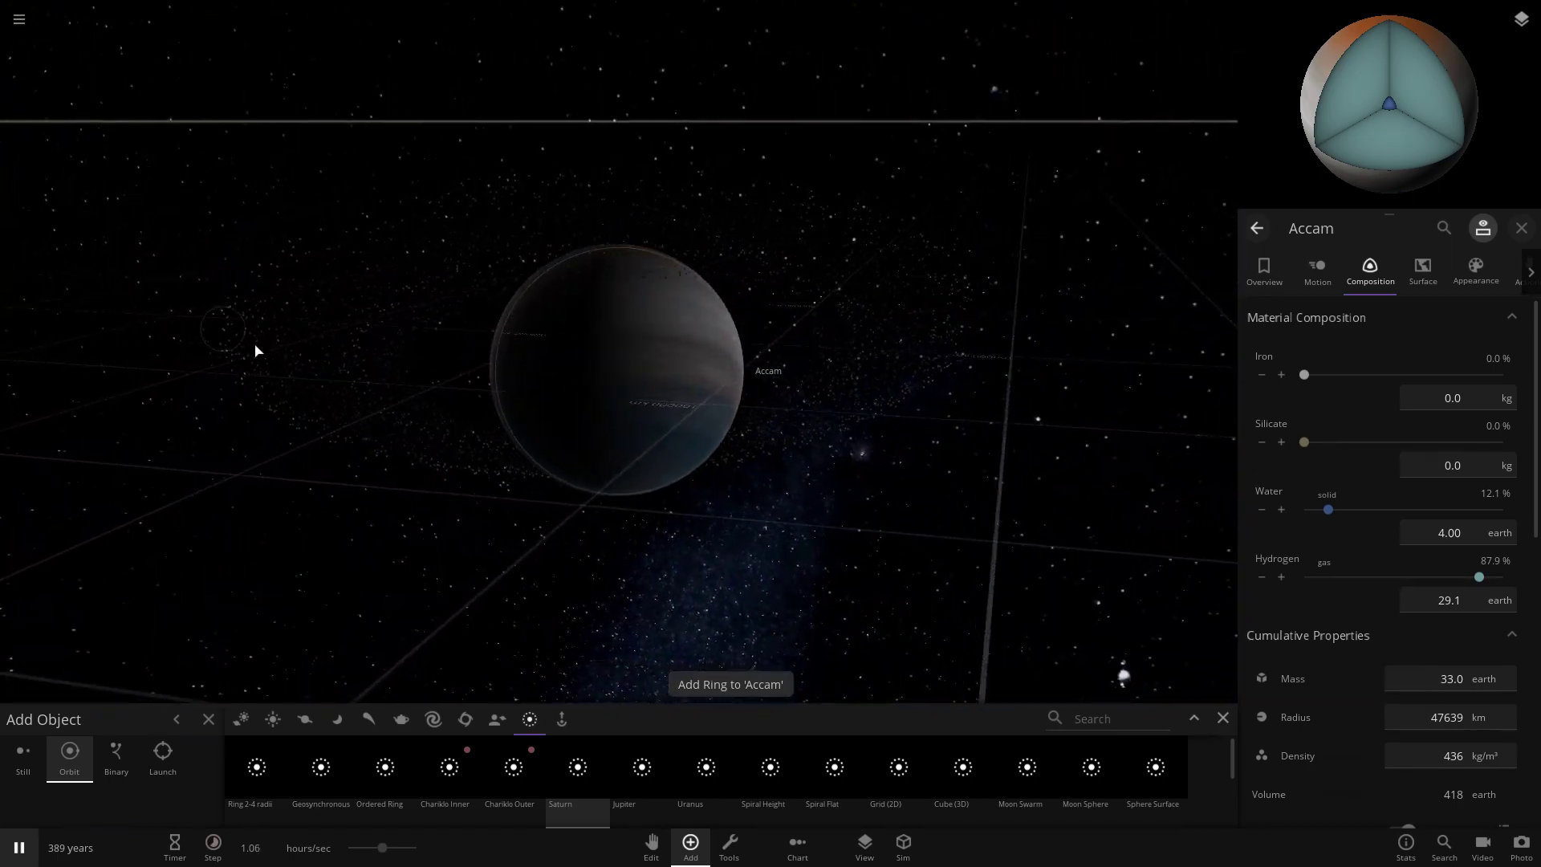
left_click_drag(213, 523, 4, 348)
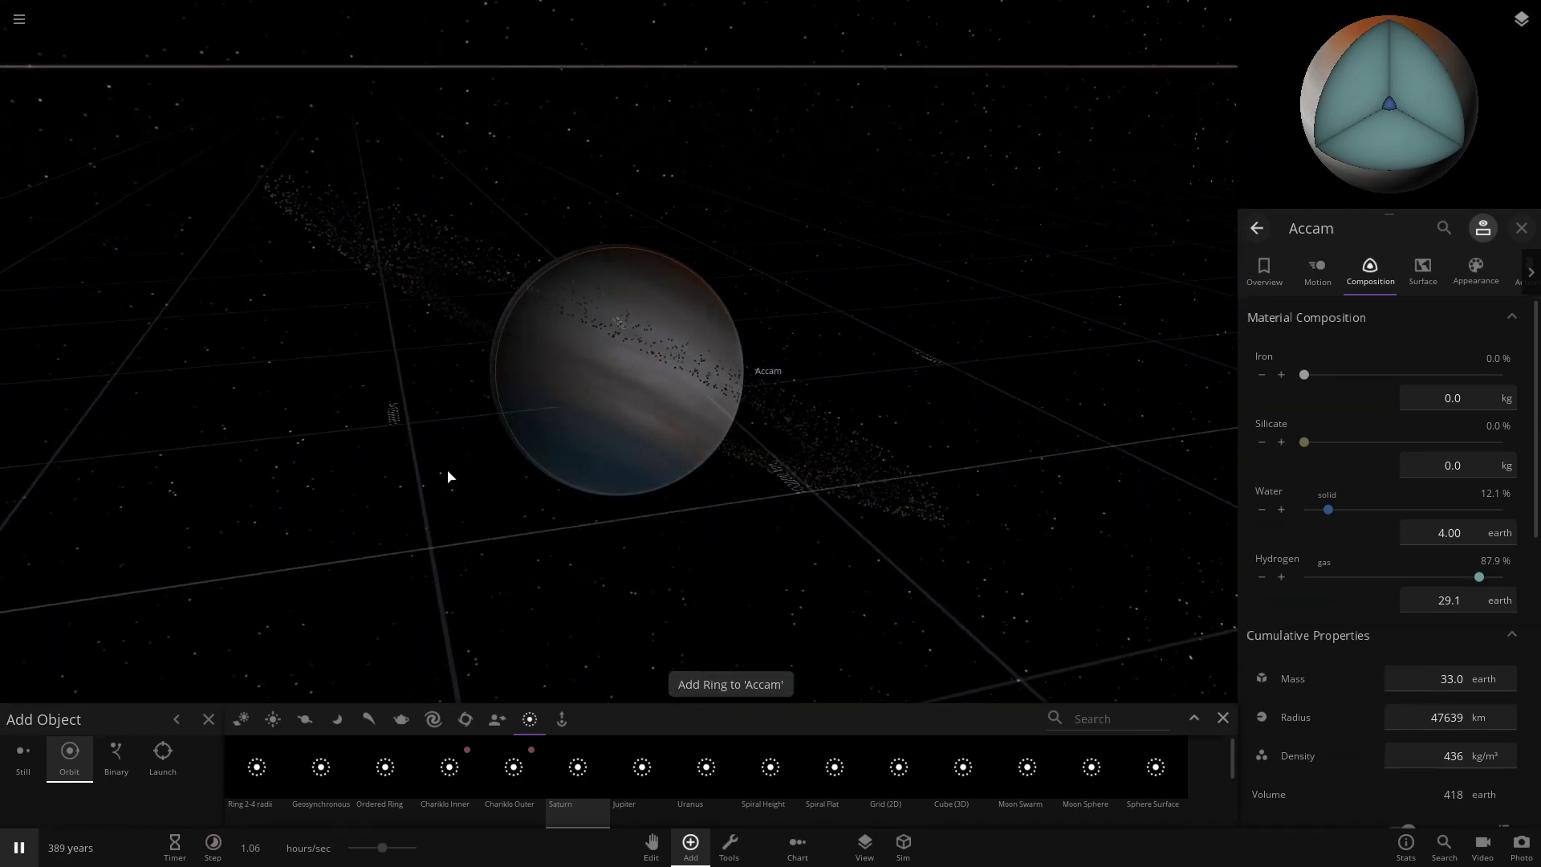
Step: Place a random moon in orbit about 420,000 km from Accam and select it
left_click_drag(601, 620, 328, 469)
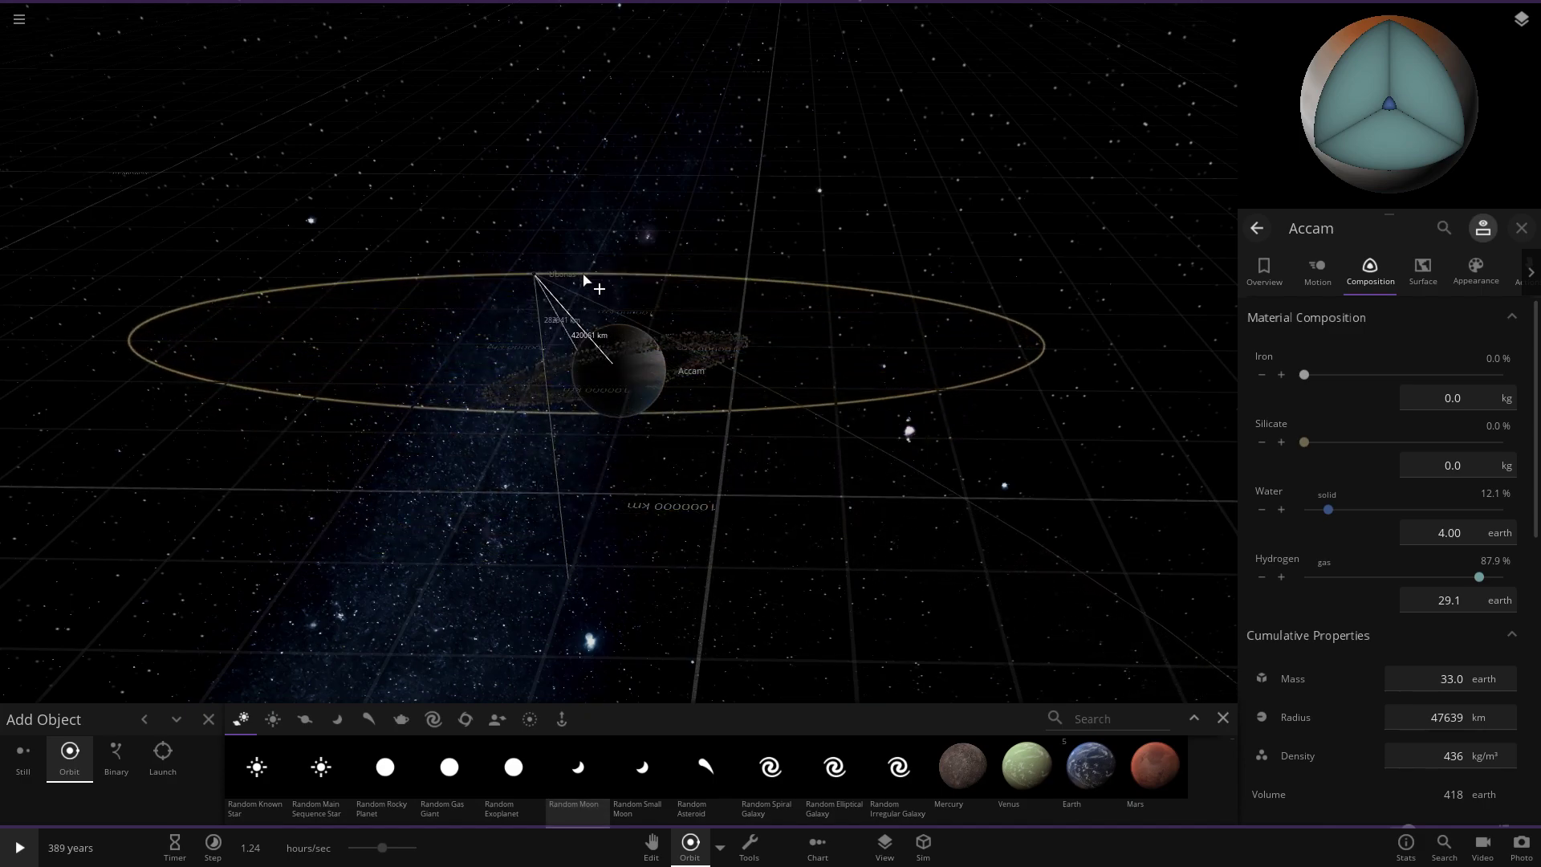
left_click(1221, 718)
right_click_drag(606, 489, 462, 545)
left_click_drag(463, 551, 699, 281)
left_click(700, 278)
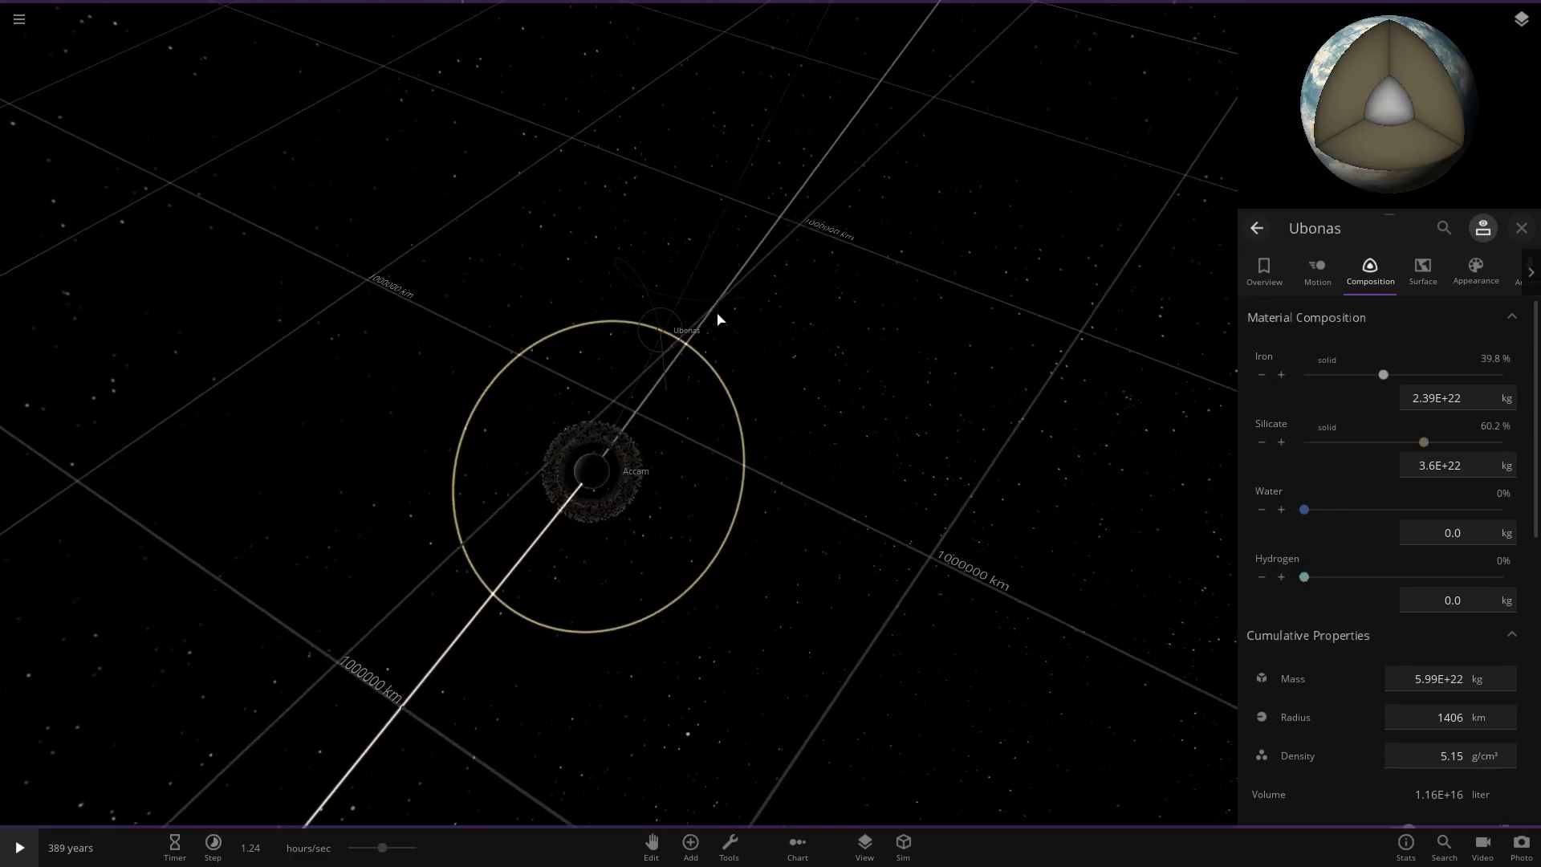
Step: Review Ubonas's composition and motion data, then set its argument of obliquity to about -163° while briefly running the simulation
scroll(1310, 396, "down", 5)
scroll(1316, 393, "down", 5)
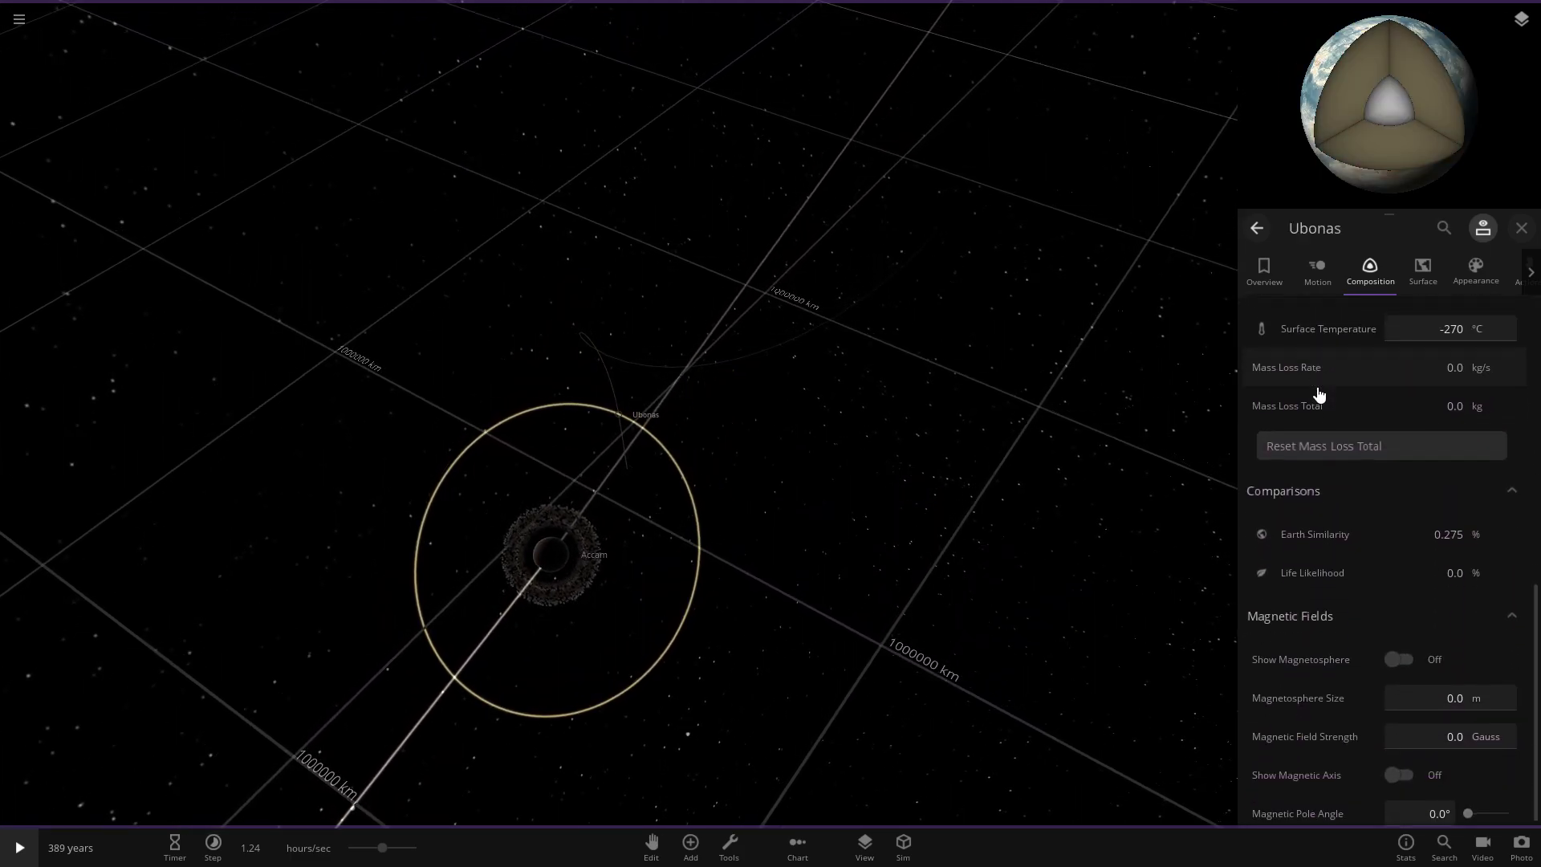
left_click(1319, 274)
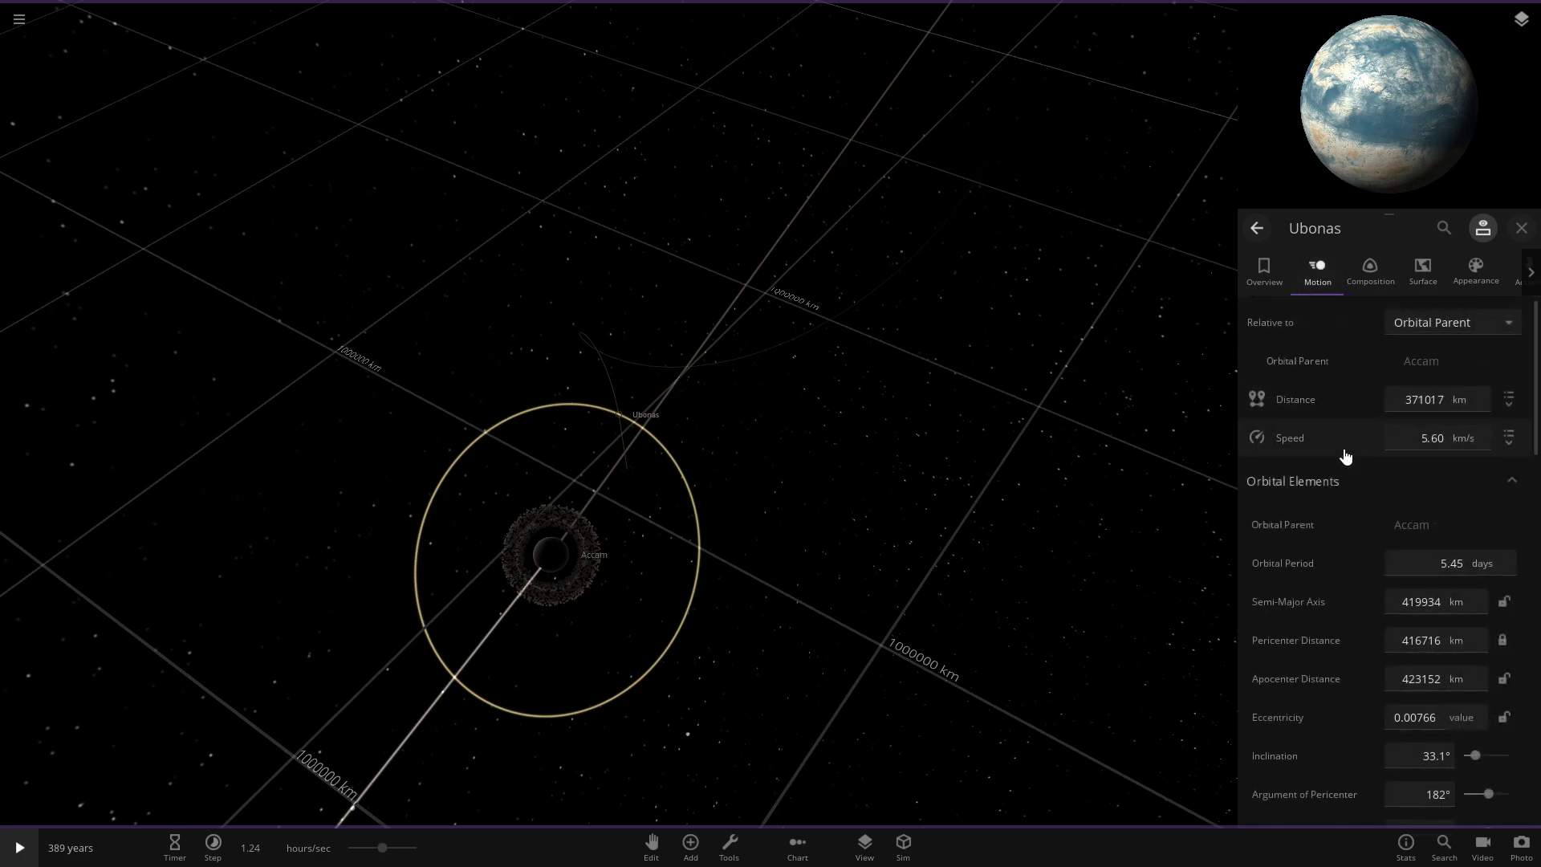
scroll(1342, 450, "down", 7)
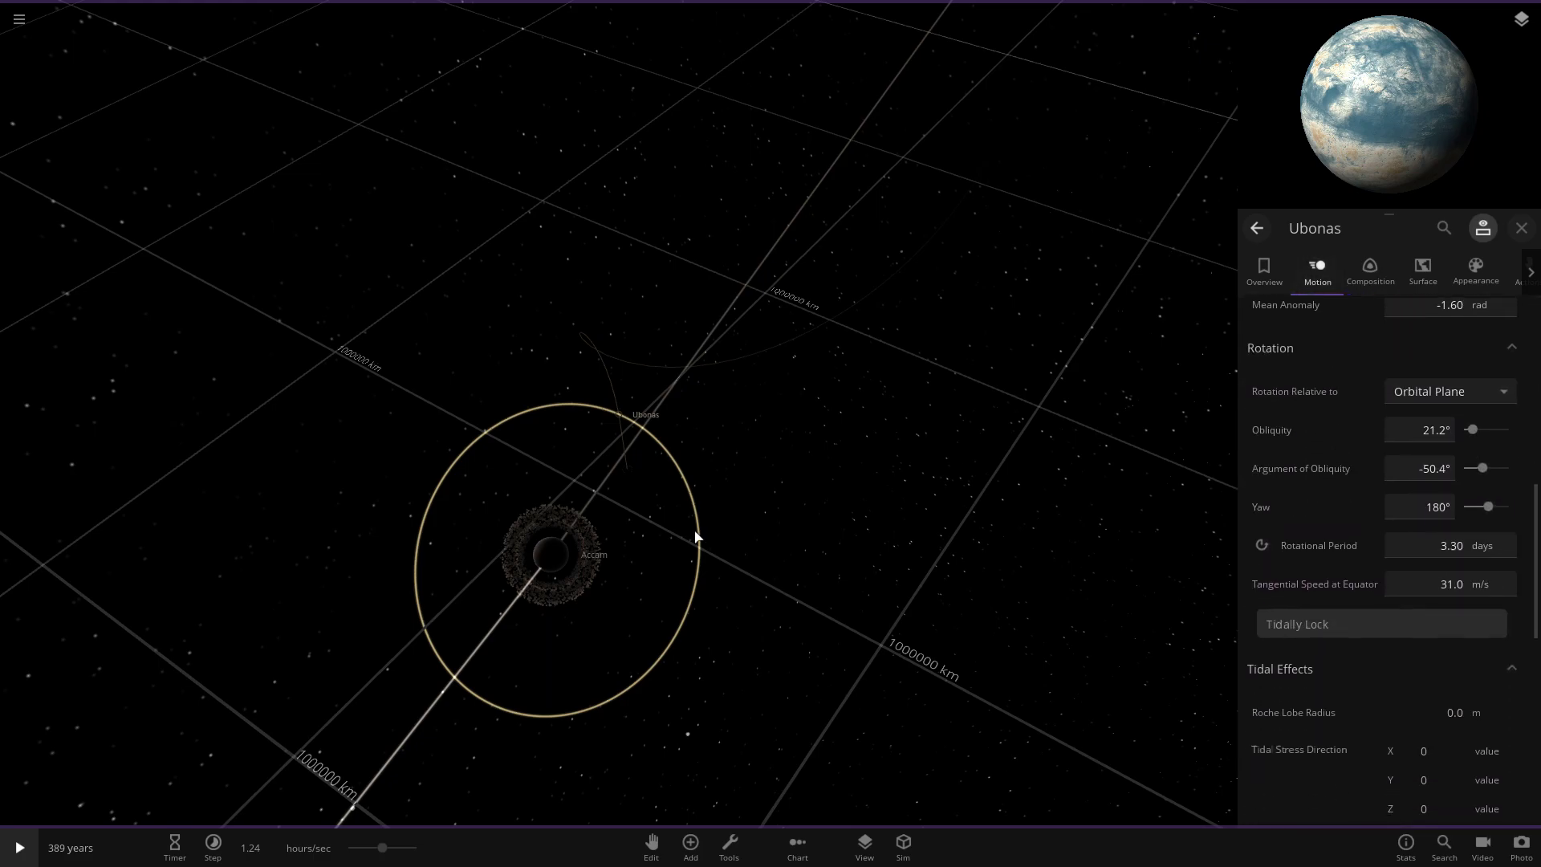
left_click_drag(695, 536, 536, 440)
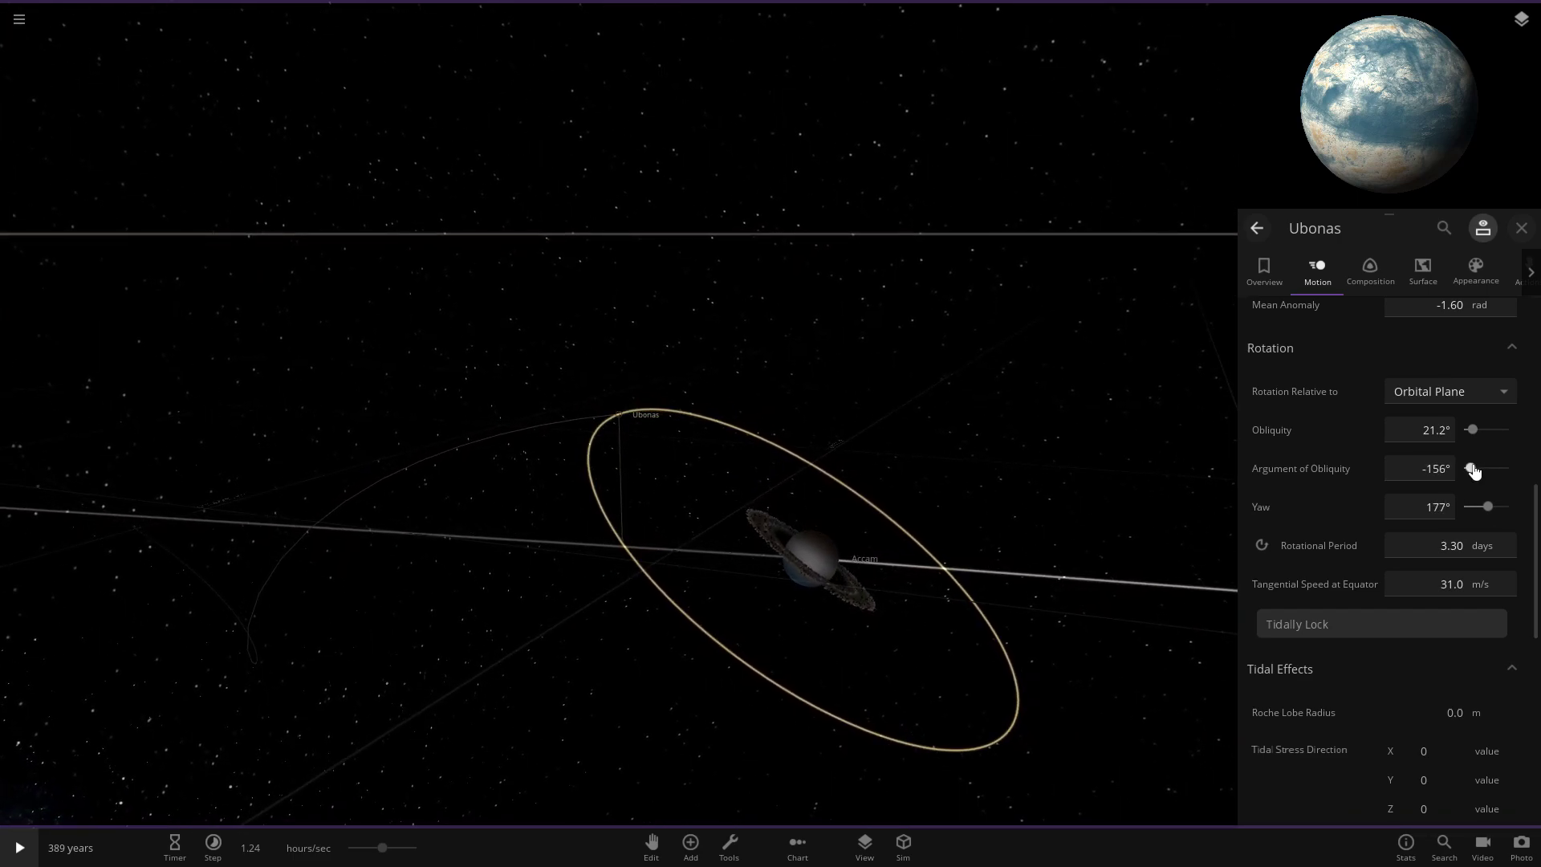
key("space")
left_click_drag(1482, 471, 1473, 474)
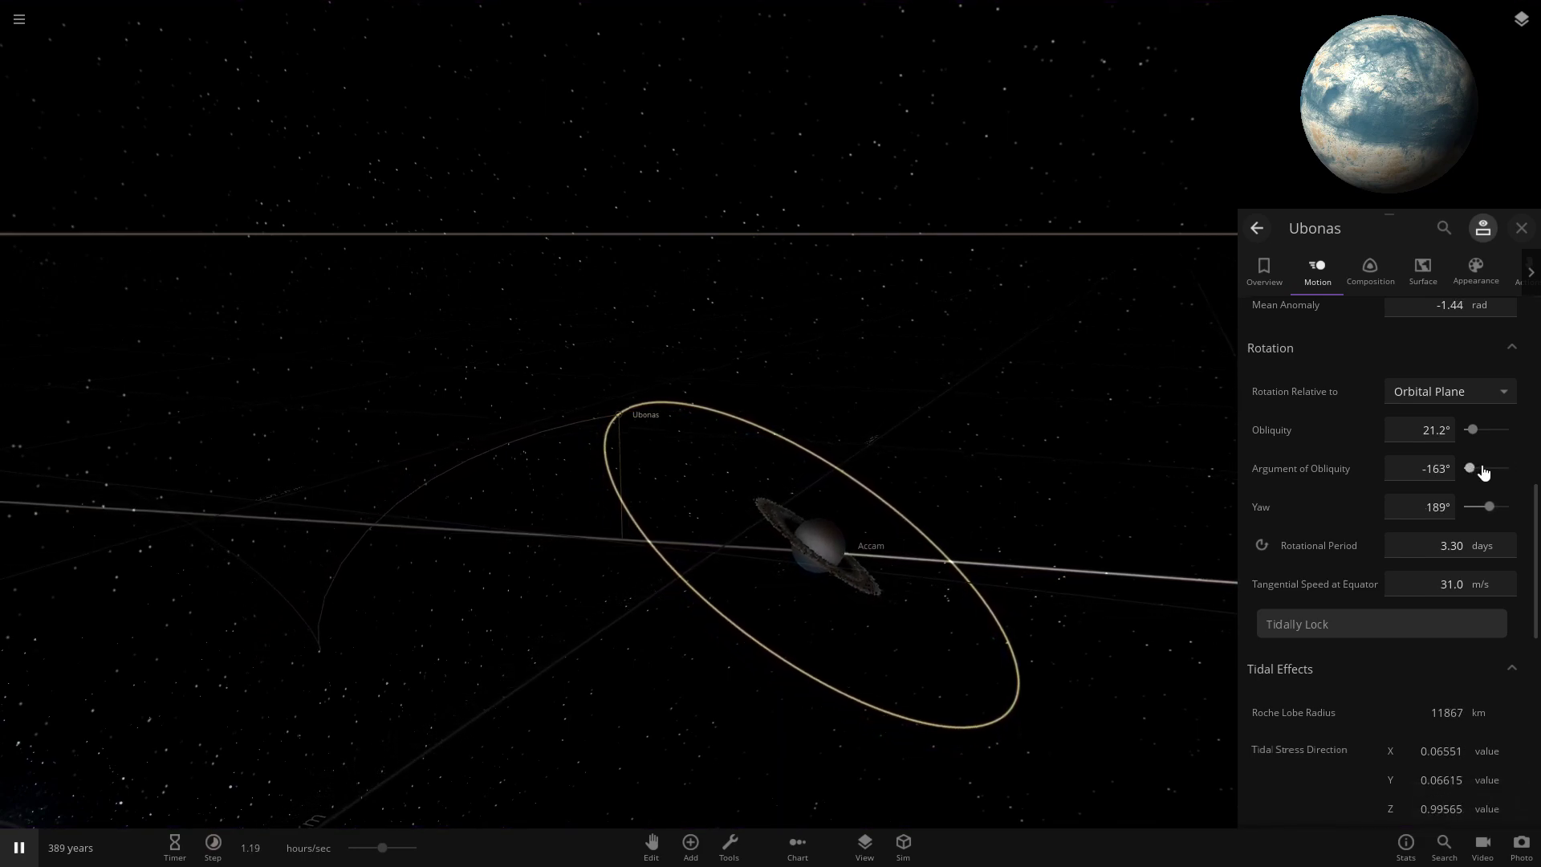
key("space")
Step: Examine Ubonas up close and look through its rotation, tidal, camera-relative and orbital data
scroll(625, 408, "up", 5)
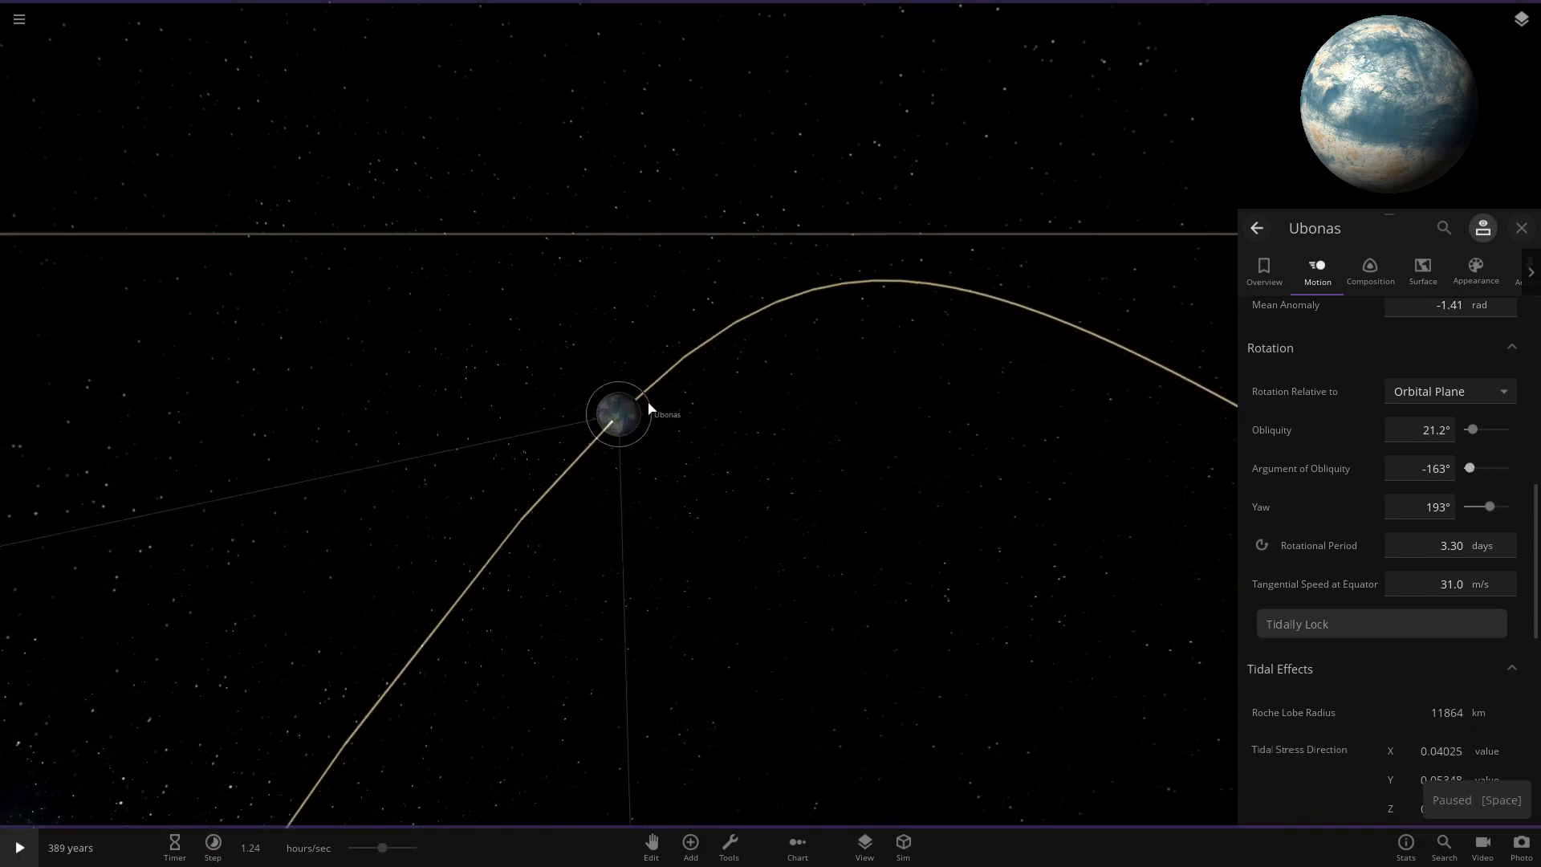
scroll(649, 409, "up", 5)
scroll(1244, 533, "down", 6)
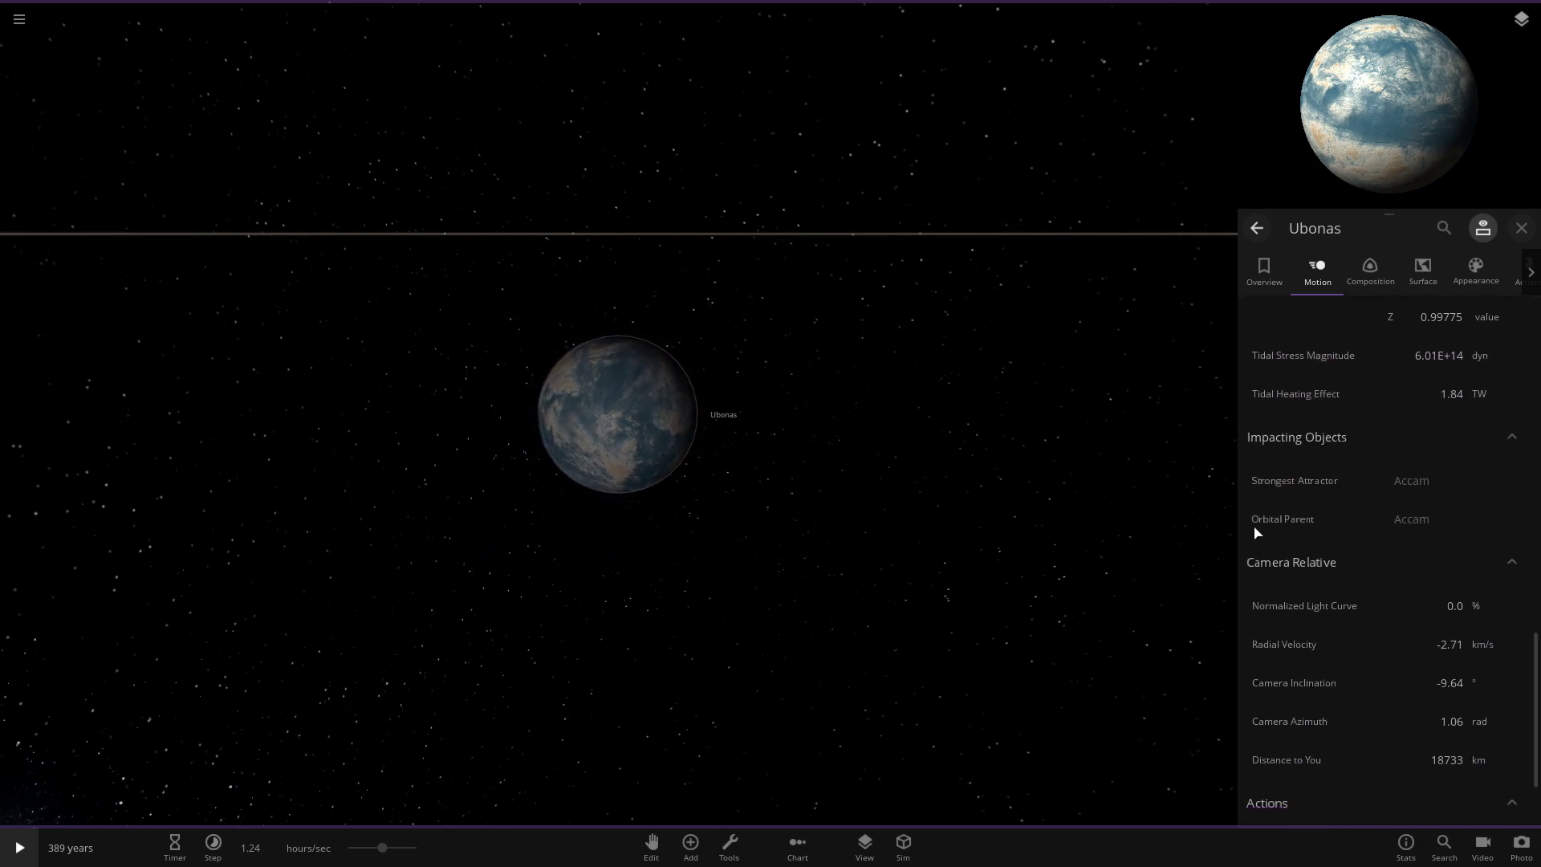
scroll(1283, 546, "down", 3)
scroll(1321, 560, "up", 10)
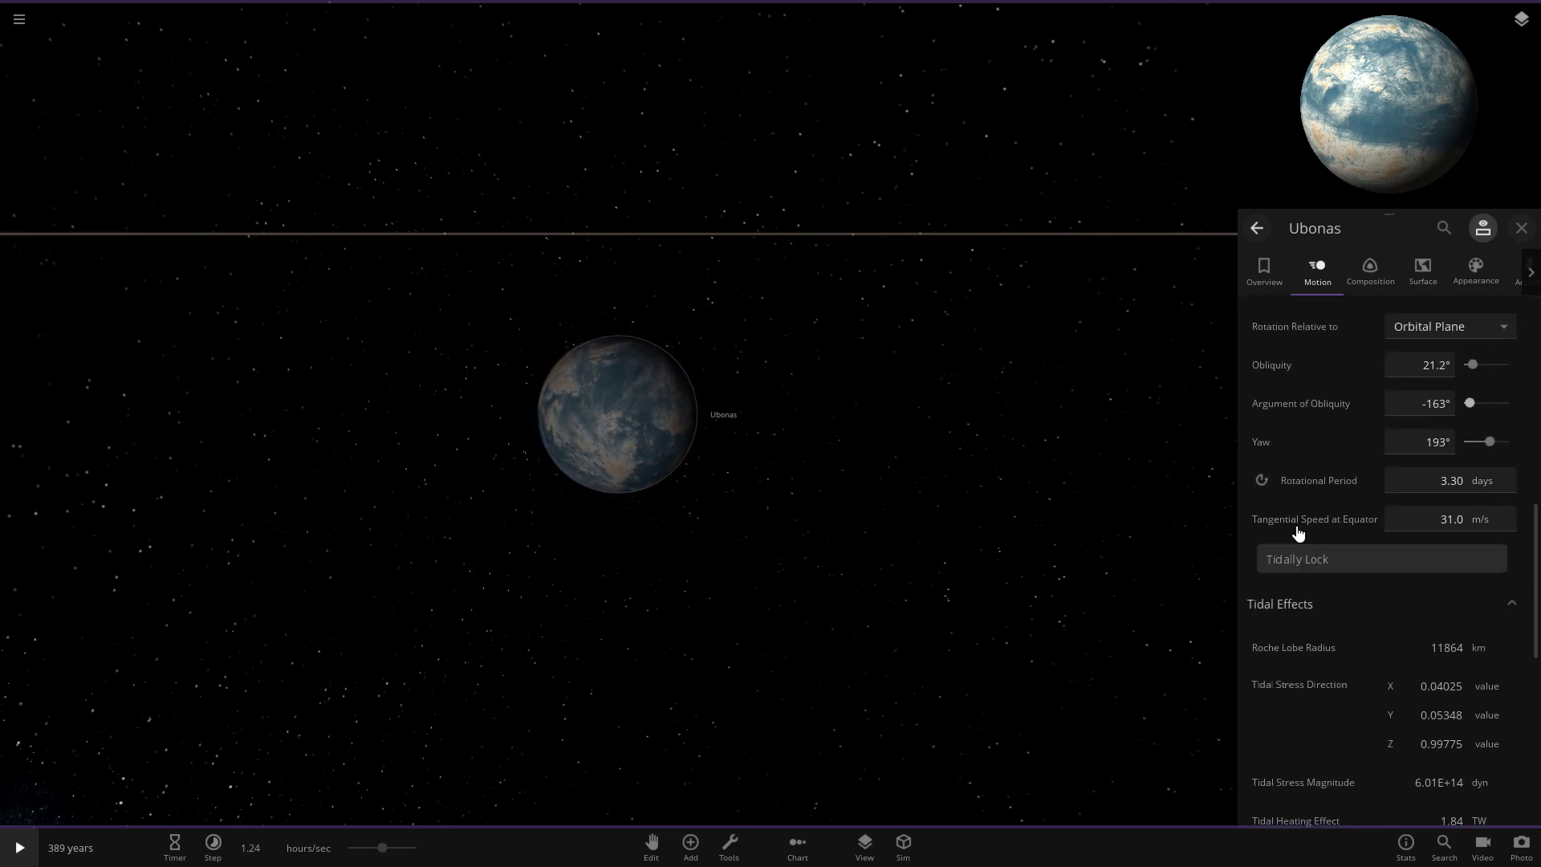
scroll(1296, 533, "up", 8)
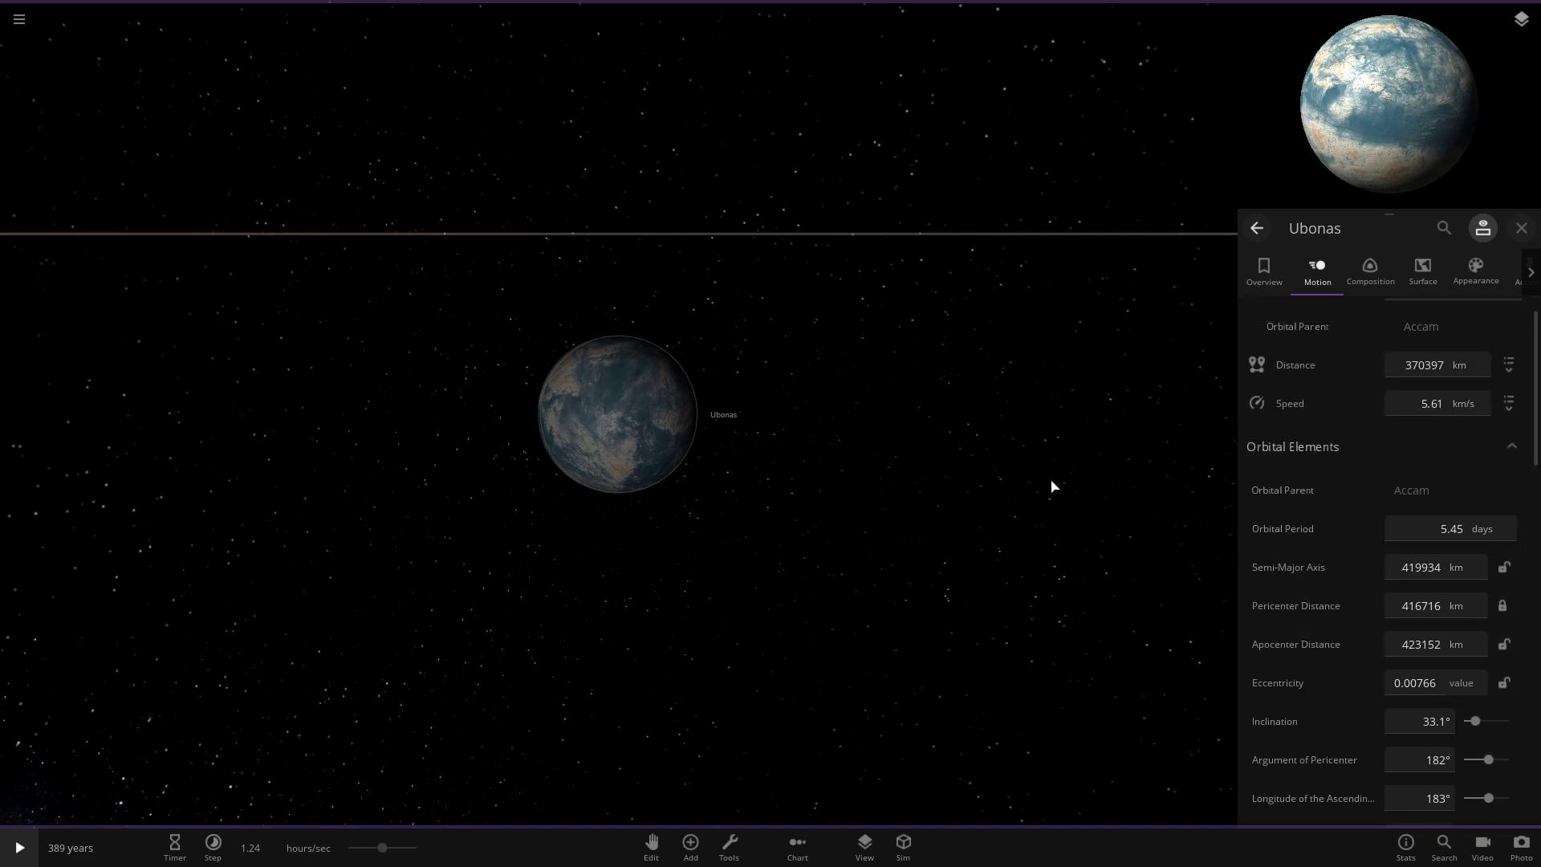
scroll(1332, 523, "down", 3)
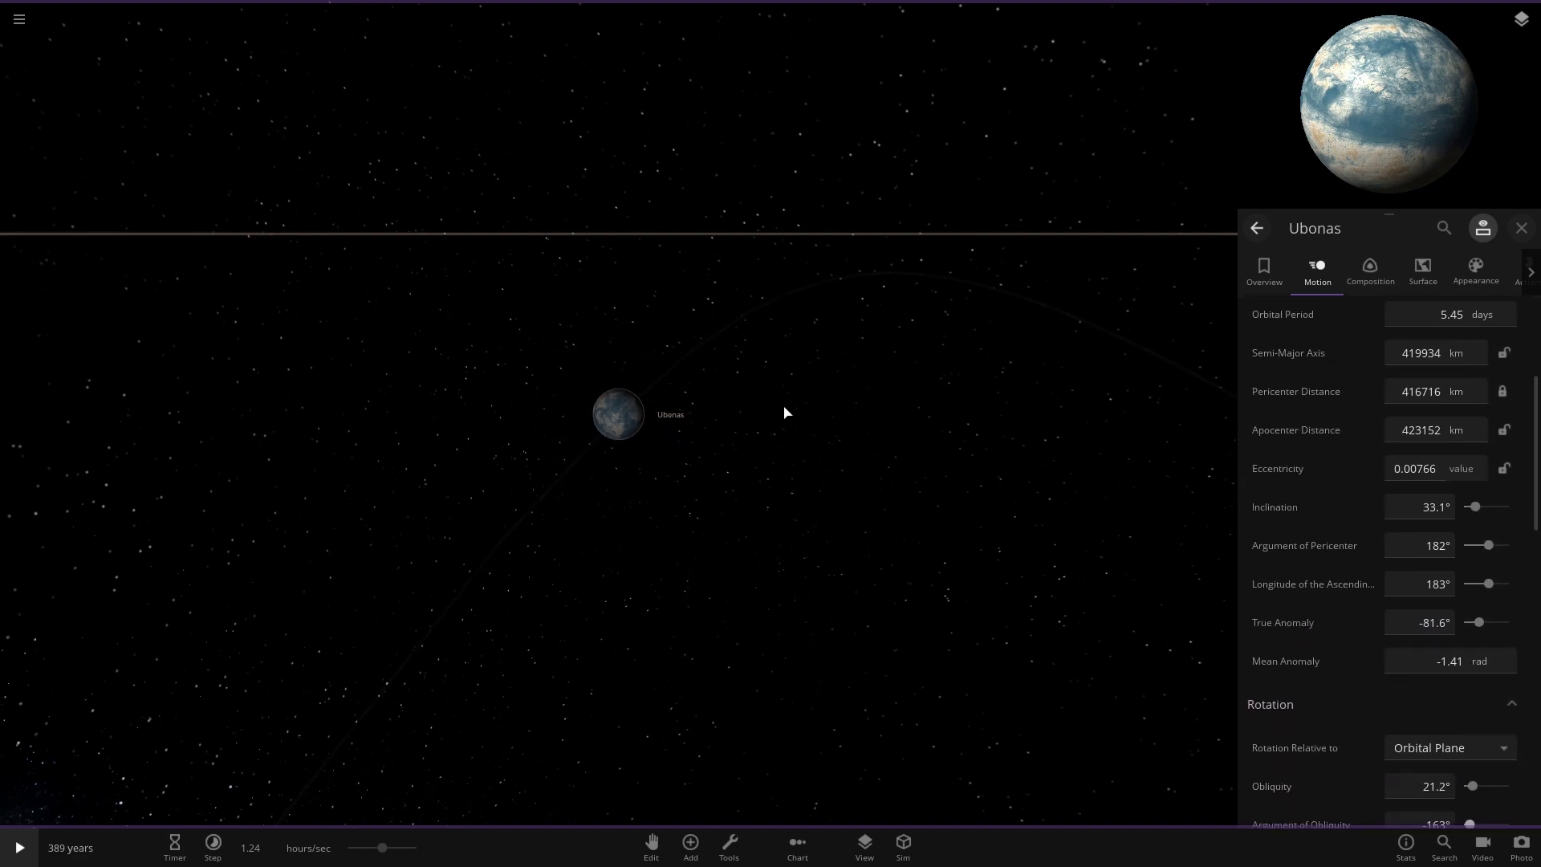
scroll(786, 412, "down", 8)
Step: Set Ubonas's argument of pericenter to 177° and its longitude of the ascending node to 200°, refined to 205°, checking the orbit against Accam's ring
left_click_drag(786, 417, 837, 511)
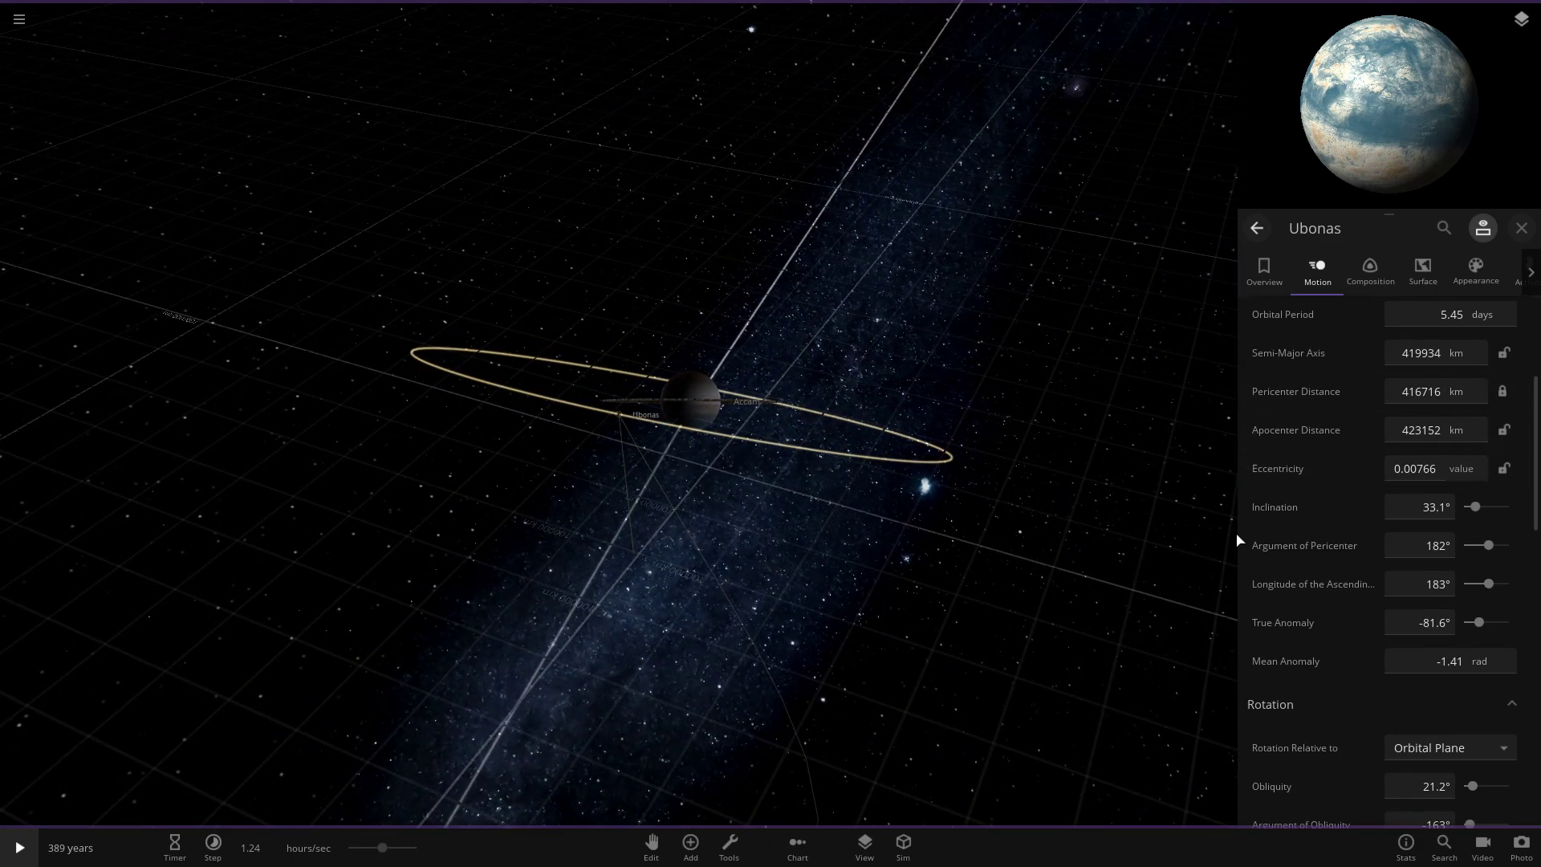
left_click_drag(1494, 551, 1488, 591)
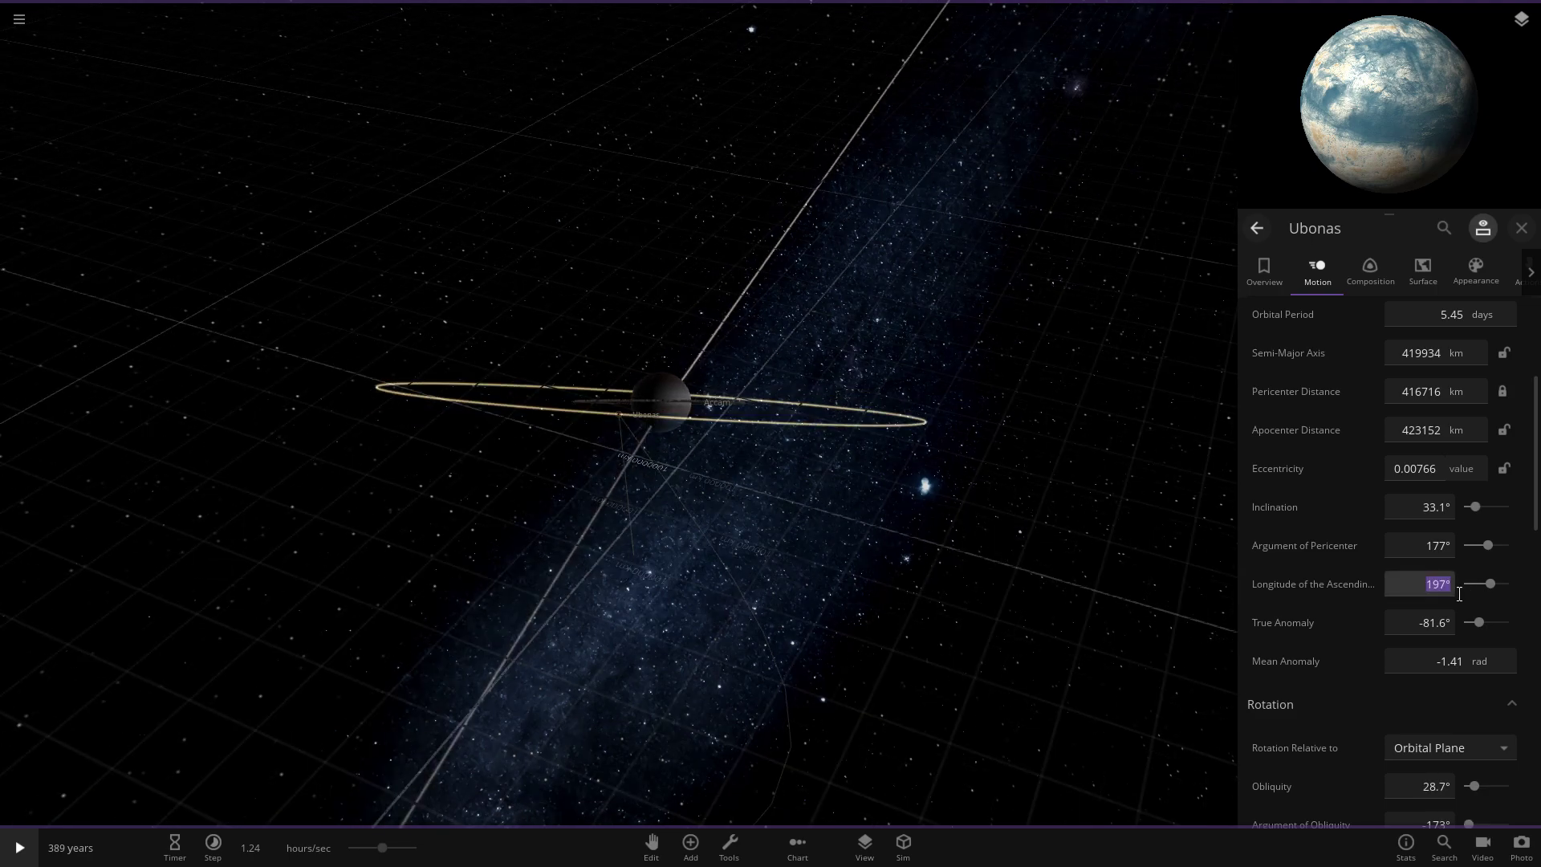
type("200")
key("Return")
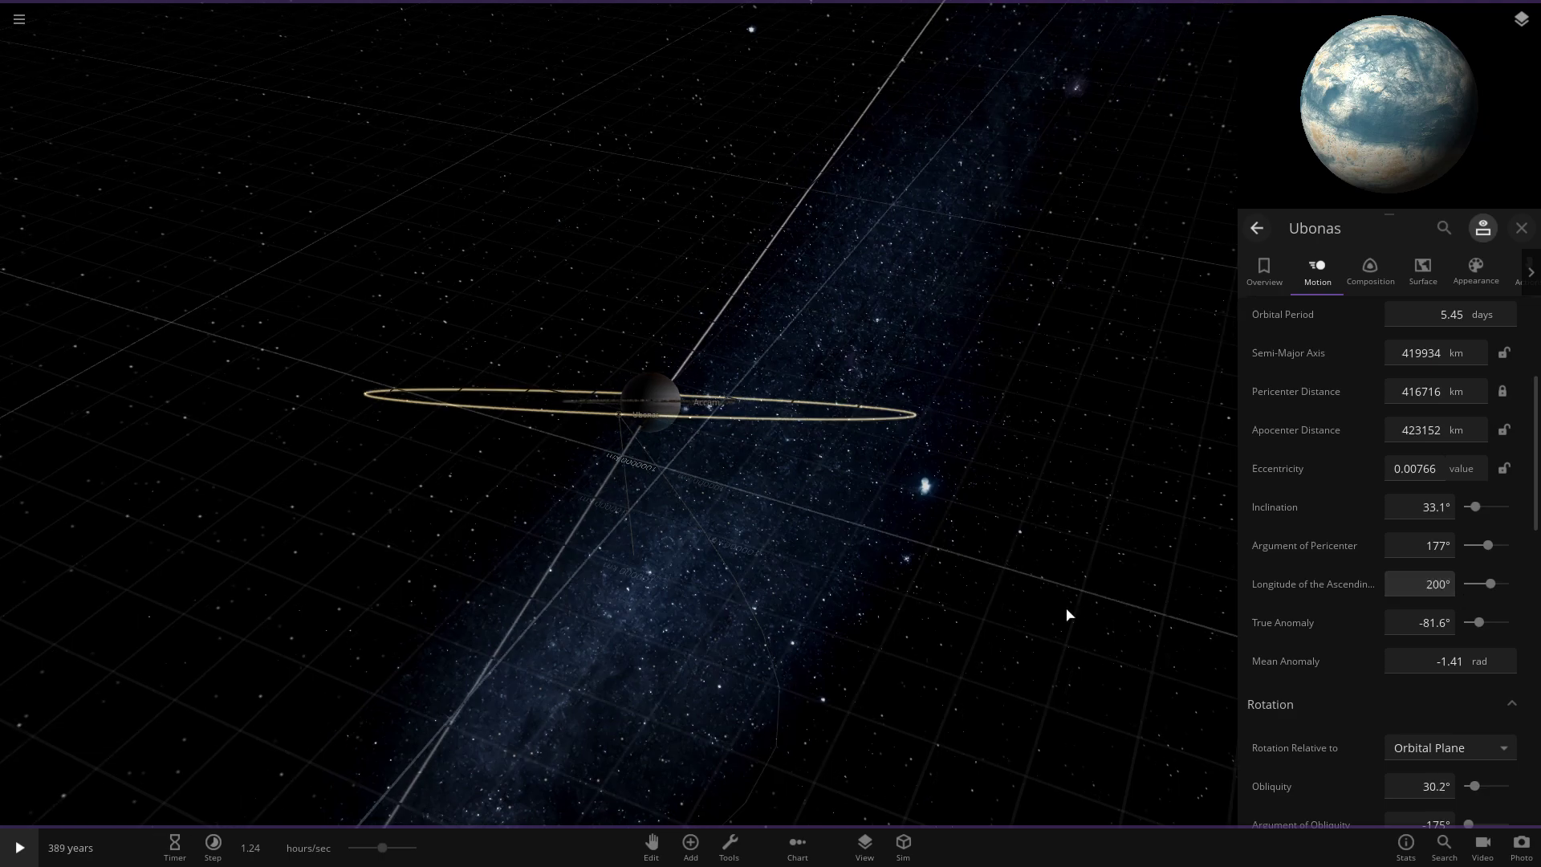
scroll(547, 557, "up", 5)
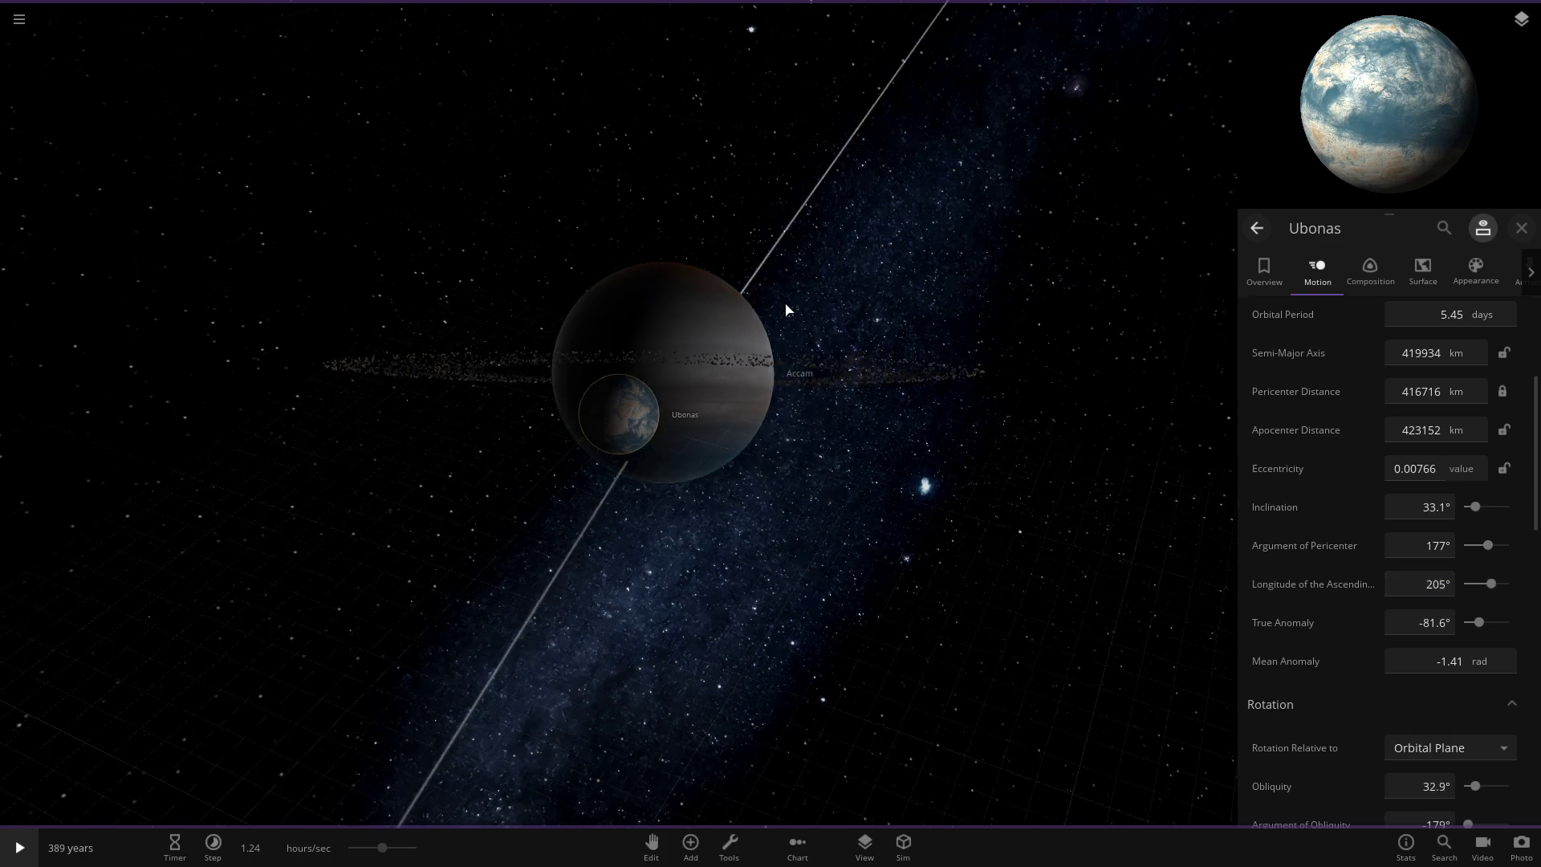
scroll(785, 305, "down", 5)
right_click_drag(564, 193, 575, 353)
scroll(575, 353, "down", 3)
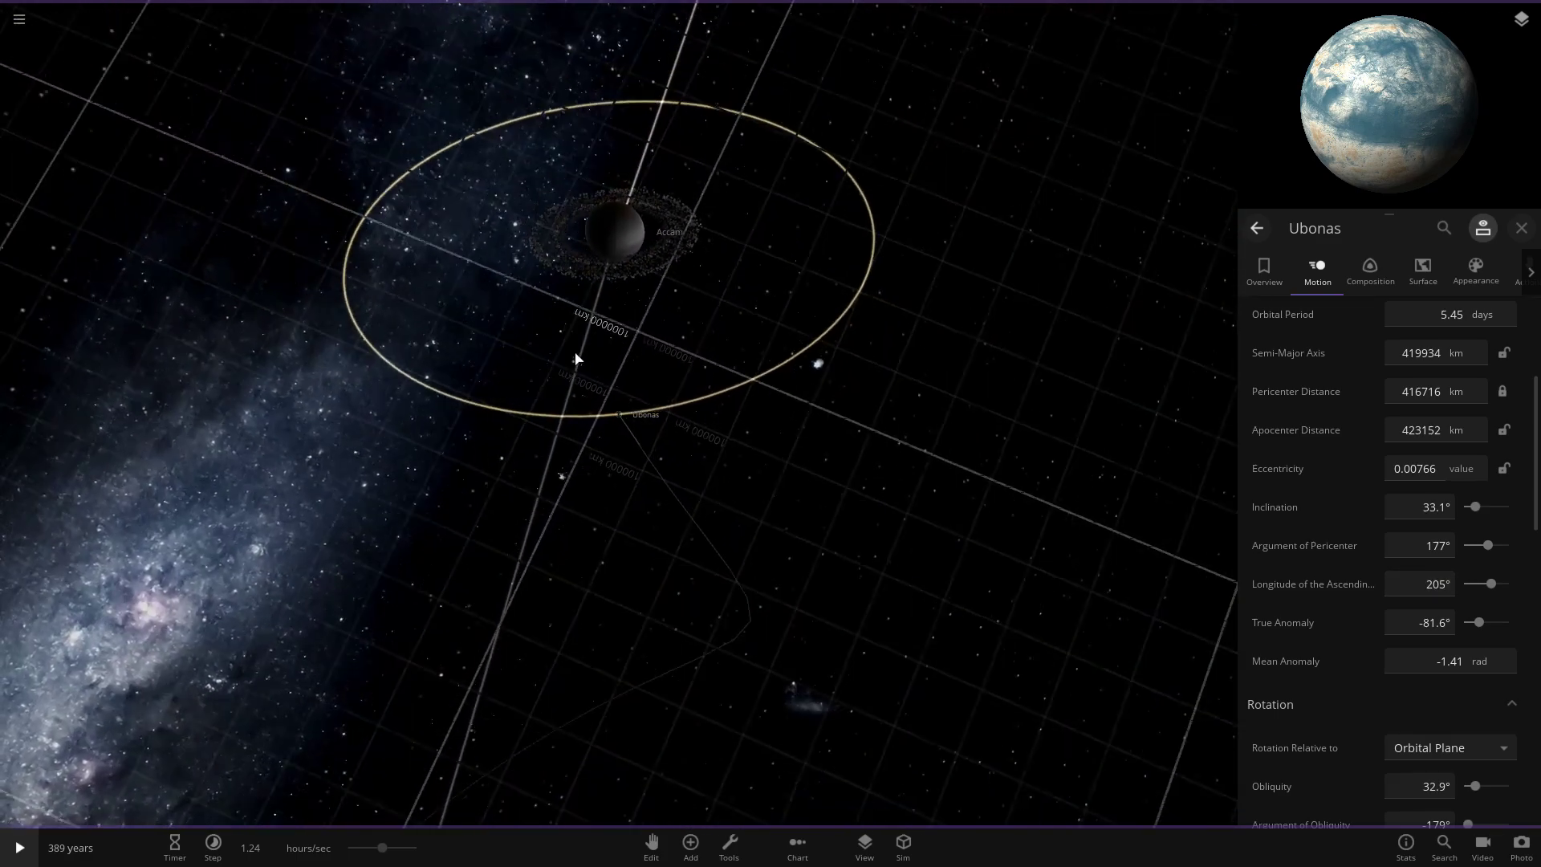
Step: Set Ubonas's orbital inclination to 37.0° to match Accam's ring plane and check the alignment from several angles
left_click_drag(576, 359, 805, 423)
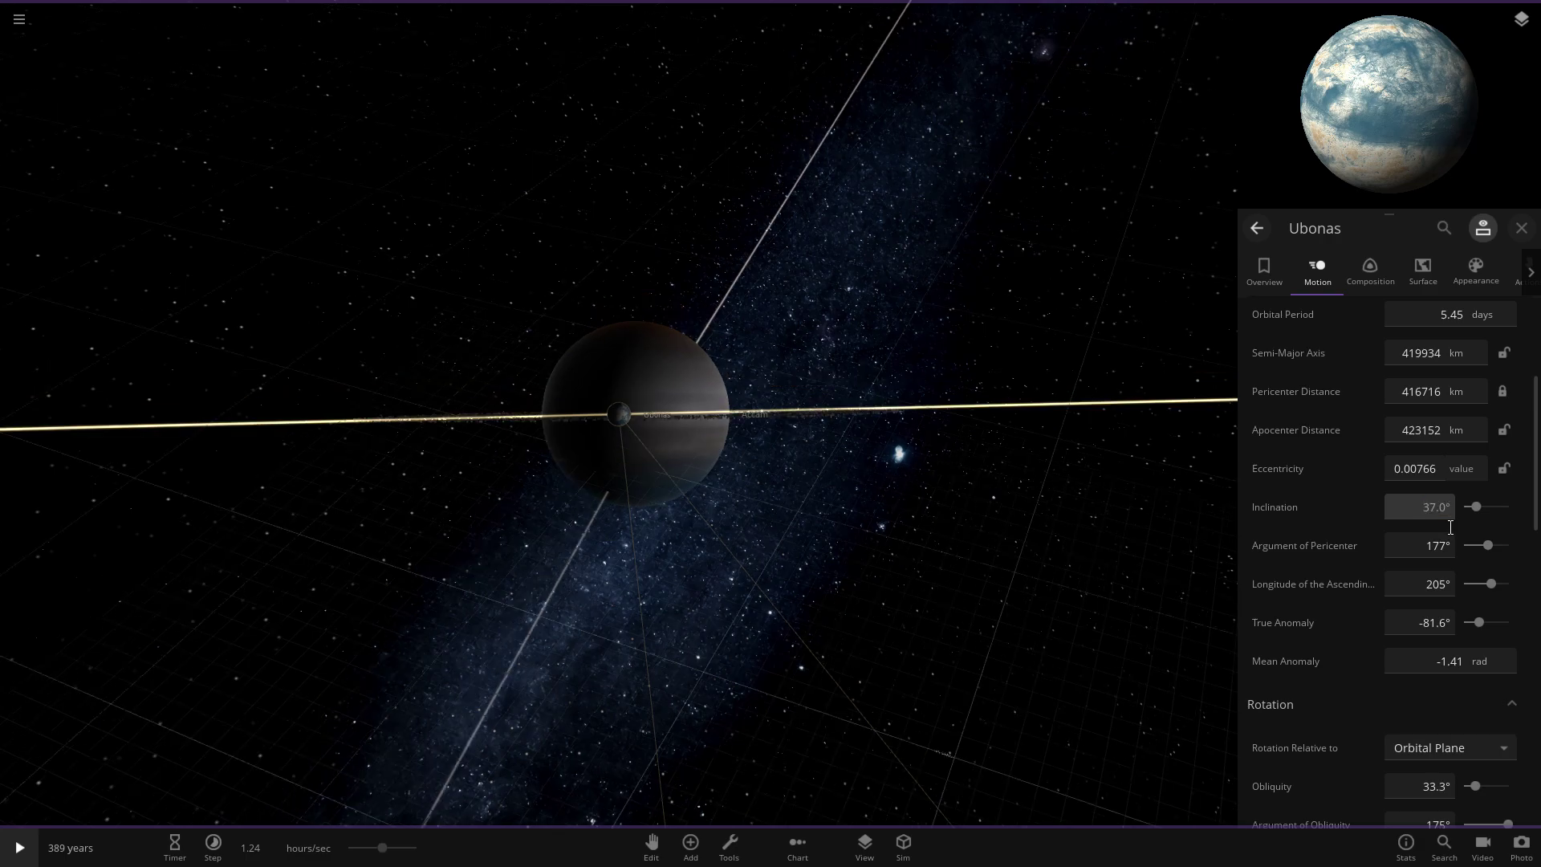
left_click_drag(298, 365, 326, 419)
scroll(350, 411, "down", 5)
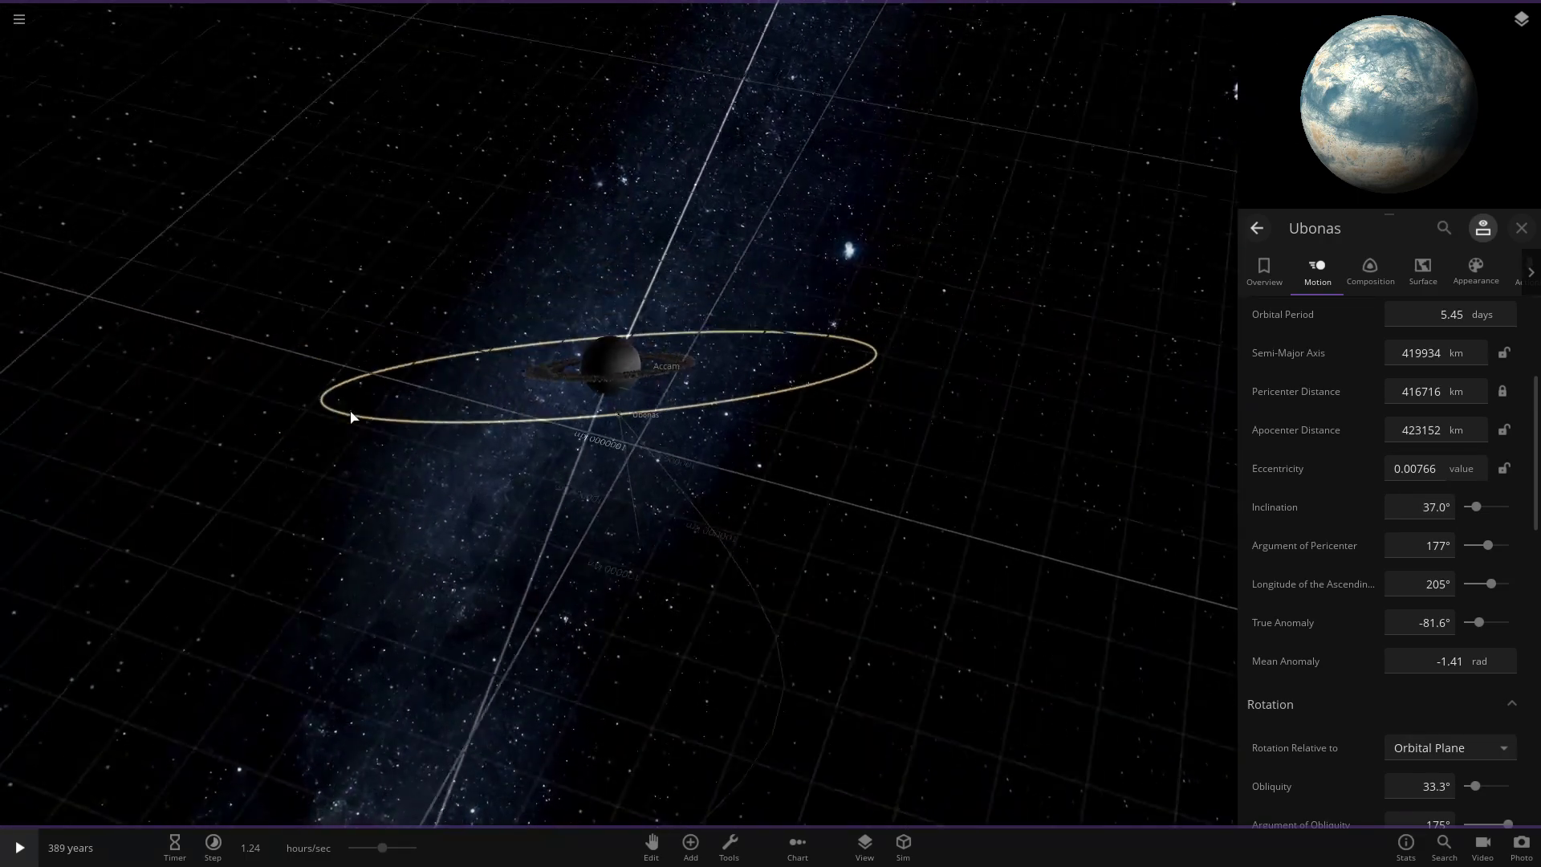
scroll(527, 483, "up", 5)
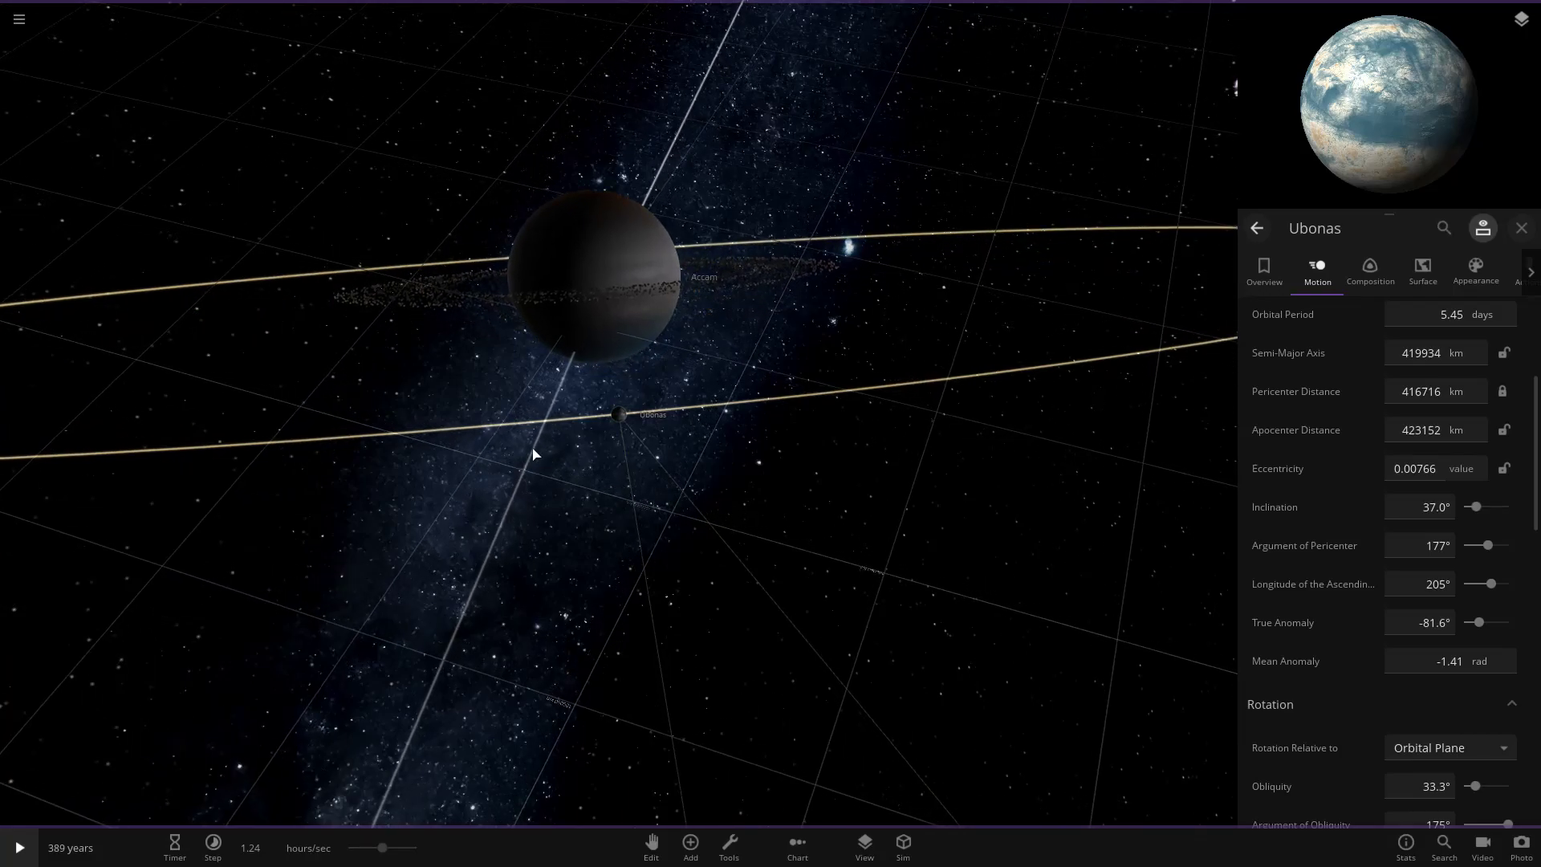
left_click_drag(536, 451, 525, 416)
scroll(434, 423, "down", 10)
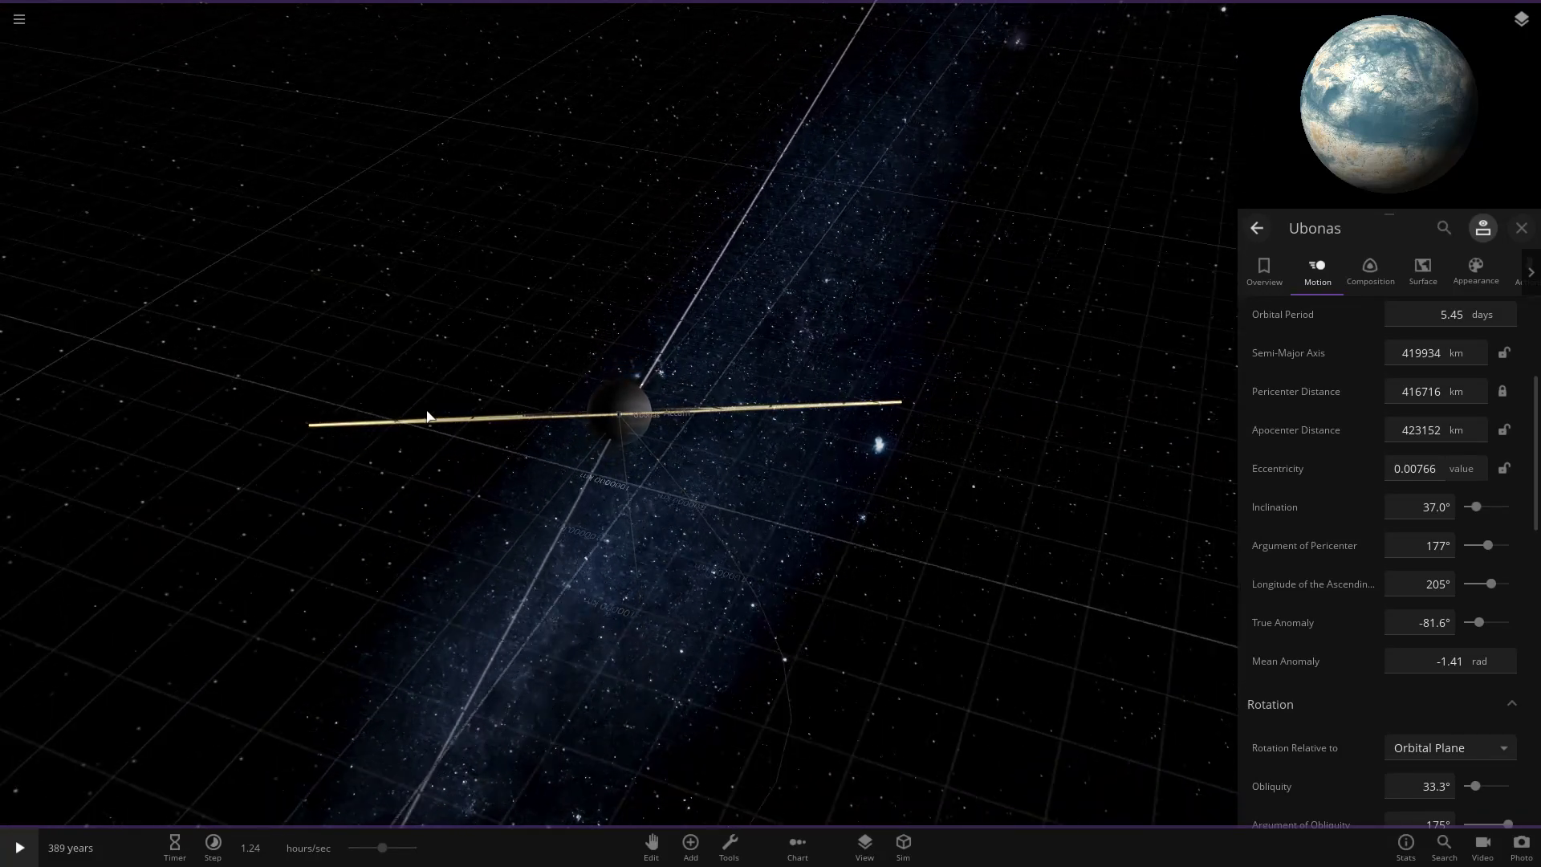
Step: Start the simulation and inspect Ubonas's orbit and surface from several angles and distances
left_click_drag(953, 399, 479, 433)
scroll(457, 512, "up", 5)
scroll(457, 506, "up", 10)
scroll(603, 305, "down", 10)
key("space")
scroll(721, 404, "up", 10)
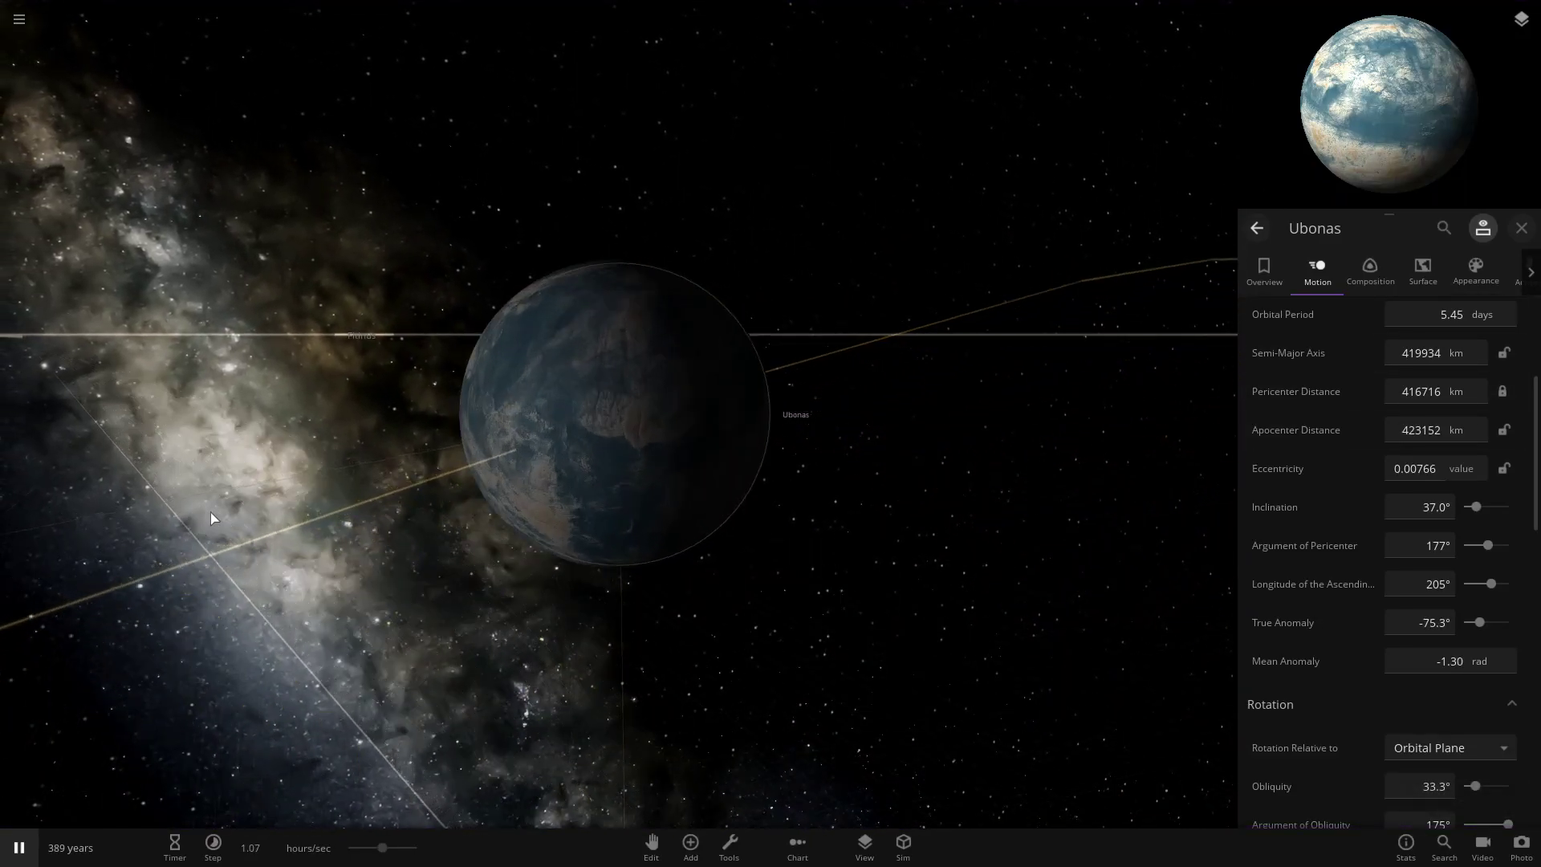
left_click_drag(610, 451, 671, 430)
scroll(674, 428, "down", 4)
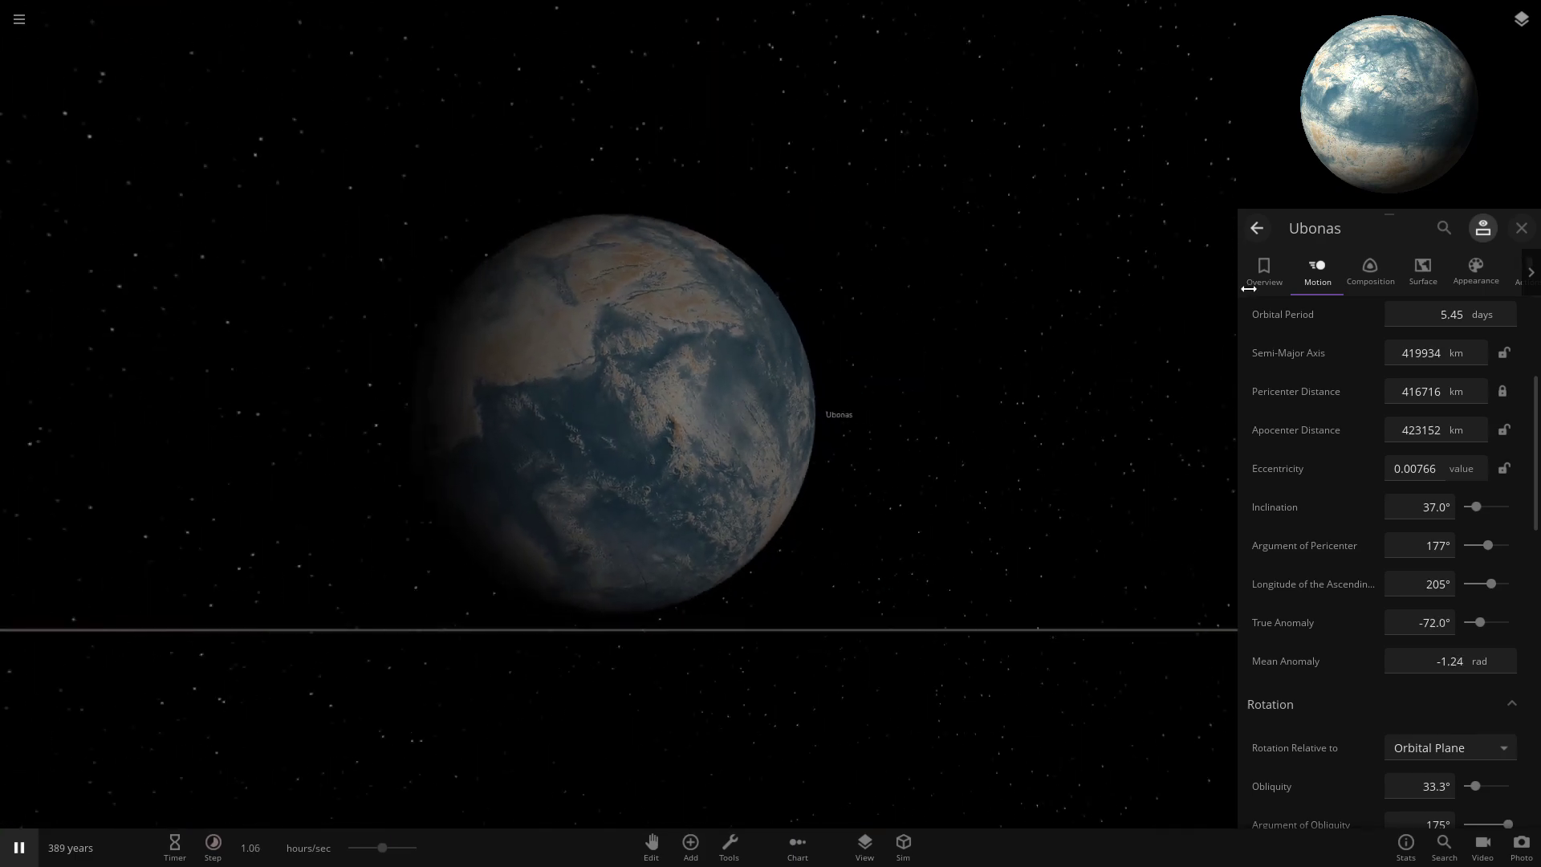
Step: Change Ubonas's high surface color to bright green #01FE5C
left_click(1476, 276)
left_click(1408, 398)
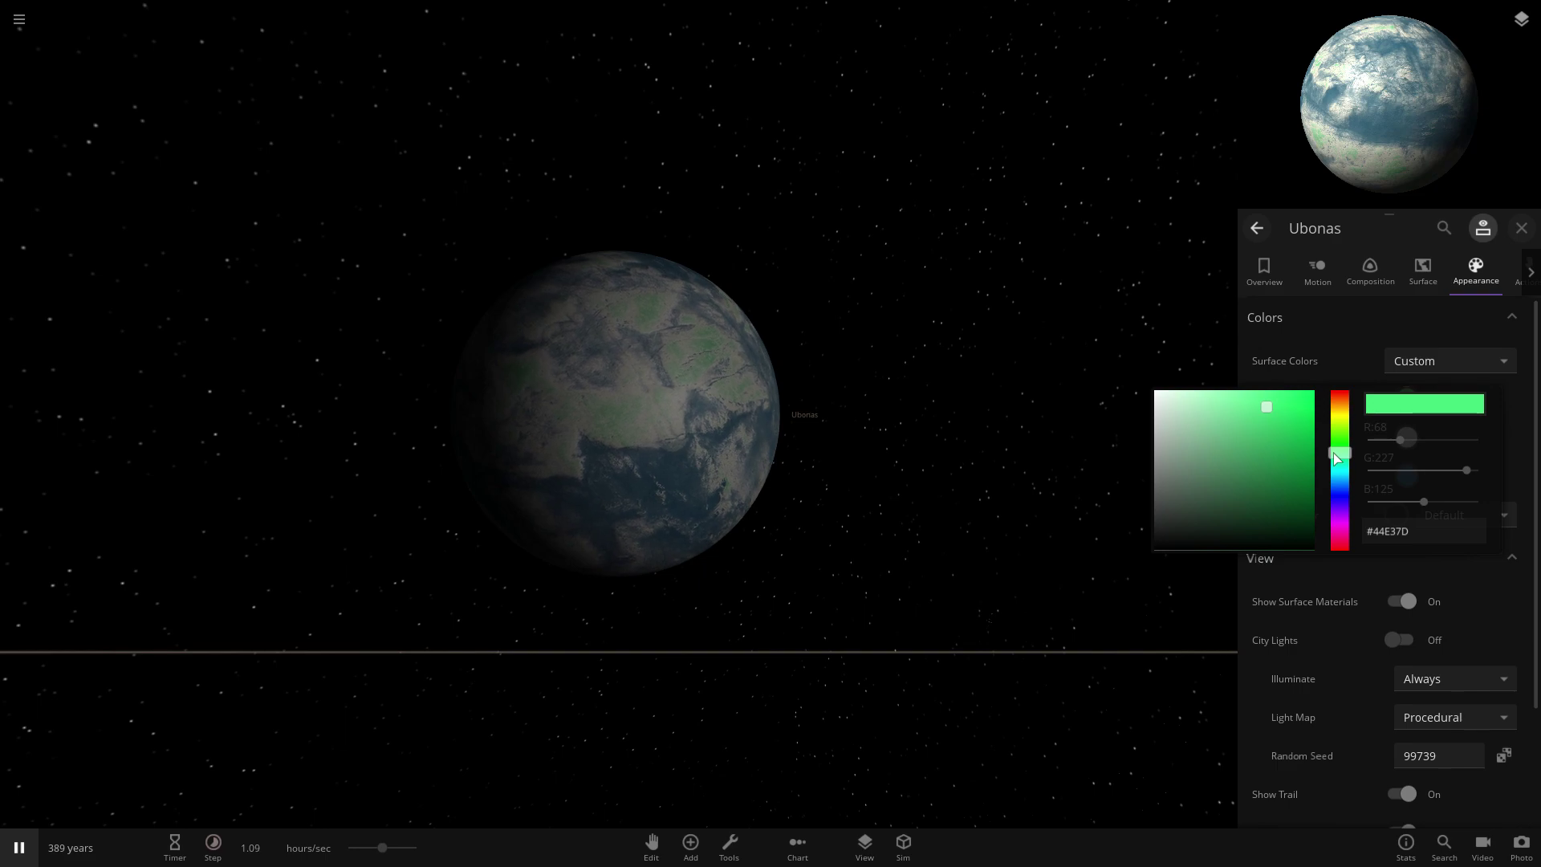
left_click_drag(1266, 430, 1313, 399)
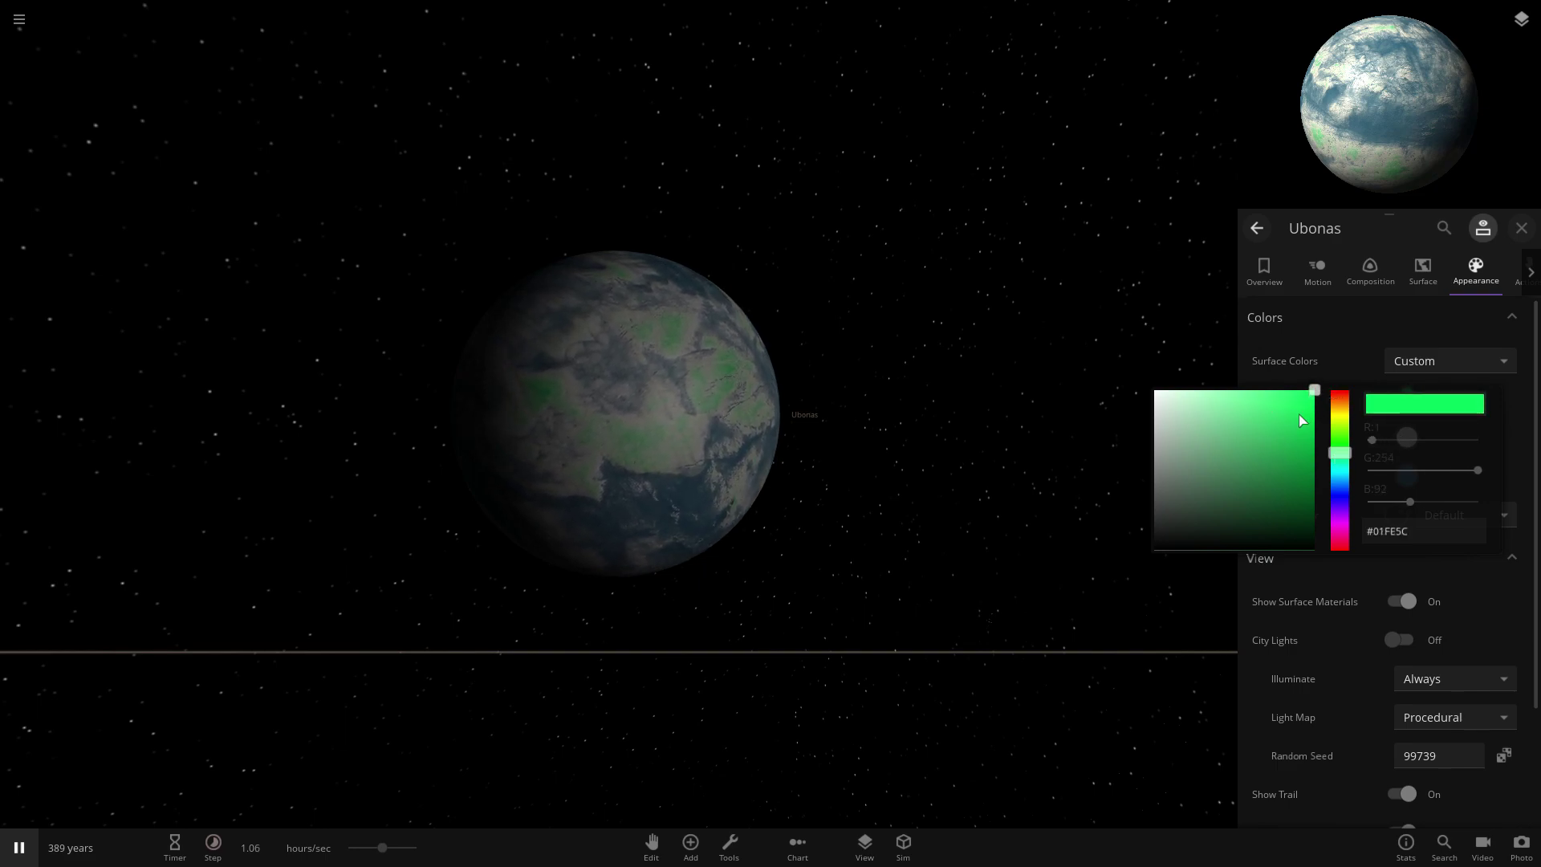
left_click(1322, 388)
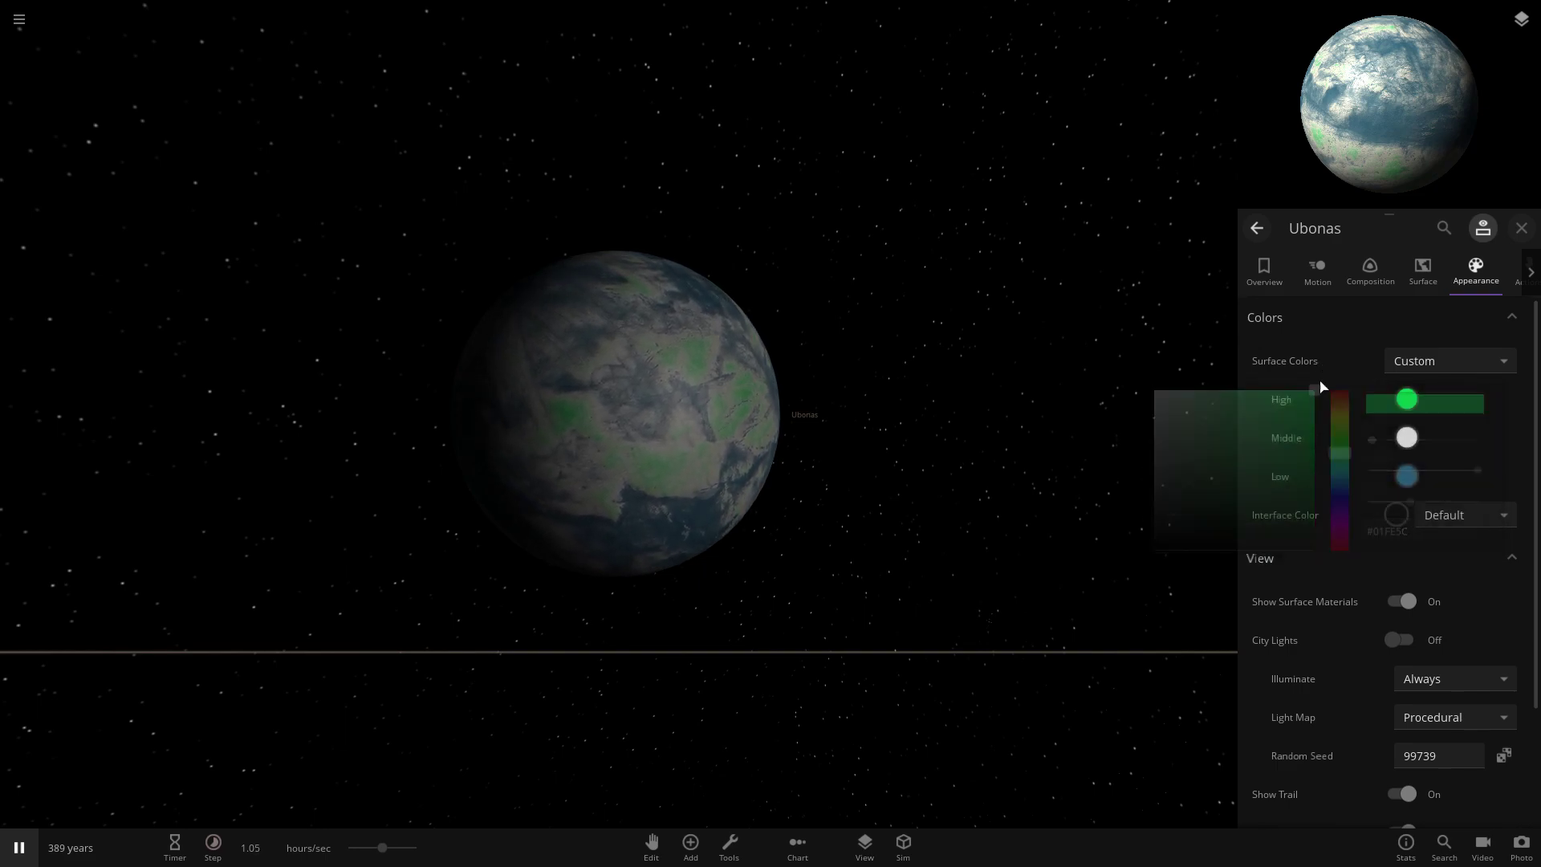
Step: Set Ubonas's middle surface color to white and its low surface color to gray
left_click(1406, 438)
left_click(1388, 461)
left_click(1407, 477)
left_click(1153, 502)
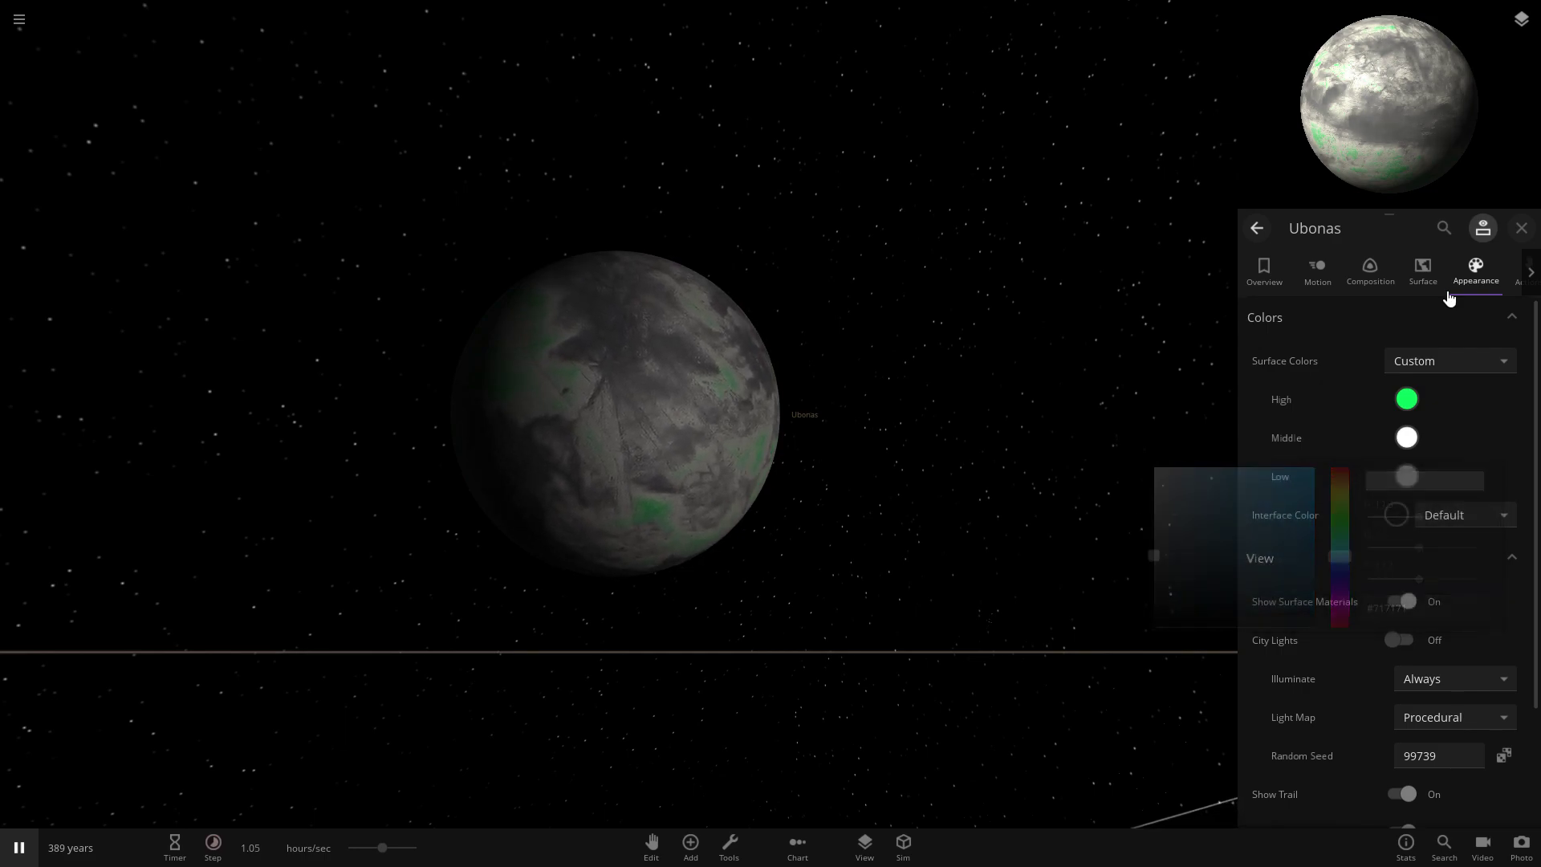
Step: Try raising Ubonas's hydrogen content in steps to 8% and inspect the moon's appearance
left_click(1421, 272)
left_click(1370, 273)
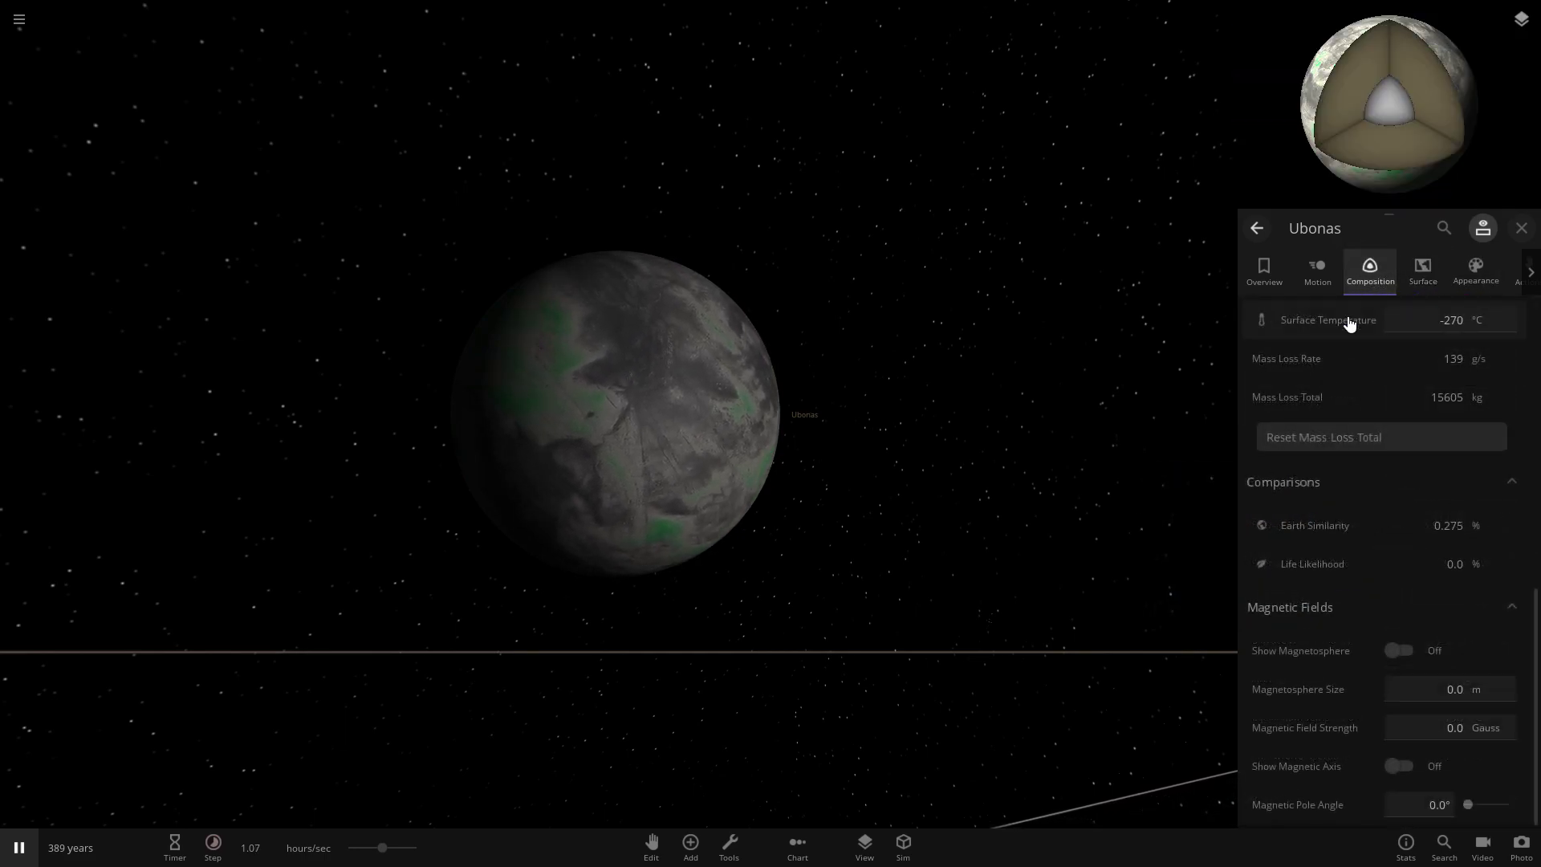
scroll(1331, 342, "up", 8)
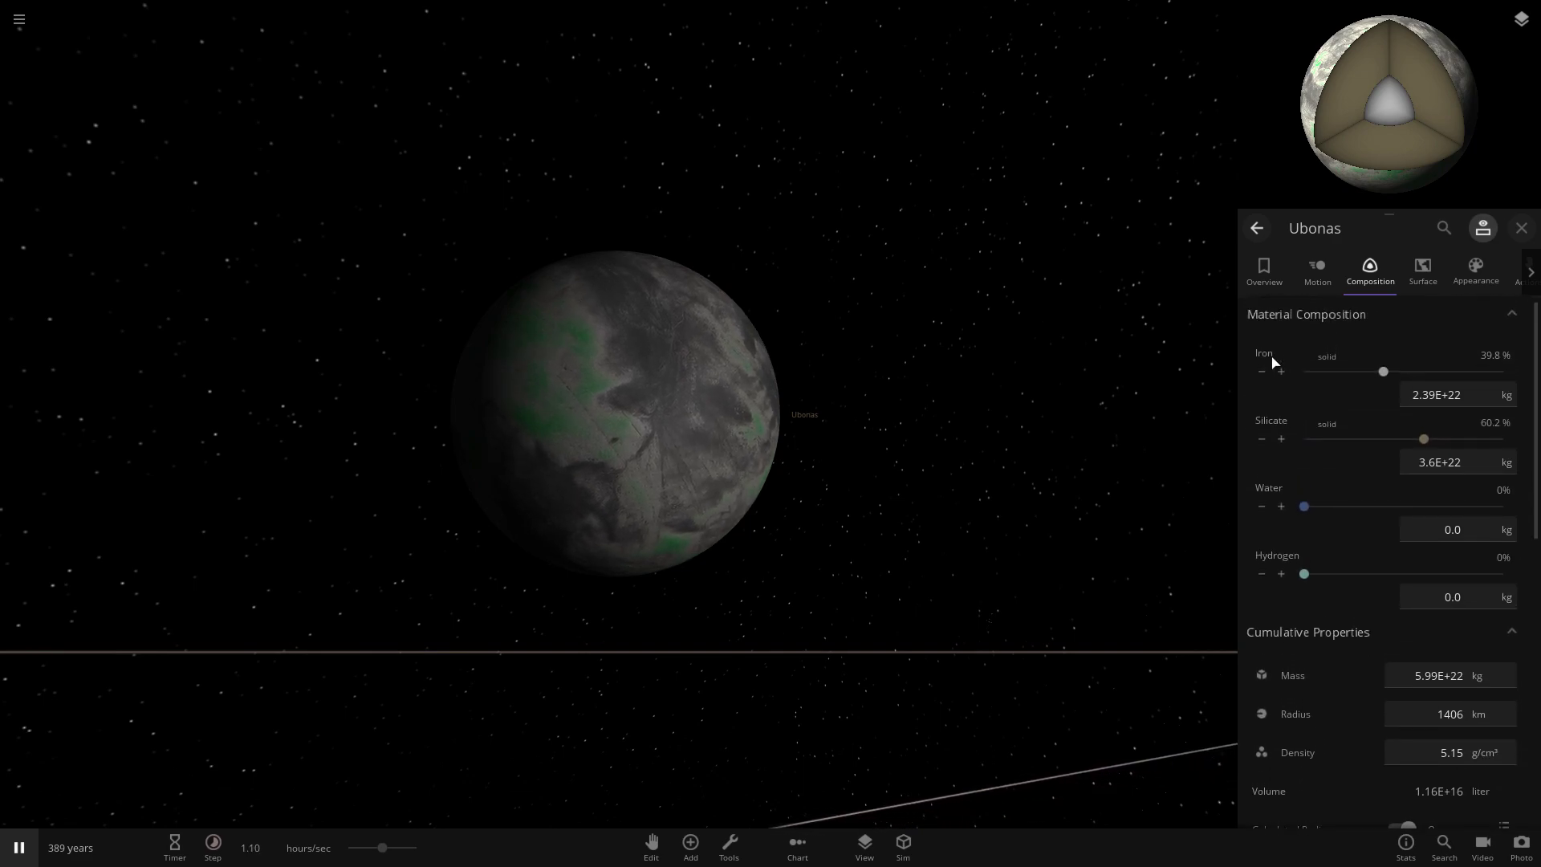
scroll(706, 420, "up", 5)
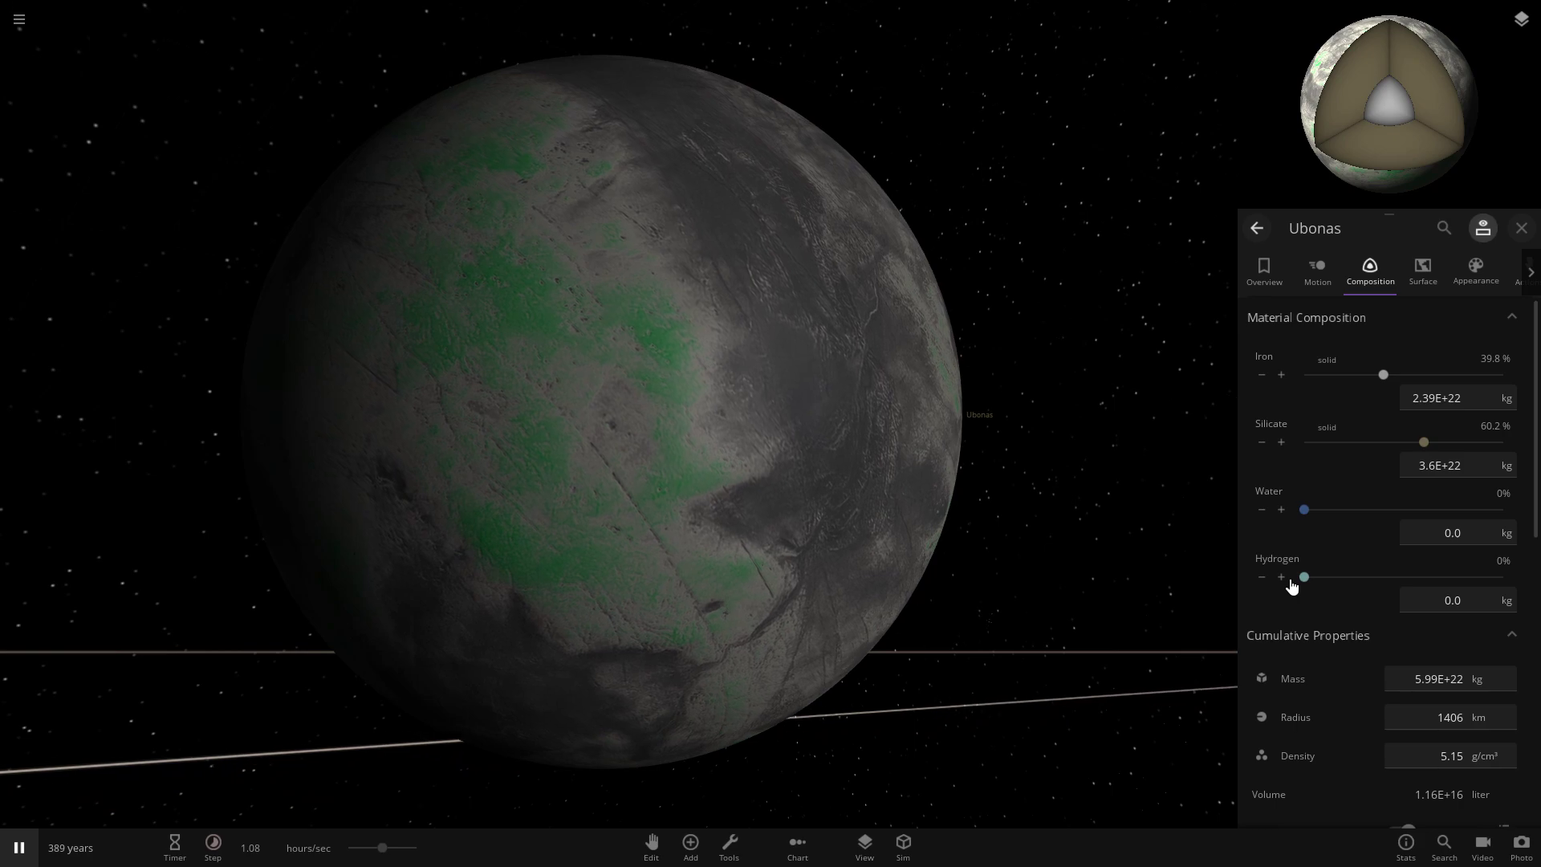
left_click(1288, 583)
left_click(1282, 578)
left_click(1266, 578)
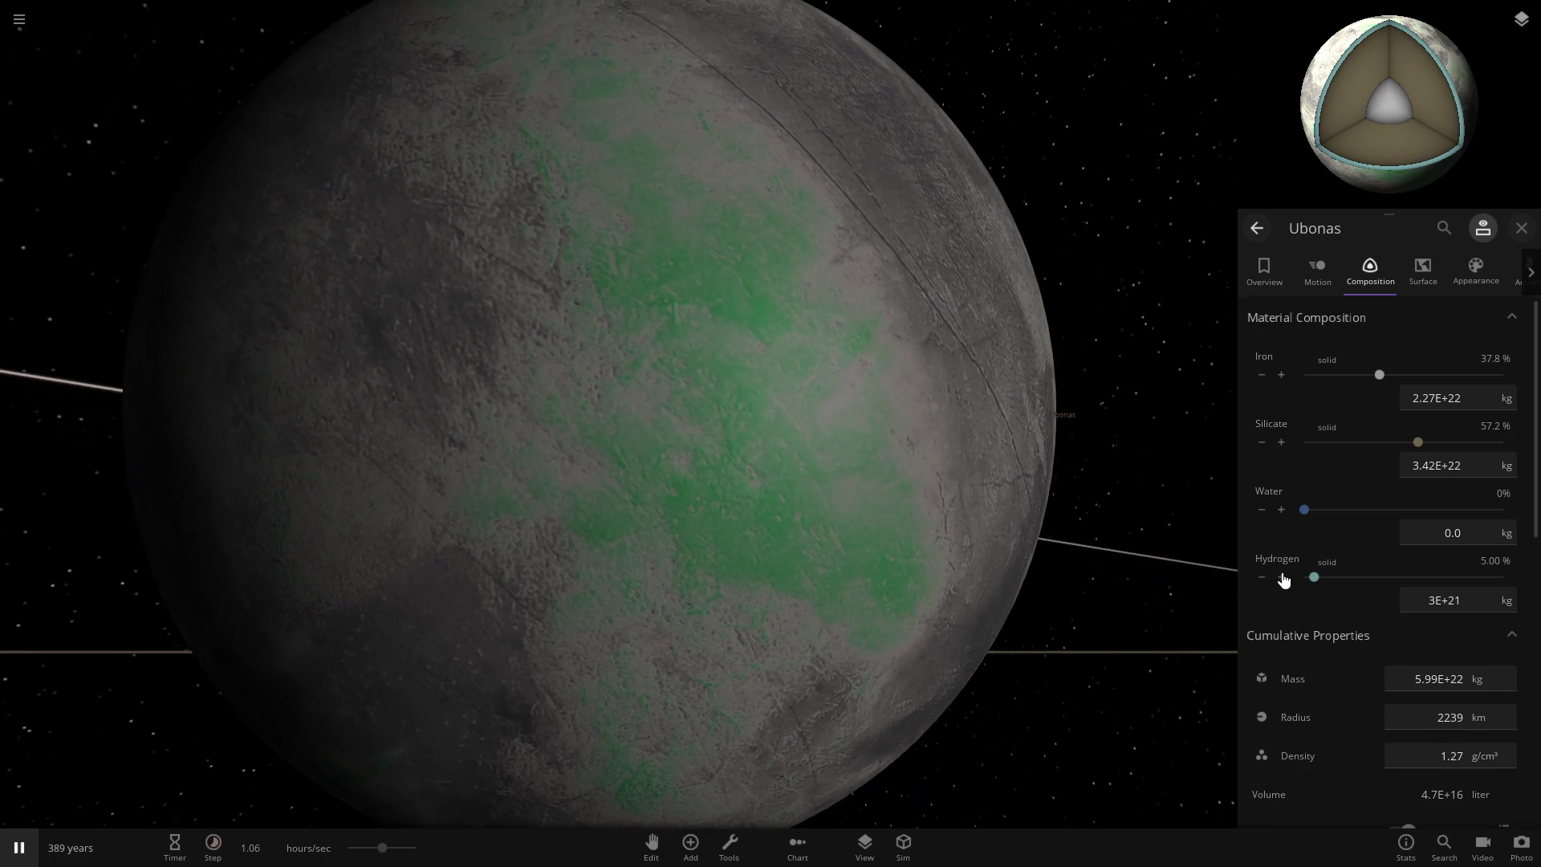
left_click(1281, 577)
scroll(984, 489, "down", 5)
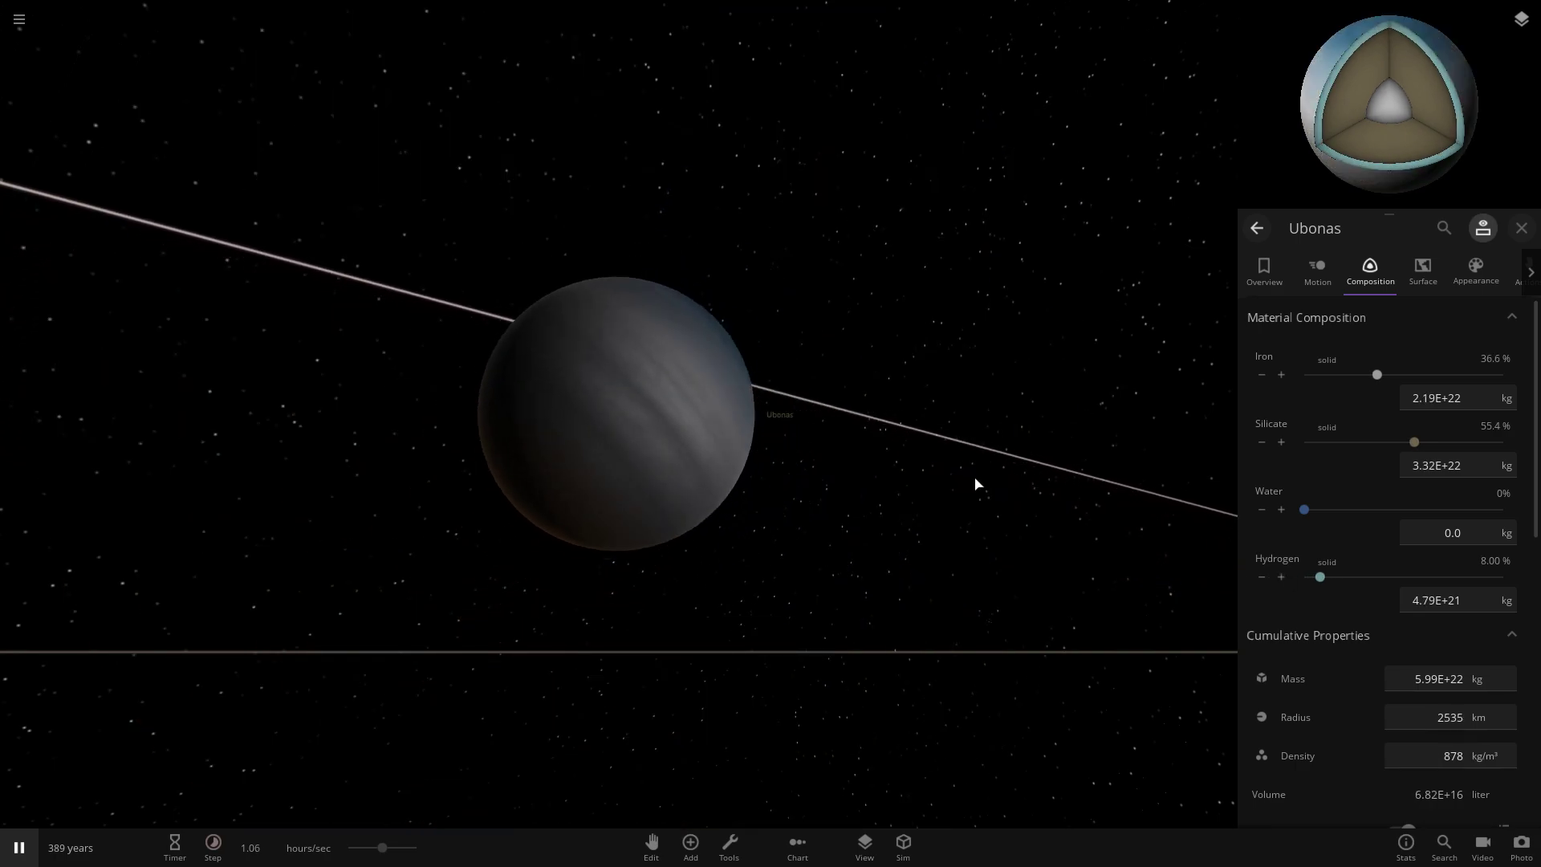
scroll(690, 442, "up", 1)
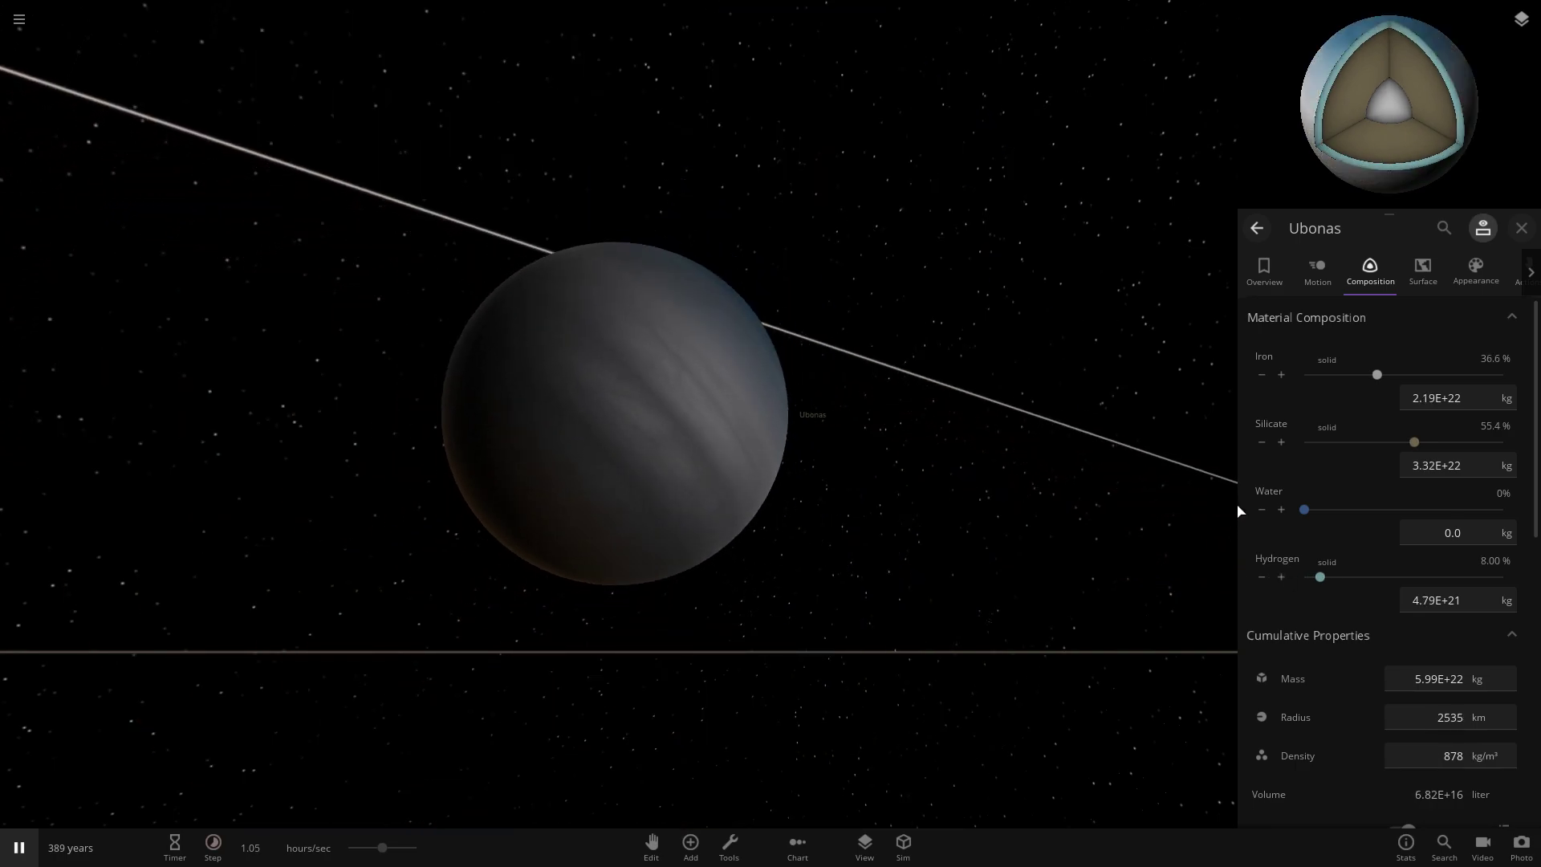
Step: Reduce Ubonas's hydrogen content to 0%, set its water content to 0.1%, and inspect the surface up close
left_click(1261, 578)
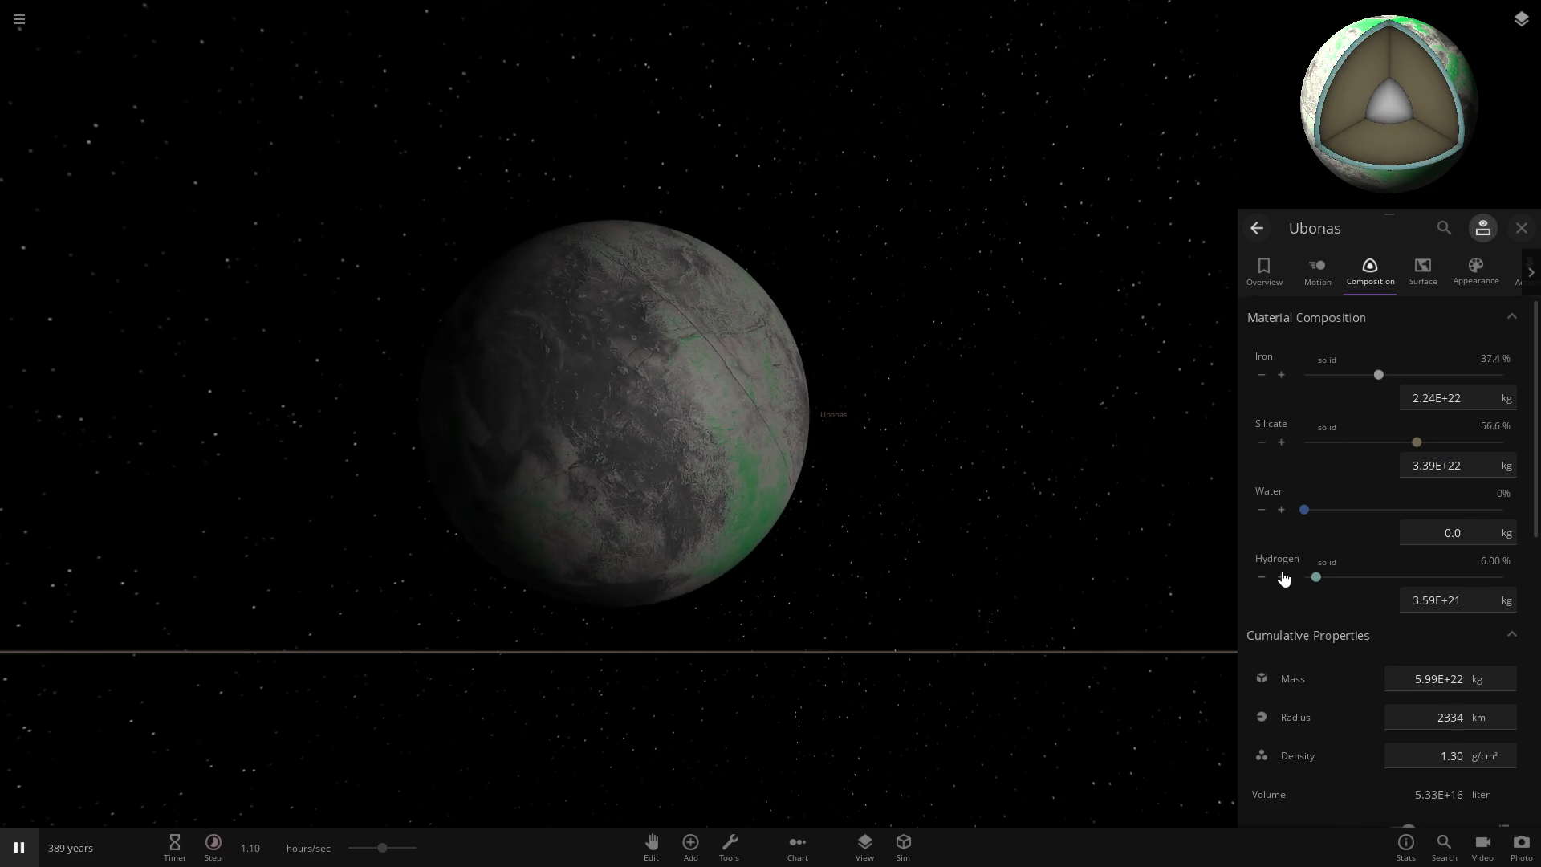
left_click(1281, 577)
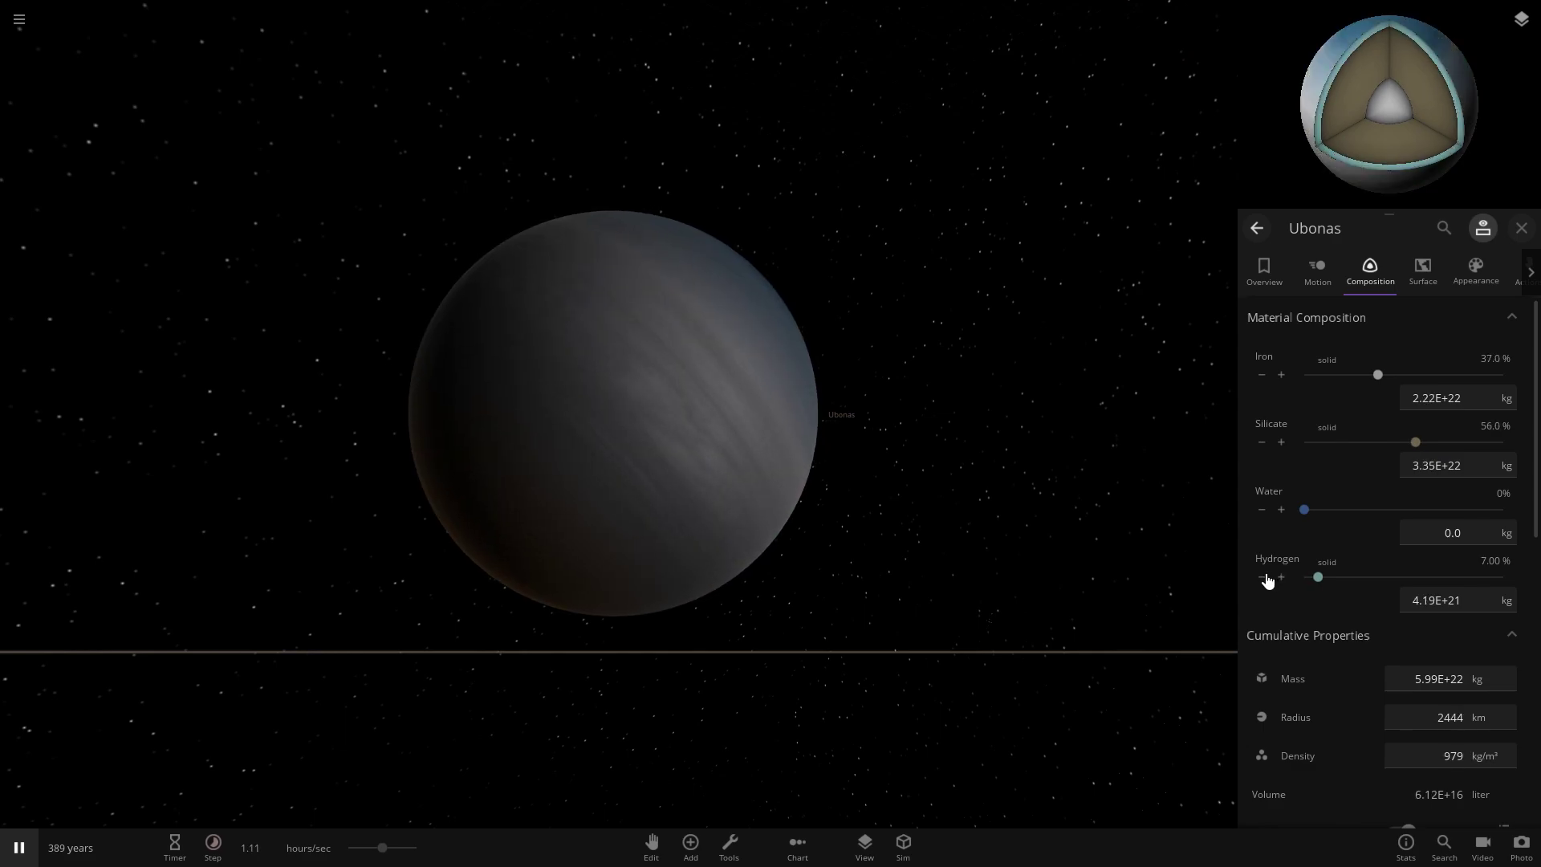
left_click(1263, 577)
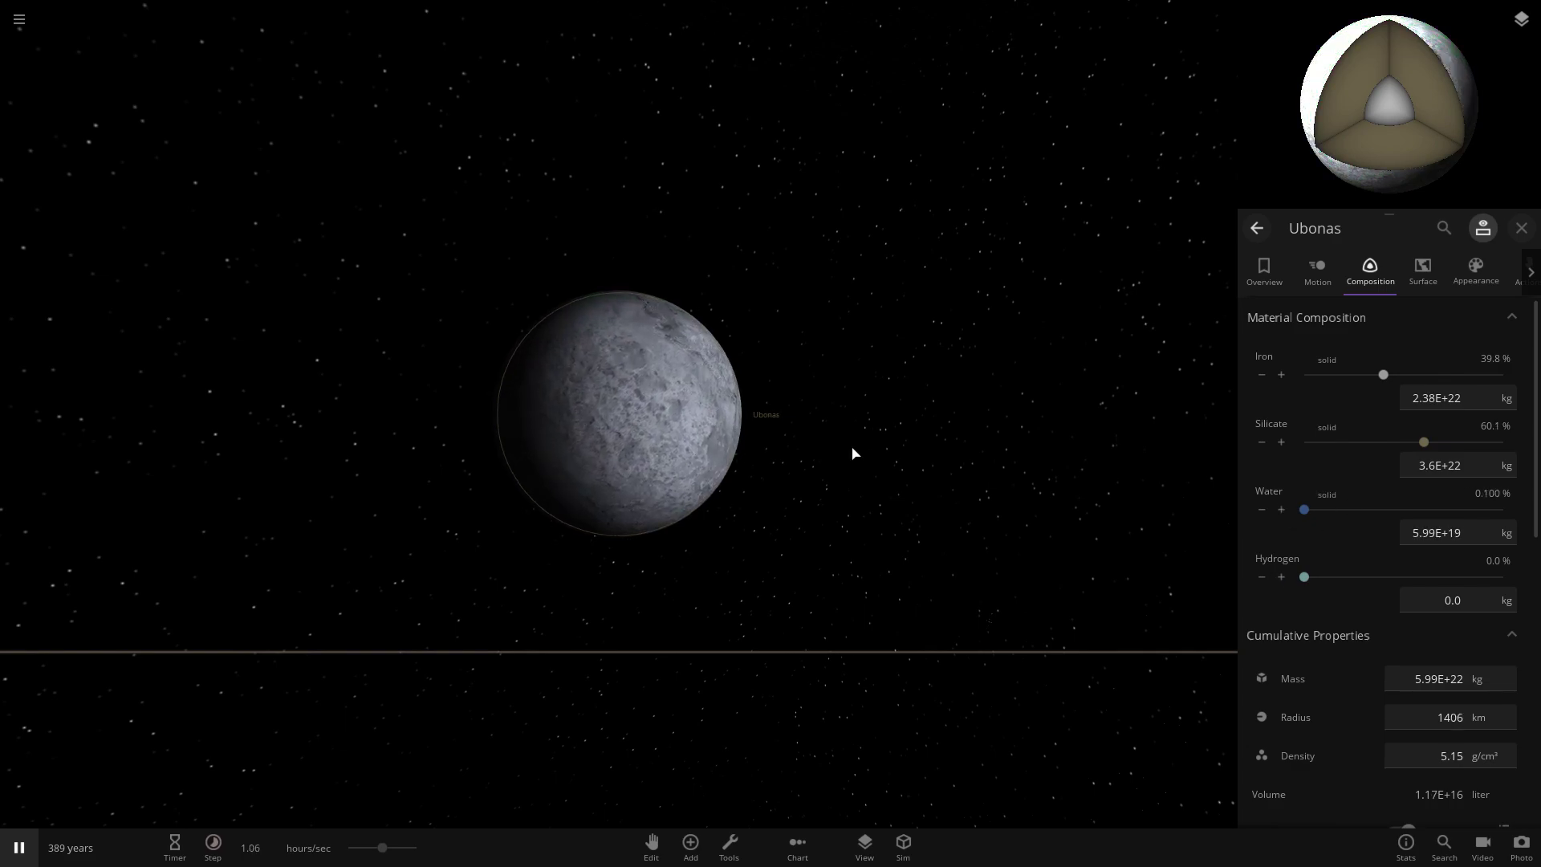
scroll(840, 446, "up", 5)
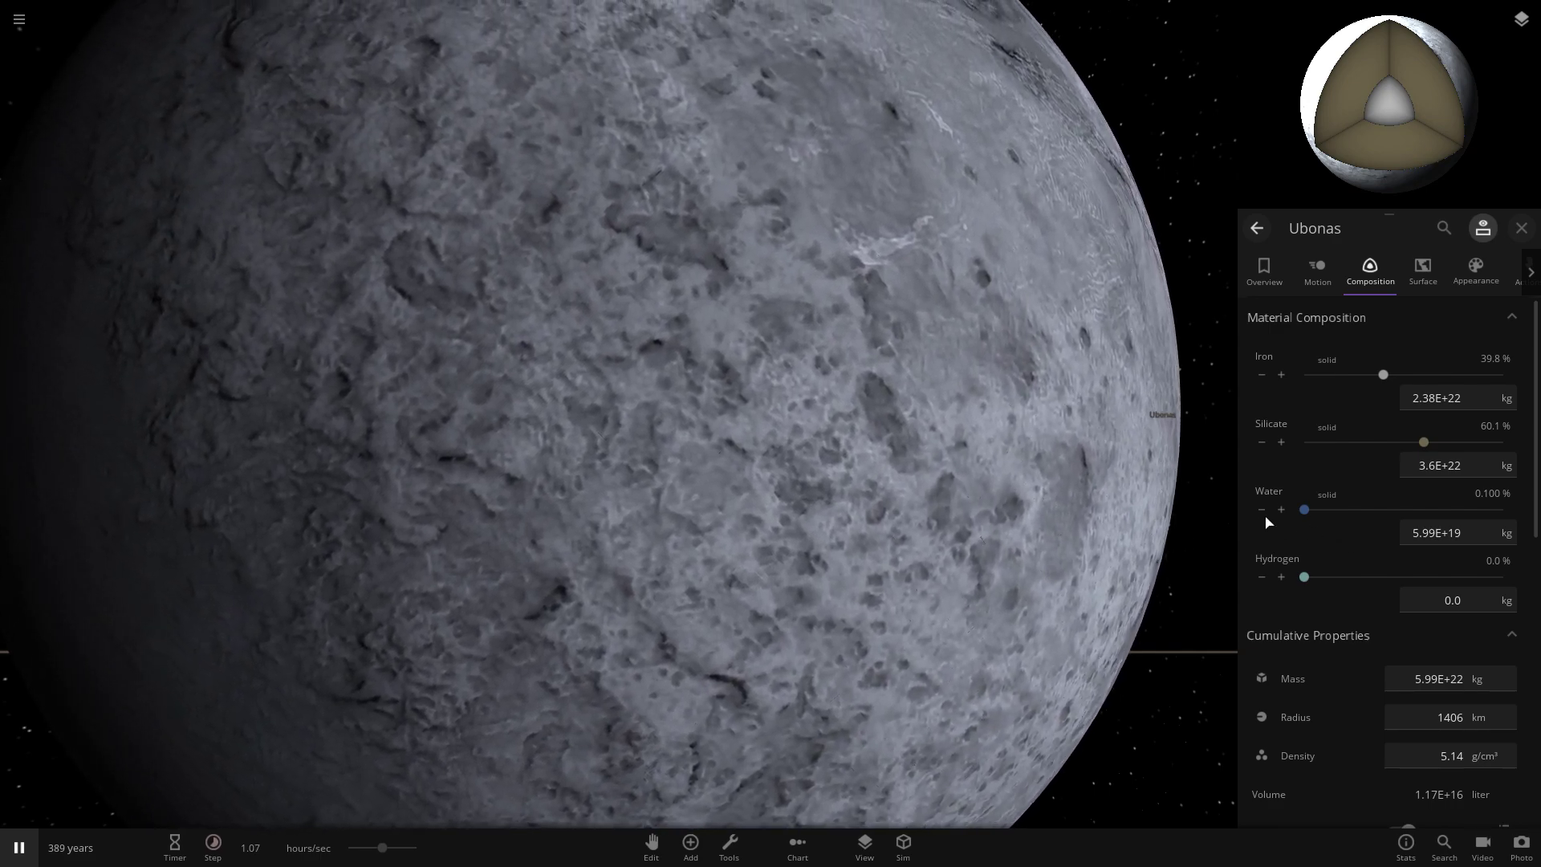
Step: Adjust Ubonas's water content in small increments until it is 0.001%
left_click(1262, 510)
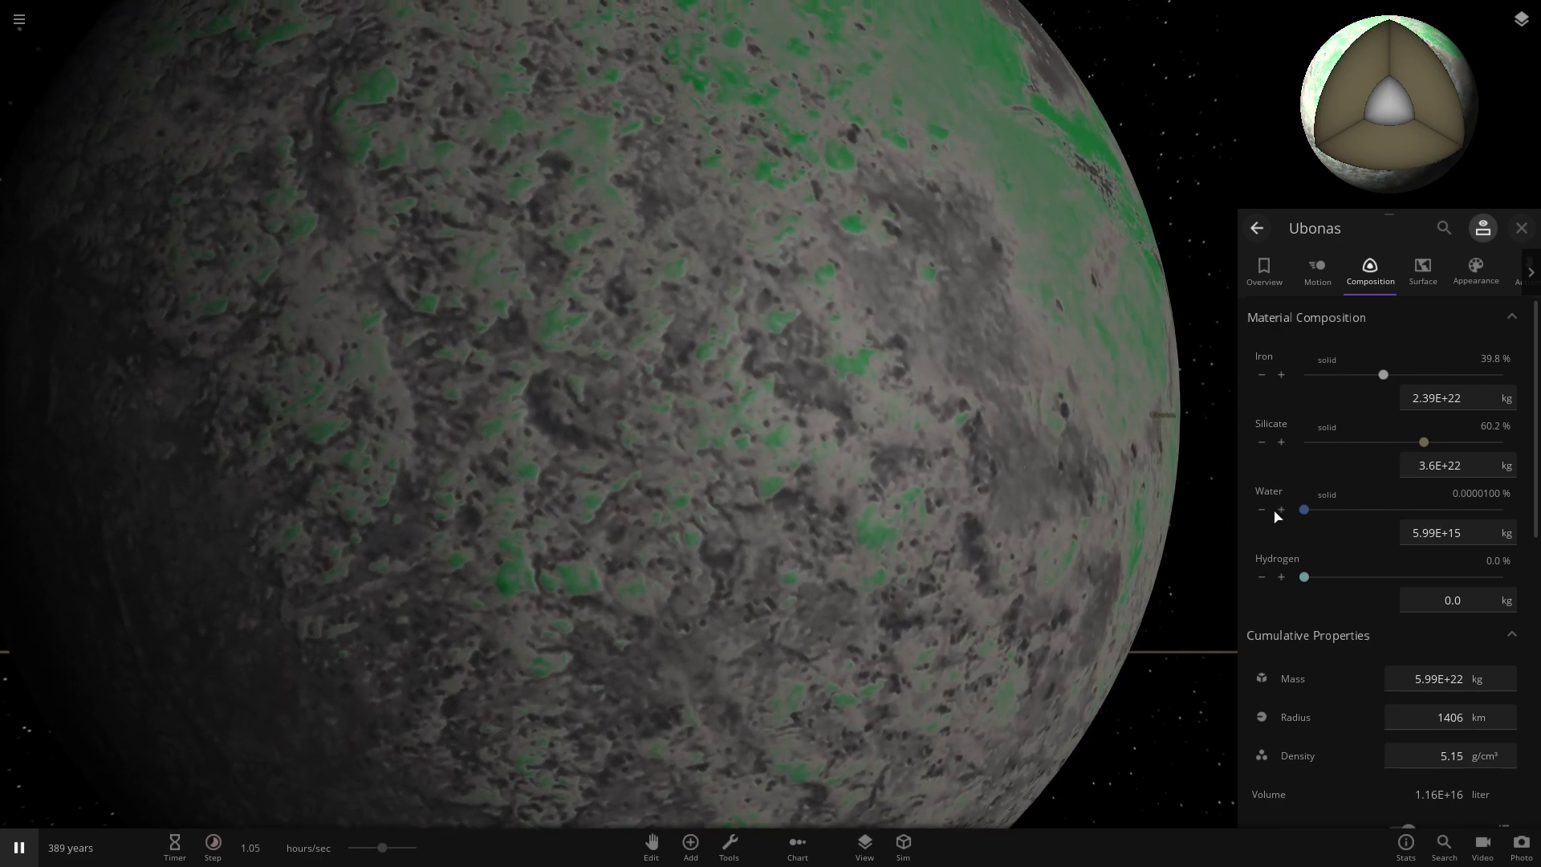
left_click(1281, 509)
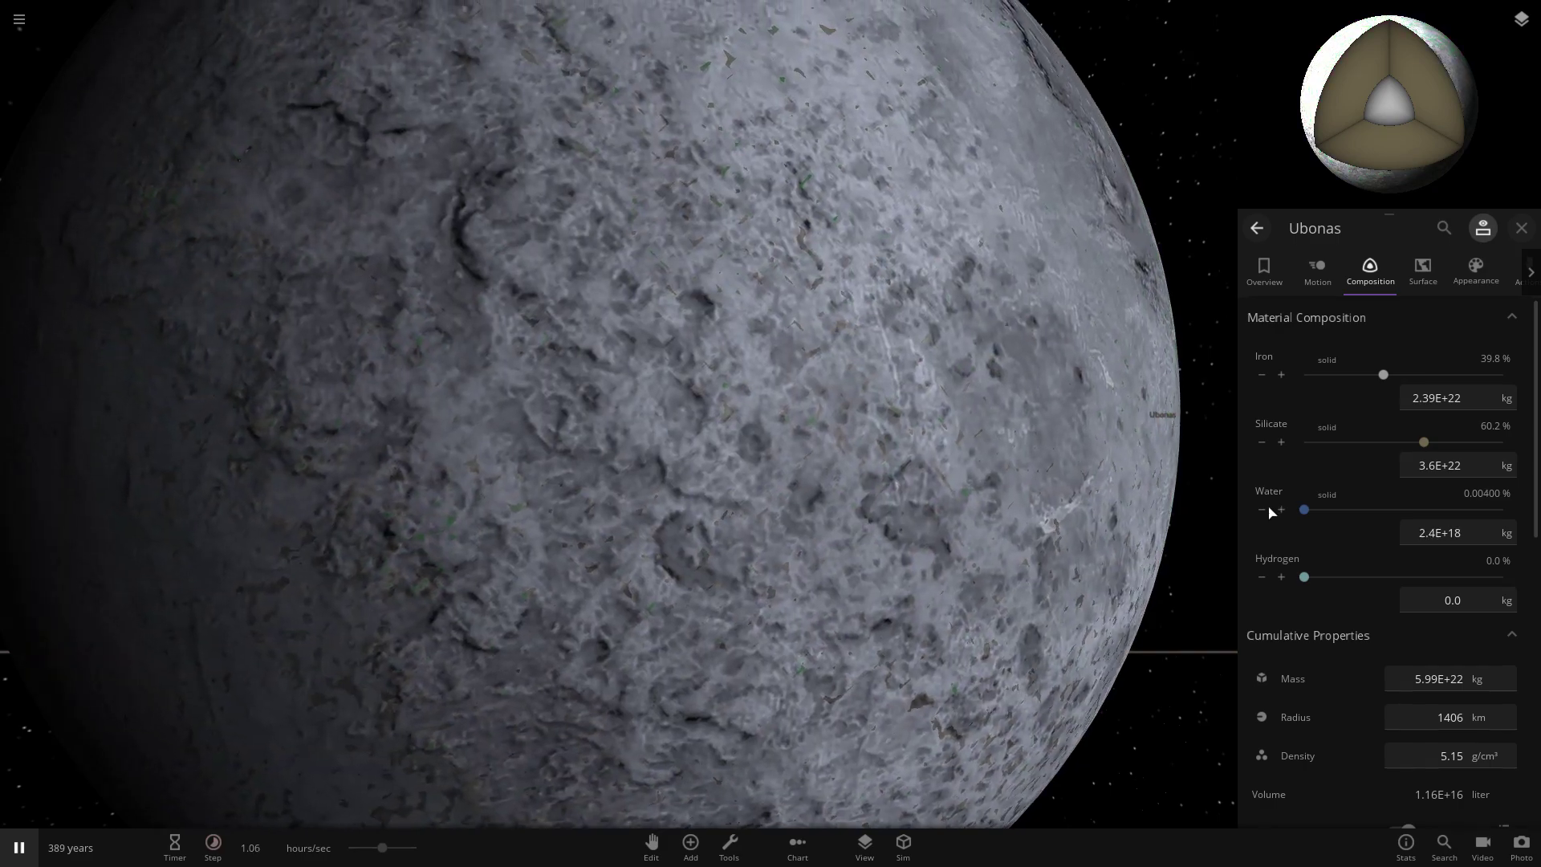
left_click(1262, 511)
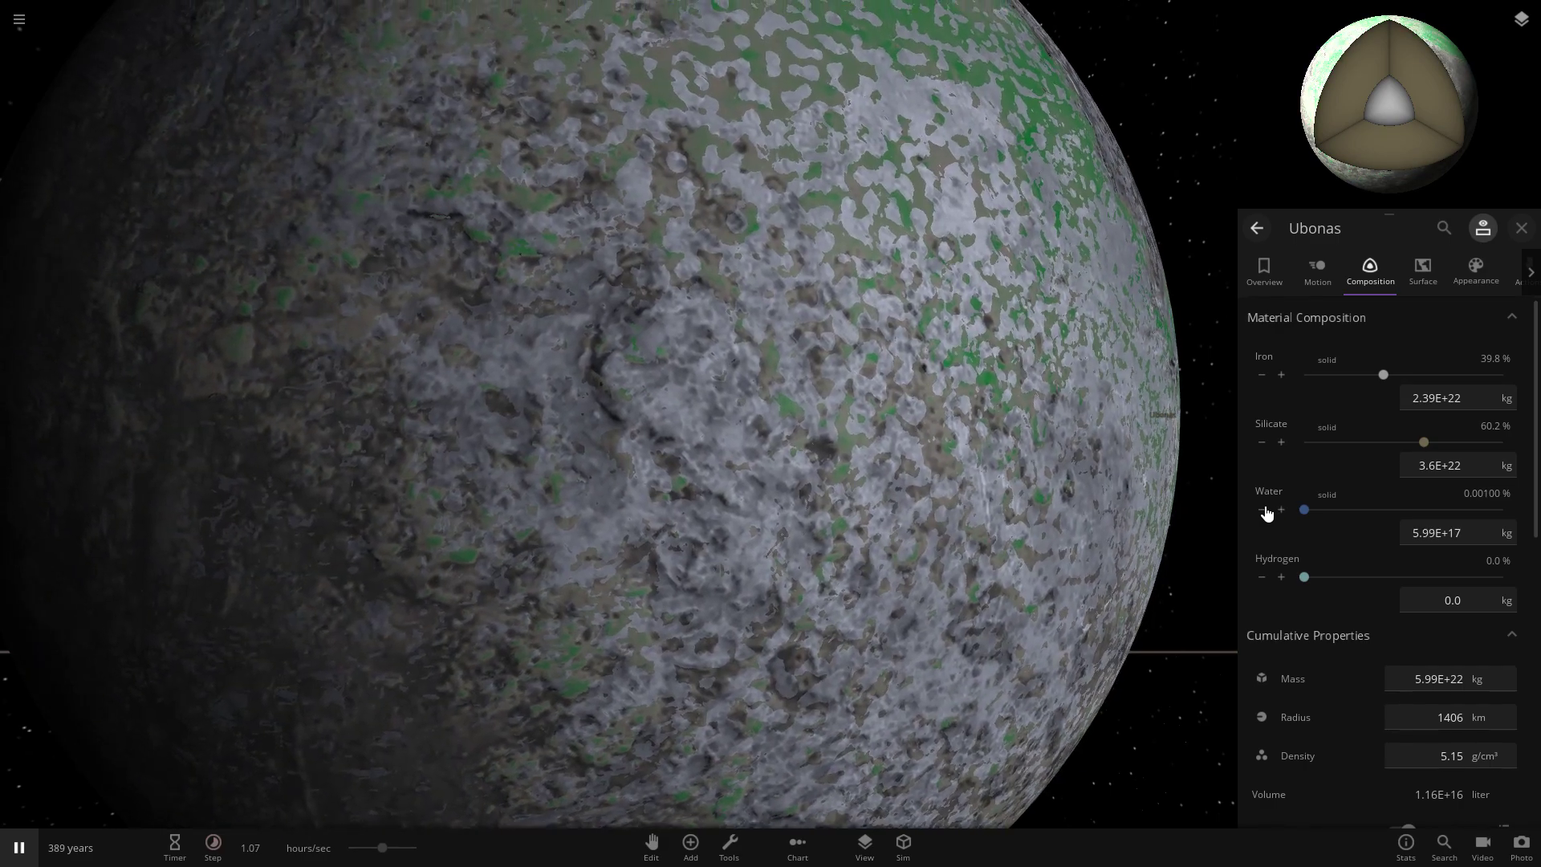
left_click(1263, 510)
left_click(1281, 512)
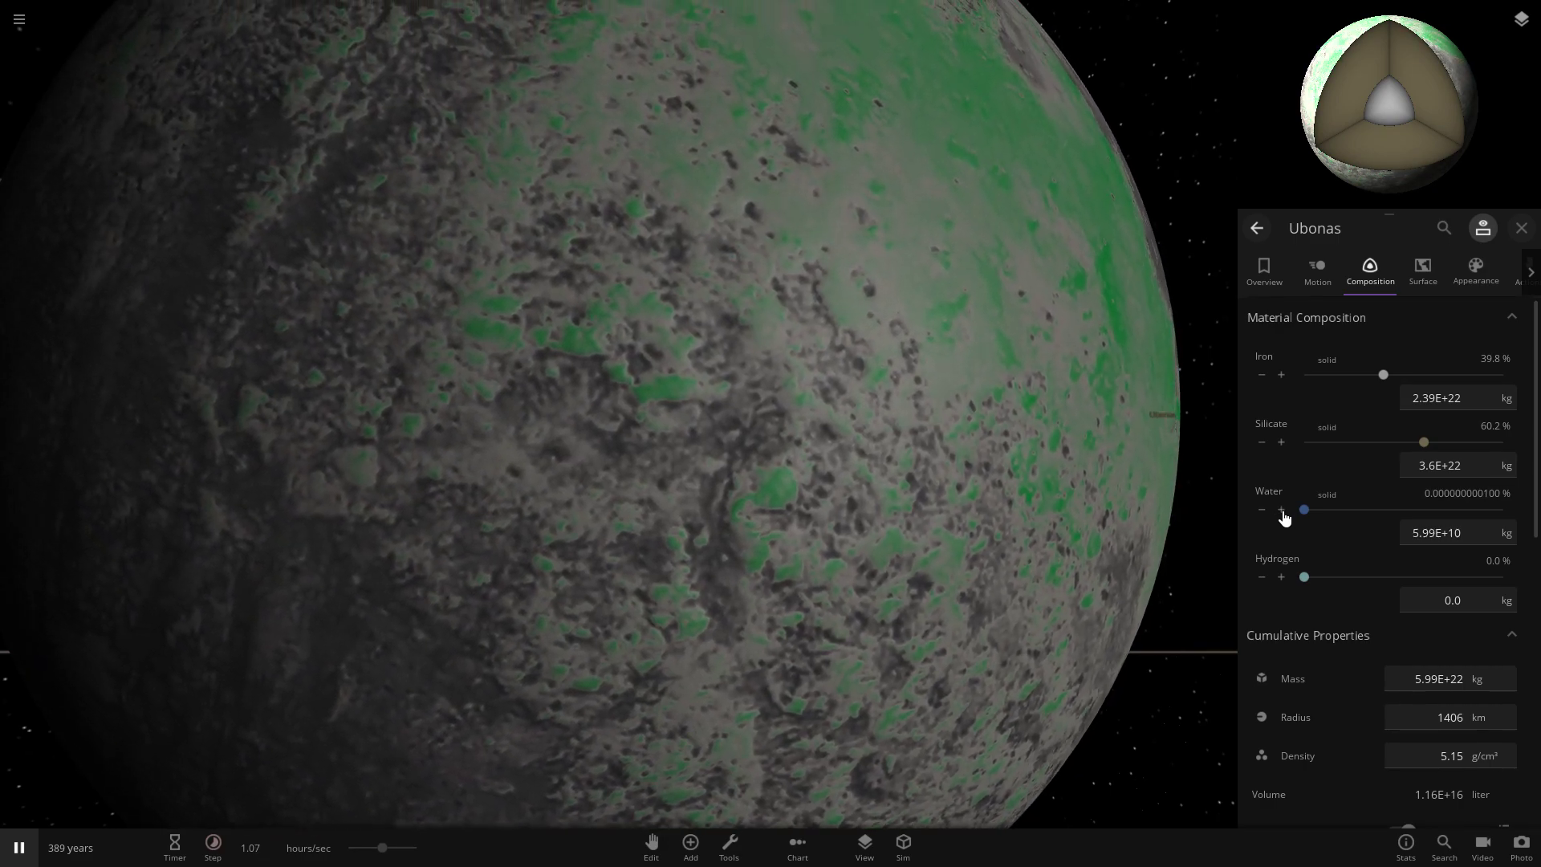
left_click(1281, 511)
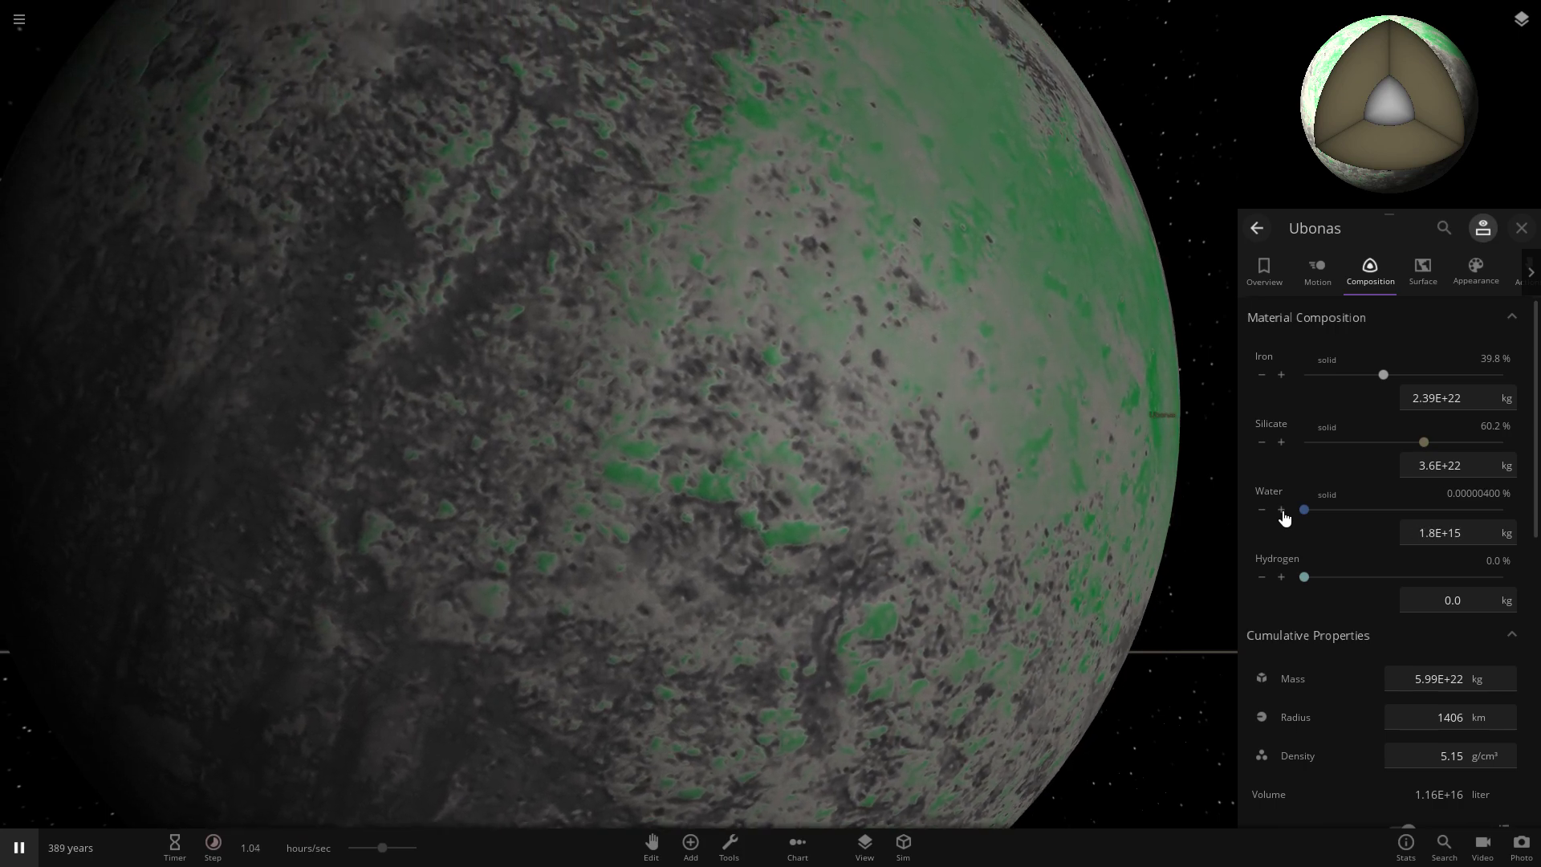
left_click(1282, 510)
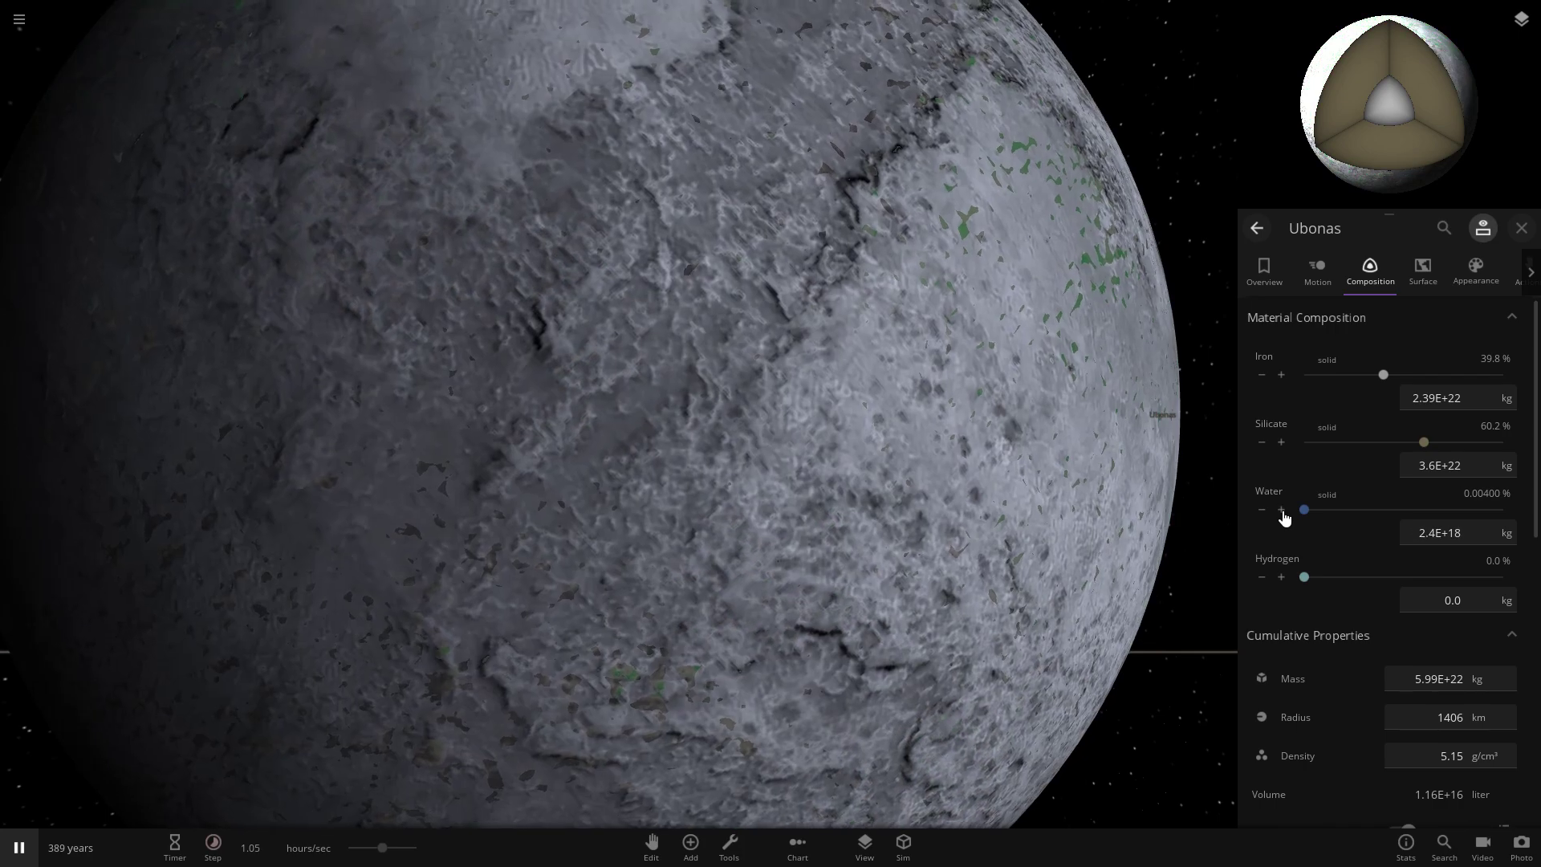
left_click(1264, 512)
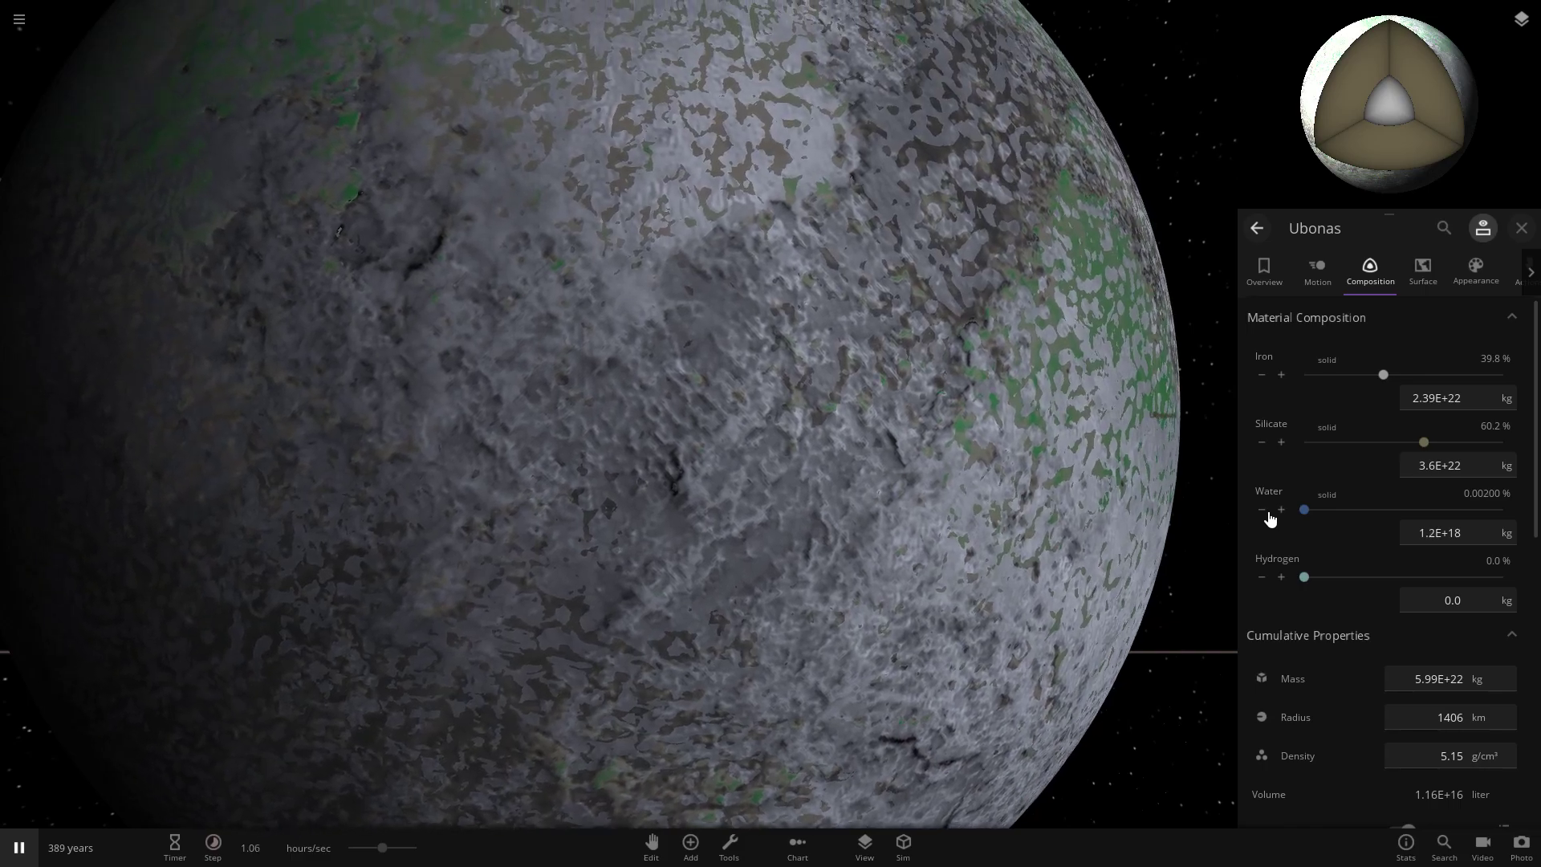
left_click(1263, 512)
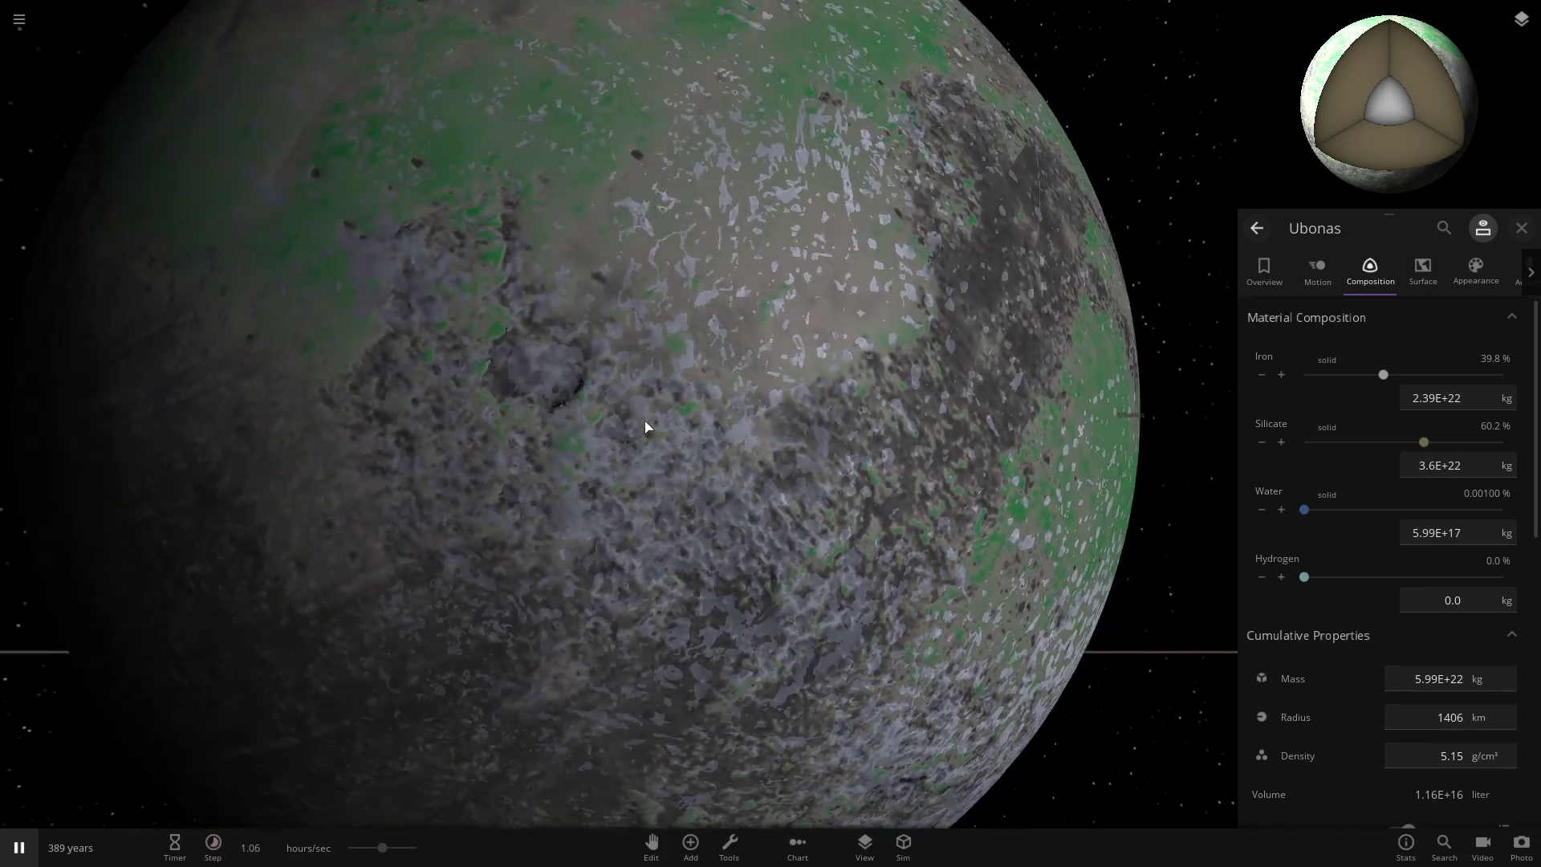
Step: Examine Ubonas from several sides, both from a distance and up close, to check its surface colors and ice patches
scroll(666, 441, "down", 5)
left_click_drag(671, 436, 536, 489)
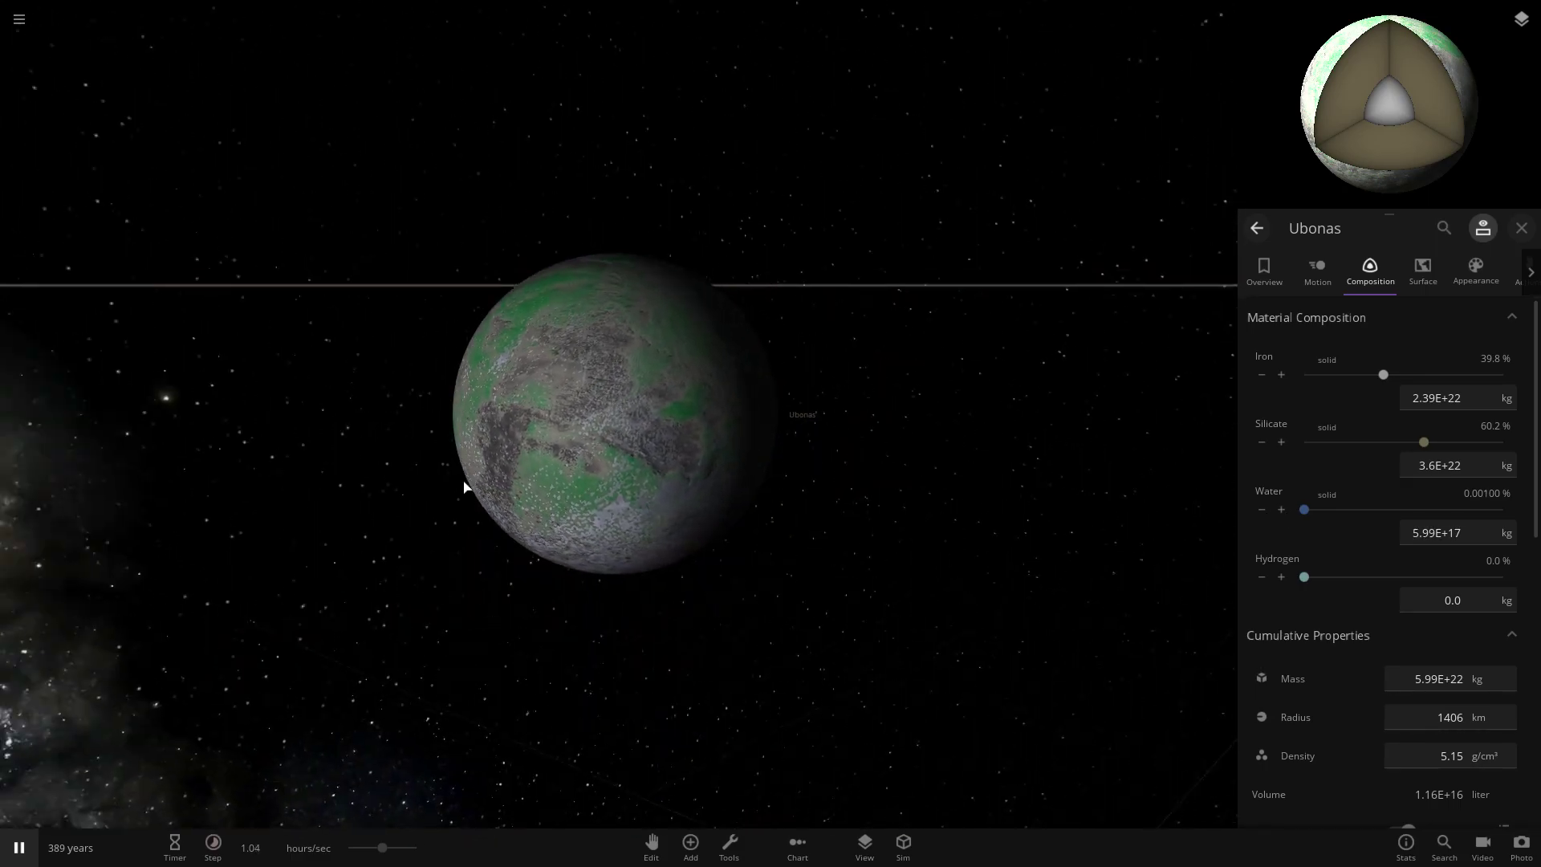
scroll(536, 490, "up", 2)
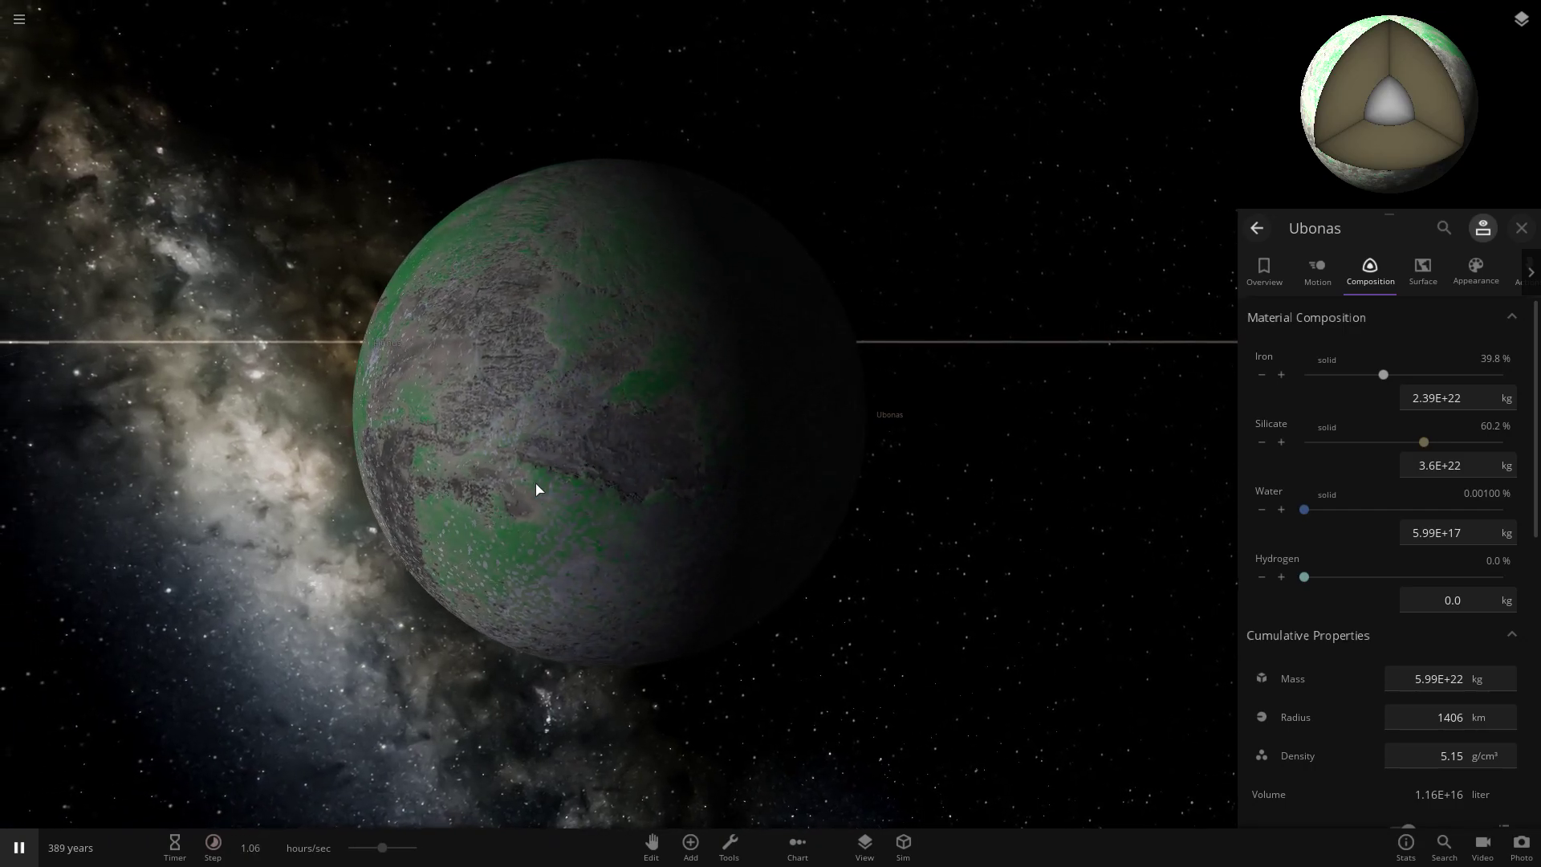
scroll(536, 483, "up", 3)
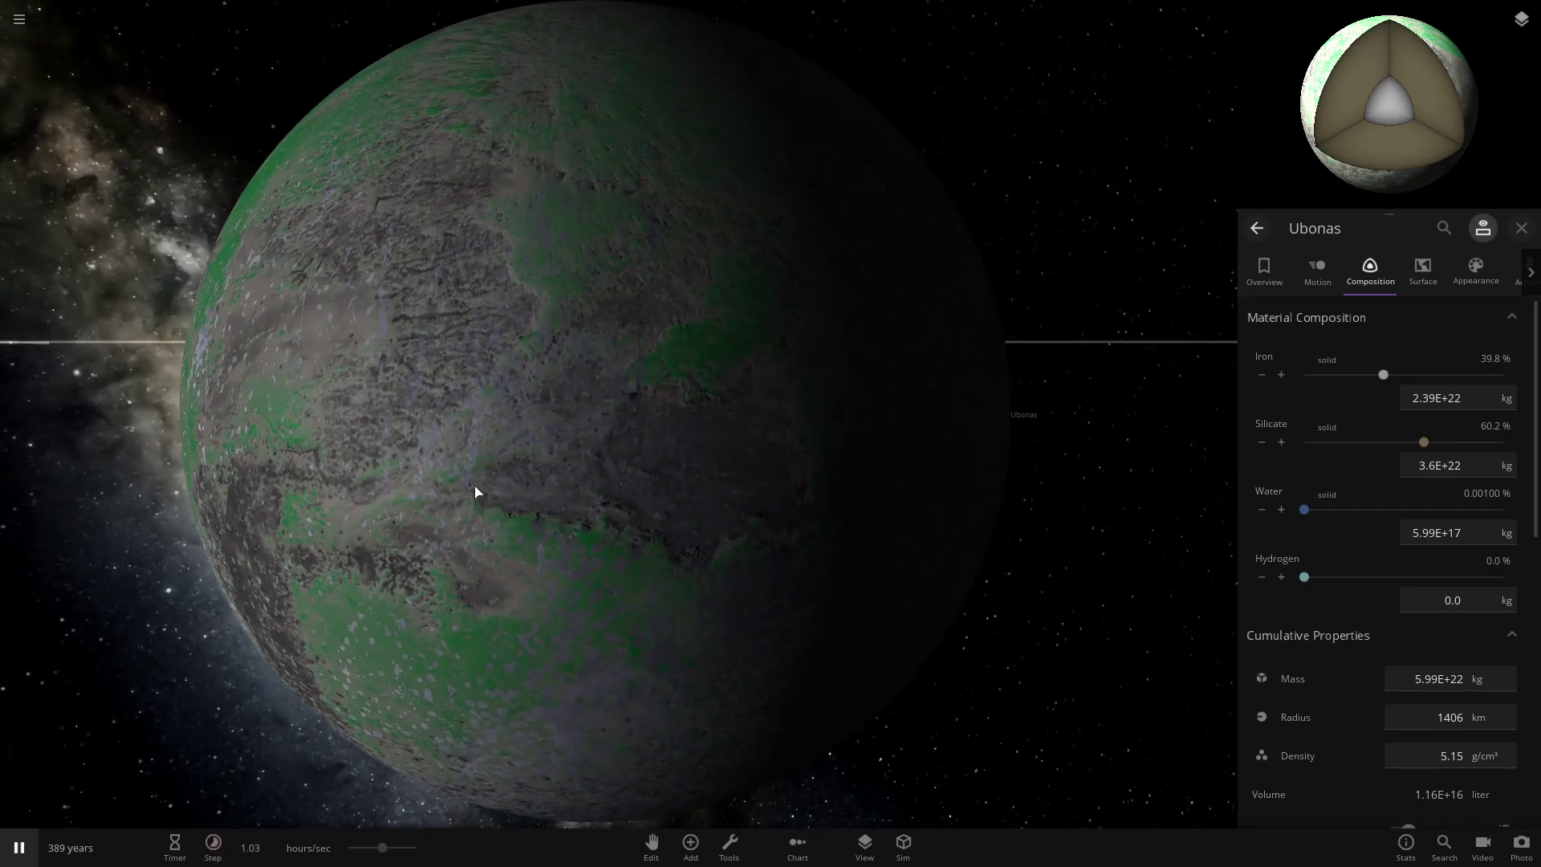
left_click_drag(474, 485, 739, 557)
scroll(562, 459, "up", 3)
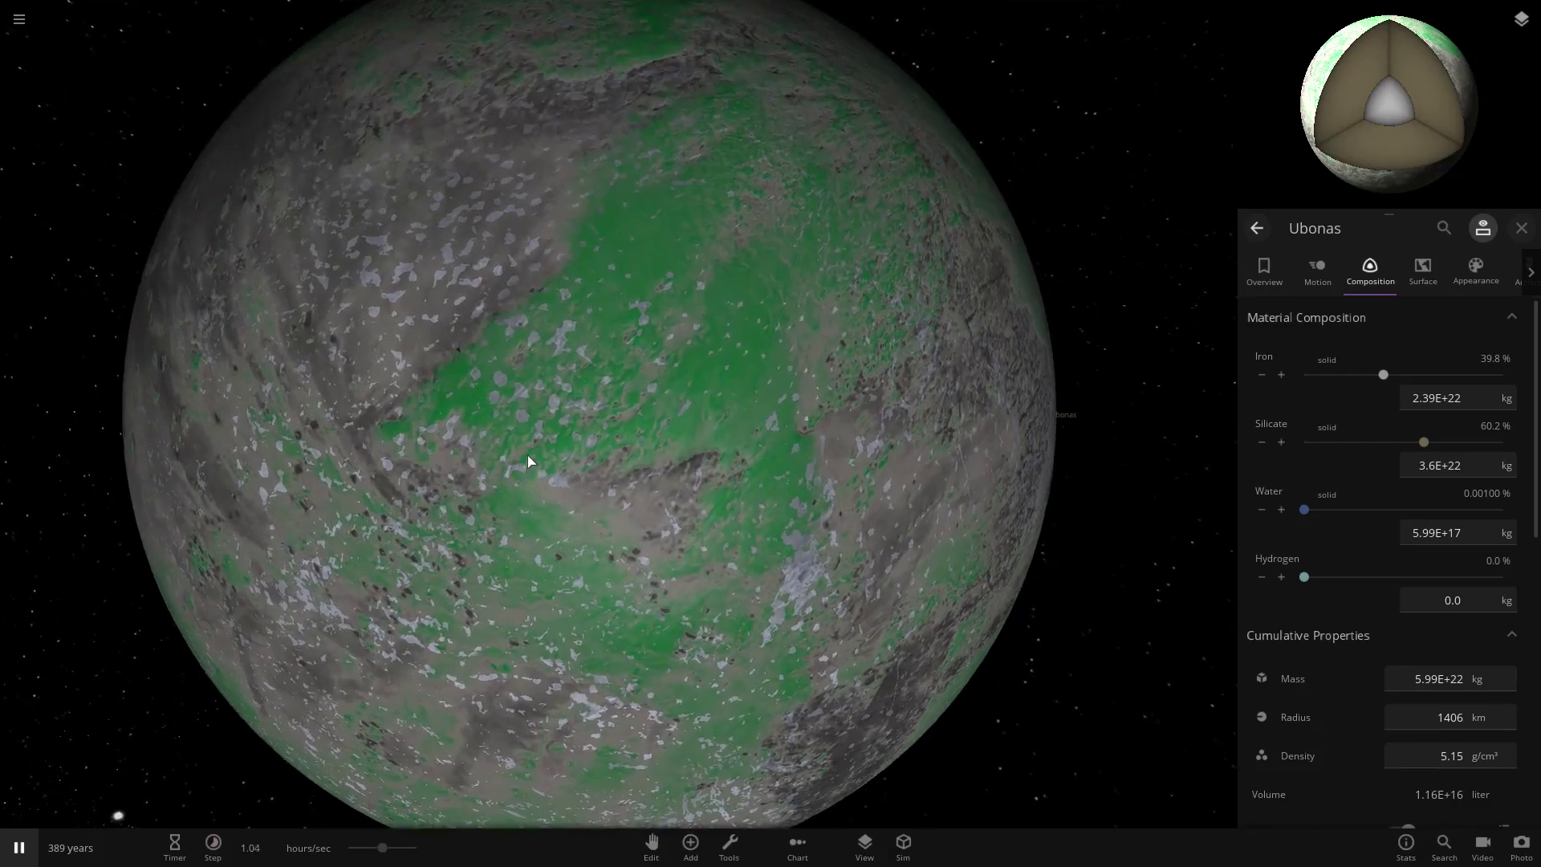
left_click_drag(530, 461, 729, 492)
scroll(666, 458, "down", 5)
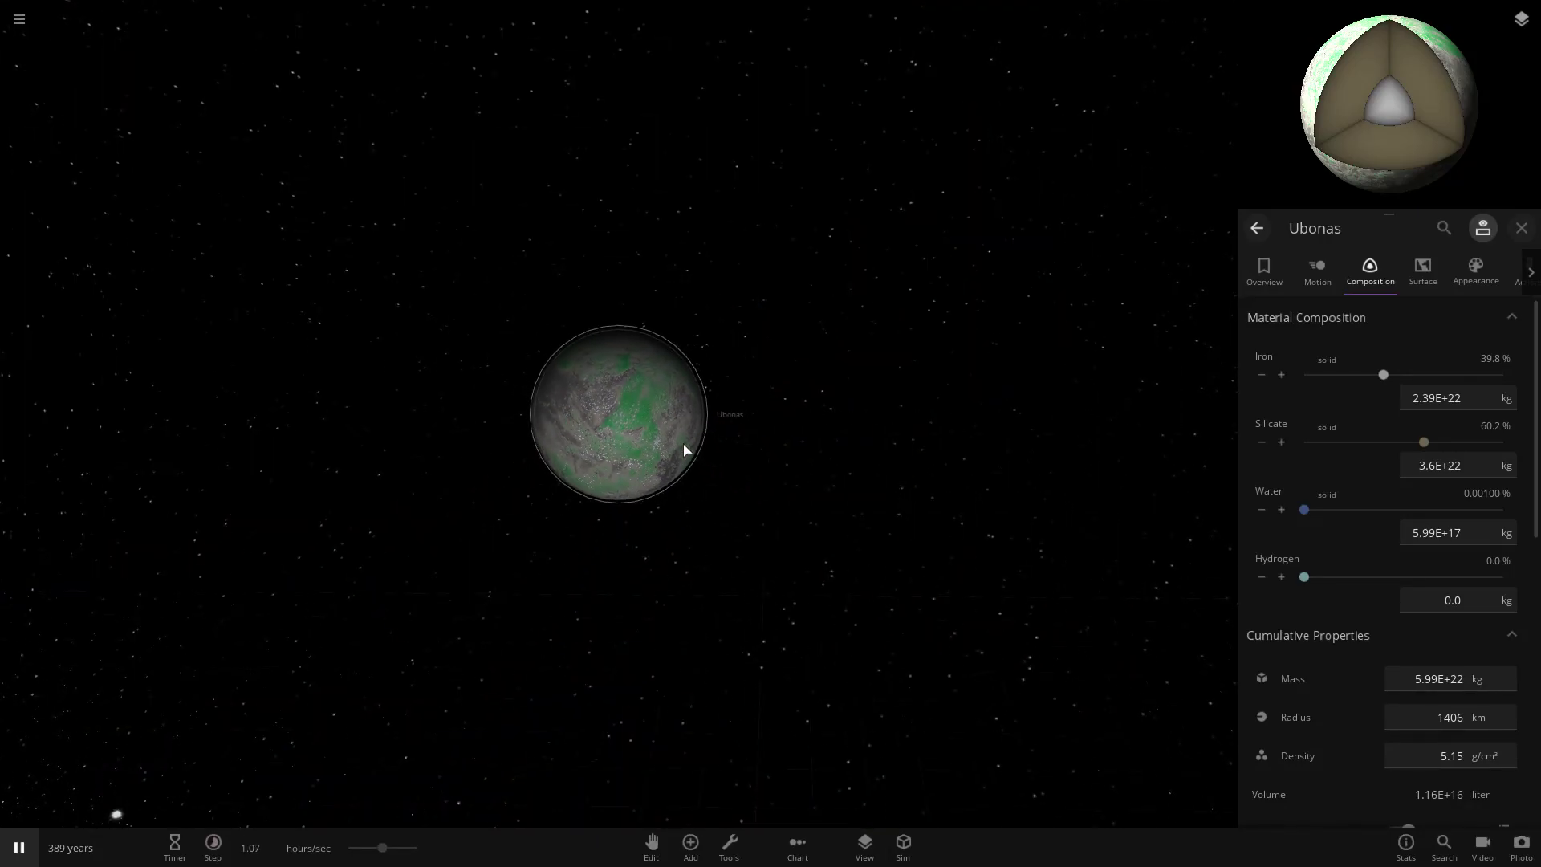
scroll(685, 447, "up", 3)
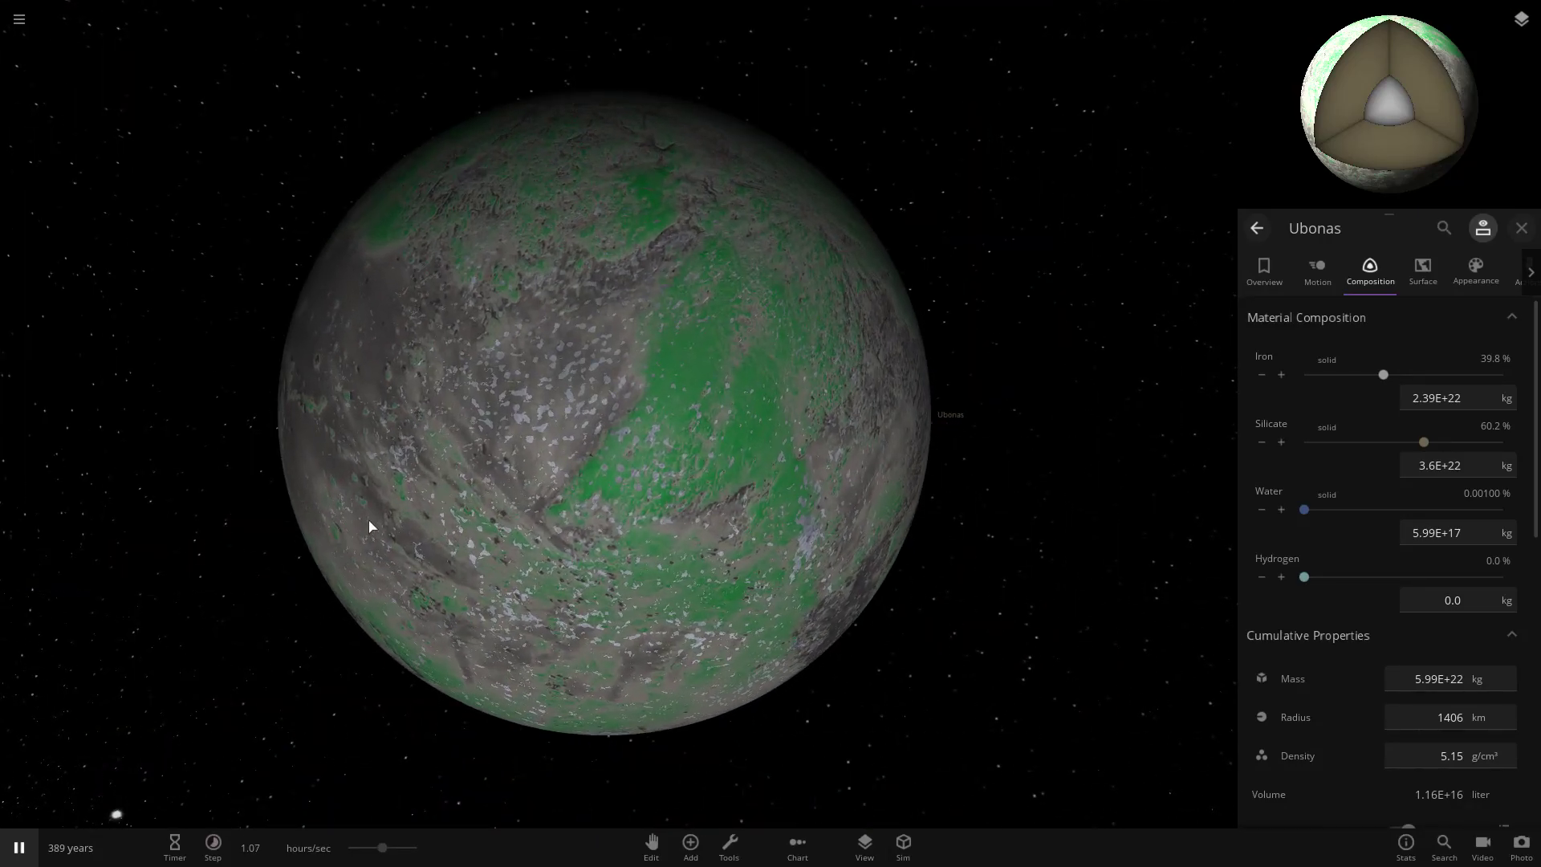
scroll(369, 527, "up", 5)
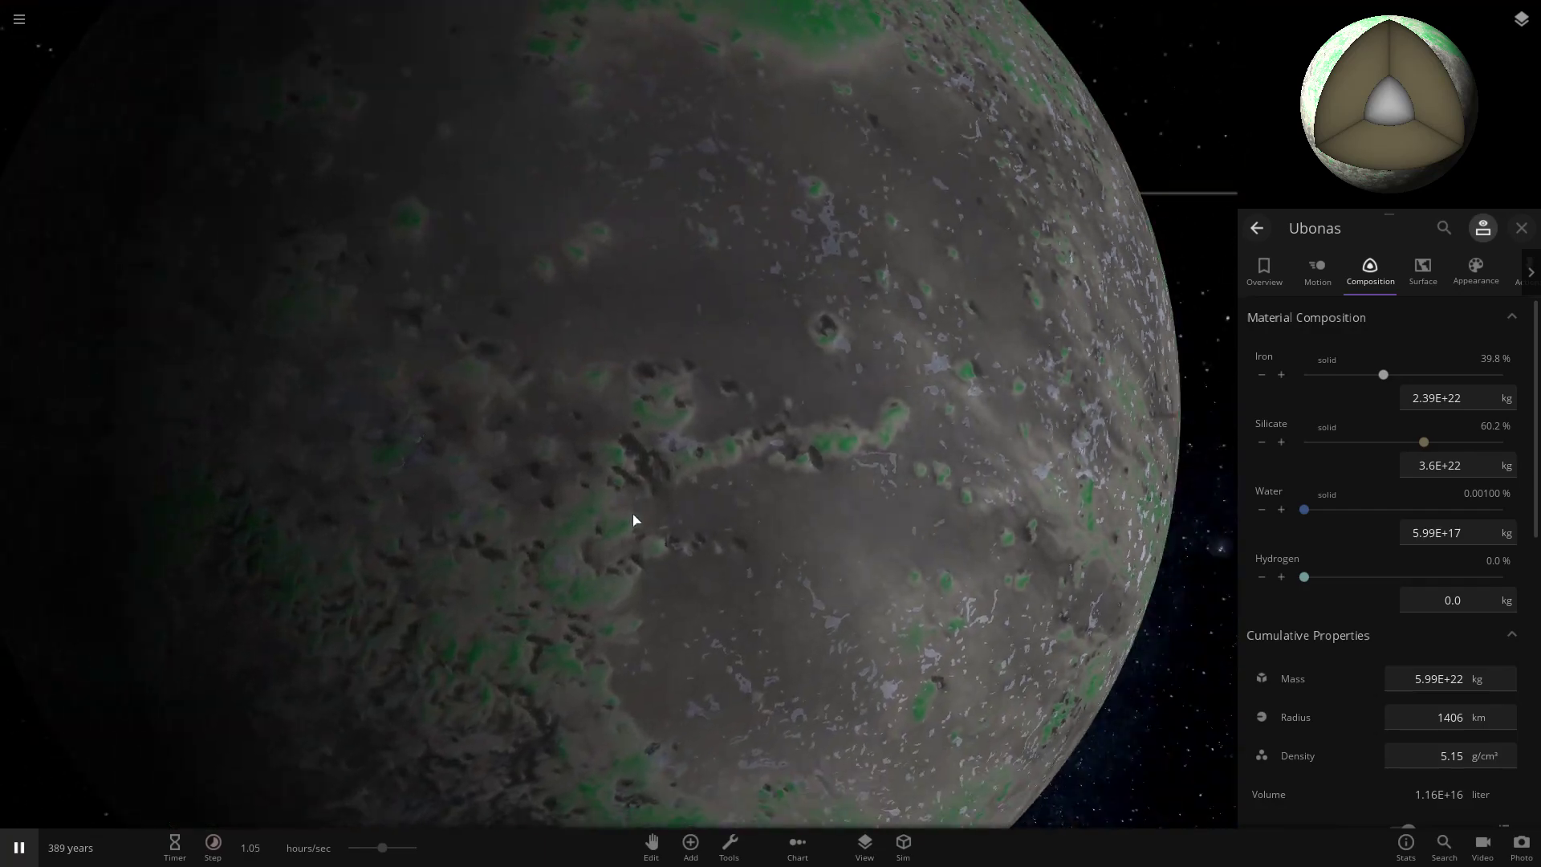
scroll(634, 520, "down", 5)
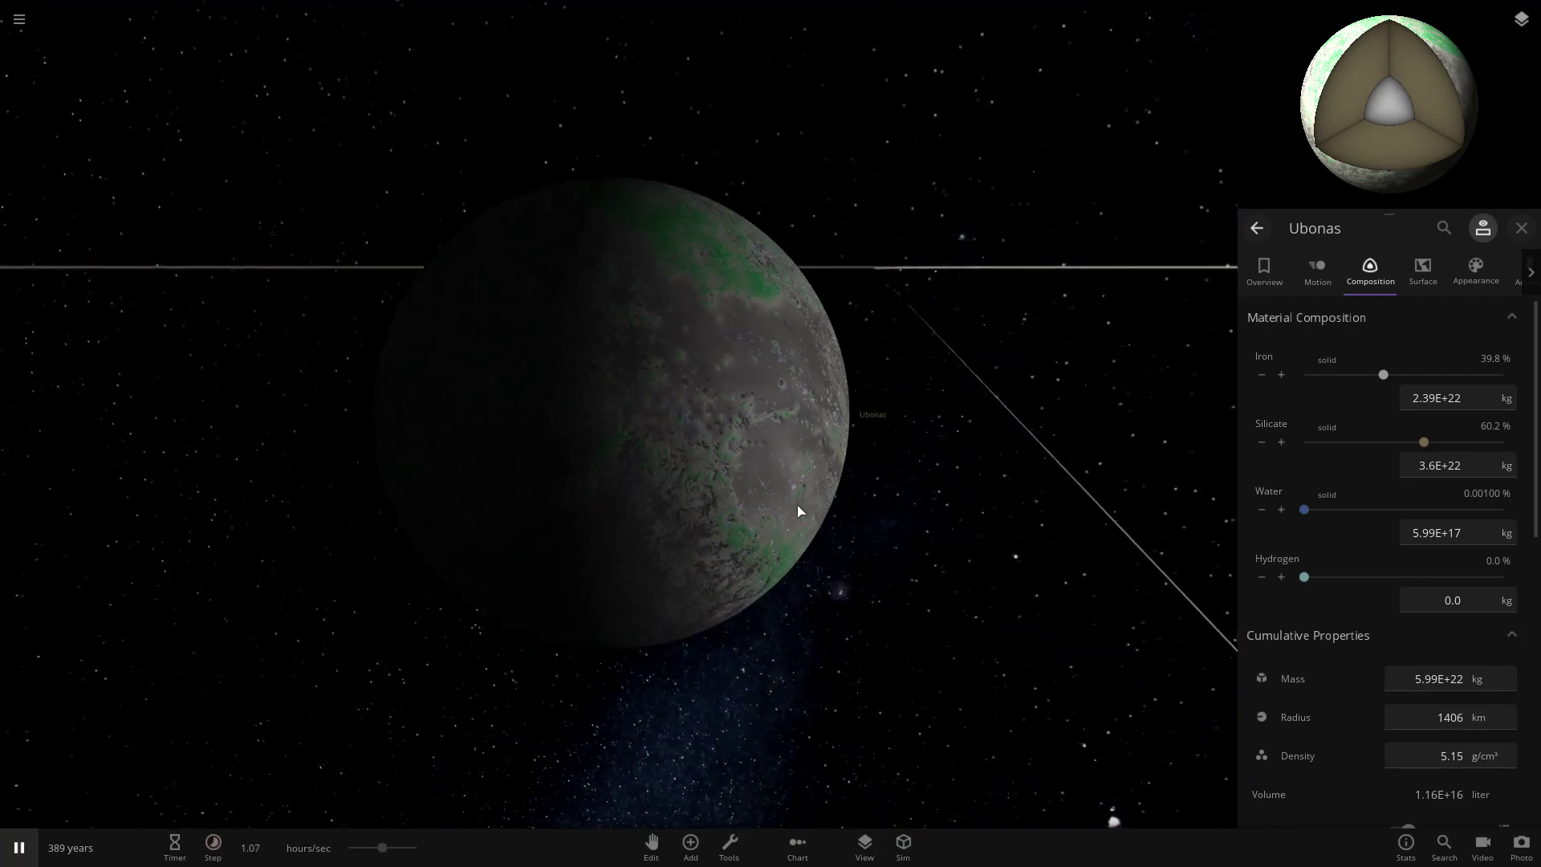
scroll(506, 492, "up", 3)
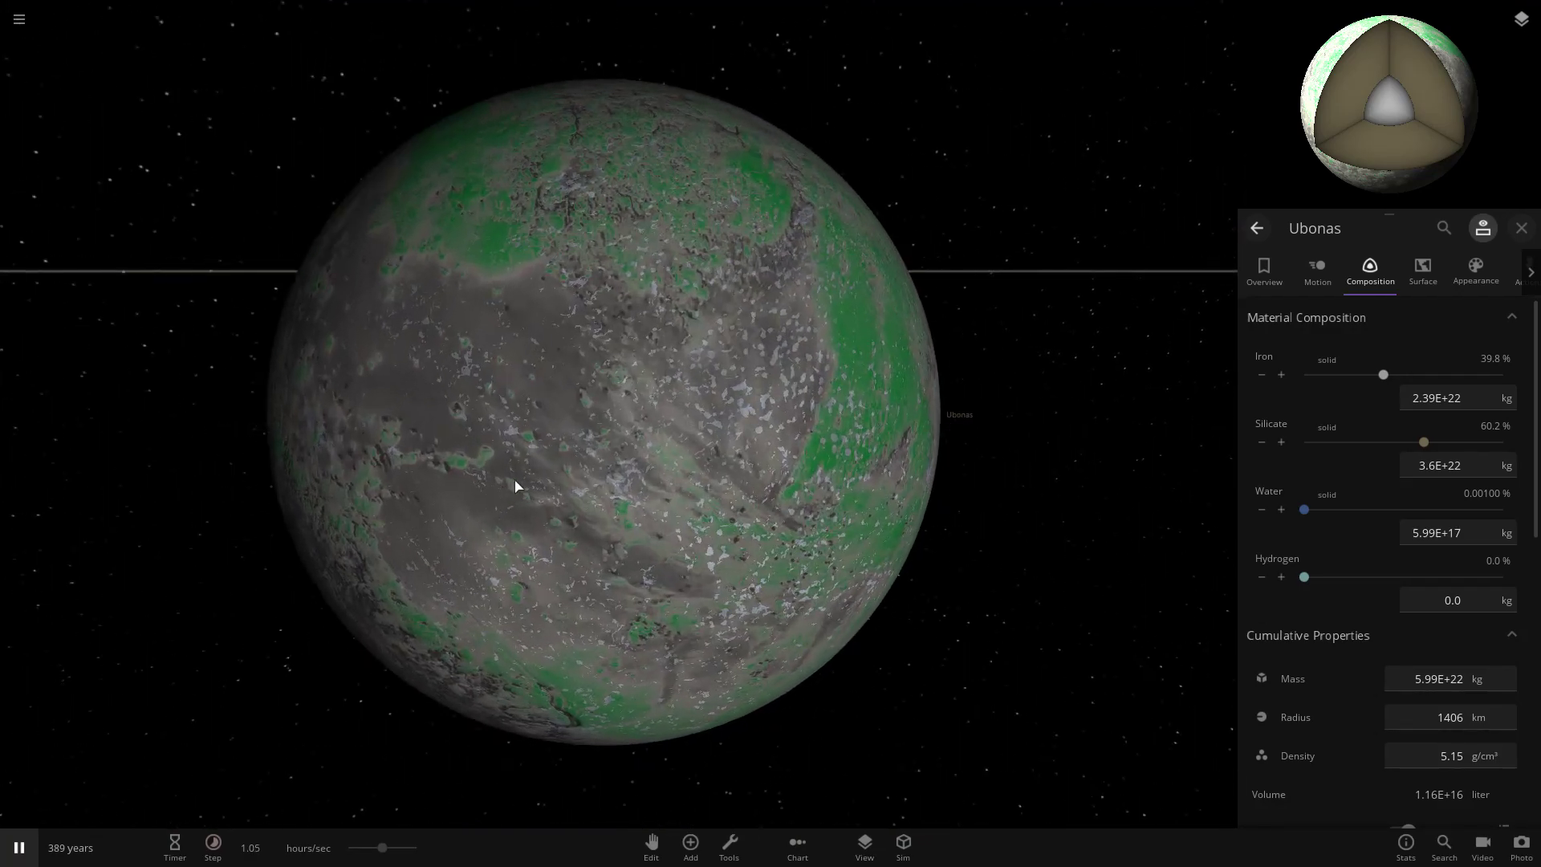
left_click_drag(515, 487, 825, 570)
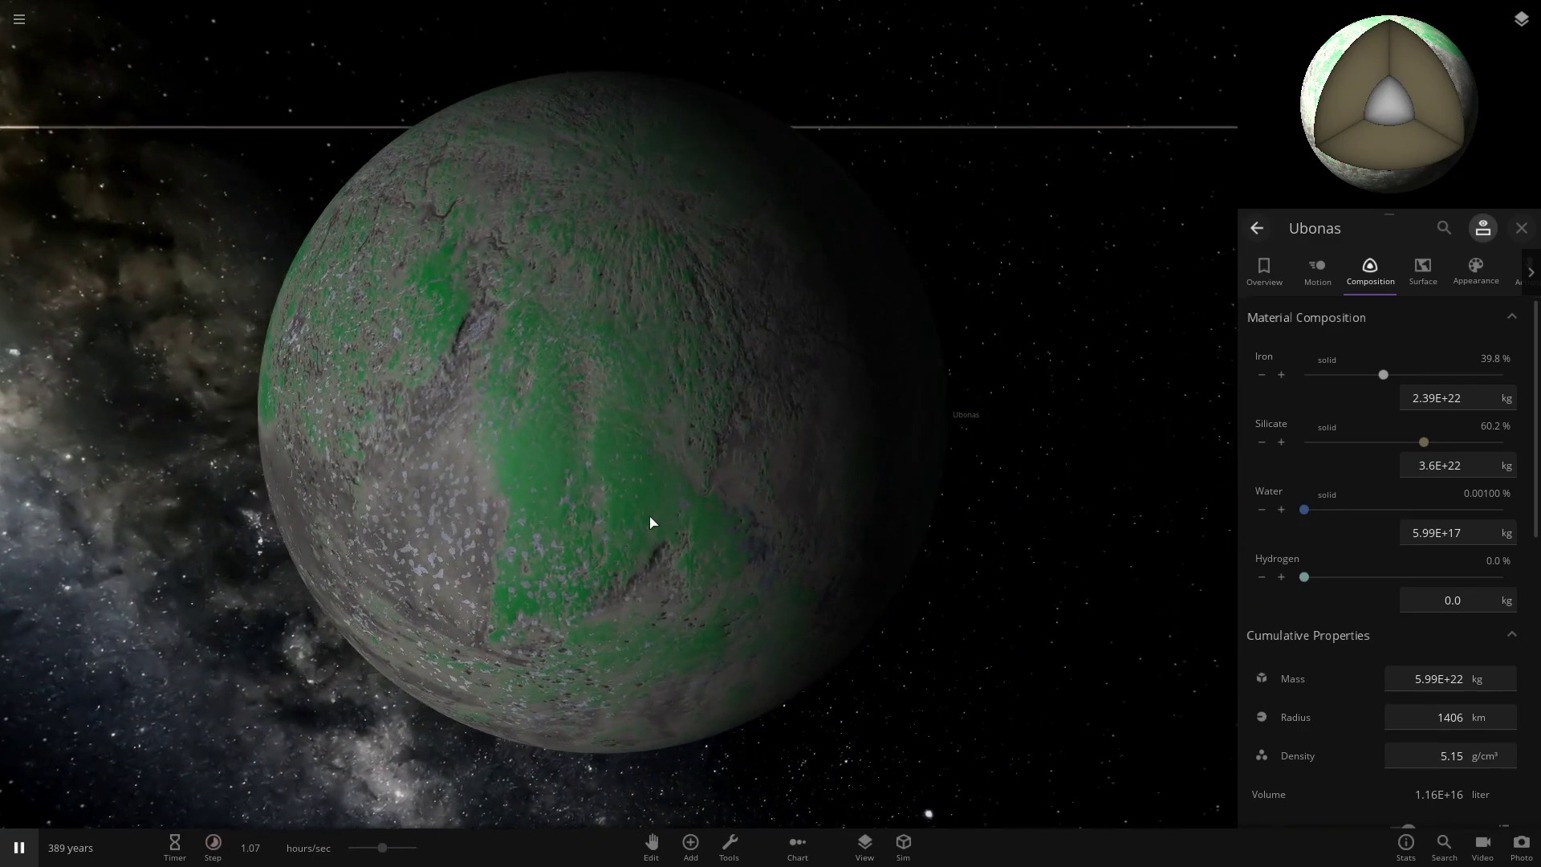
scroll(647, 519, "down", 5)
scroll(506, 521, "up", 5)
scroll(495, 519, "down", 5)
scroll(493, 515, "up", 6)
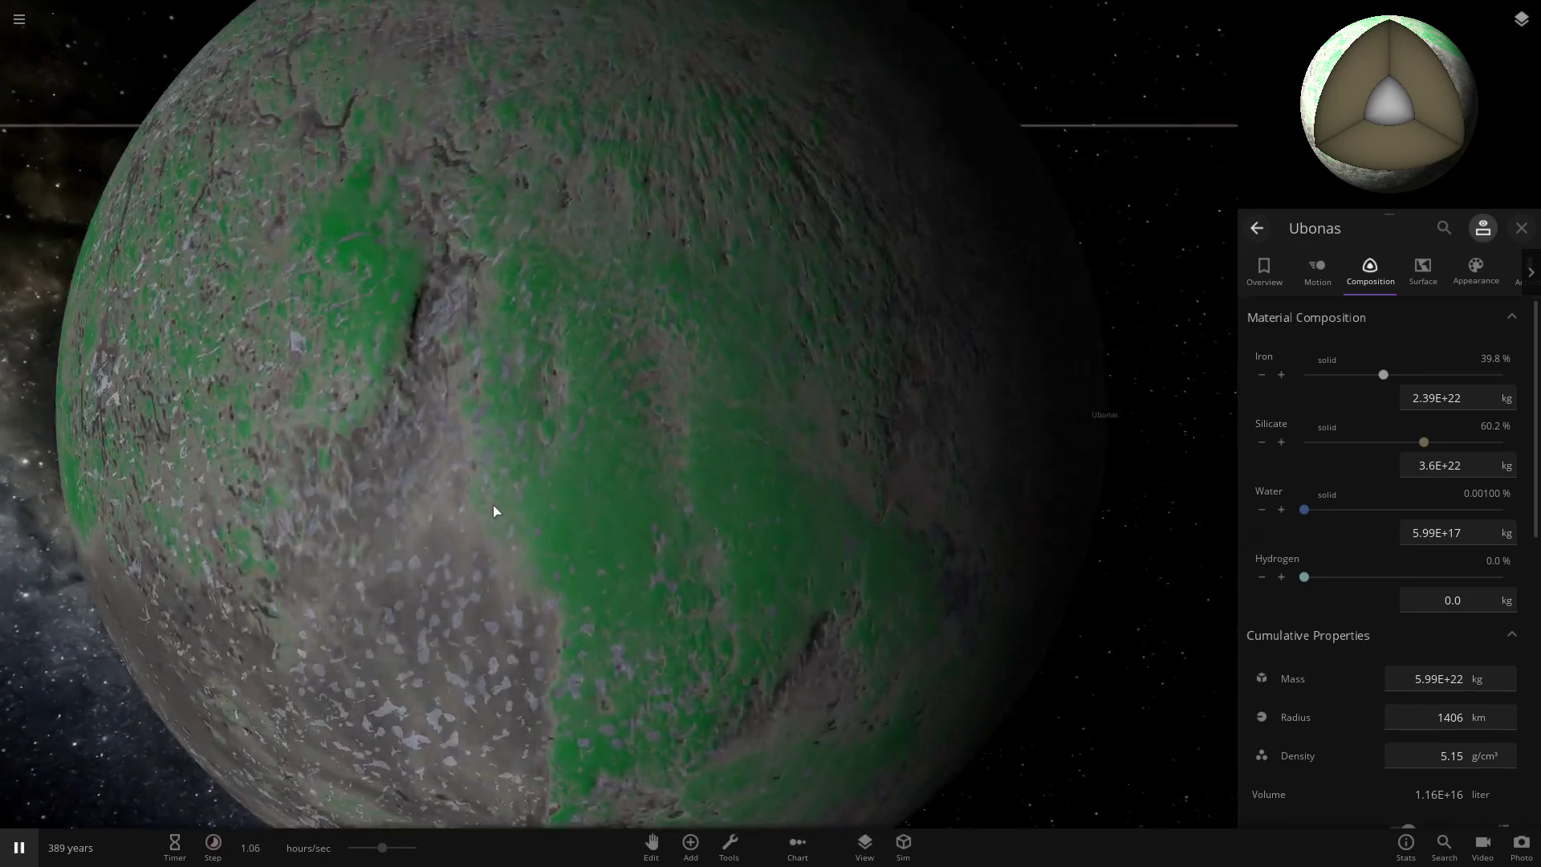
left_click_drag(493, 504, 735, 485)
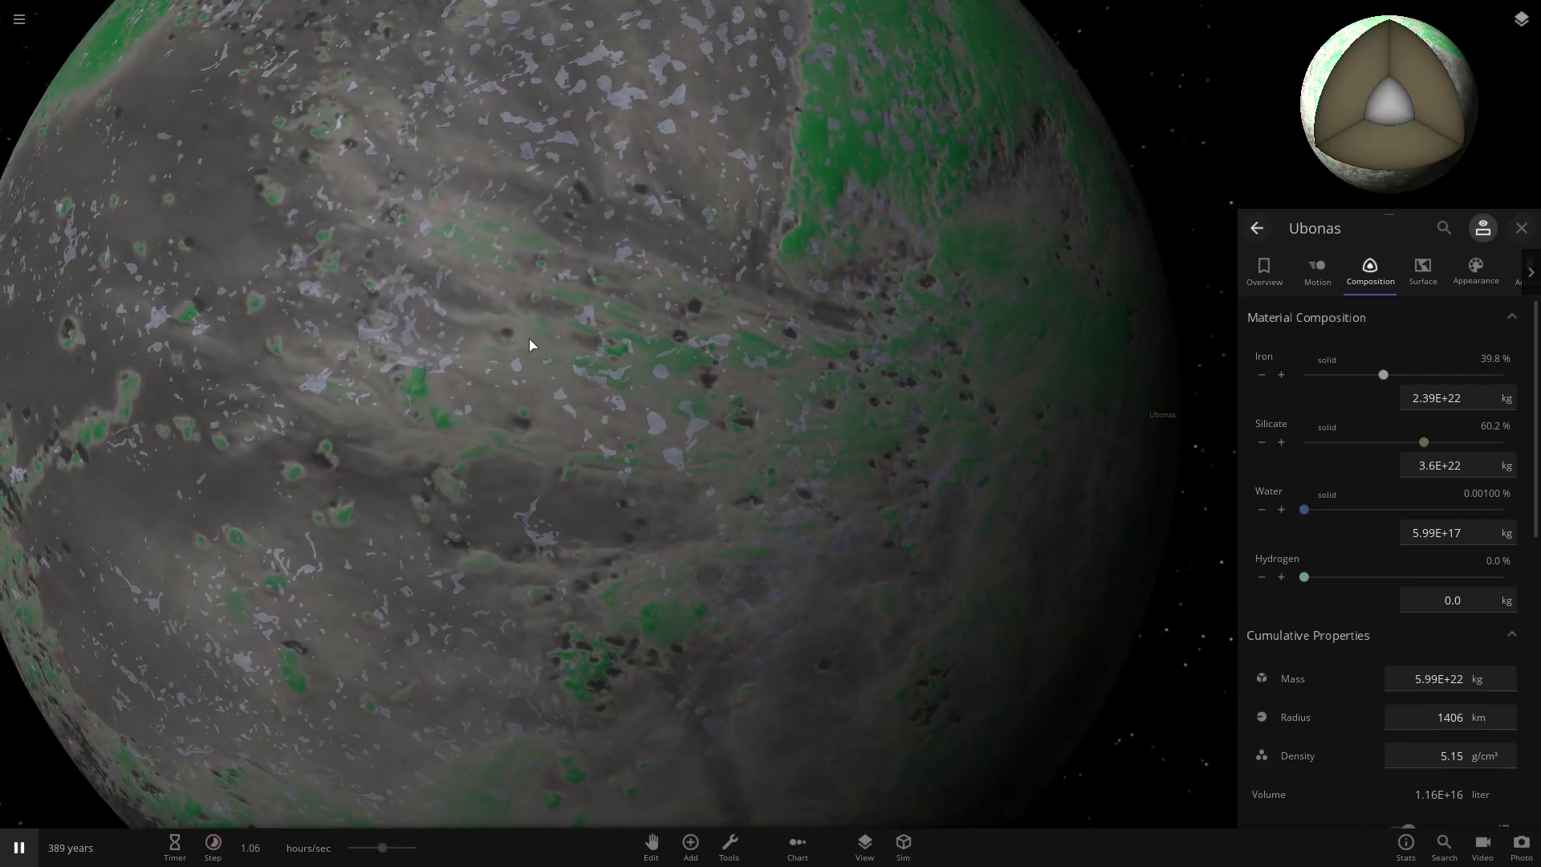
Step: Focus on the outermost planet Fitinus and double its mass to 12.2 Earth masses
scroll(738, 483, "down", 5)
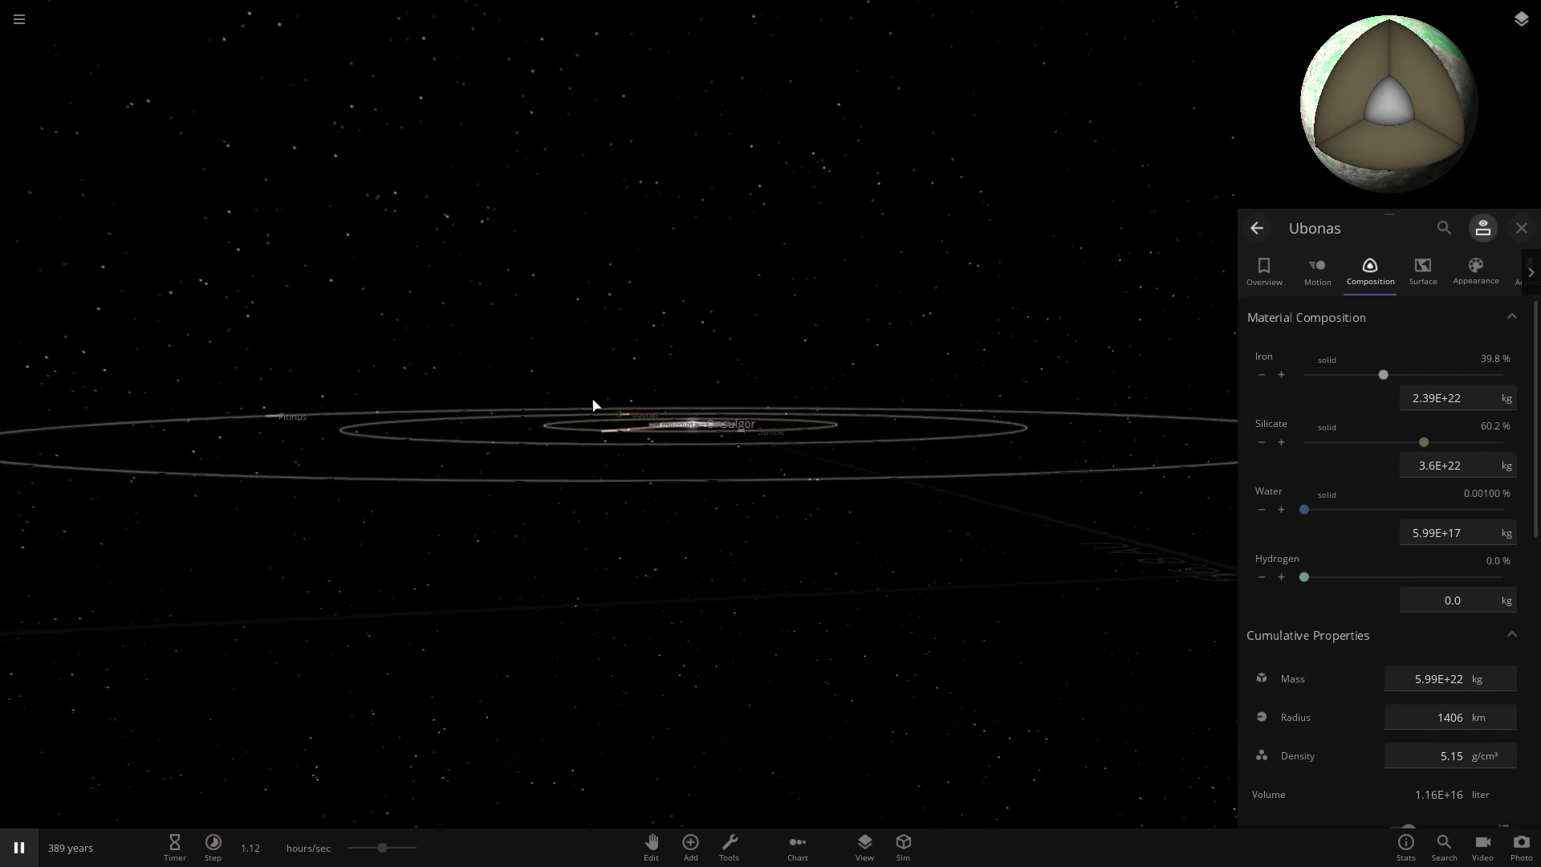
left_click_drag(594, 404, 296, 477)
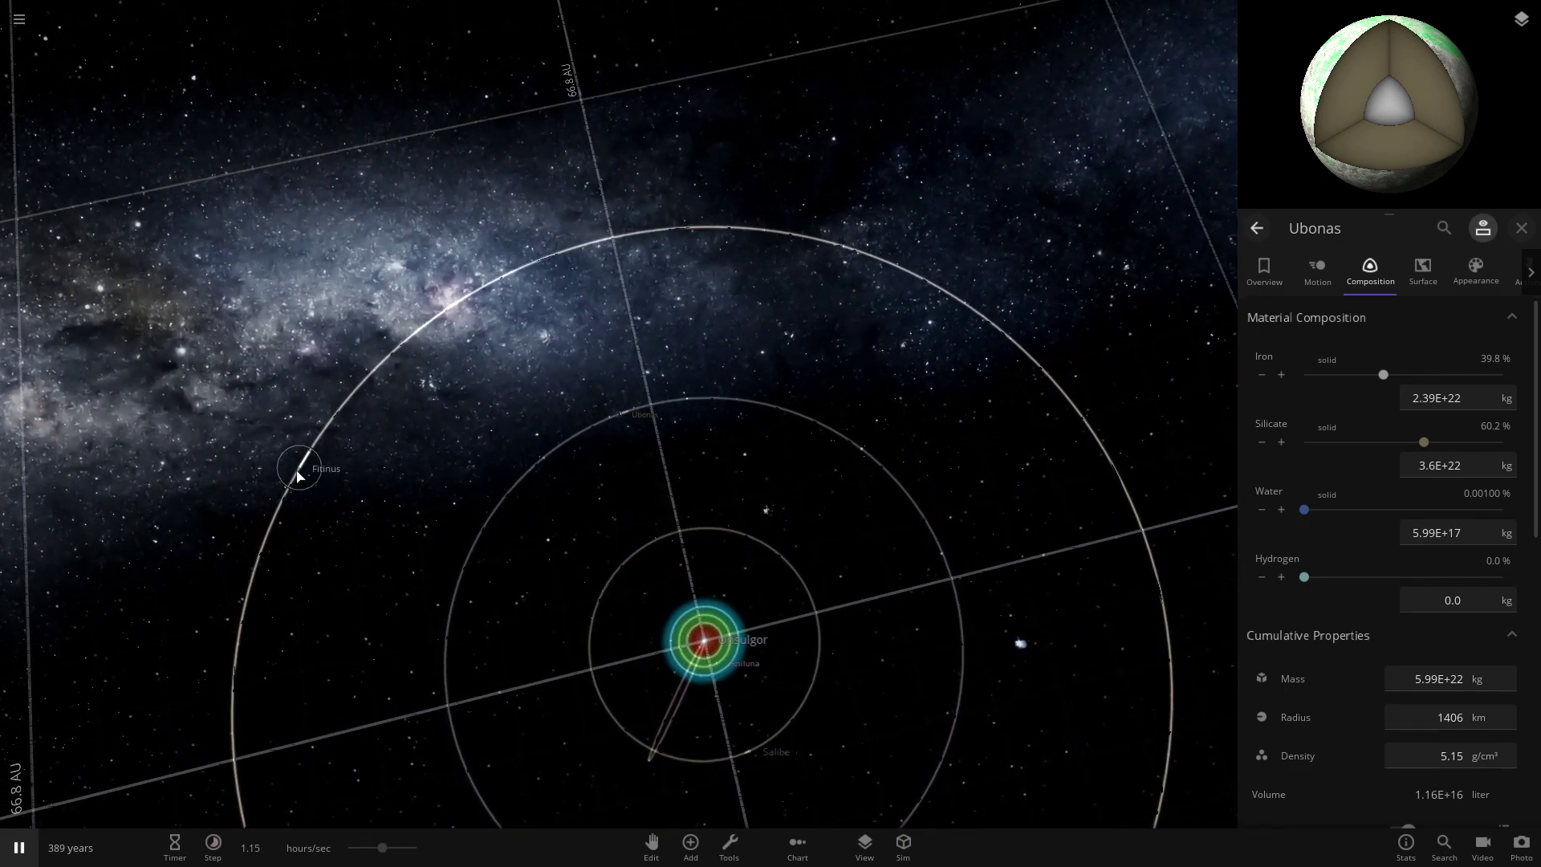
double_click(296, 475)
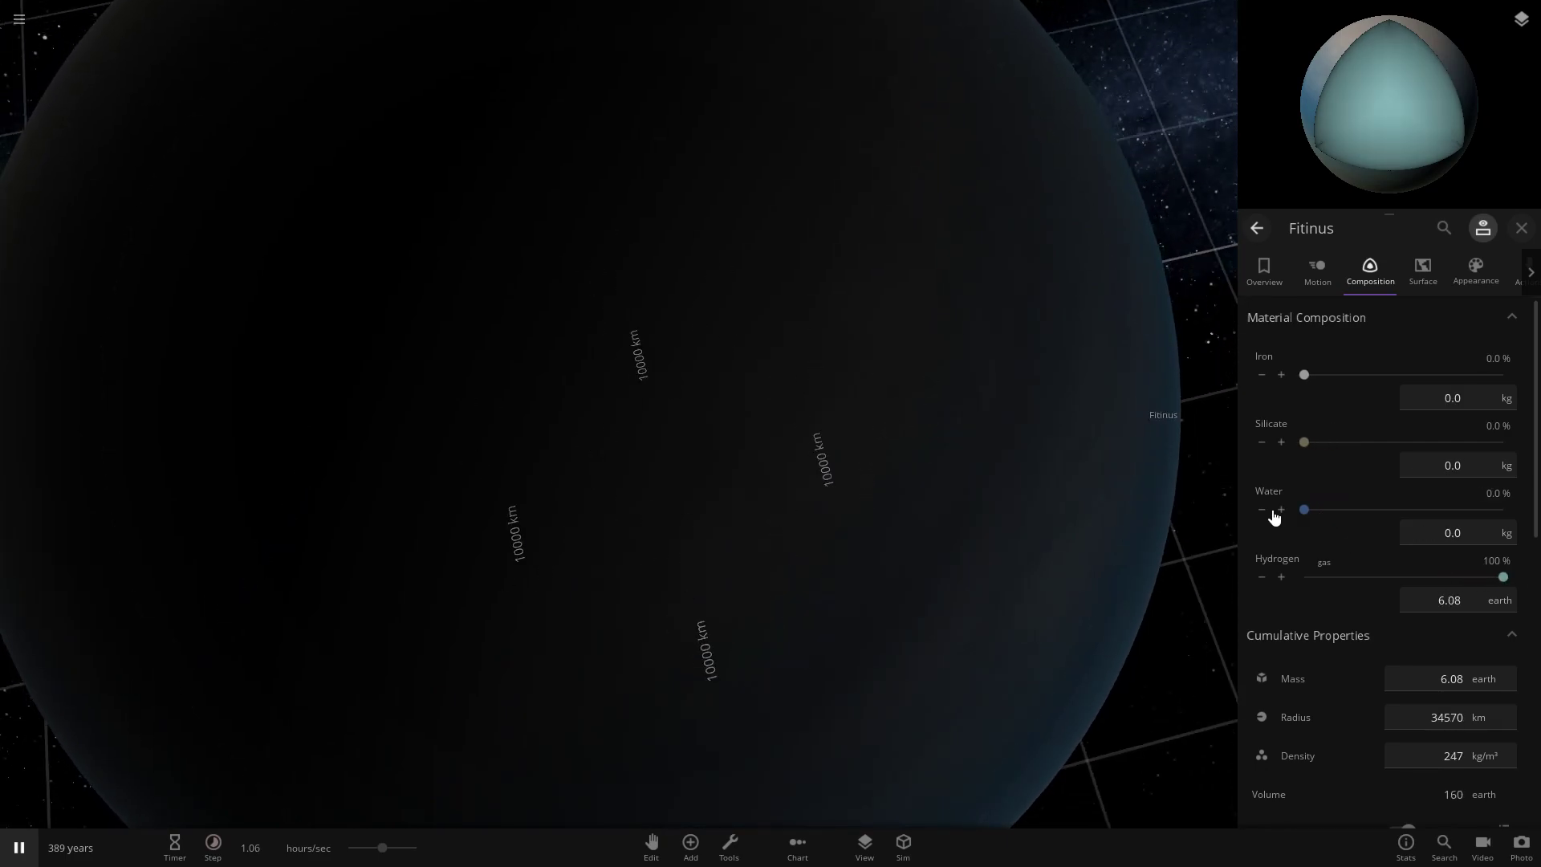
scroll(807, 408, "down", 6)
left_click(1286, 284)
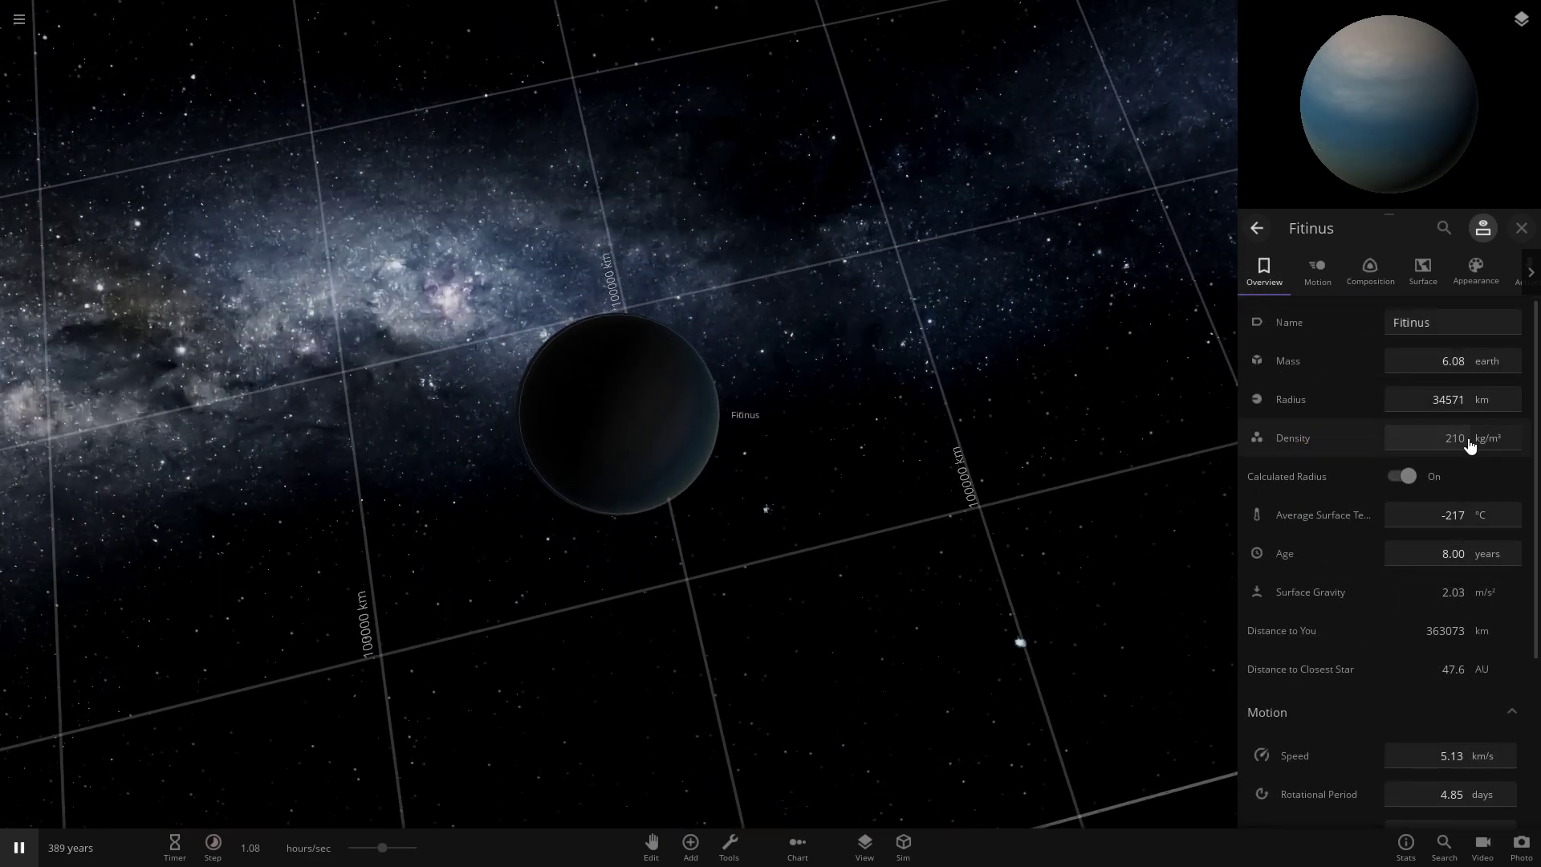
left_click(1284, 361)
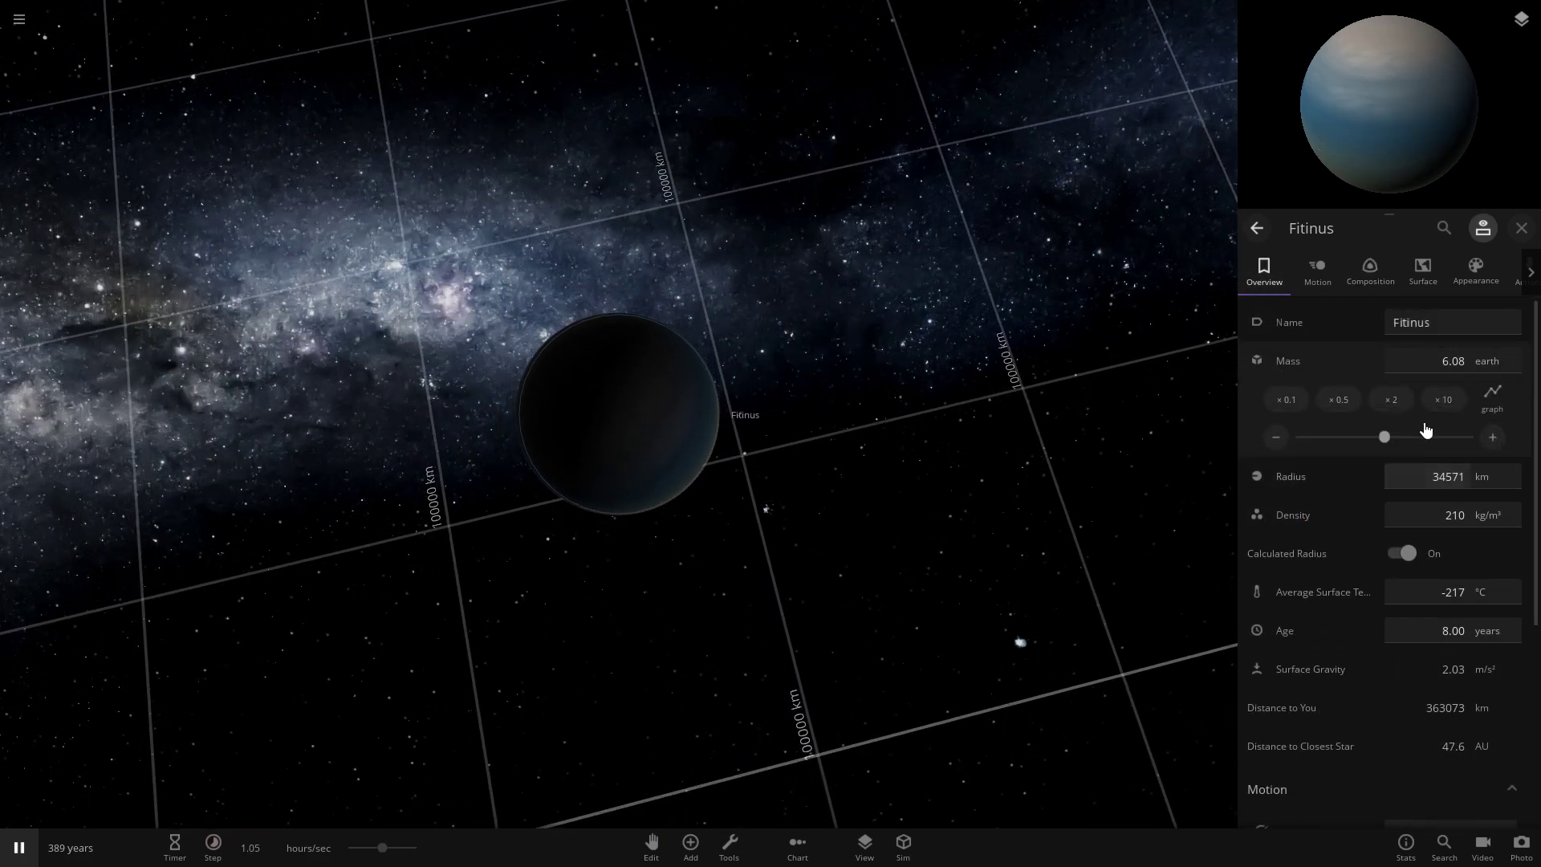
left_click(1391, 399)
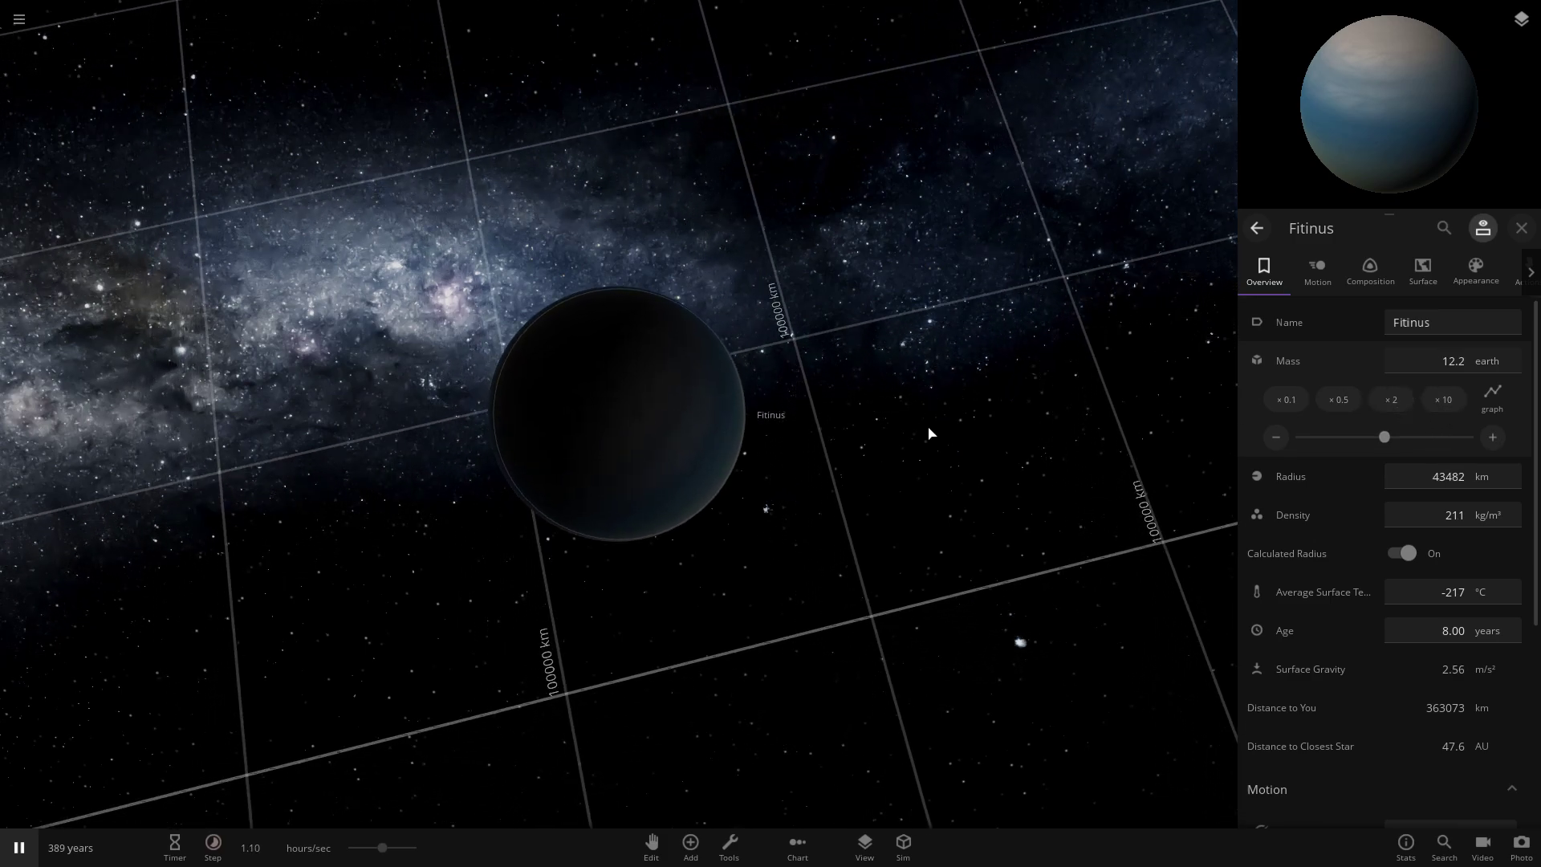
Step: Add random small moons in orbit around Fitinus
right_click_drag(672, 363, 744, 828)
left_click(690, 842)
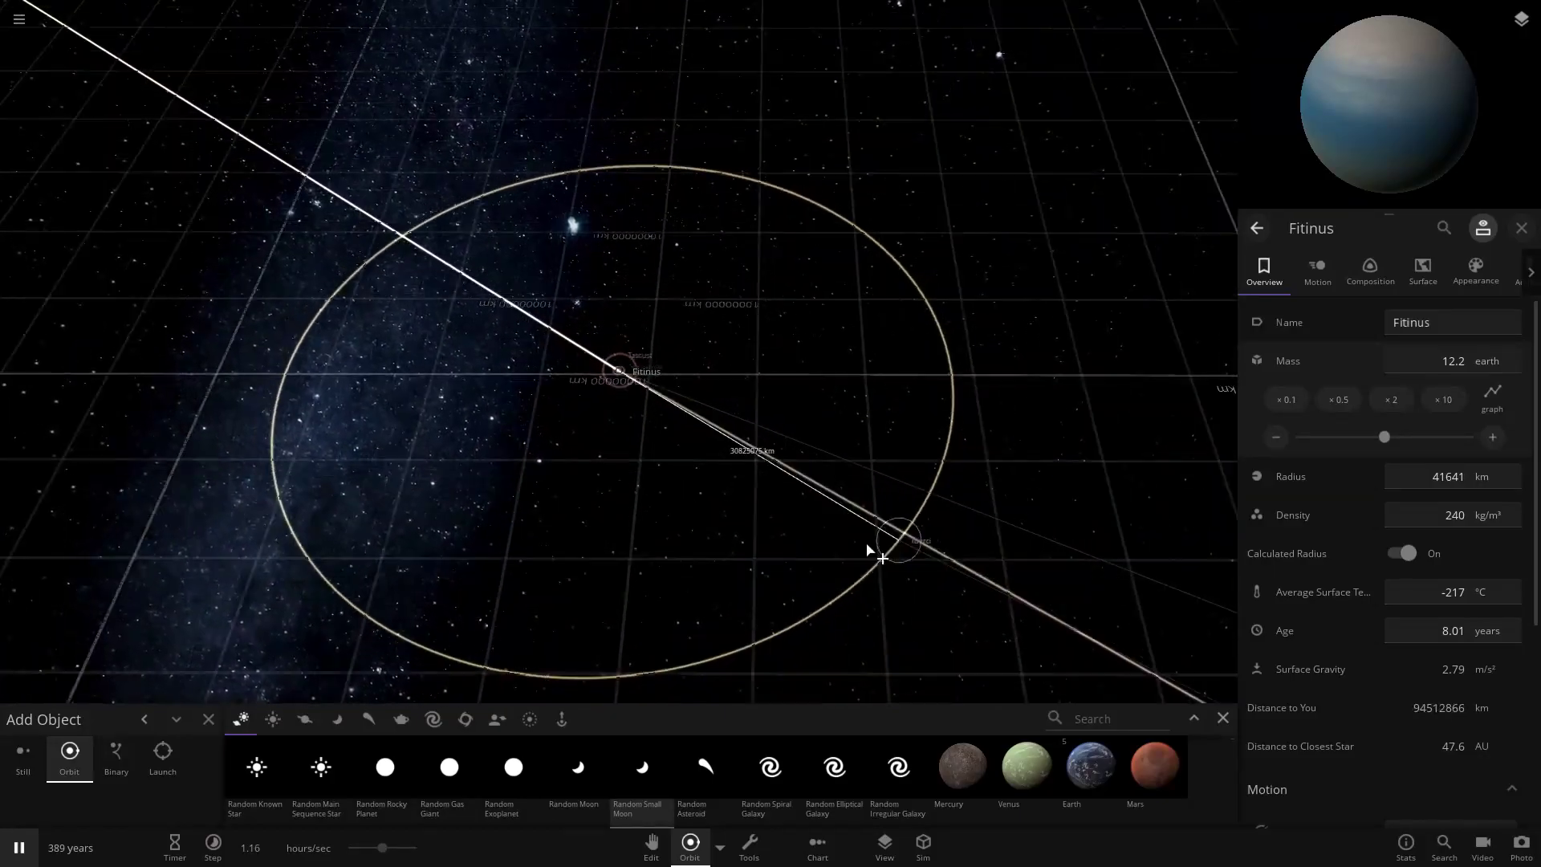
key("Escape")
Step: Examine the orbits and habitable zone around Onsulgor and take a closer look at the planet Ora Pax
scroll(843, 538, "down", 8)
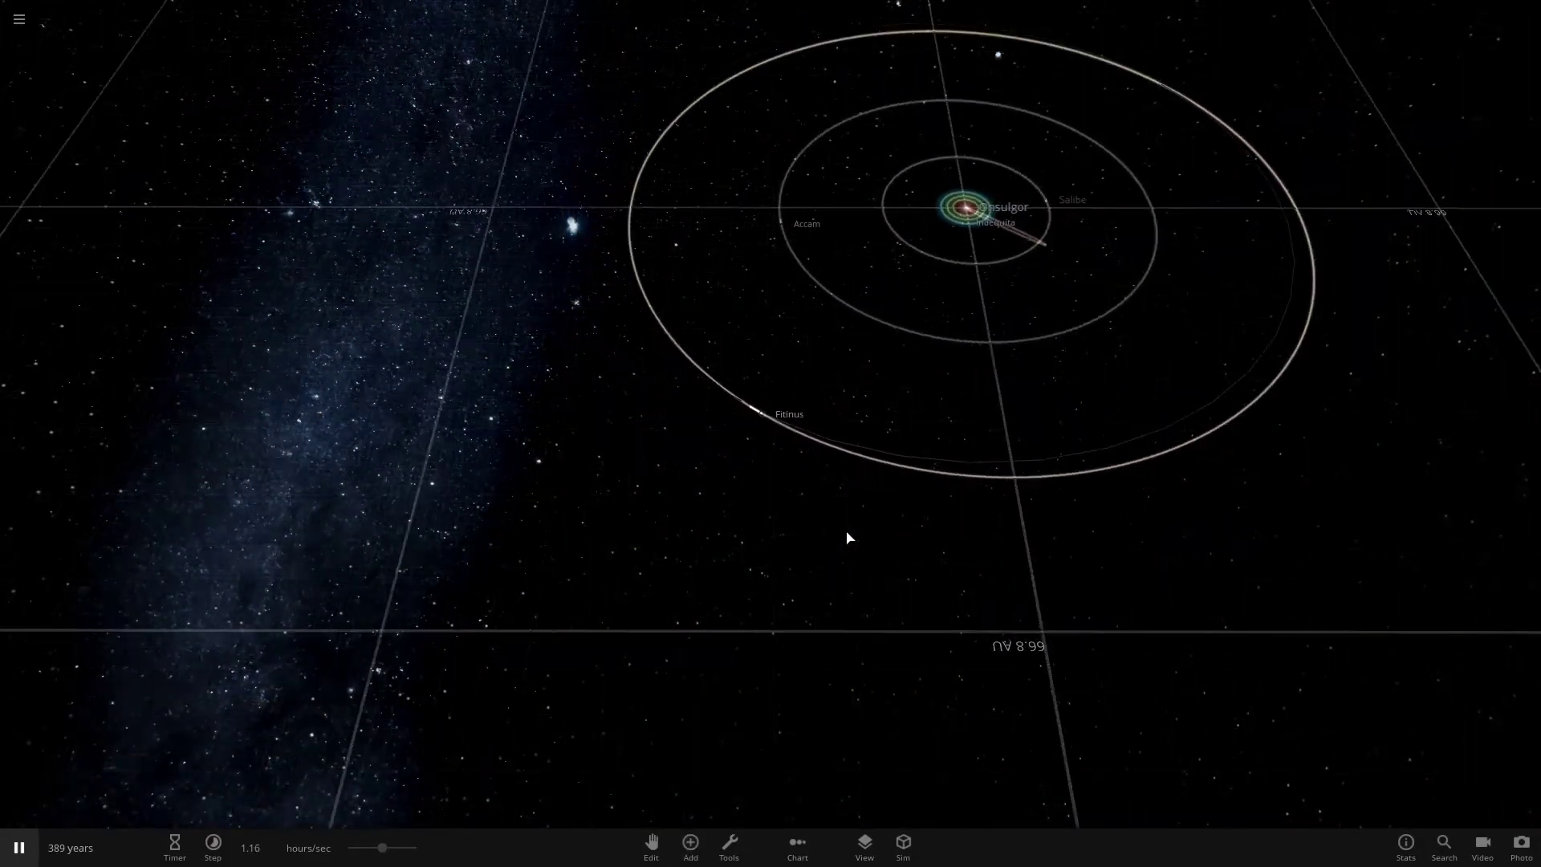
double_click(854, 332)
scroll(786, 413, "up", 6)
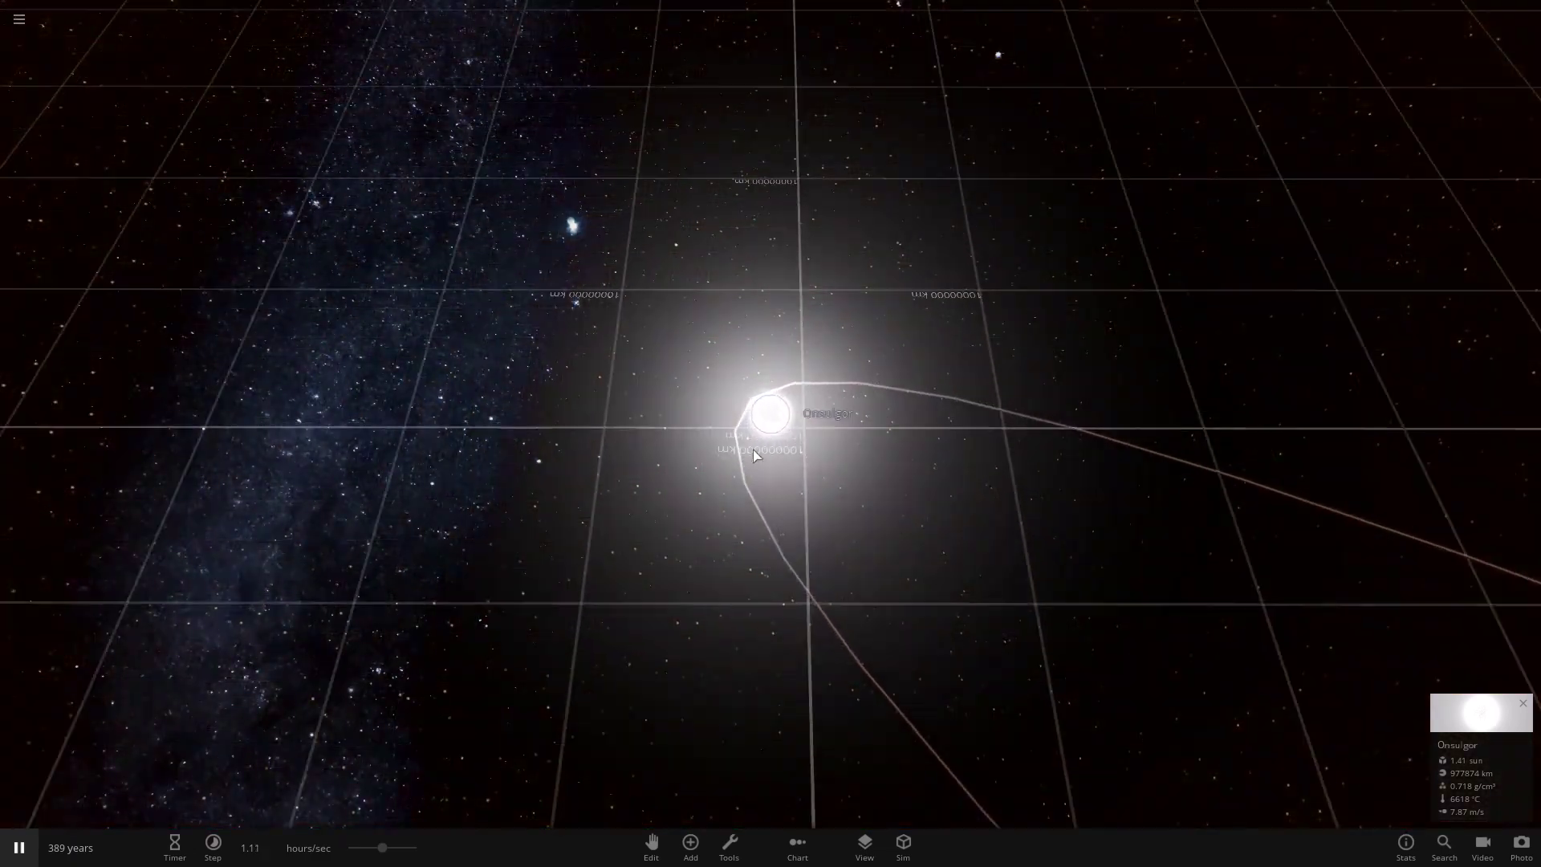
scroll(803, 437, "down", 6)
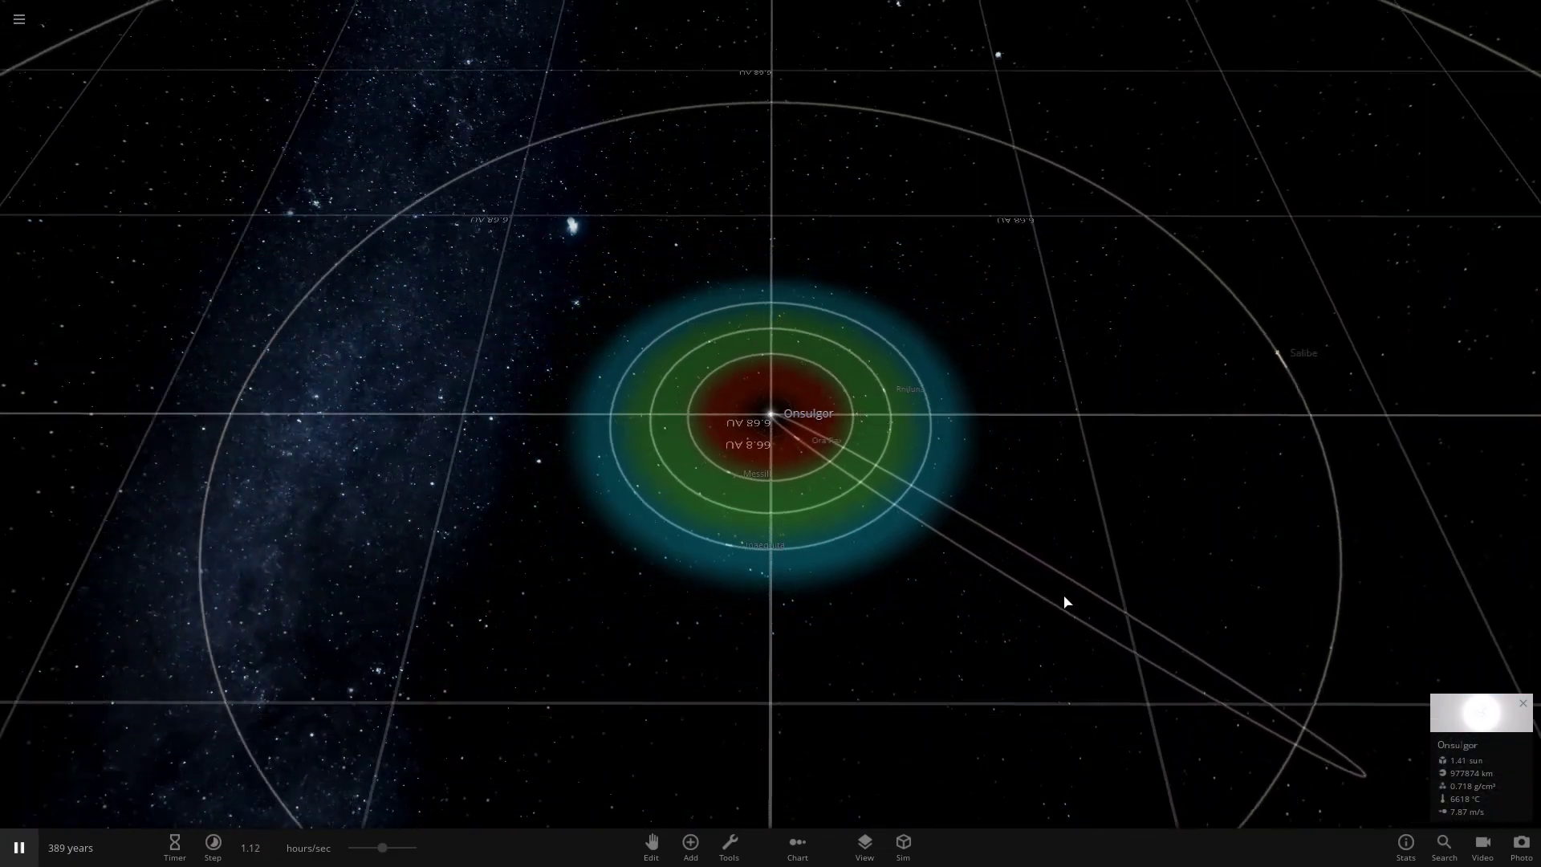
scroll(887, 513, "up", 5)
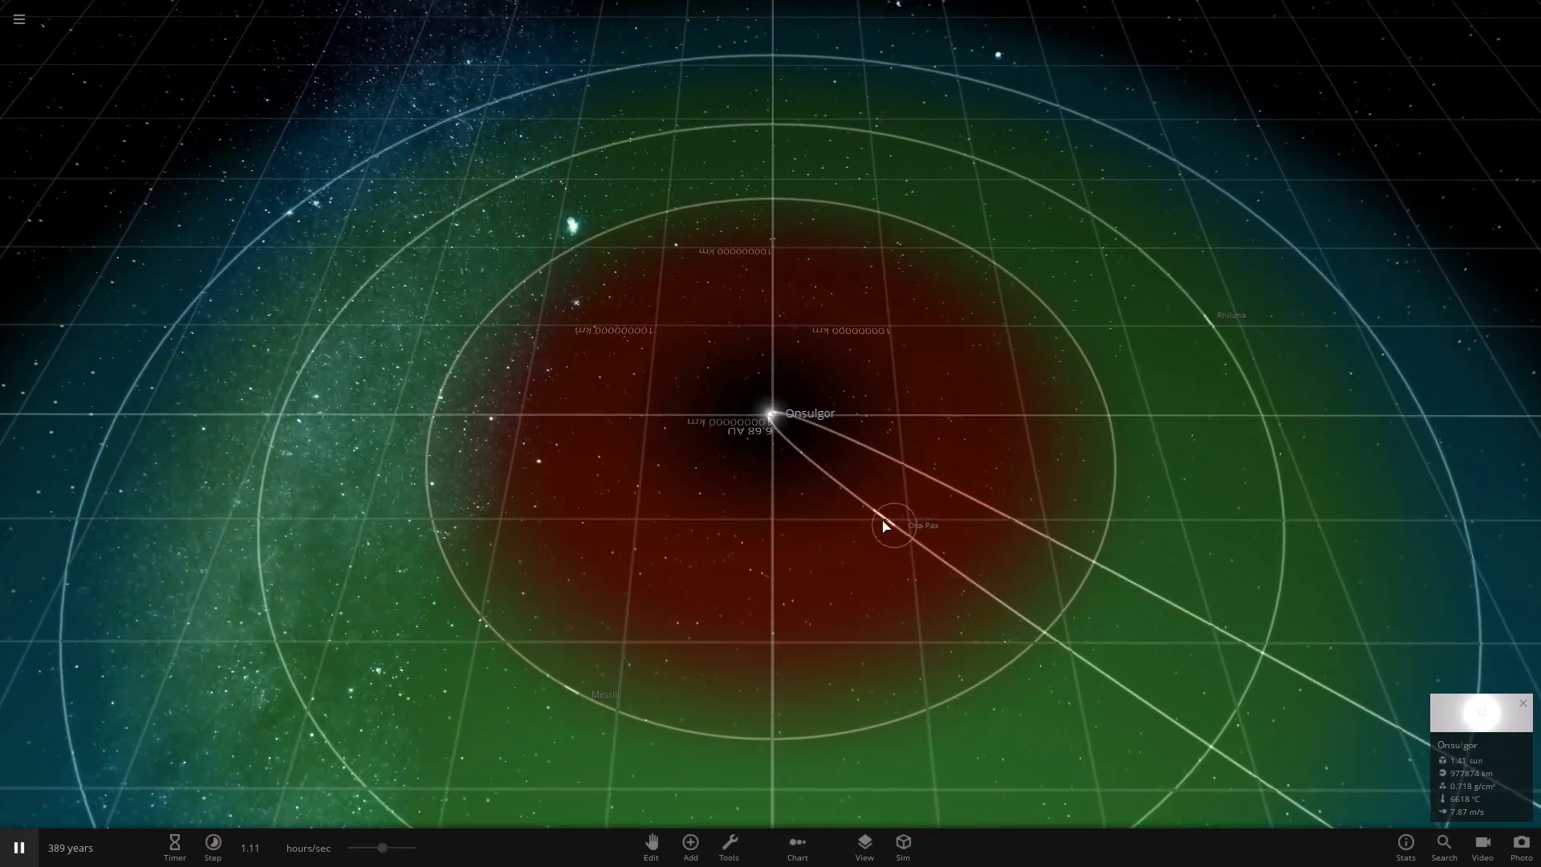
double_click(886, 521)
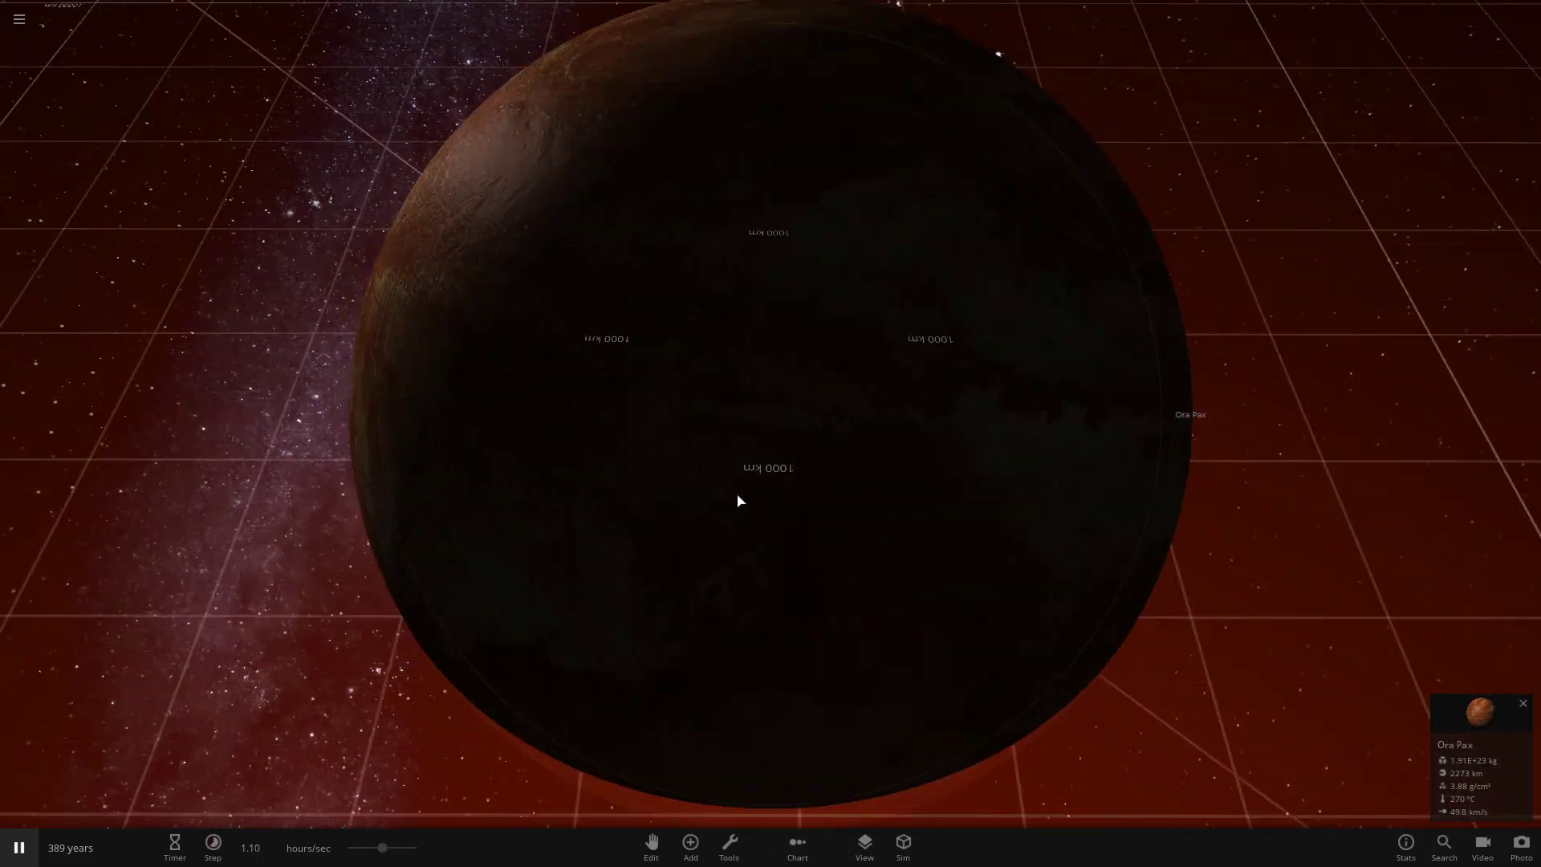
scroll(742, 481, "down", 10)
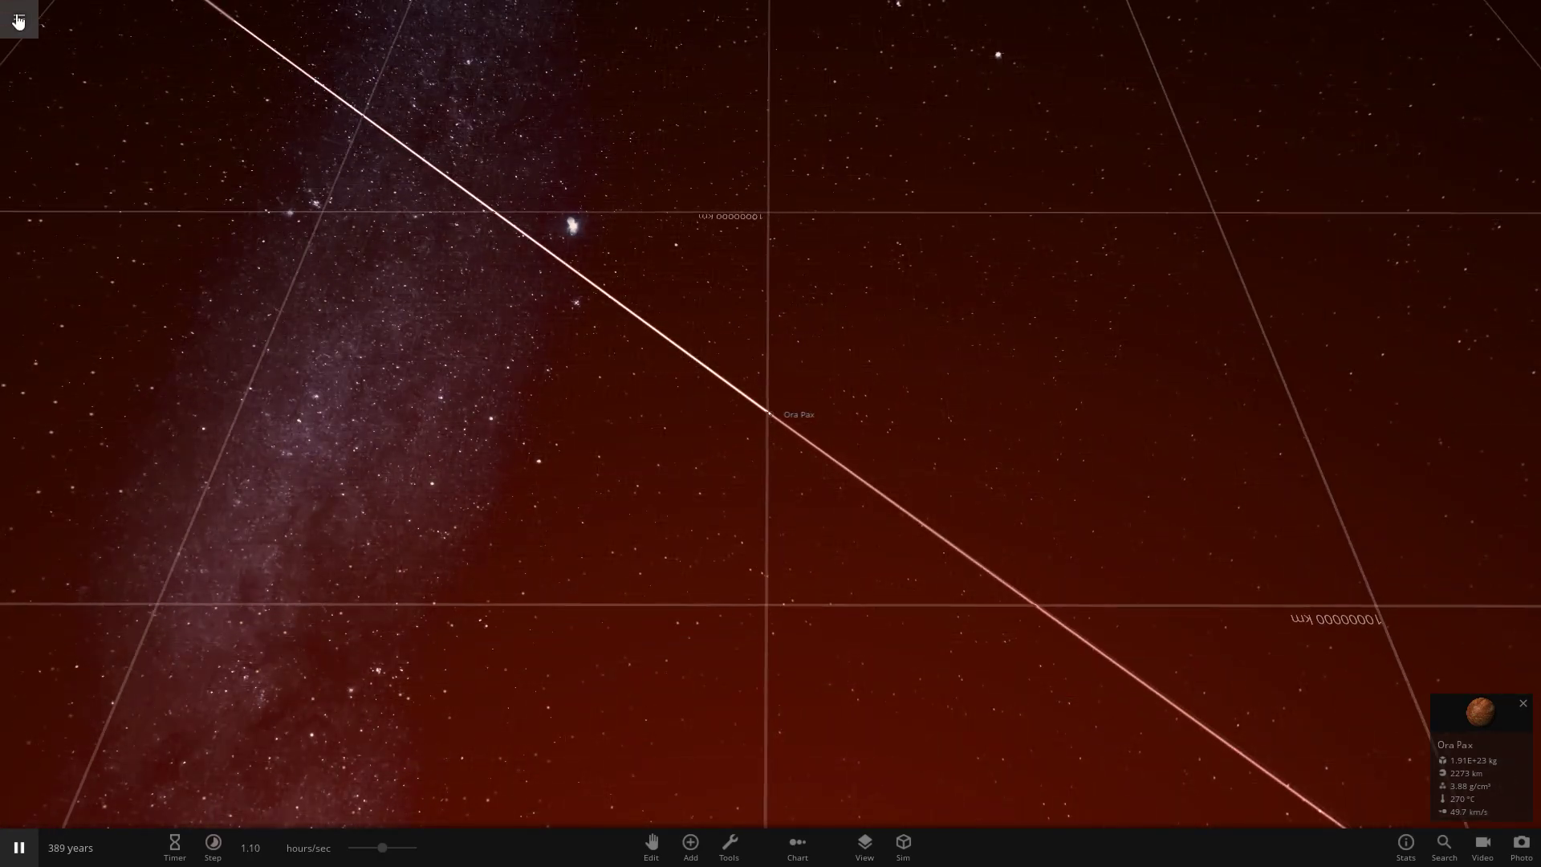
left_click(17, 21)
left_click(125, 148)
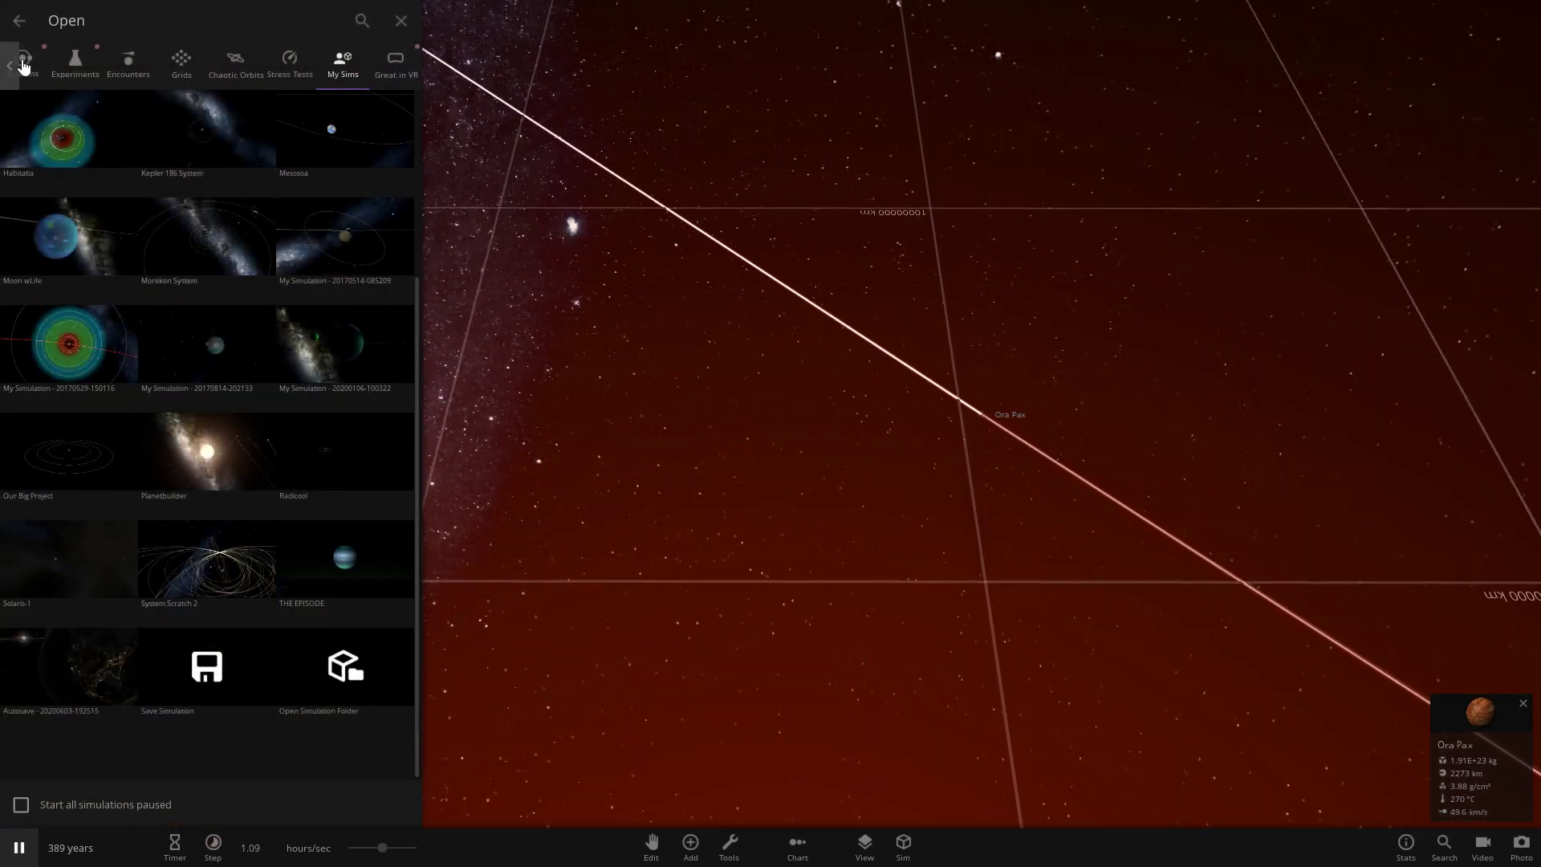
left_click(15, 69)
left_click(14, 70)
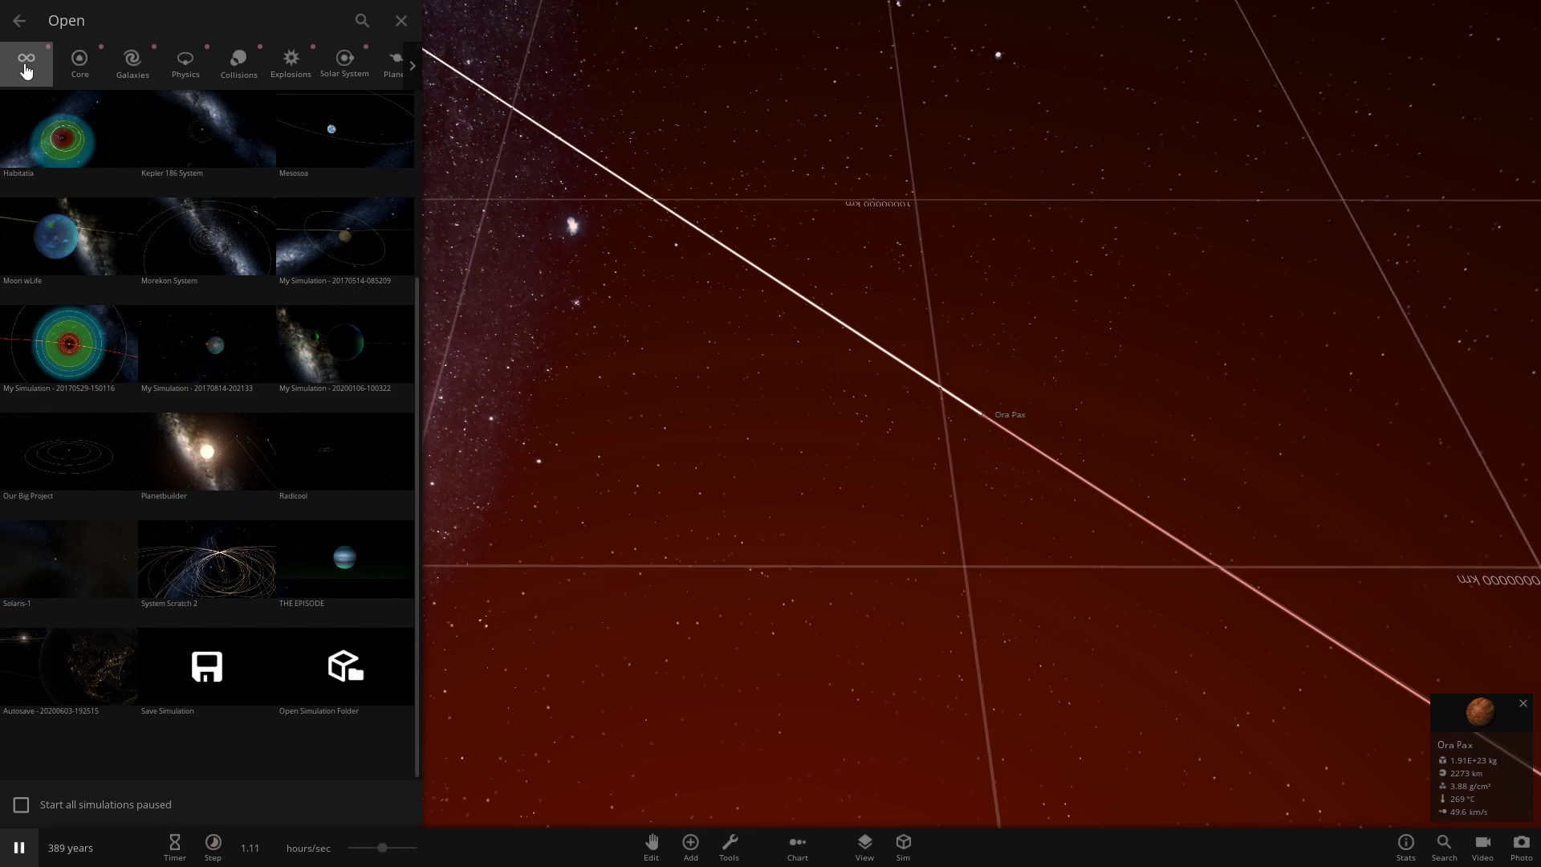
Step: Save the simulation as Our Big Project, replacing the existing local copy, and resume running it
left_click(18, 21)
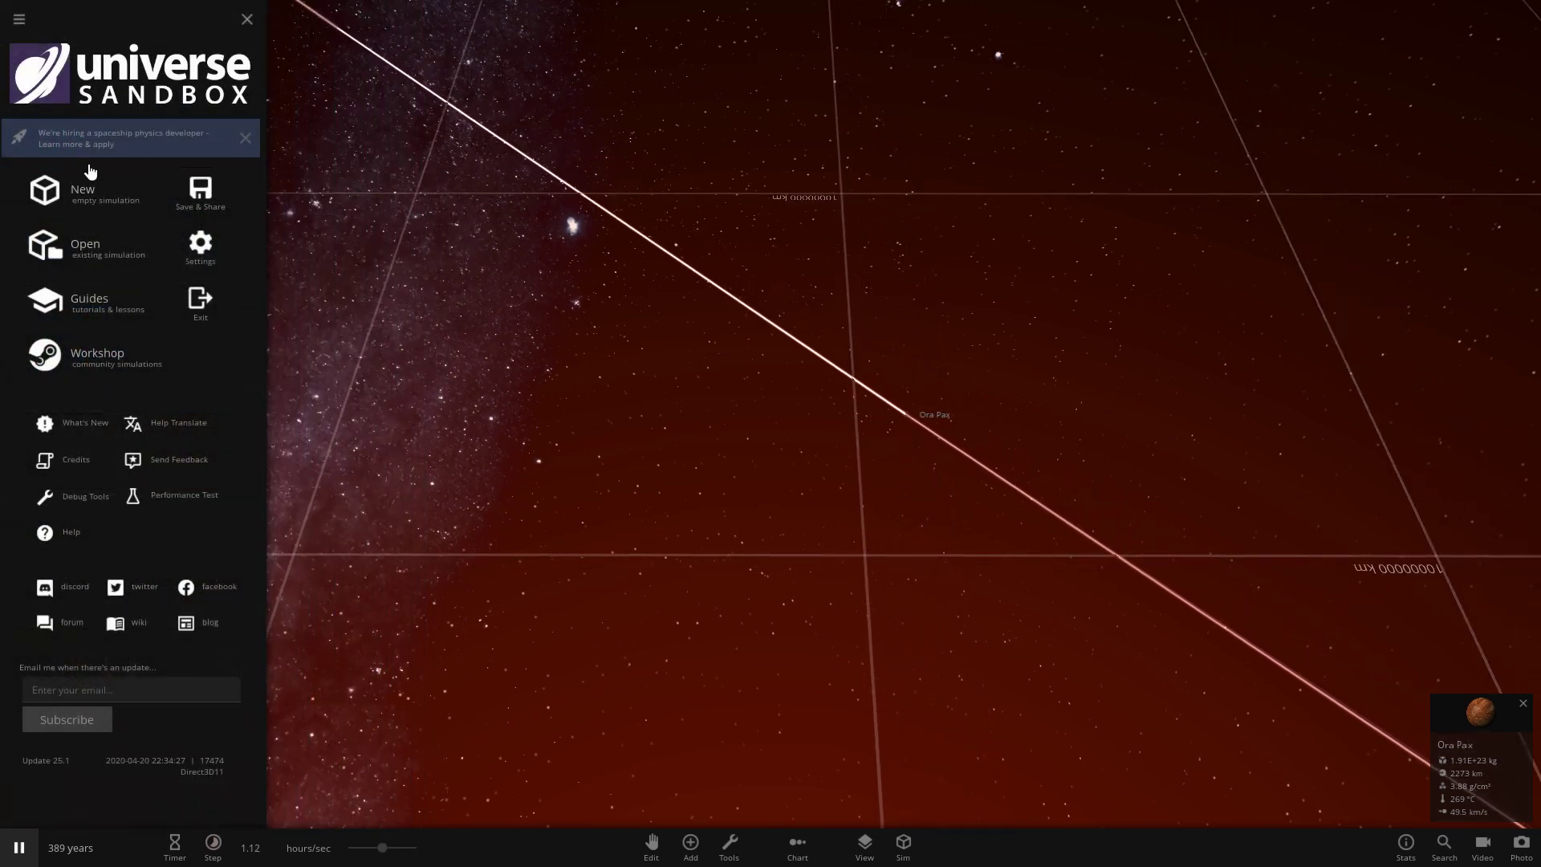
left_click(210, 199)
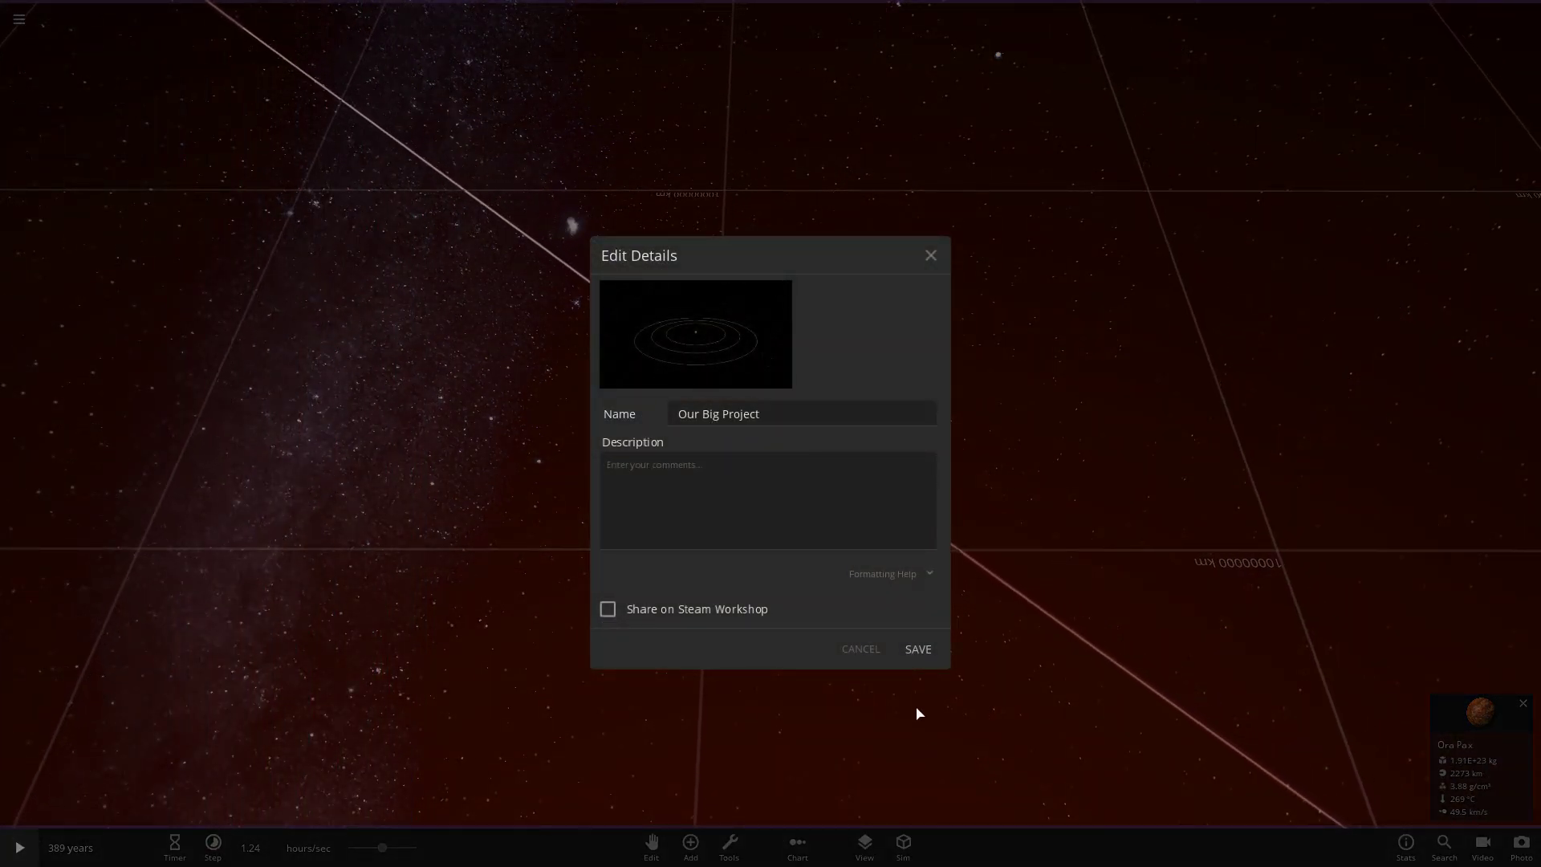
left_click(913, 648)
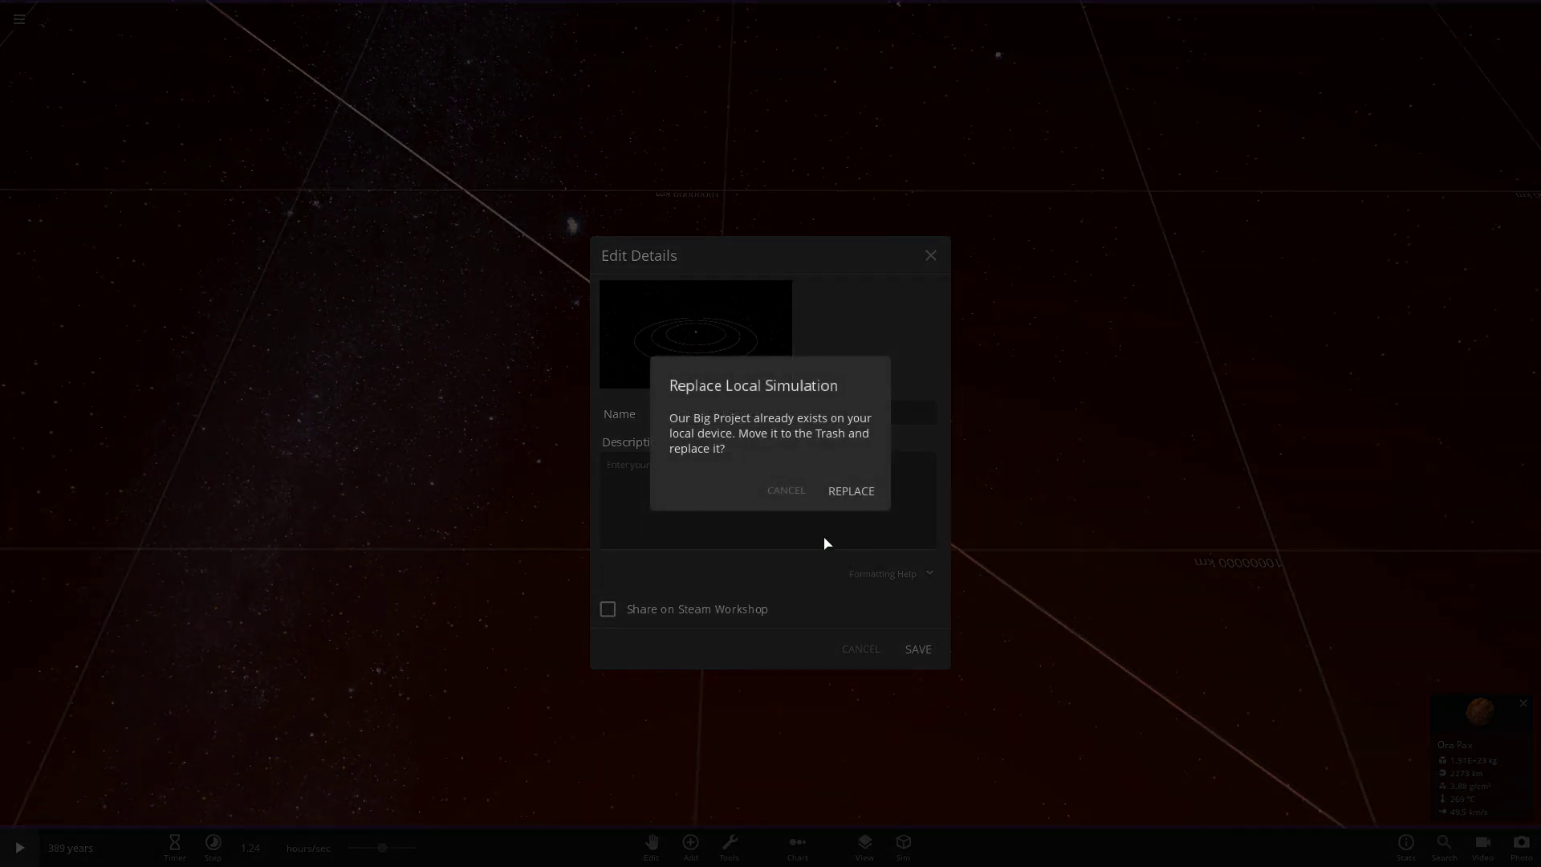
left_click(861, 501)
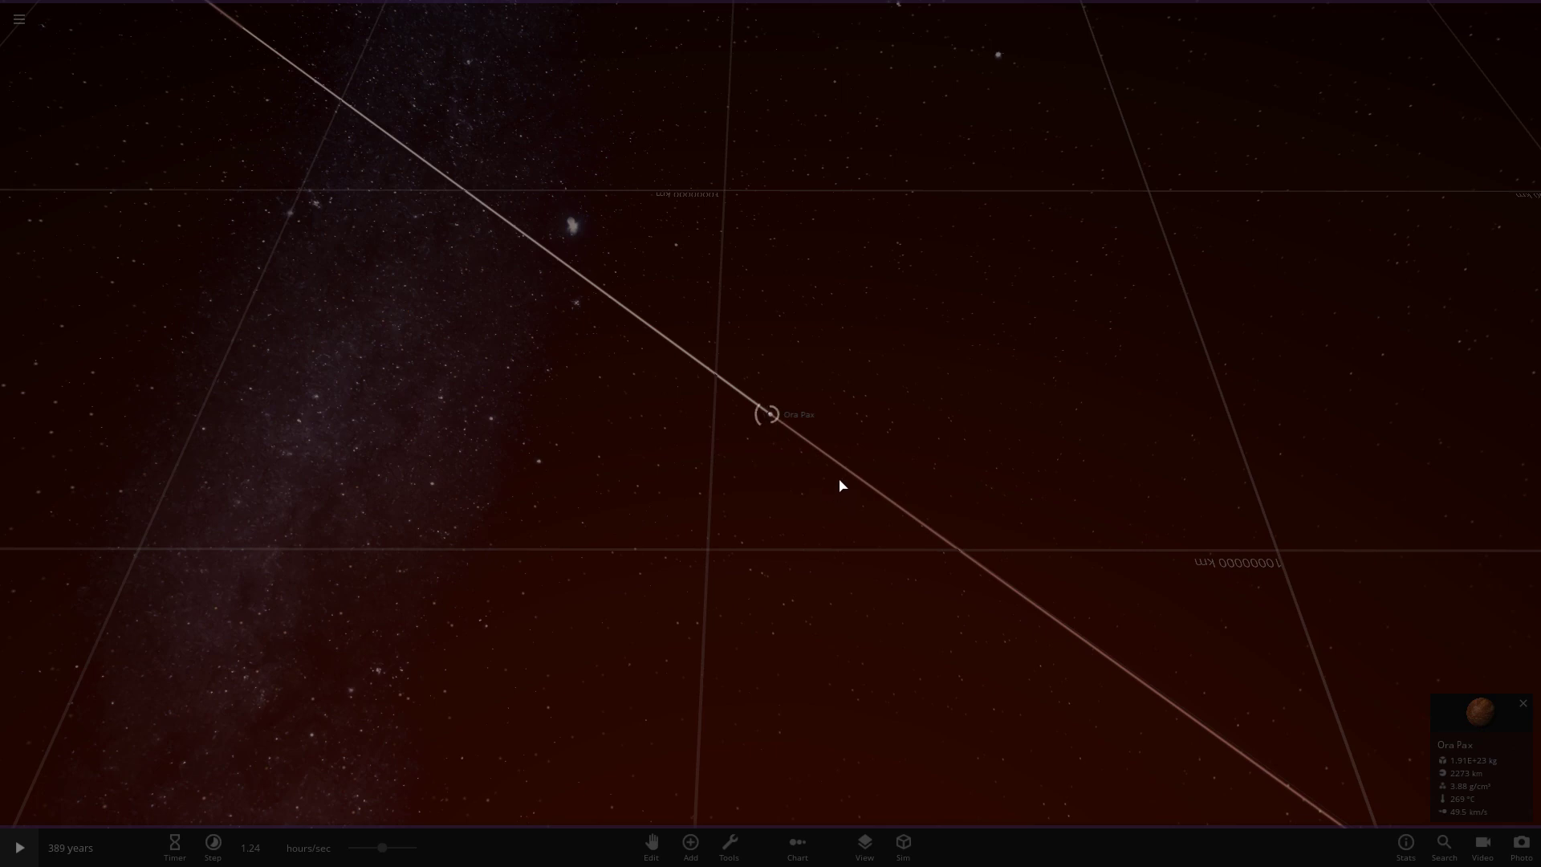
key("space")
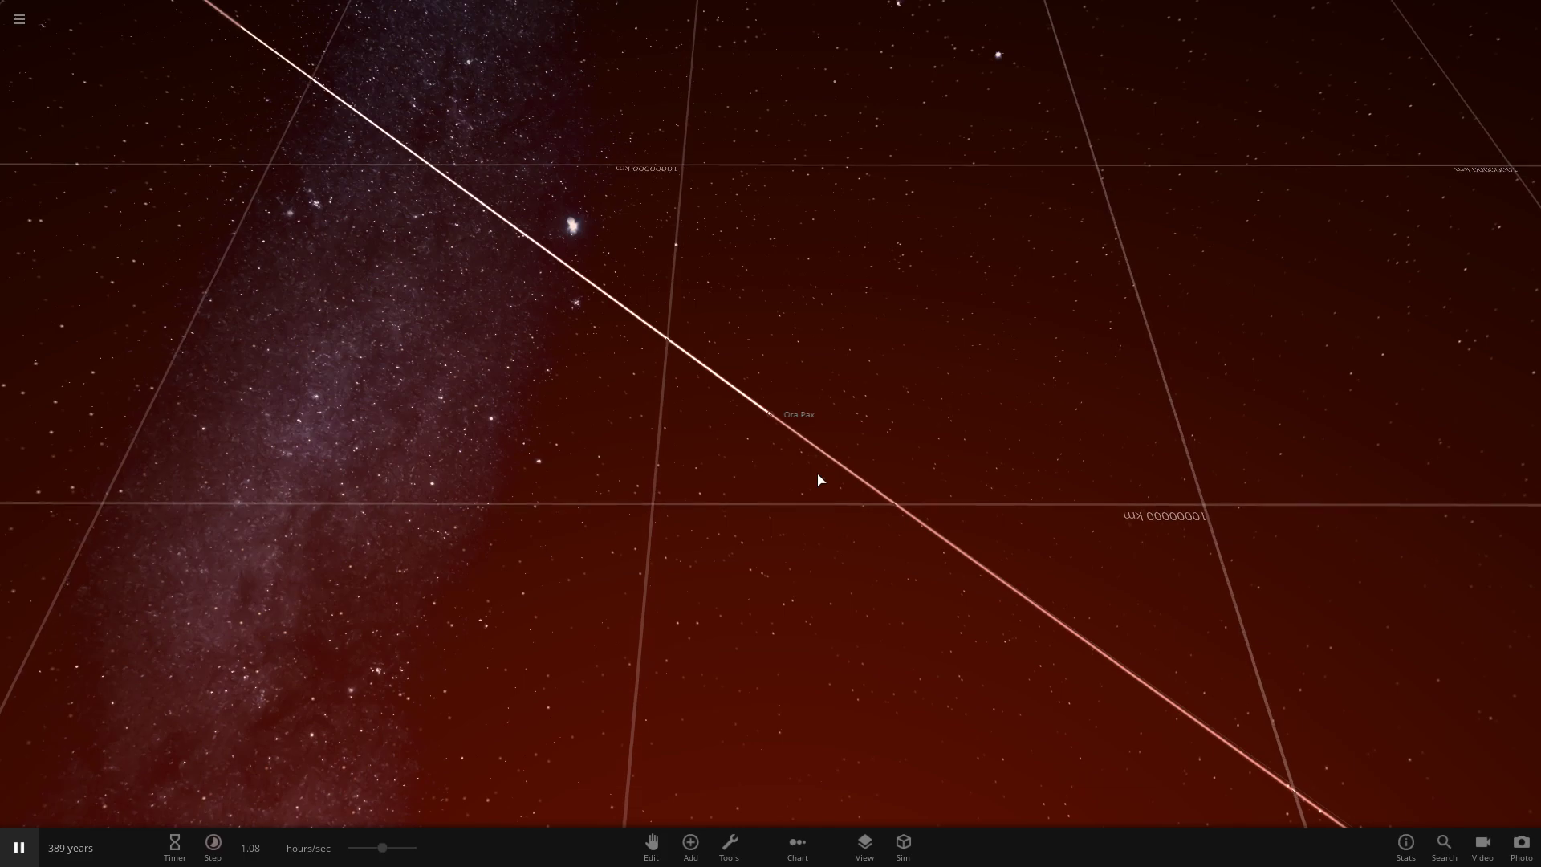
Step: Examine the whole Onsulgor system from afar, including the outer orbits of Salibe, Accam and Fitinus
scroll(819, 480, "down", 5)
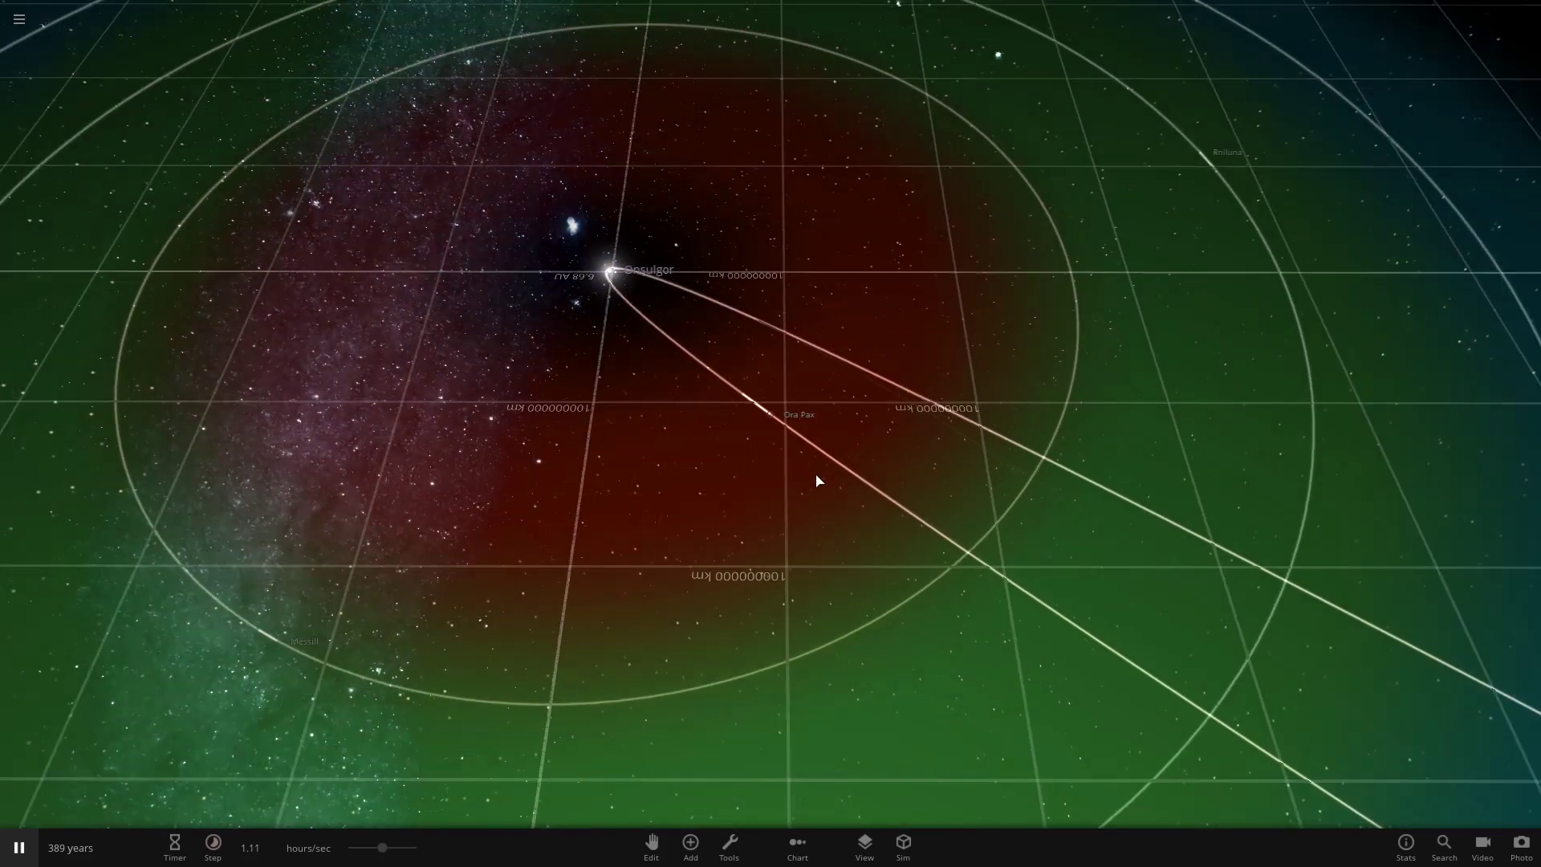
scroll(819, 480, "down", 10)
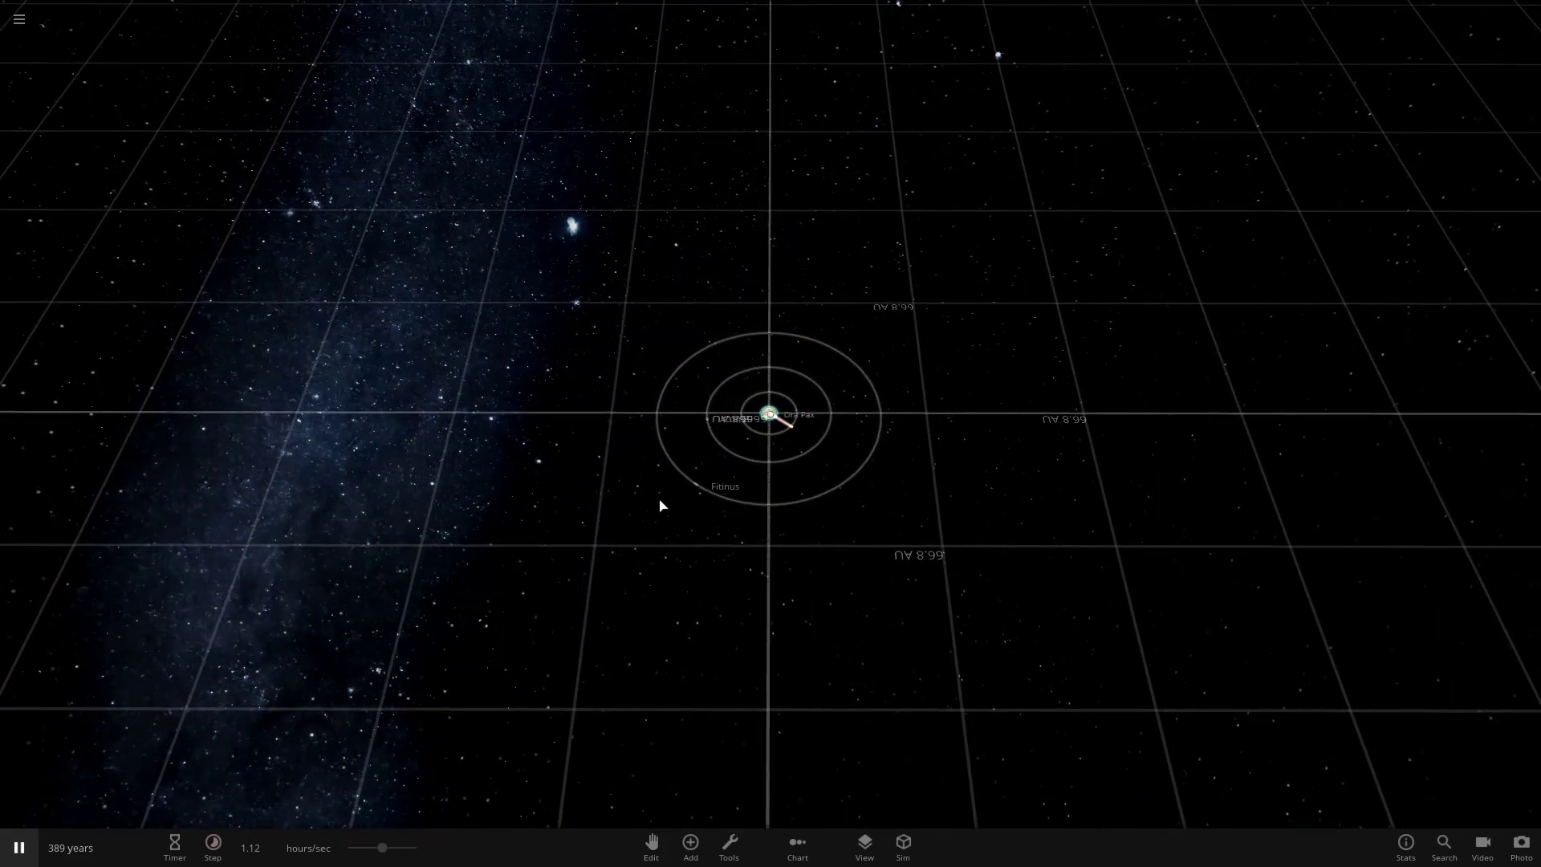
scroll(660, 506, "up", 5)
scroll(664, 509, "down", 2)
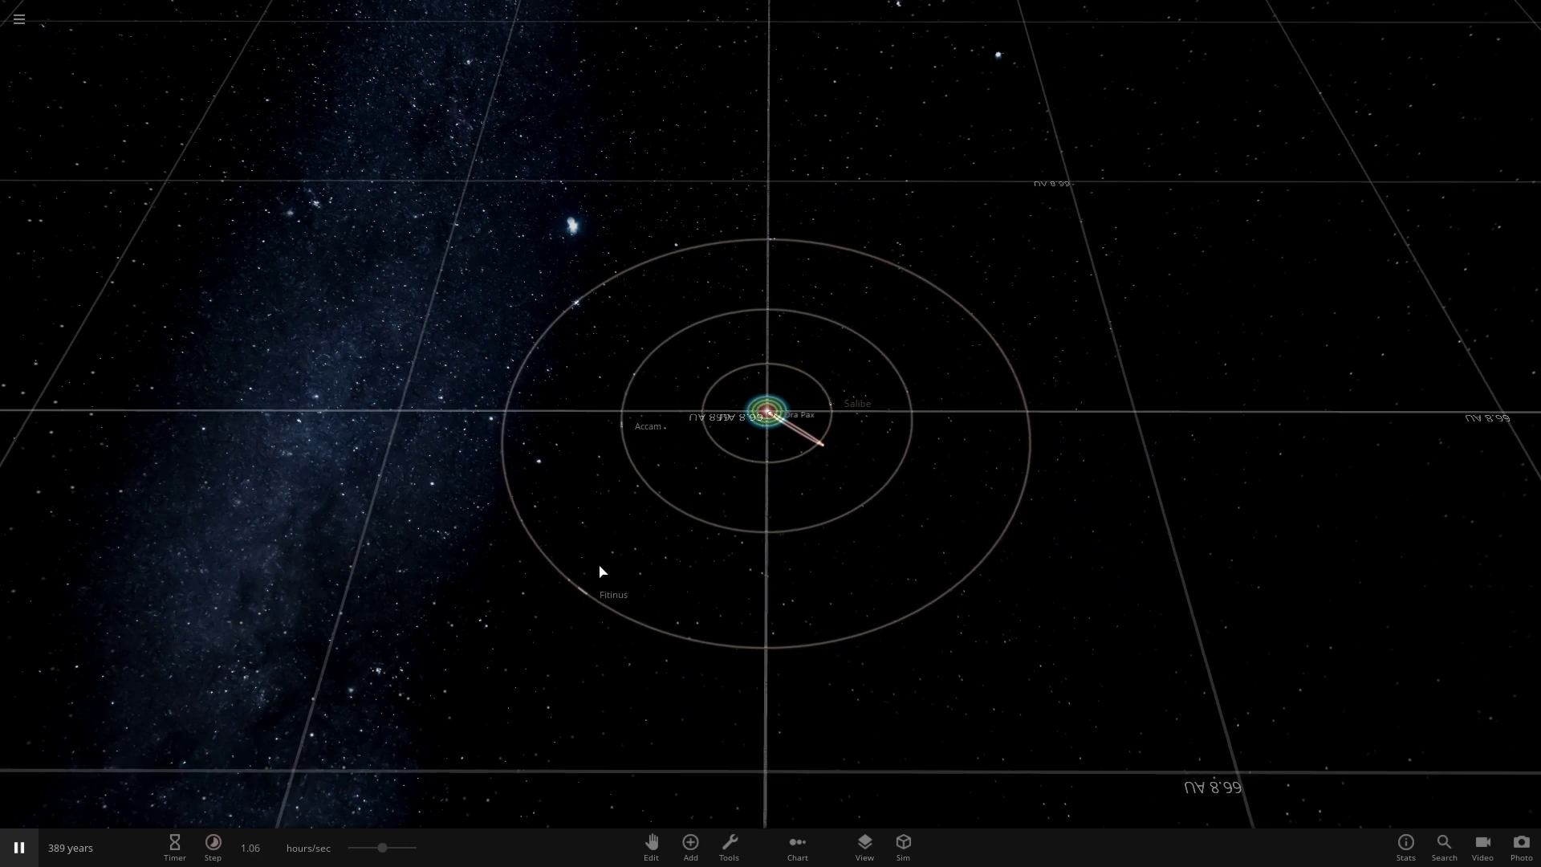